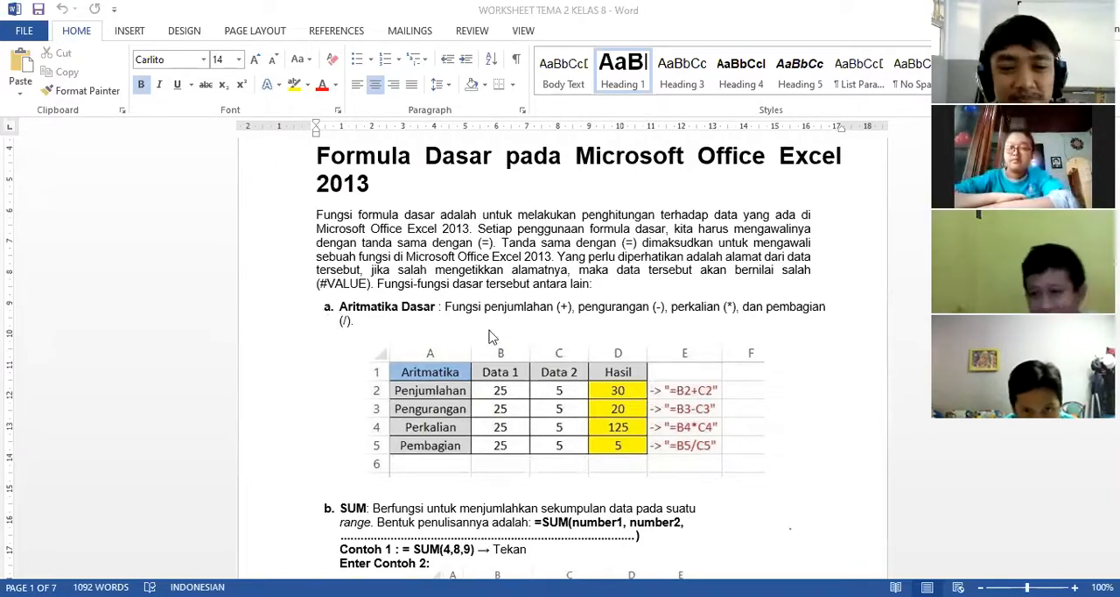
Read through the basic arithmetic and SUM sections of the worksheet, including their example tables and formulas.
{"action": "scroll", "coordinate": [489, 337], "scroll_direction": "down", "scroll_amount": 1}
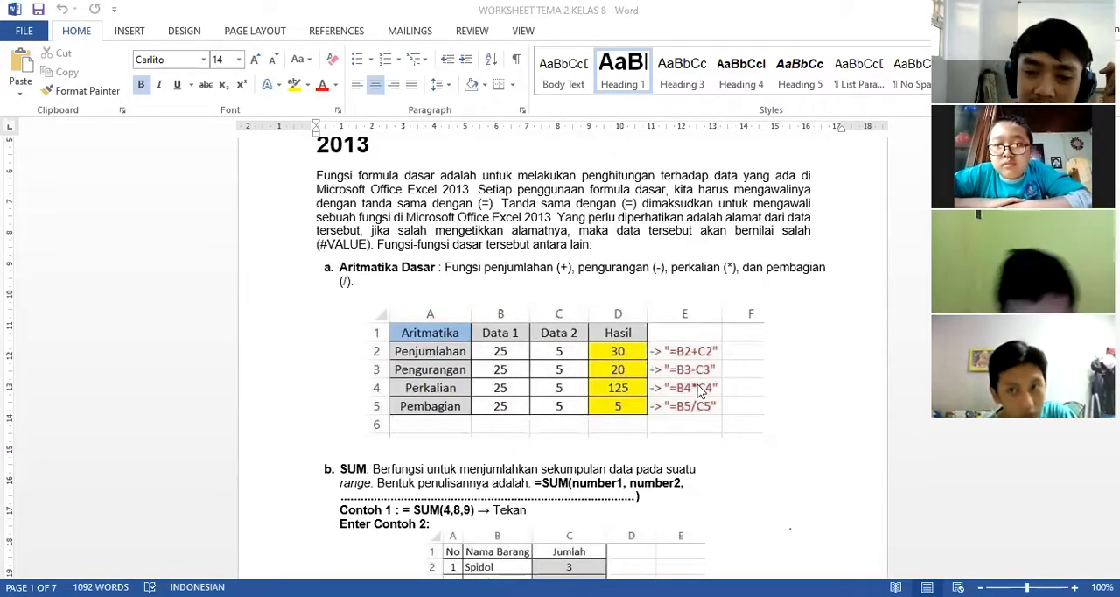
{"action": "scroll", "coordinate": [555, 401], "scroll_direction": "down", "scroll_amount": 3}
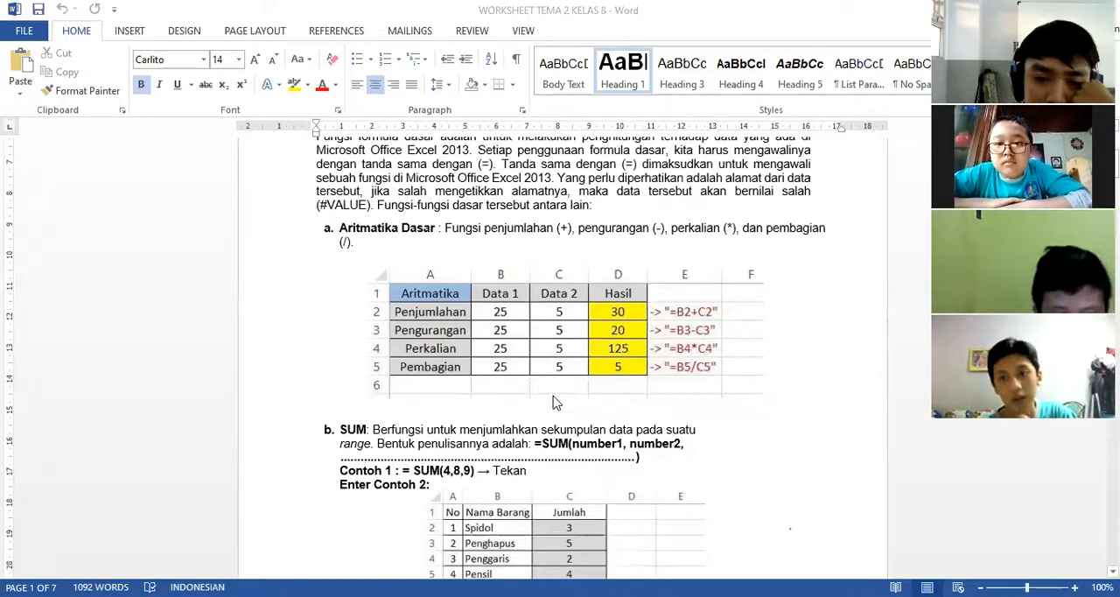
{"action": "scroll", "coordinate": [560, 399], "scroll_direction": "up", "scroll_amount": 2}
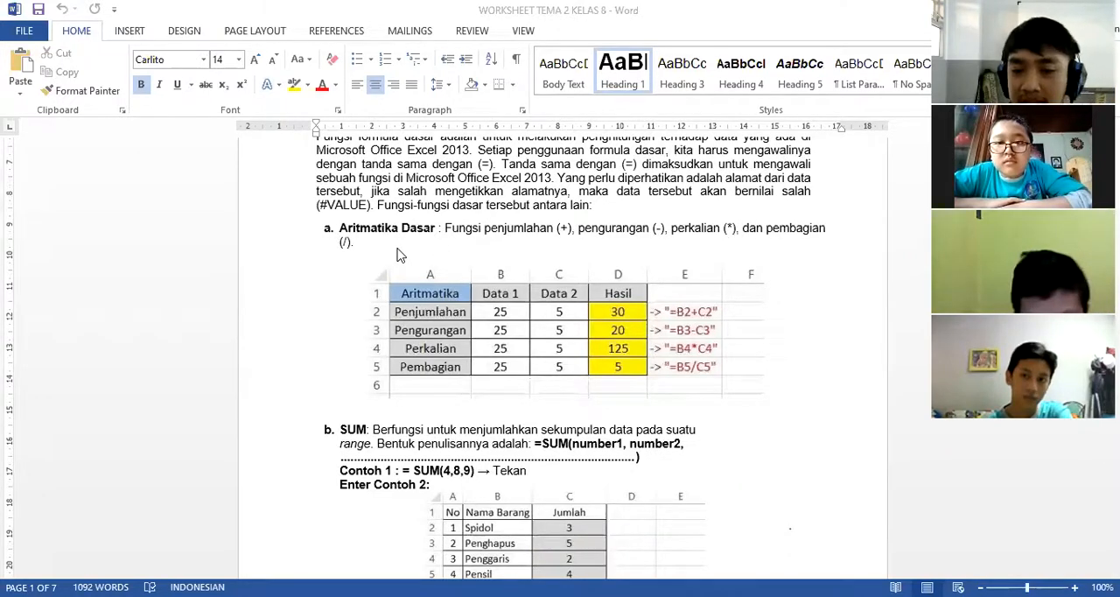
{"action": "scroll", "coordinate": [396, 254], "scroll_direction": "down", "scroll_amount": 3}
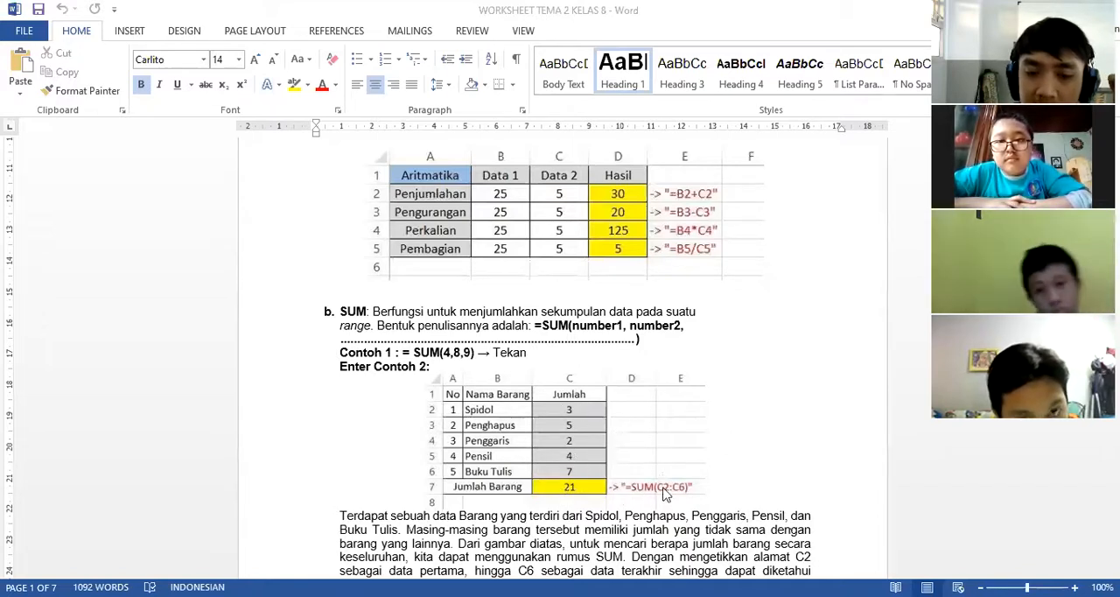
{"action": "scroll", "coordinate": [592, 486], "scroll_direction": "down", "scroll_amount": 2}
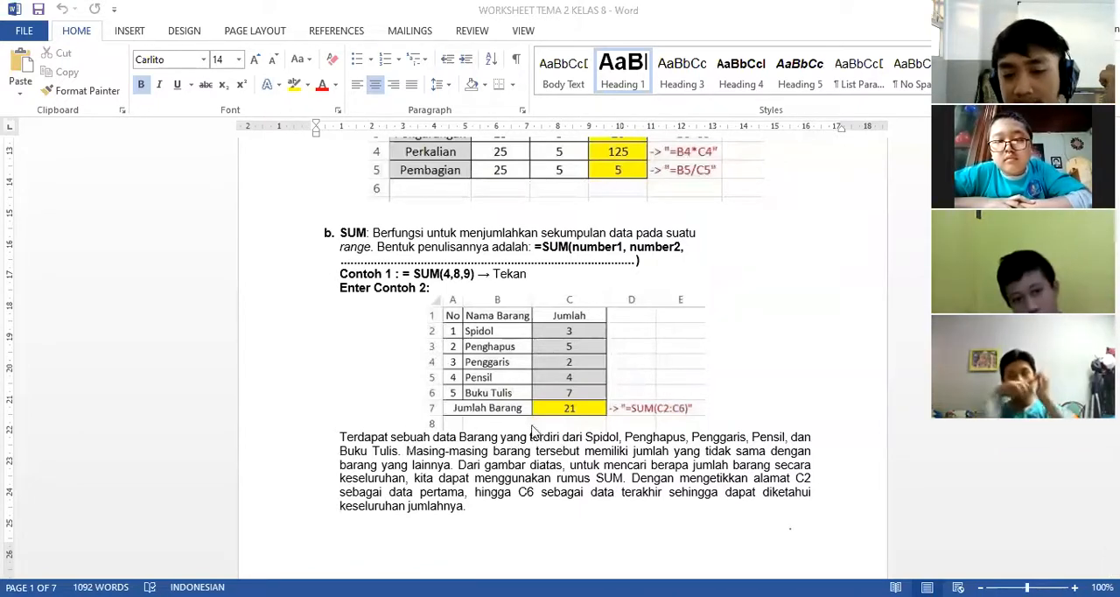
{"action": "scroll", "coordinate": [551, 352], "scroll_direction": "down", "scroll_amount": 5}
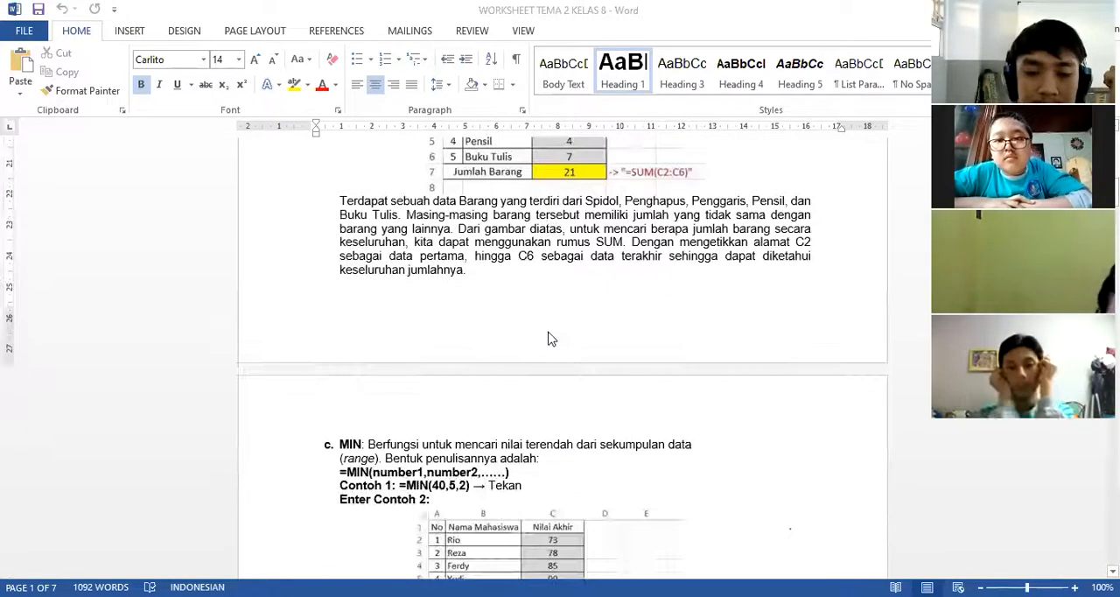
Examine the MIN, MAX and AVERAGE sections, comparing their syntax and example tables of student grades.
{"action": "scroll", "coordinate": [551, 335], "scroll_direction": "down", "scroll_amount": 3}
{"action": "scroll", "coordinate": [551, 335], "scroll_direction": "down", "scroll_amount": 2}
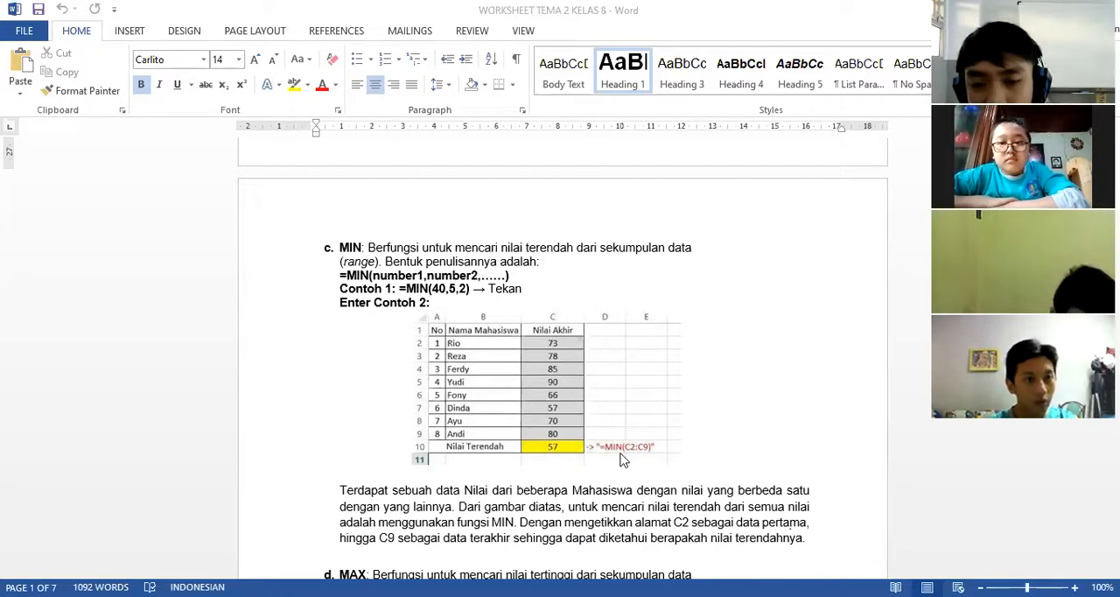
{"action": "scroll", "coordinate": [547, 408], "scroll_direction": "down", "scroll_amount": 3}
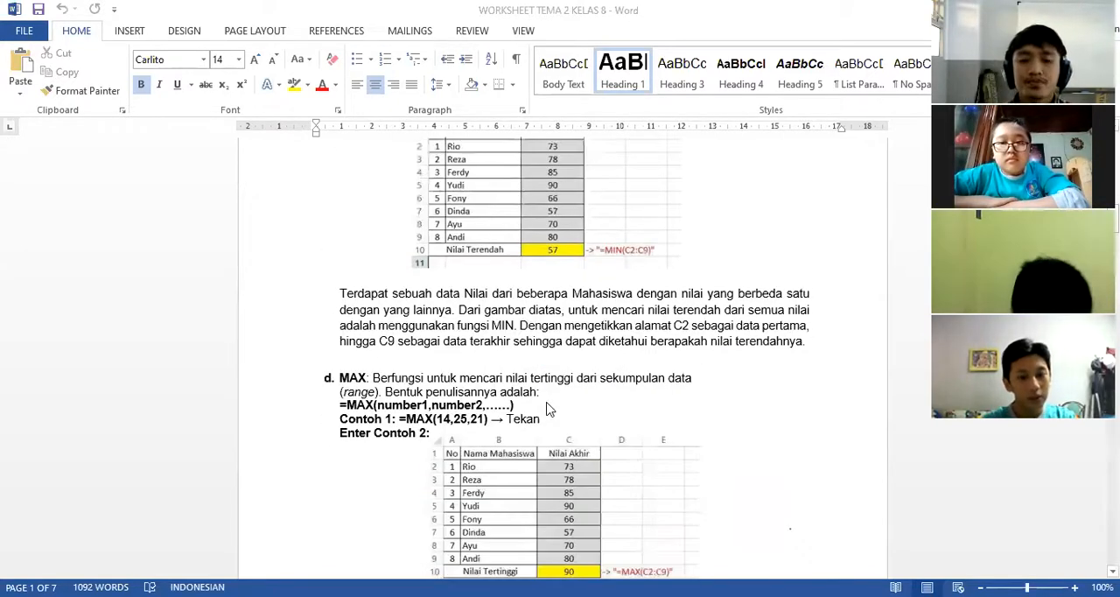
{"action": "scroll", "coordinate": [543, 410], "scroll_direction": "down", "scroll_amount": 2}
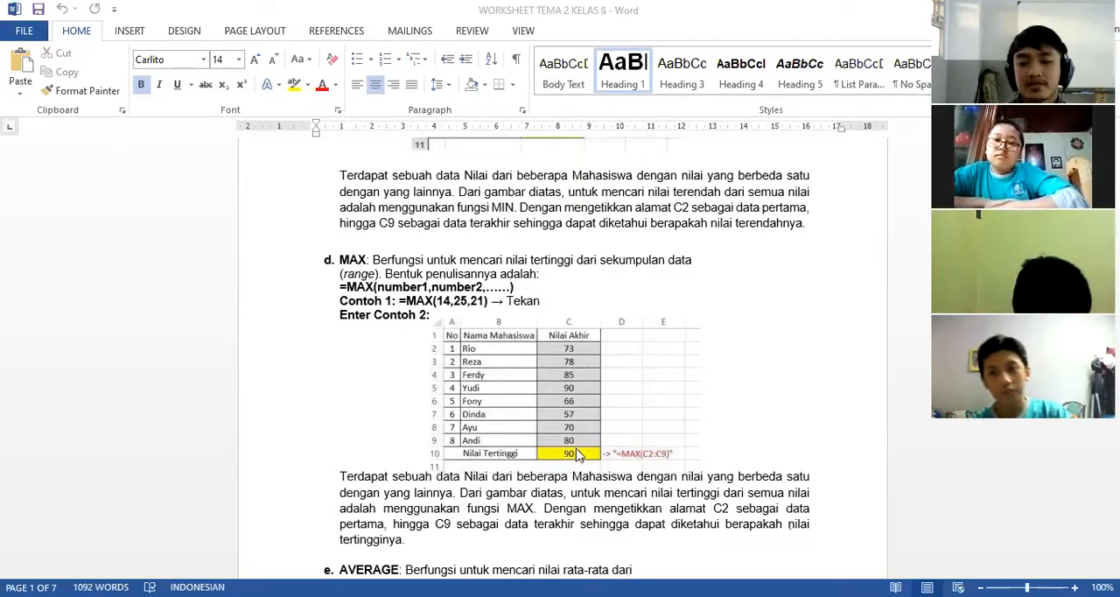
{"action": "scroll", "coordinate": [564, 427], "scroll_direction": "down", "scroll_amount": 2}
{"action": "scroll", "coordinate": [564, 427], "scroll_direction": "down", "scroll_amount": 3}
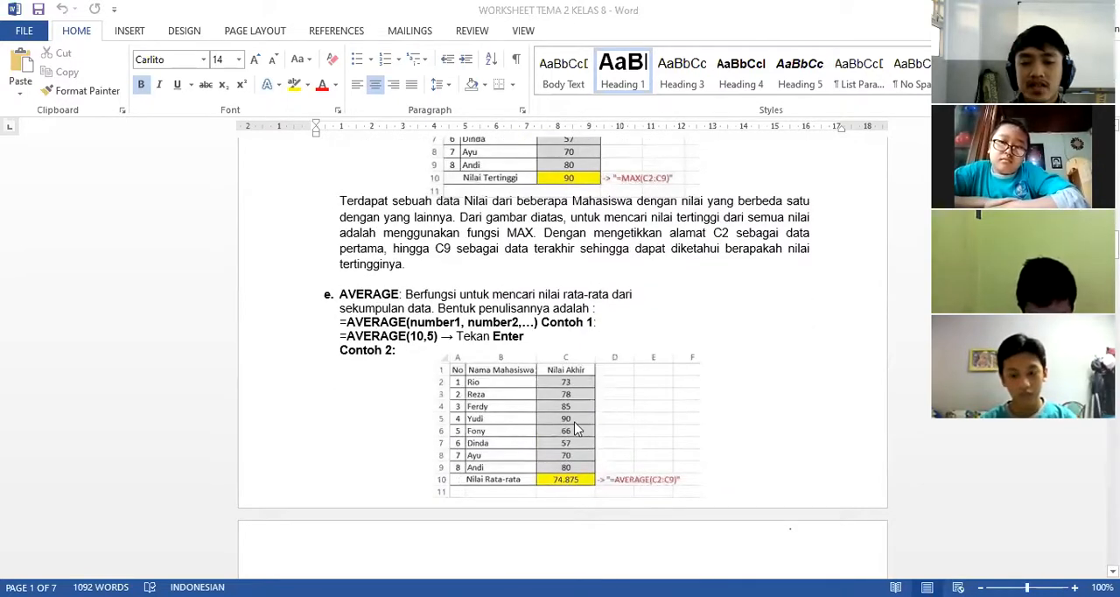
{"action": "scroll", "coordinate": [569, 407], "scroll_direction": "down", "scroll_amount": 5}
{"action": "scroll", "coordinate": [565, 408], "scroll_direction": "up", "scroll_amount": 13}
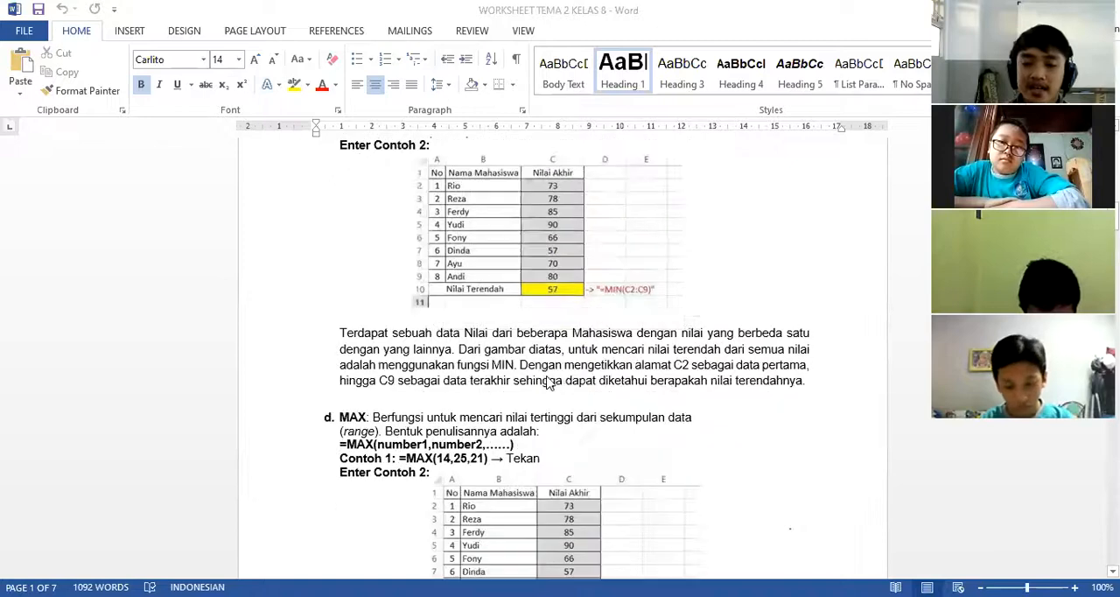
{"action": "scroll", "coordinate": [525, 377], "scroll_direction": "down", "scroll_amount": 5}
{"action": "scroll", "coordinate": [383, 319], "scroll_direction": "down", "scroll_amount": 2}
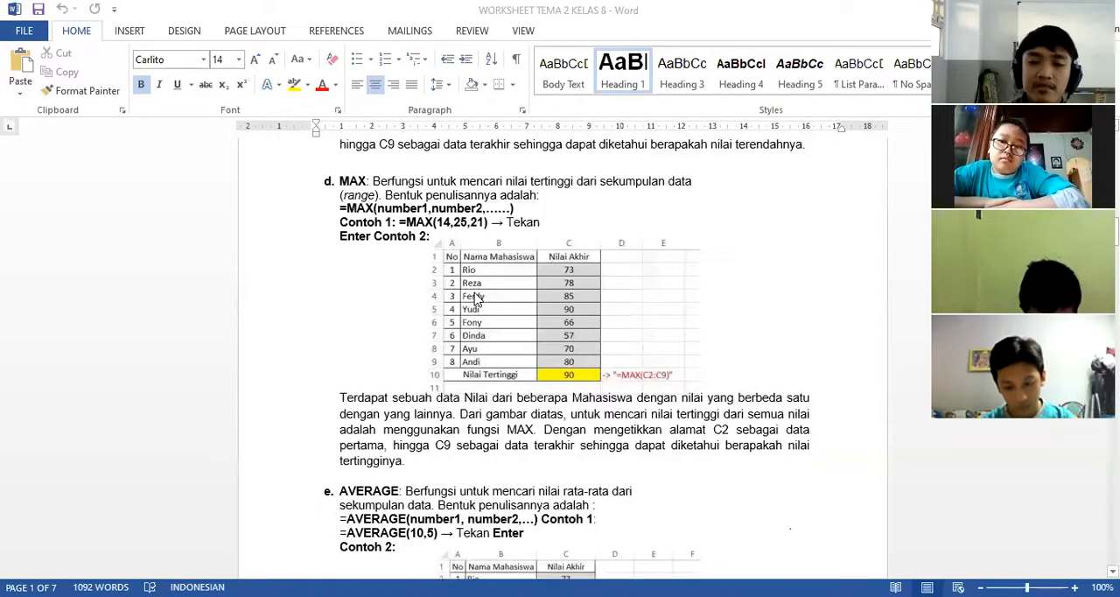
{"action": "scroll", "coordinate": [473, 299], "scroll_direction": "down", "scroll_amount": 3}
{"action": "scroll", "coordinate": [470, 365], "scroll_direction": "up", "scroll_amount": 8}
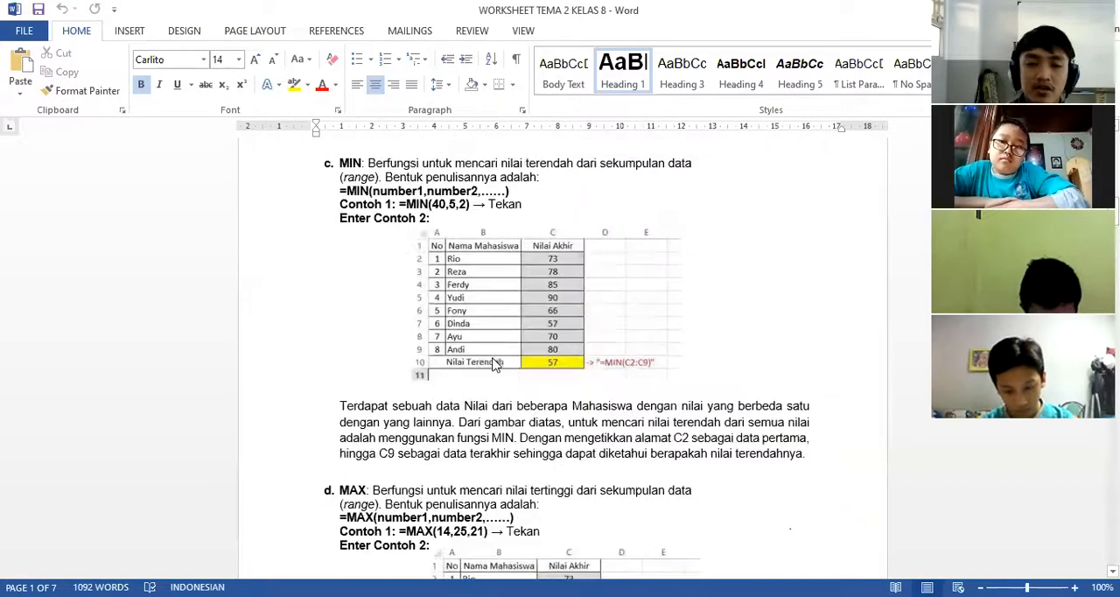
{"action": "scroll", "coordinate": [499, 350], "scroll_direction": "down", "scroll_amount": 14}
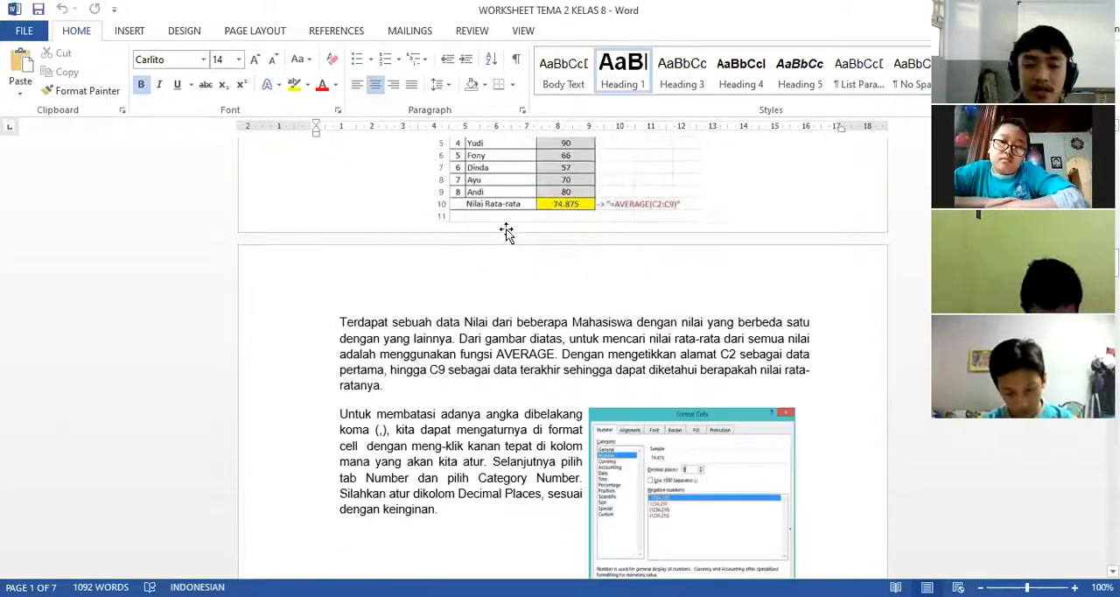
Return to the Aritmatika Dasar and SUM sections and review their example table pictures and formula syntax.
{"action": "scroll", "coordinate": [578, 398], "scroll_direction": "up", "scroll_amount": 20}
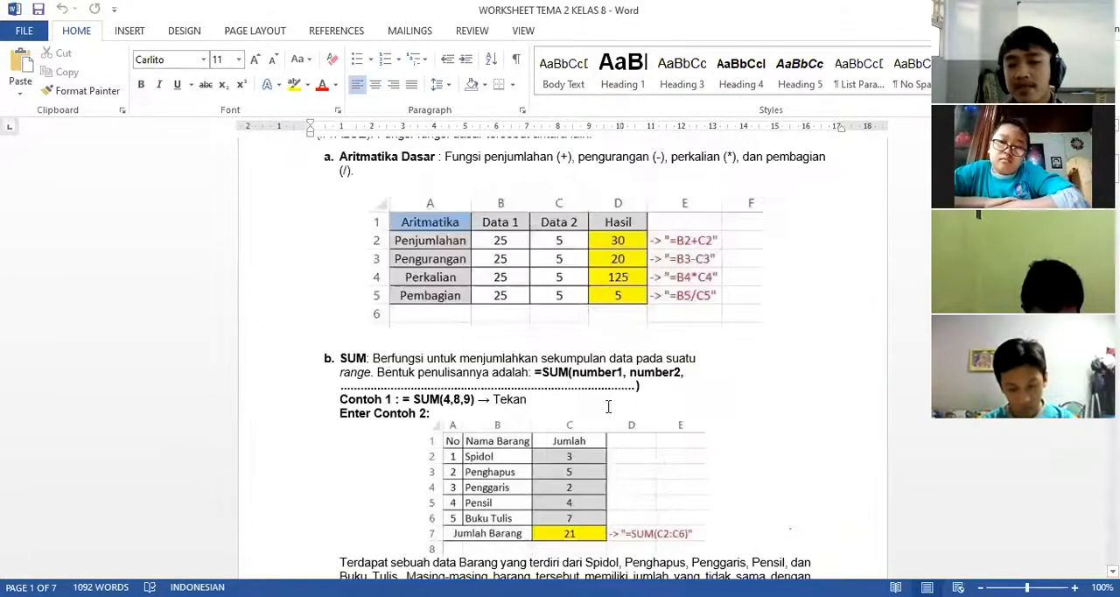
{"action": "scroll", "coordinate": [613, 408], "scroll_direction": "up", "scroll_amount": 2}
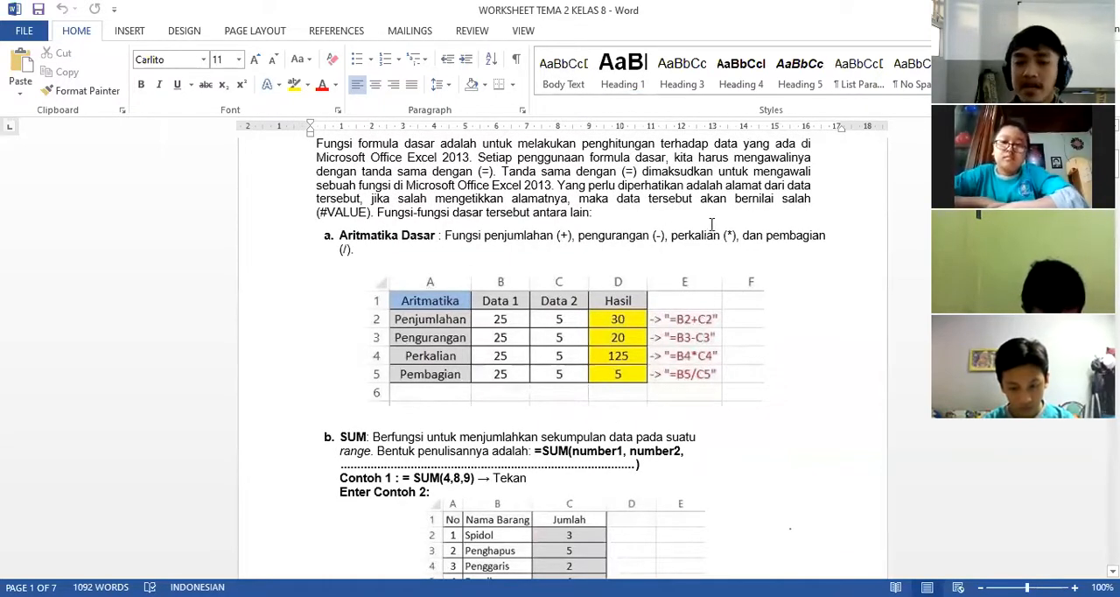
{"action": "left_click", "coordinate": [593, 341]}
{"action": "scroll", "coordinate": [589, 369], "scroll_direction": "down", "scroll_amount": 4}
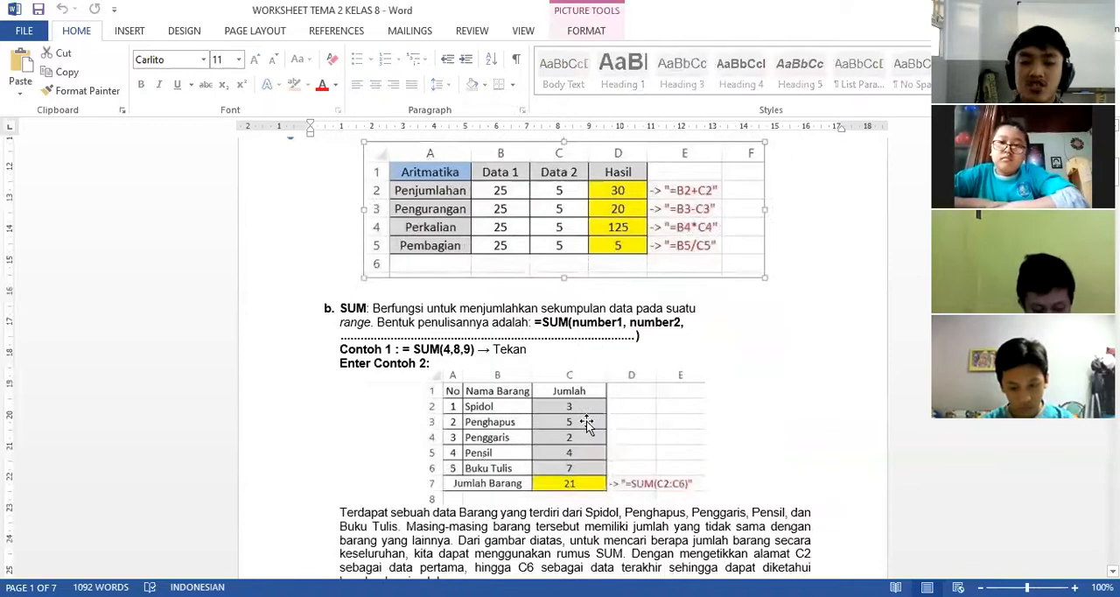
{"action": "left_click", "coordinate": [588, 423]}
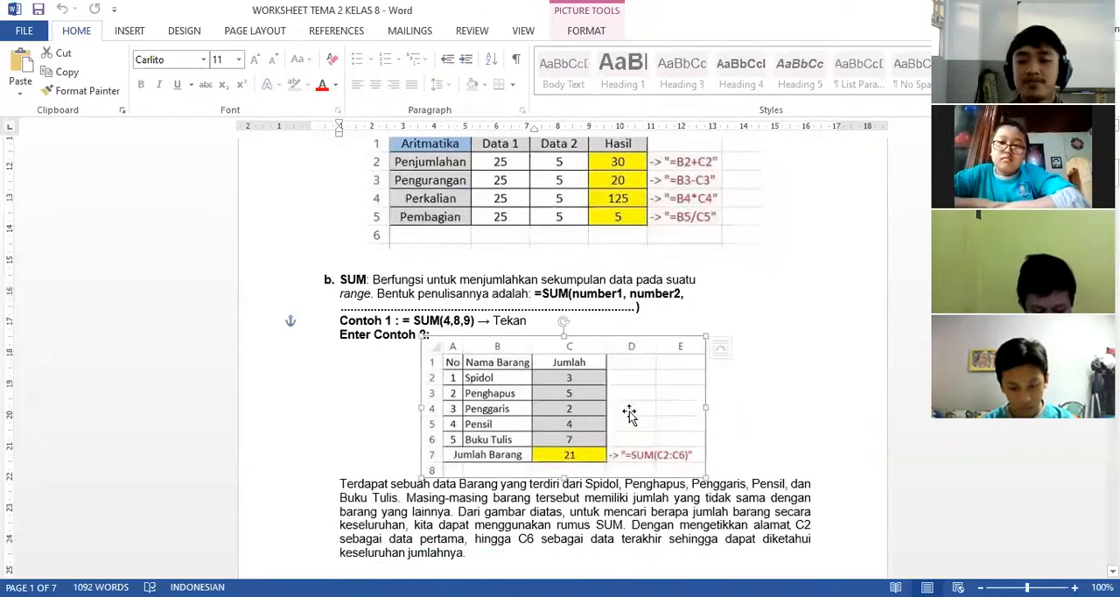
{"action": "left_click", "coordinate": [769, 344]}
{"action": "left_click", "coordinate": [582, 390]}
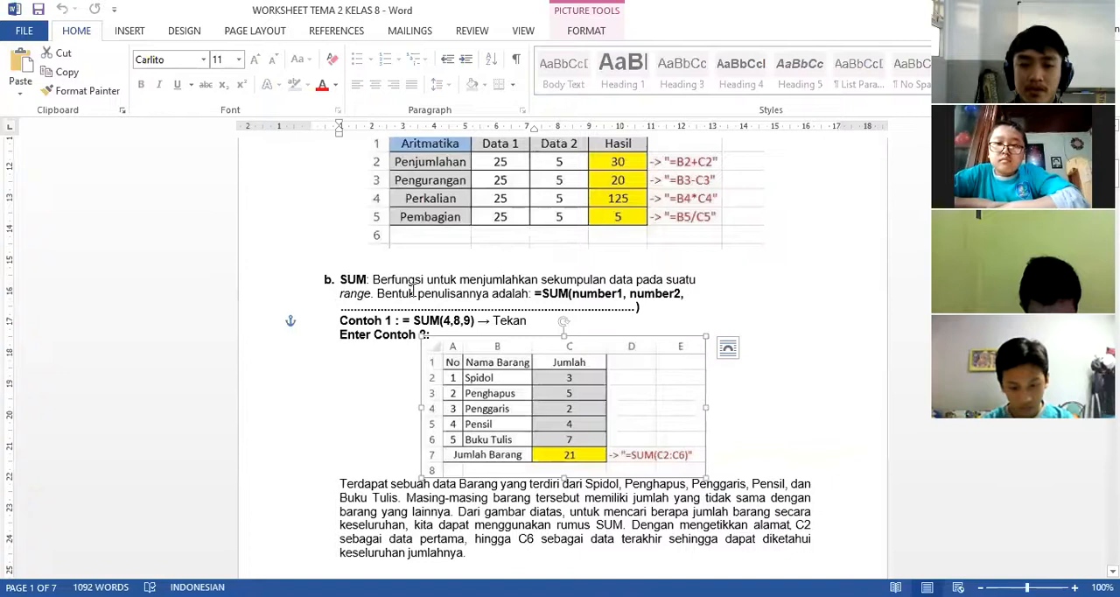
{"action": "left_click", "coordinate": [652, 307]}
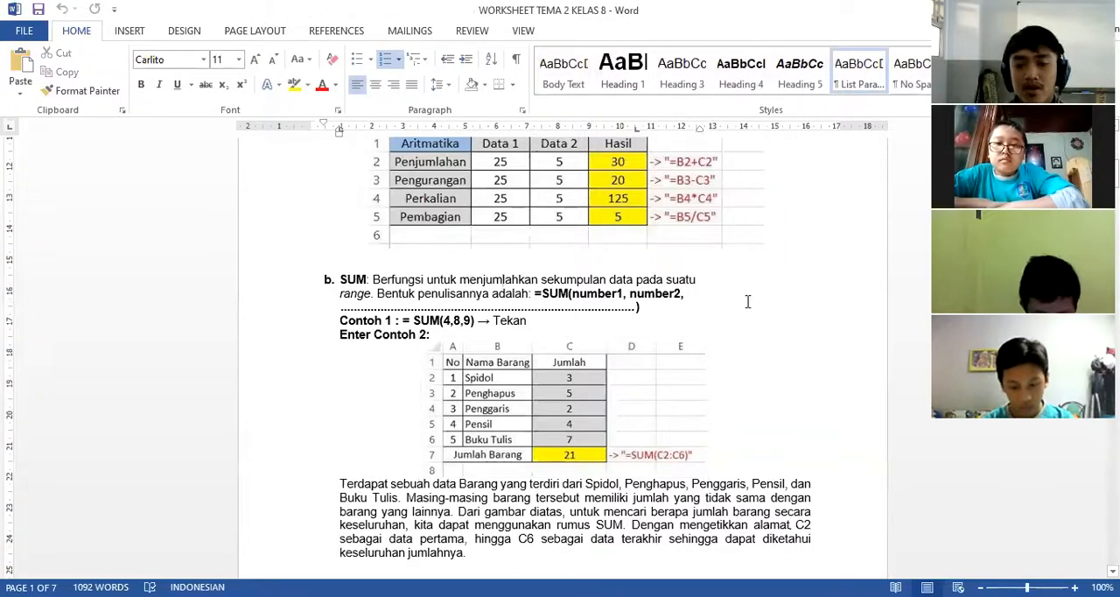
{"action": "scroll", "coordinate": [738, 369], "scroll_direction": "up", "scroll_amount": 3}
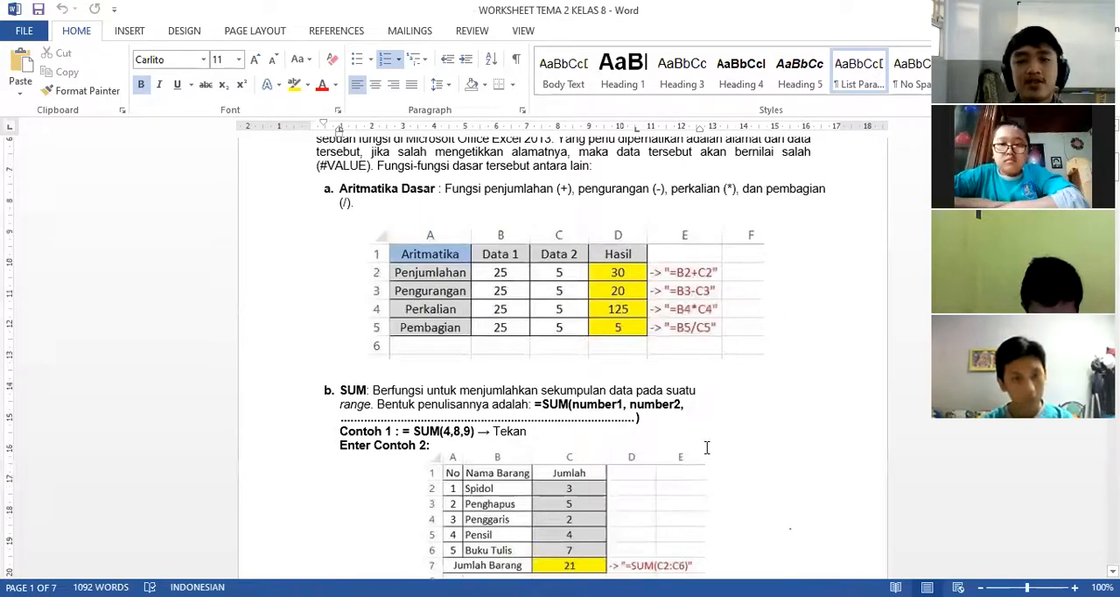
{"action": "scroll", "coordinate": [705, 449], "scroll_direction": "up", "scroll_amount": 2}
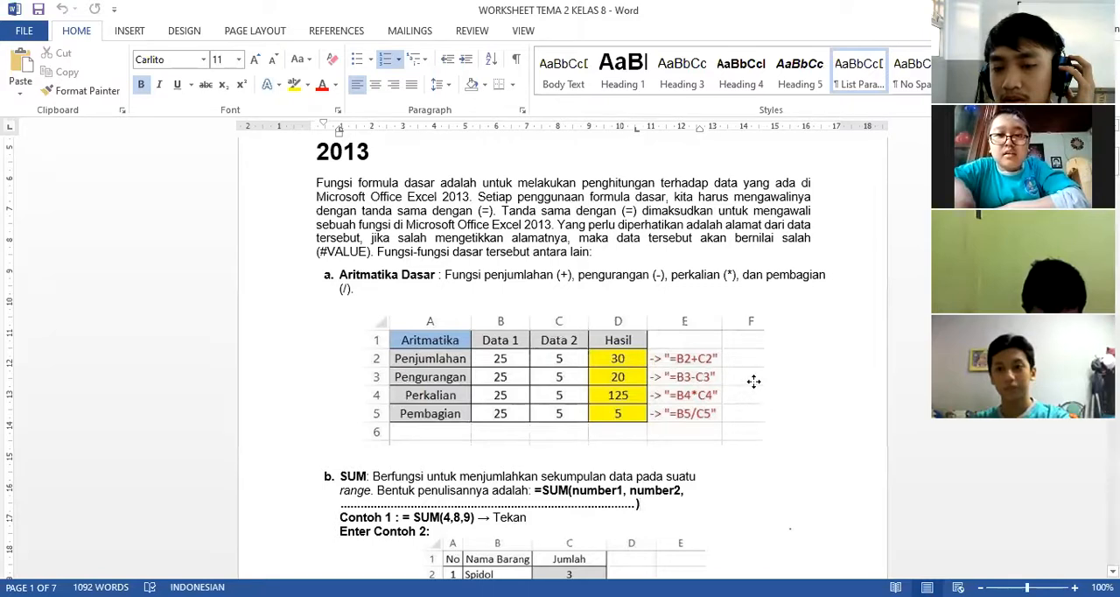
{"action": "left_click", "coordinate": [819, 329]}
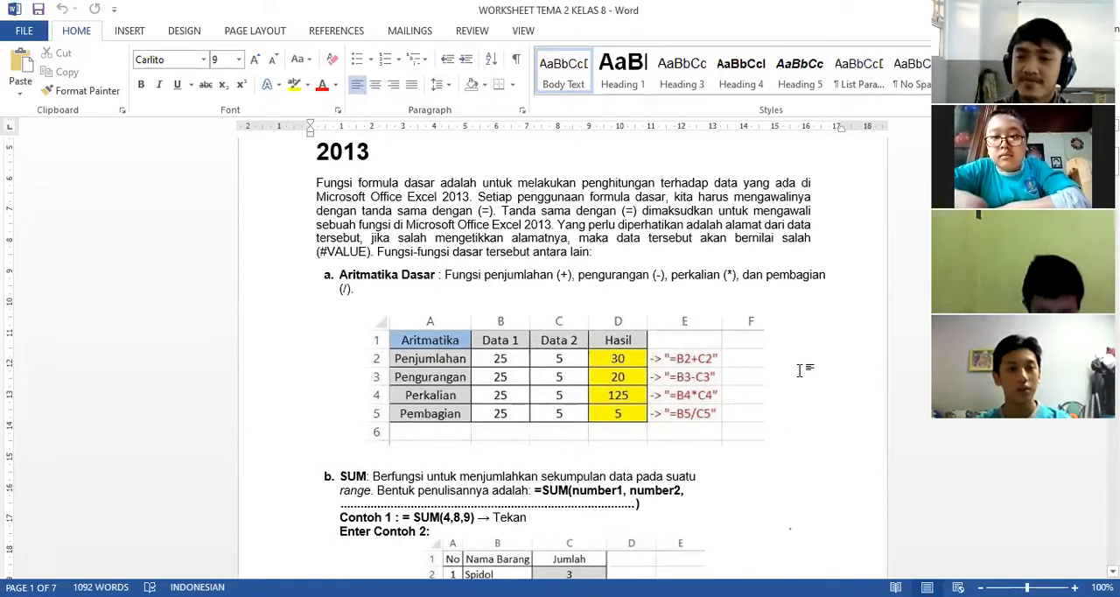
Review the worksheet's NAMA and KELAS header fields, the introduction to basic formulas and the arithmetic example.
{"action": "scroll", "coordinate": [786, 375], "scroll_direction": "up", "scroll_amount": 5}
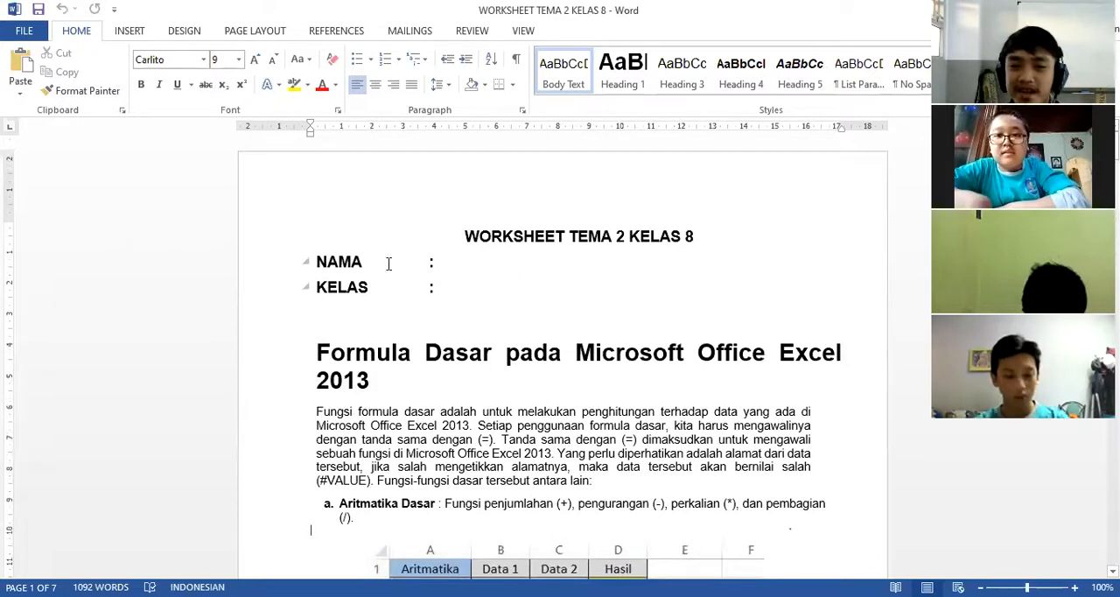
{"action": "left_click", "coordinate": [393, 298]}
{"action": "scroll", "coordinate": [585, 356], "scroll_direction": "down", "scroll_amount": 3}
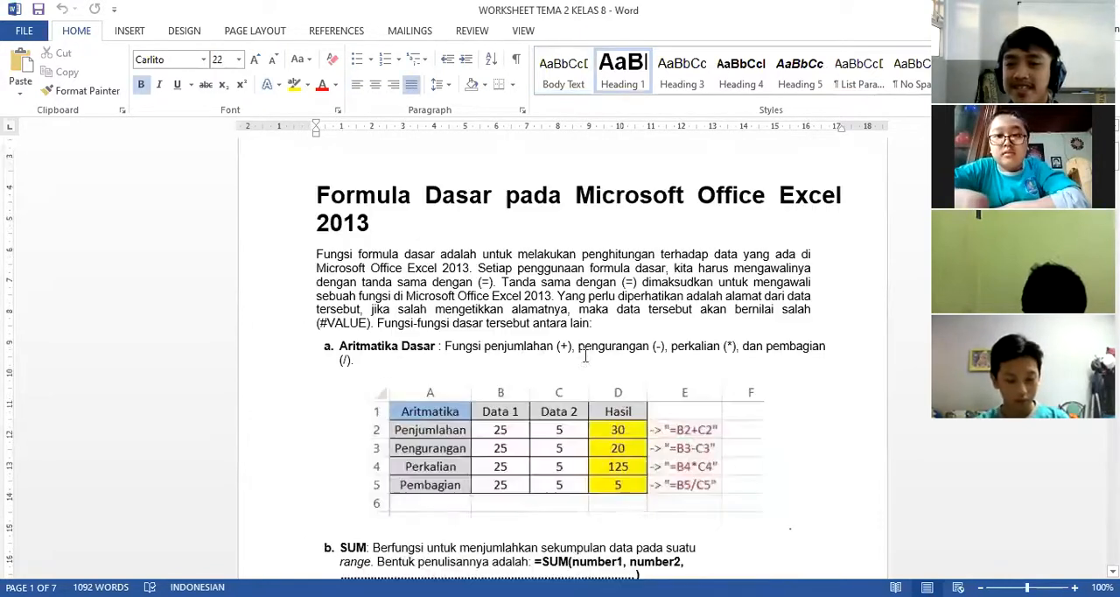
{"action": "scroll", "coordinate": [586, 356], "scroll_direction": "down", "scroll_amount": 3}
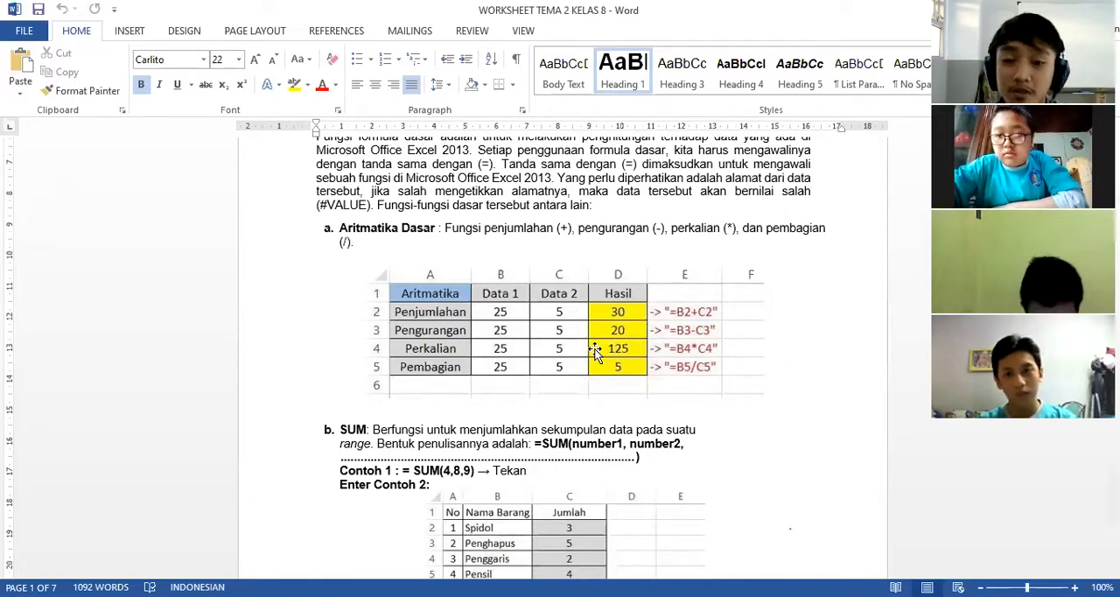
{"action": "left_click", "coordinate": [595, 351]}
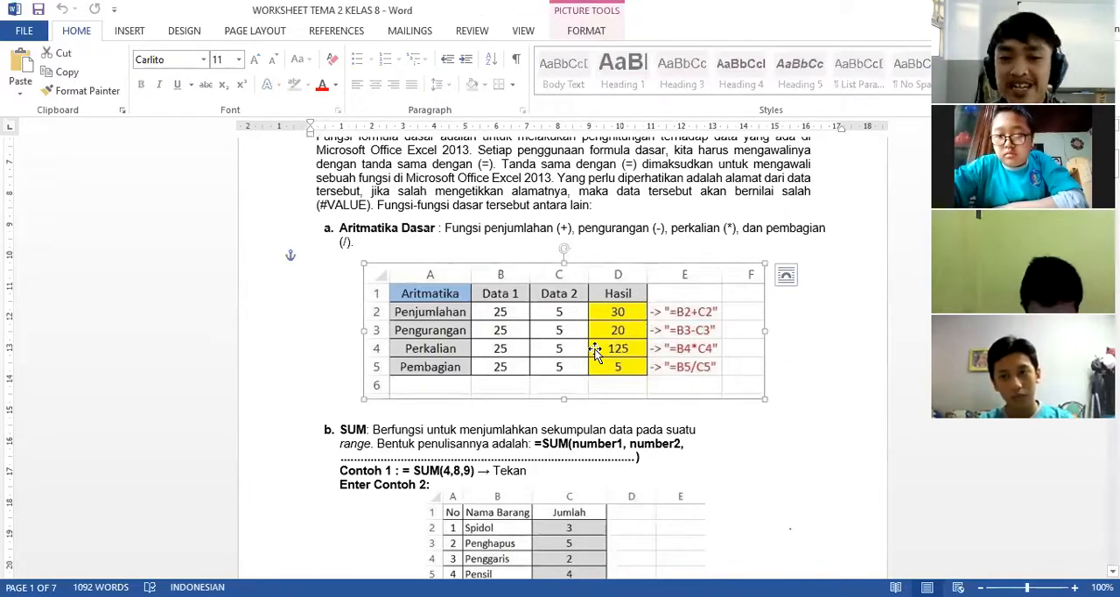
{"action": "scroll", "coordinate": [597, 350], "scroll_direction": "up", "scroll_amount": 4}
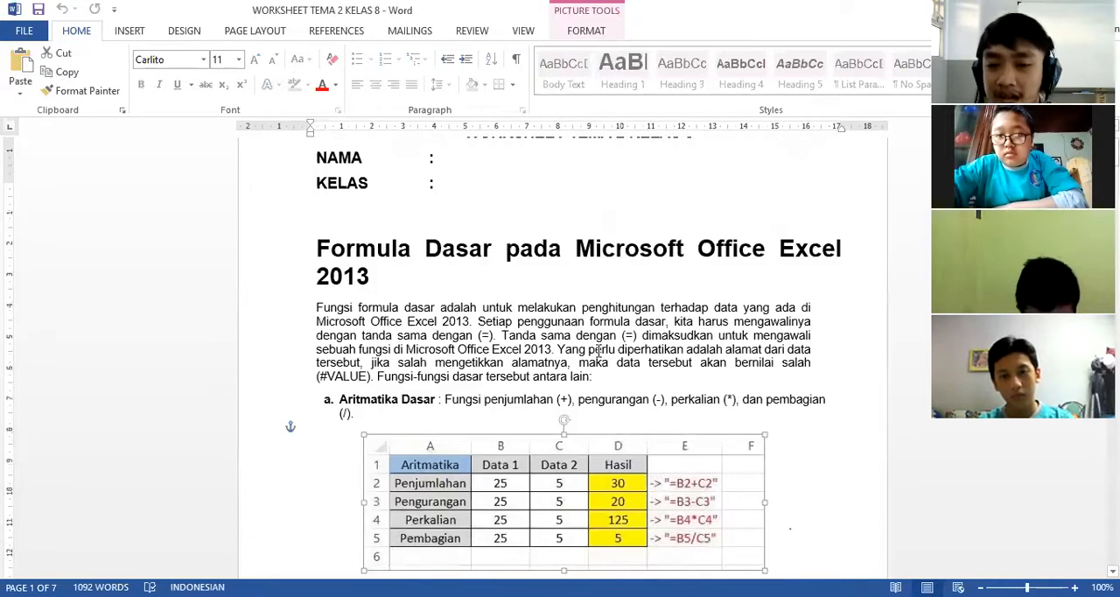
{"action": "left_click", "coordinate": [587, 371]}
{"action": "scroll", "coordinate": [587, 373], "scroll_direction": "up", "scroll_amount": 2}
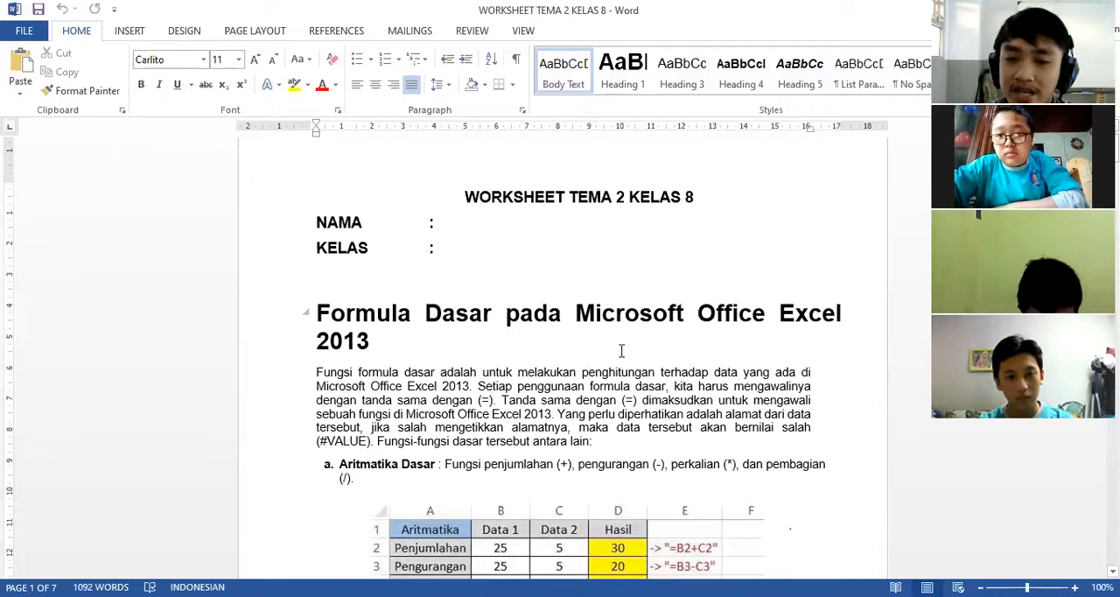
{"action": "scroll", "coordinate": [622, 350], "scroll_direction": "down", "scroll_amount": 4}
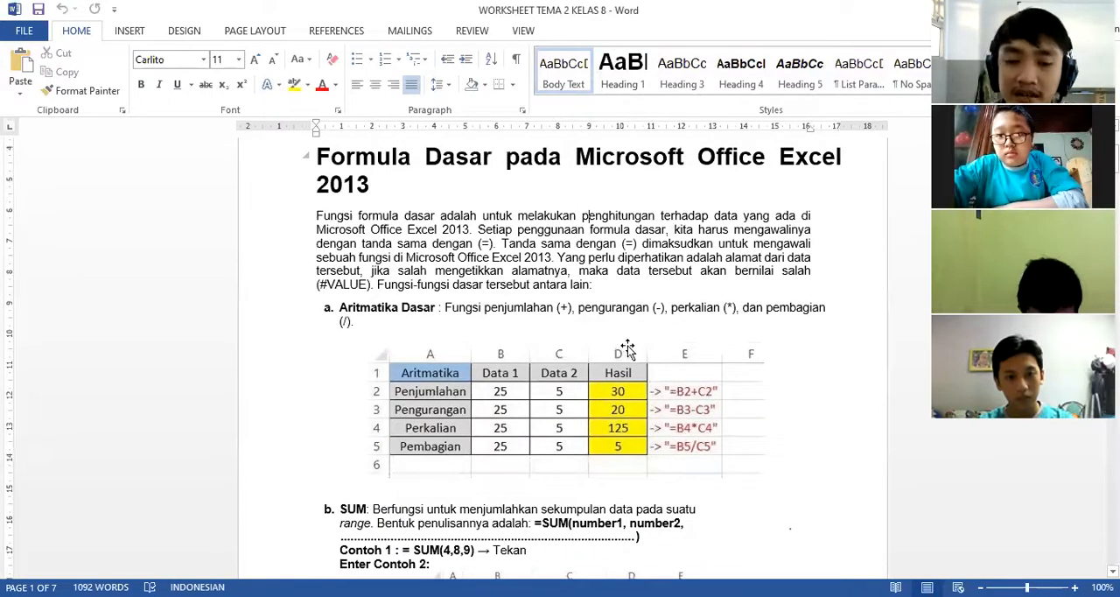
Skim the remaining function sections, from AVERAGE through PRODUCT, ROUND, SQRT, POWER and SUMSQ, to the Alamat Absolut example.
{"action": "scroll", "coordinate": [628, 345], "scroll_direction": "down", "scroll_amount": 20}
{"action": "scroll", "coordinate": [635, 335], "scroll_direction": "up", "scroll_amount": 15}
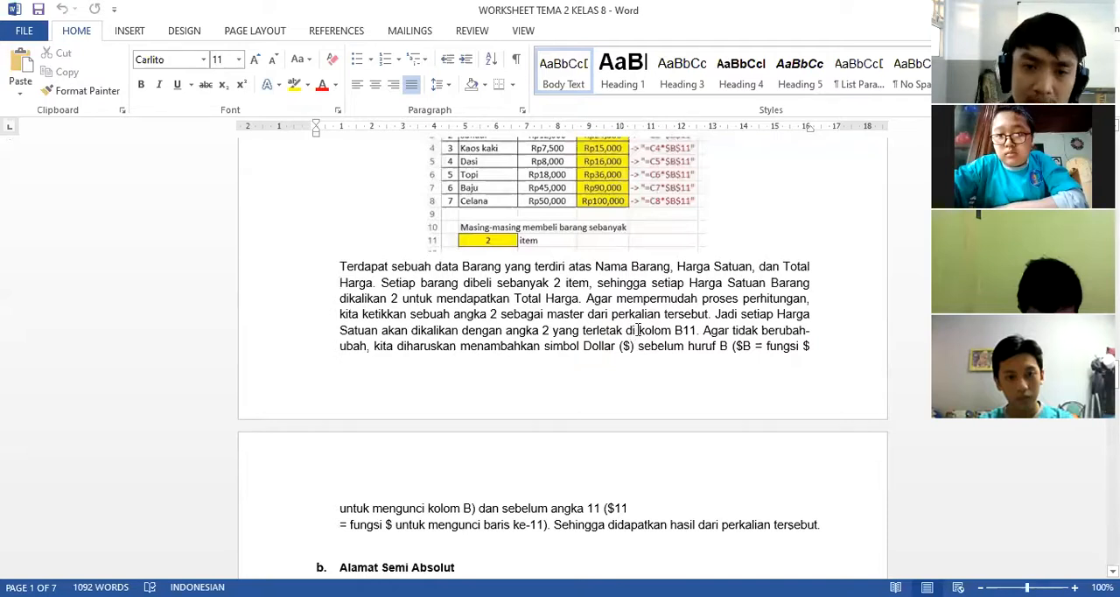
{"action": "scroll", "coordinate": [637, 329], "scroll_direction": "down", "scroll_amount": 10}
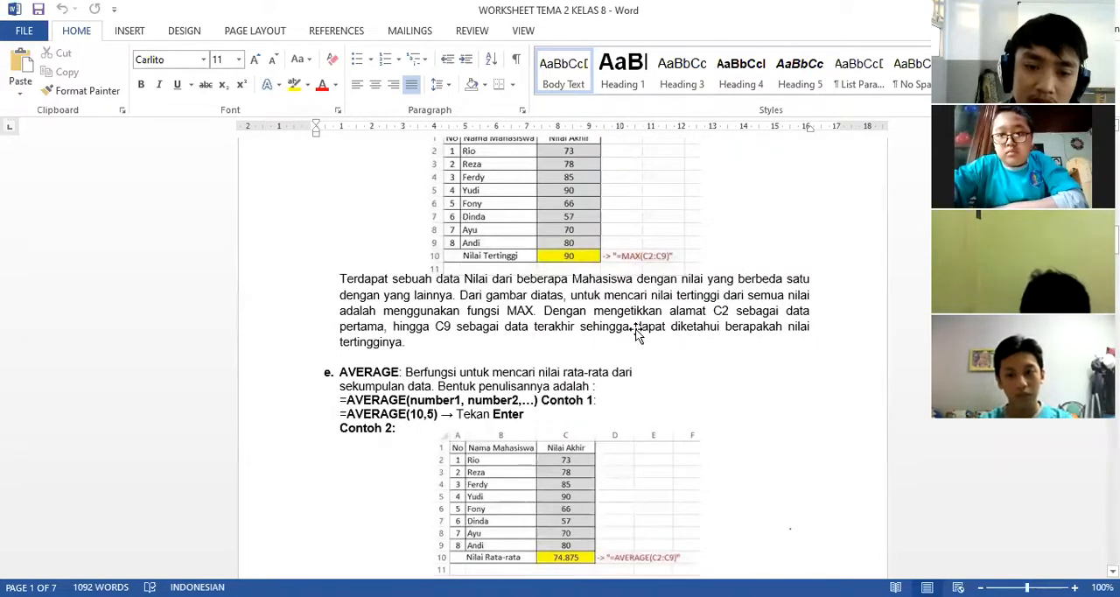
{"action": "scroll", "coordinate": [638, 331], "scroll_direction": "down", "scroll_amount": 10}
{"action": "scroll", "coordinate": [638, 329], "scroll_direction": "down", "scroll_amount": 10}
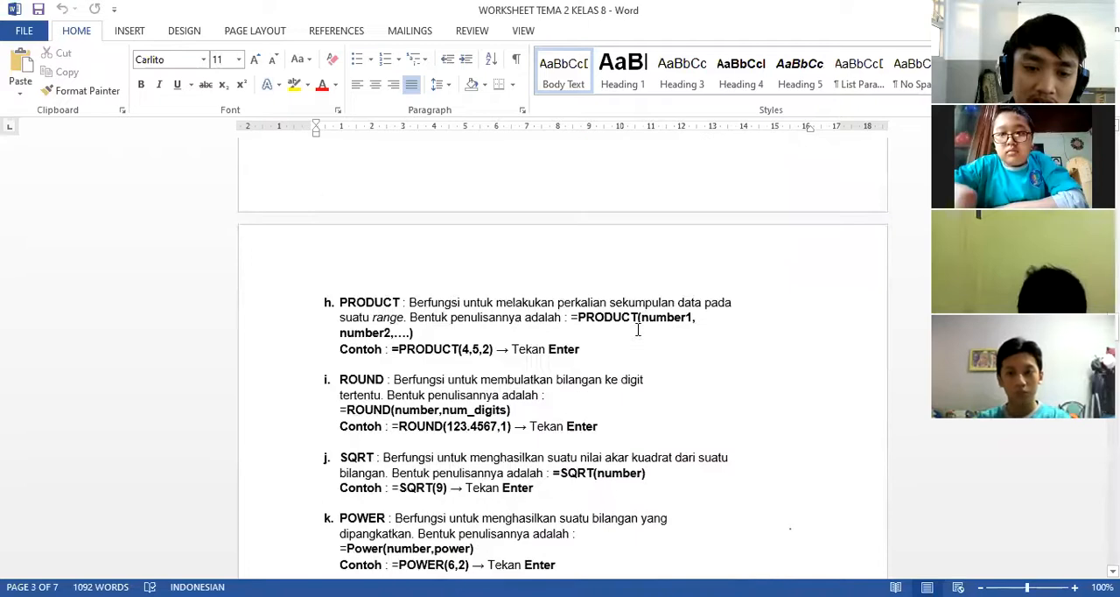
{"action": "scroll", "coordinate": [637, 329], "scroll_direction": "down", "scroll_amount": 3}
{"action": "scroll", "coordinate": [636, 330], "scroll_direction": "down", "scroll_amount": 4}
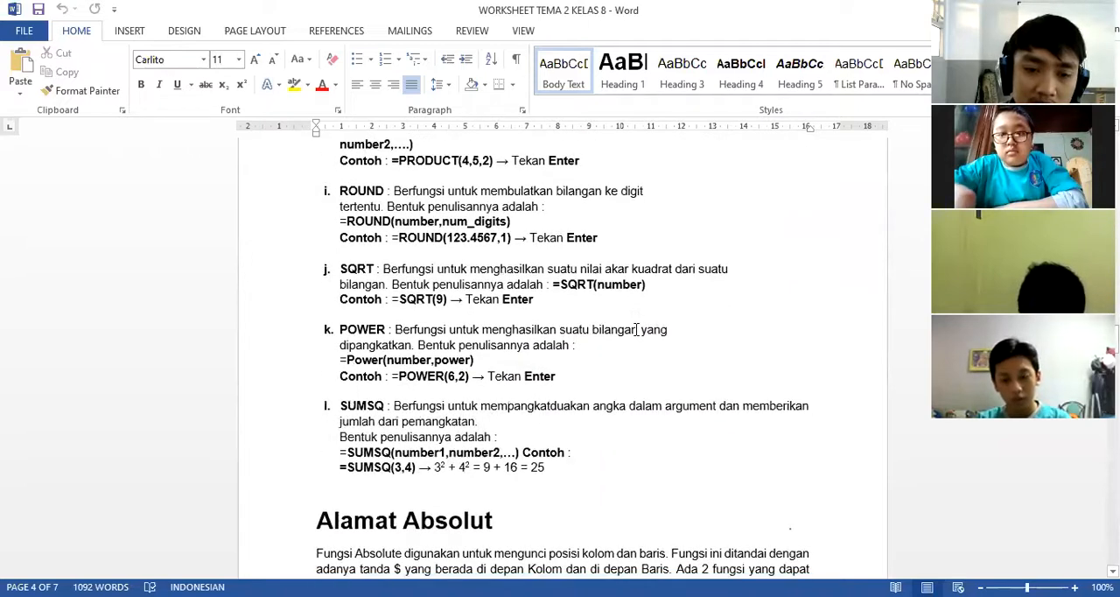
{"action": "scroll", "coordinate": [636, 329], "scroll_direction": "down", "scroll_amount": 8}
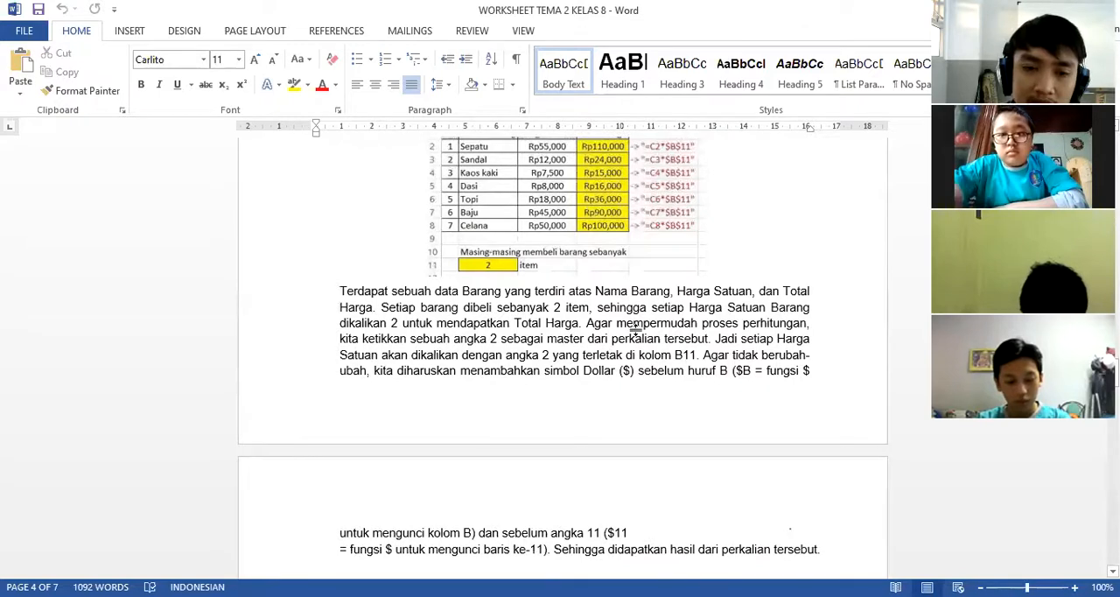
Examine the Vlookup and Hlookup examples with their comparison tables, and the three LATIHAN SOAL exercise questions.
{"action": "scroll", "coordinate": [636, 330], "scroll_direction": "down", "scroll_amount": 8}
{"action": "scroll", "coordinate": [634, 336], "scroll_direction": "down", "scroll_amount": 5}
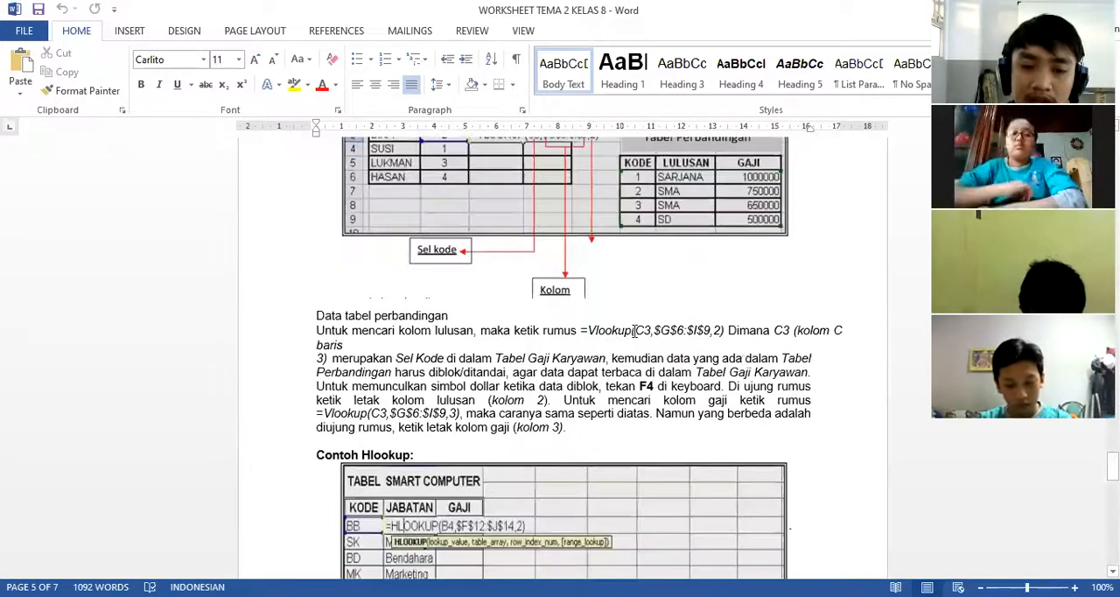
{"action": "scroll", "coordinate": [634, 336], "scroll_direction": "down", "scroll_amount": 5}
{"action": "scroll", "coordinate": [634, 336], "scroll_direction": "up", "scroll_amount": 3}
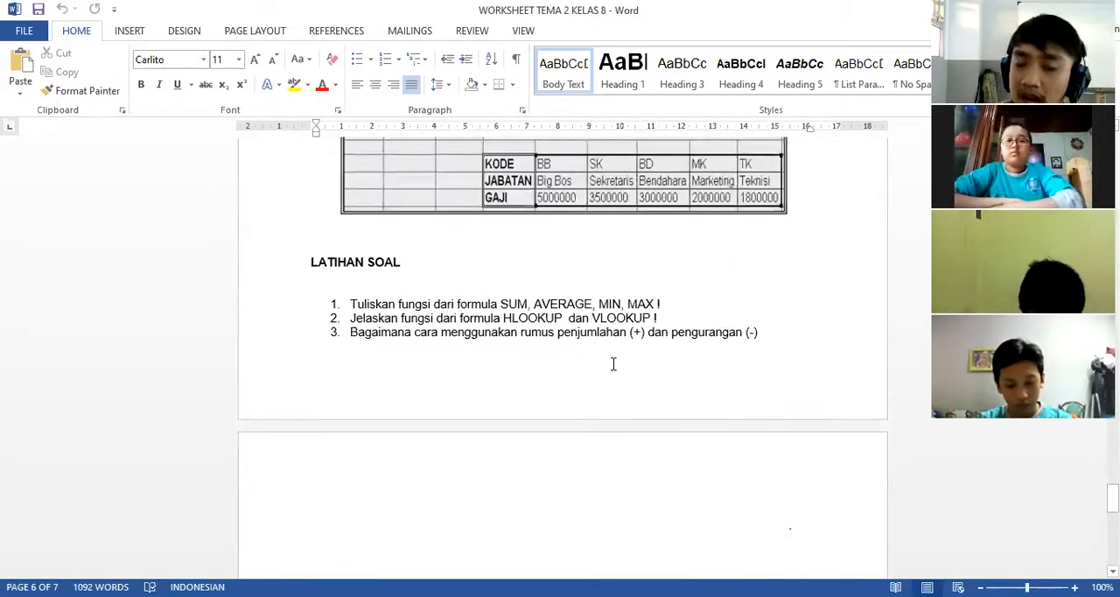
{"action": "scroll", "coordinate": [698, 320], "scroll_direction": "up", "scroll_amount": 3}
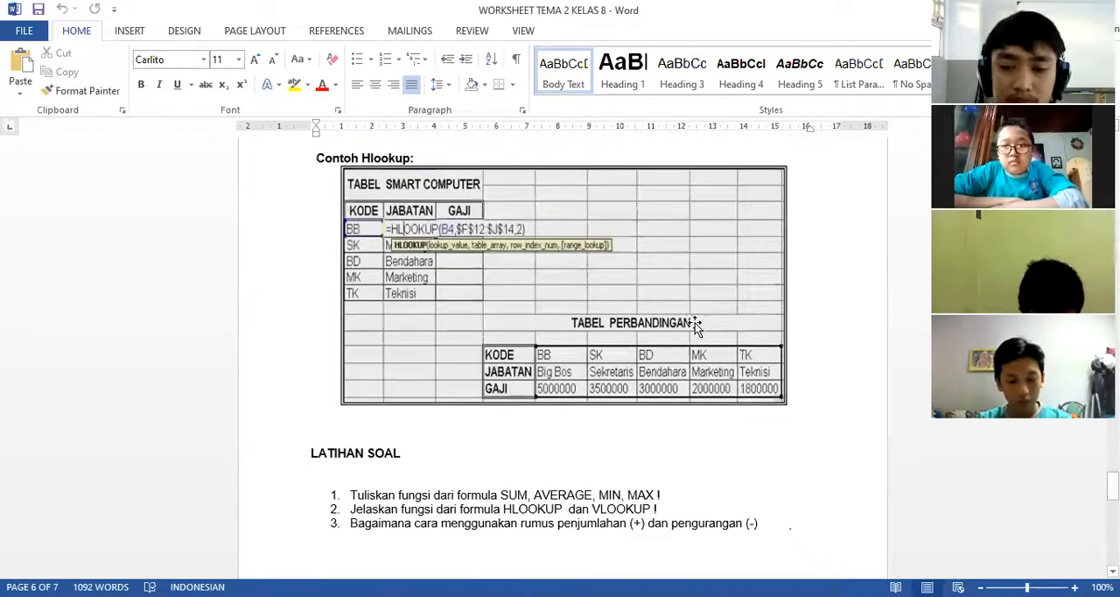
{"action": "scroll", "coordinate": [694, 325], "scroll_direction": "up", "scroll_amount": 1}
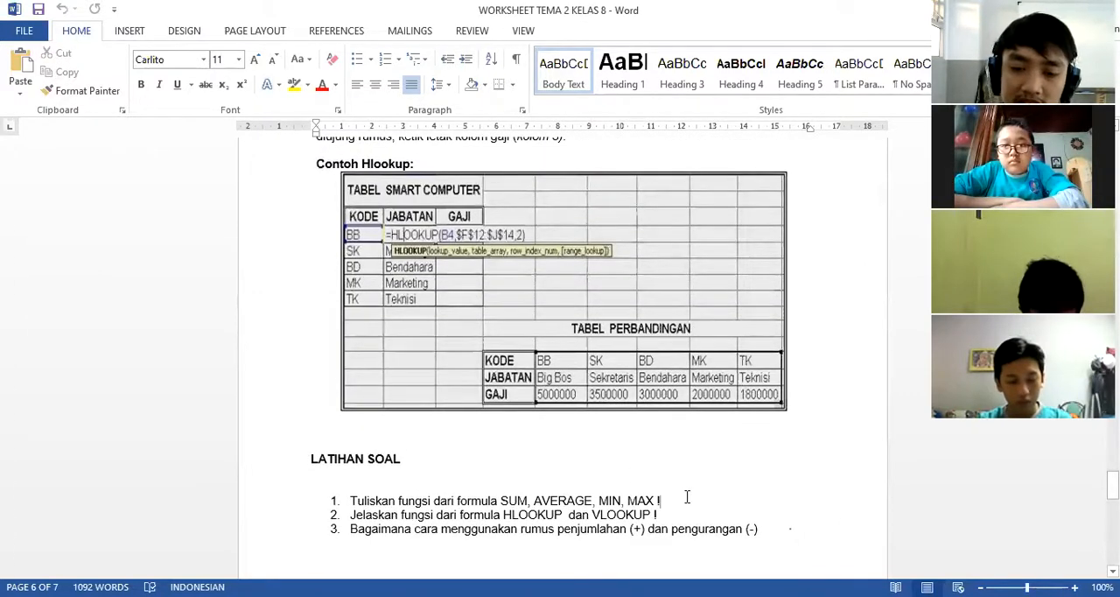
{"action": "scroll", "coordinate": [681, 503], "scroll_direction": "up", "scroll_amount": 4}
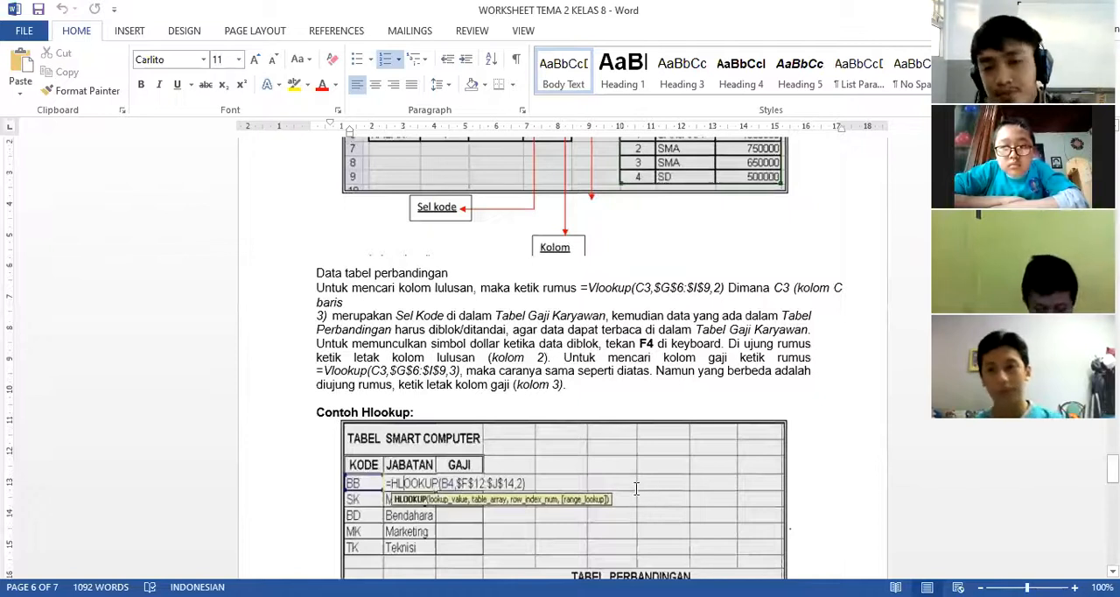
Return through the AVERAGE, MAX and MIN sections to review the worksheet's basic formula introduction and Aritmatika Dasar example.
{"action": "scroll", "coordinate": [649, 426], "scroll_direction": "up", "scroll_amount": 15}
{"action": "scroll", "coordinate": [667, 413], "scroll_direction": "up", "scroll_amount": 10}
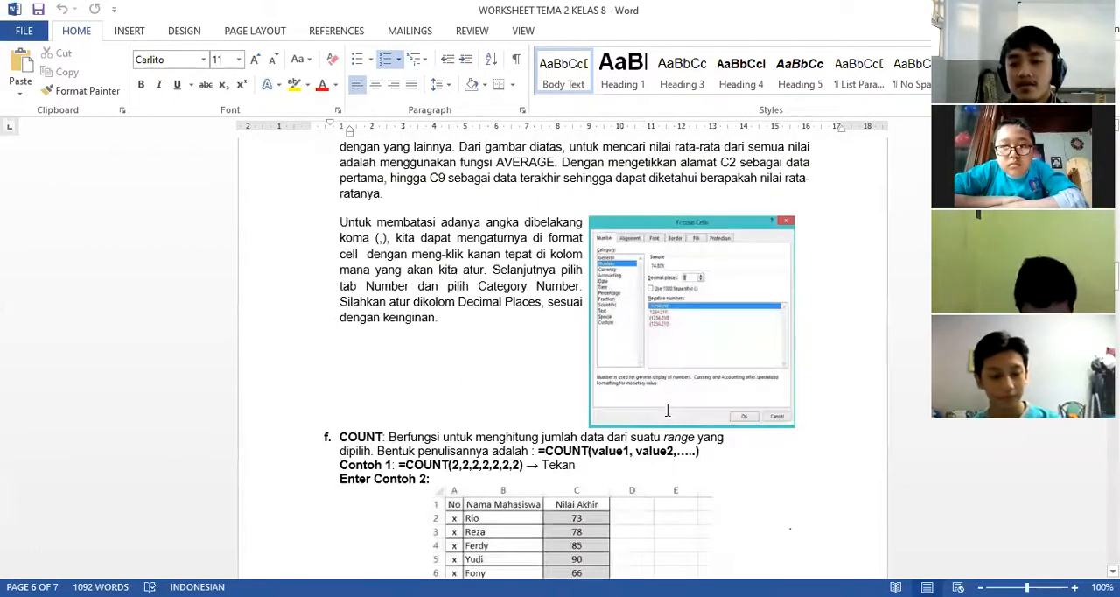
{"action": "scroll", "coordinate": [667, 409], "scroll_direction": "up", "scroll_amount": 8}
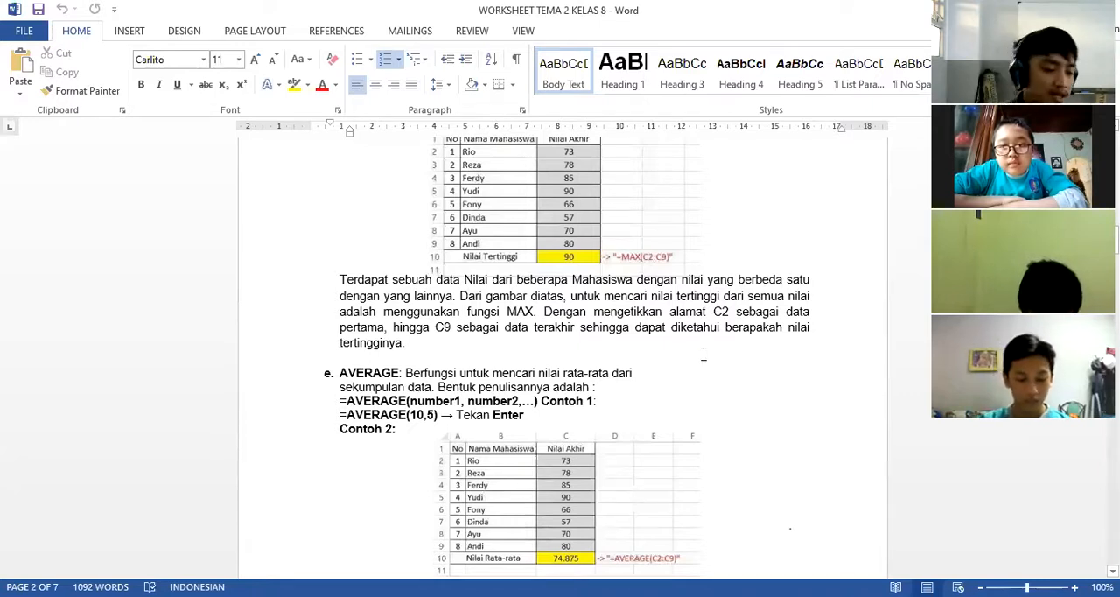
{"action": "scroll", "coordinate": [703, 368], "scroll_direction": "up", "scroll_amount": 4}
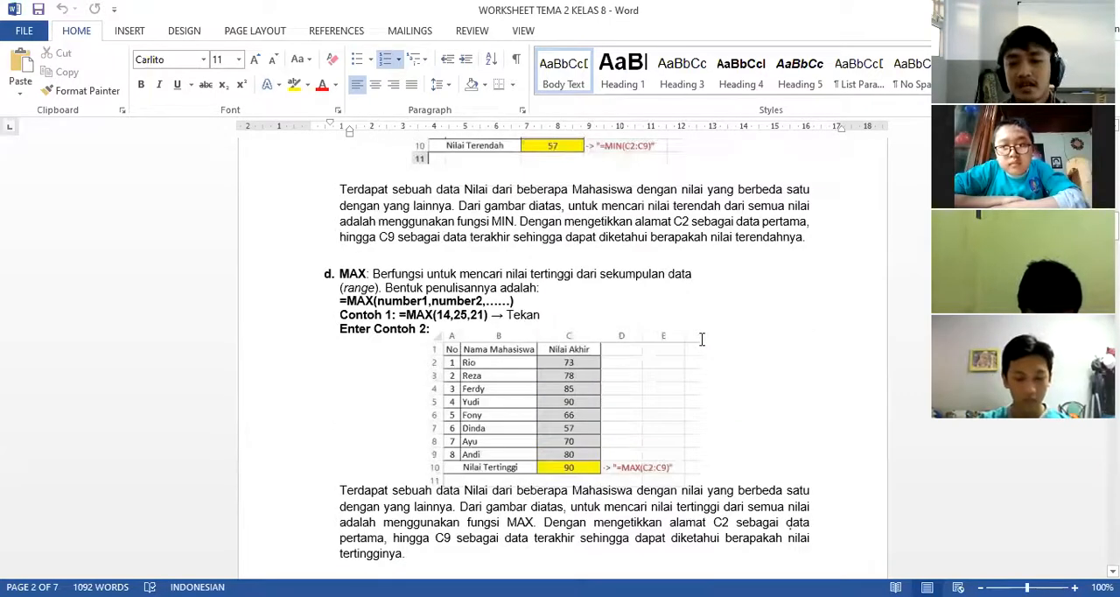
{"action": "scroll", "coordinate": [702, 338], "scroll_direction": "up", "scroll_amount": 10}
{"action": "scroll", "coordinate": [707, 337], "scroll_direction": "up", "scroll_amount": 5}
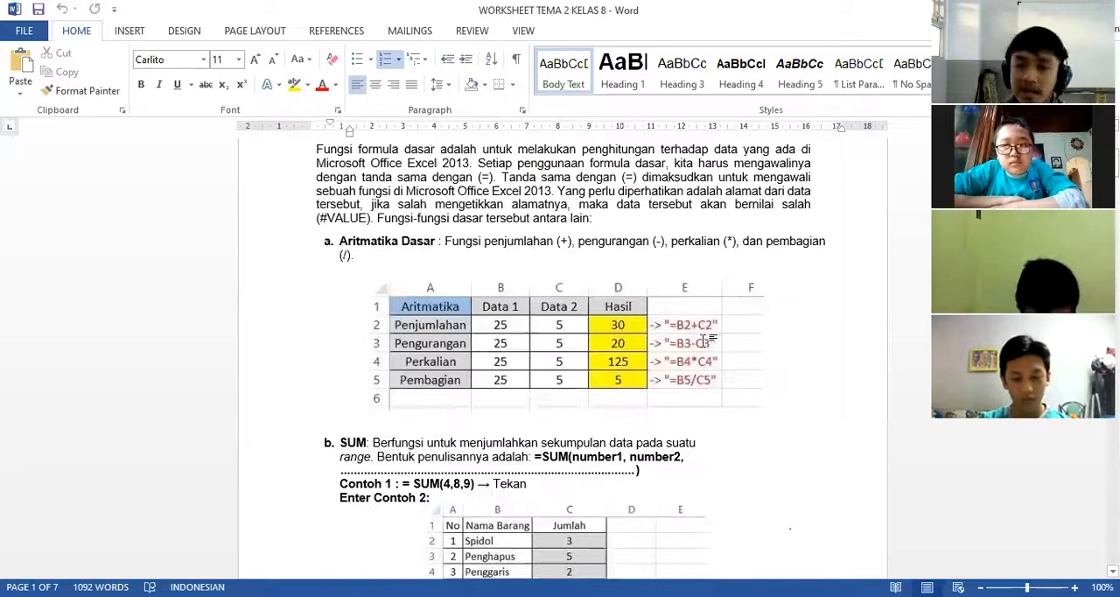
{"action": "scroll", "coordinate": [724, 276], "scroll_direction": "up", "scroll_amount": 2}
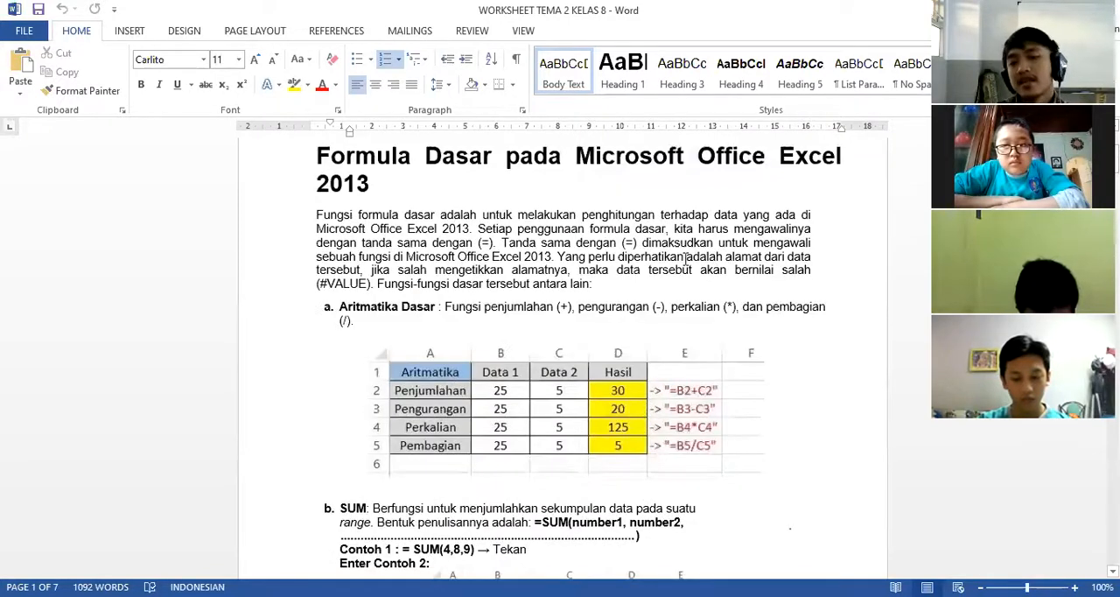
{"action": "left_click", "coordinate": [623, 280]}
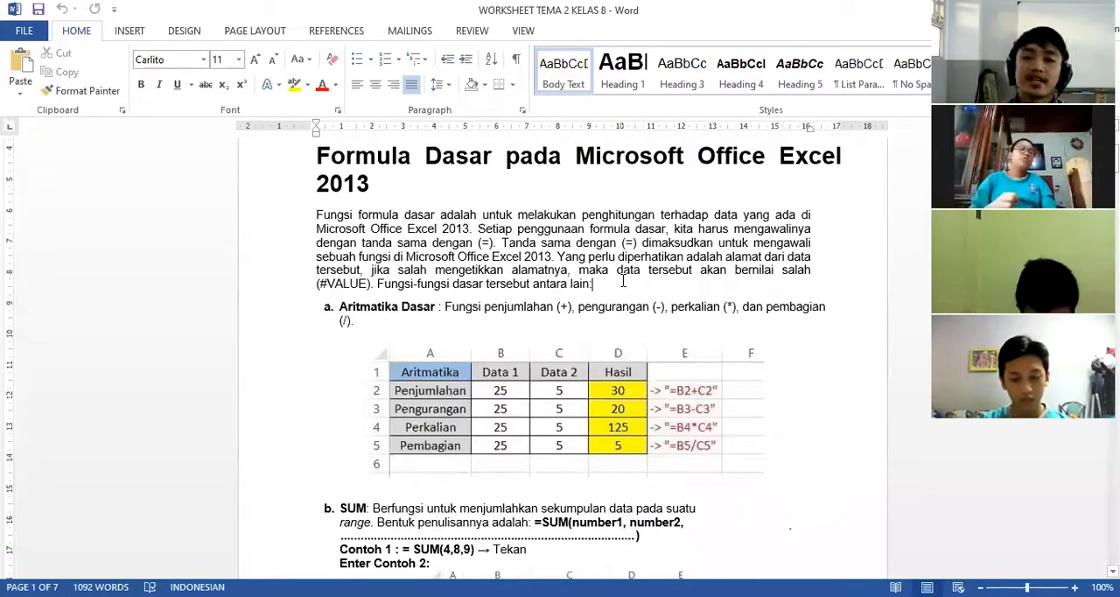
{"action": "type", "text": ":"}
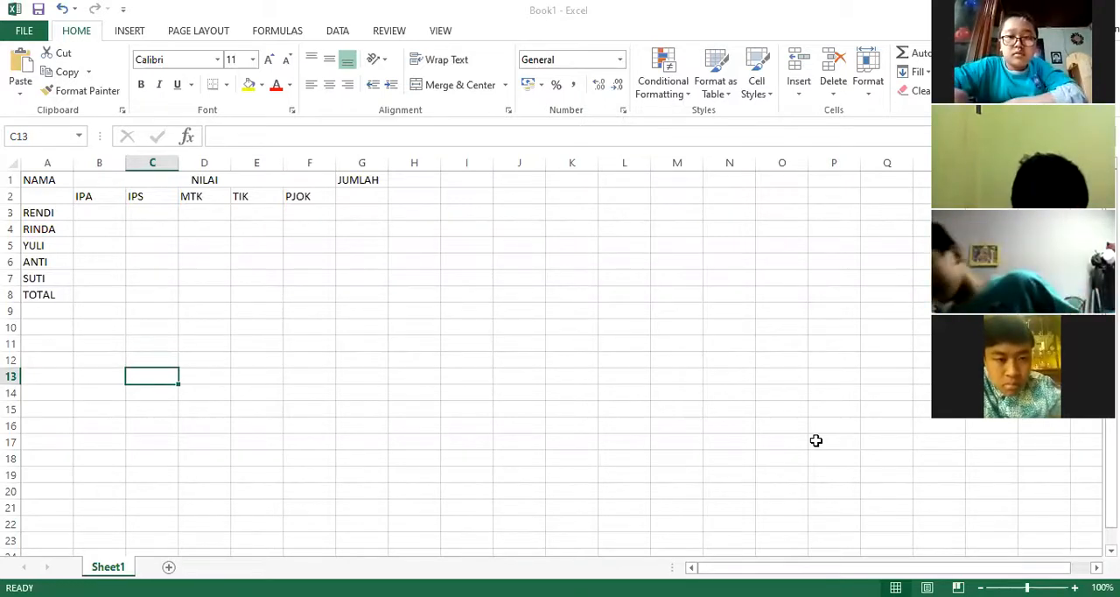
{"action": "left_click", "coordinate": [745, 411]}
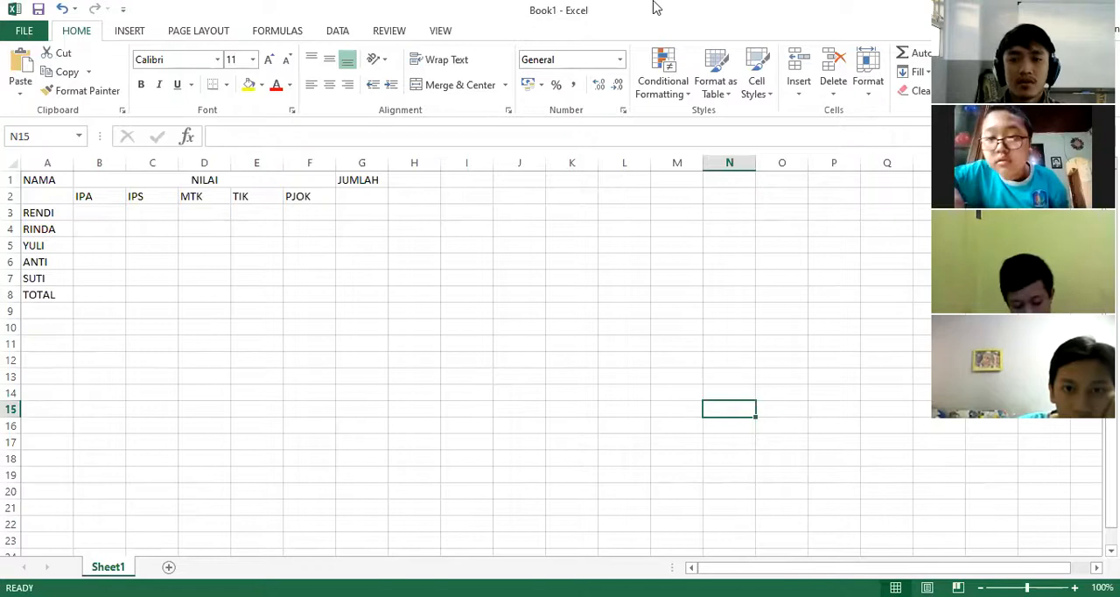
{"action": "left_click", "coordinate": [570, 294]}
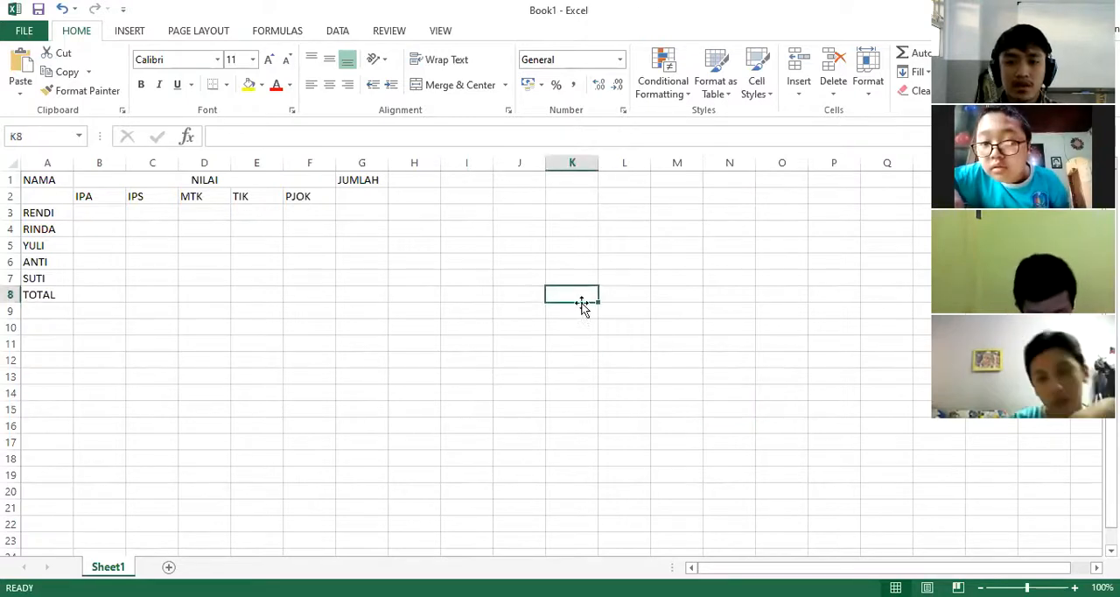
{"action": "left_click", "coordinate": [848, 8]}
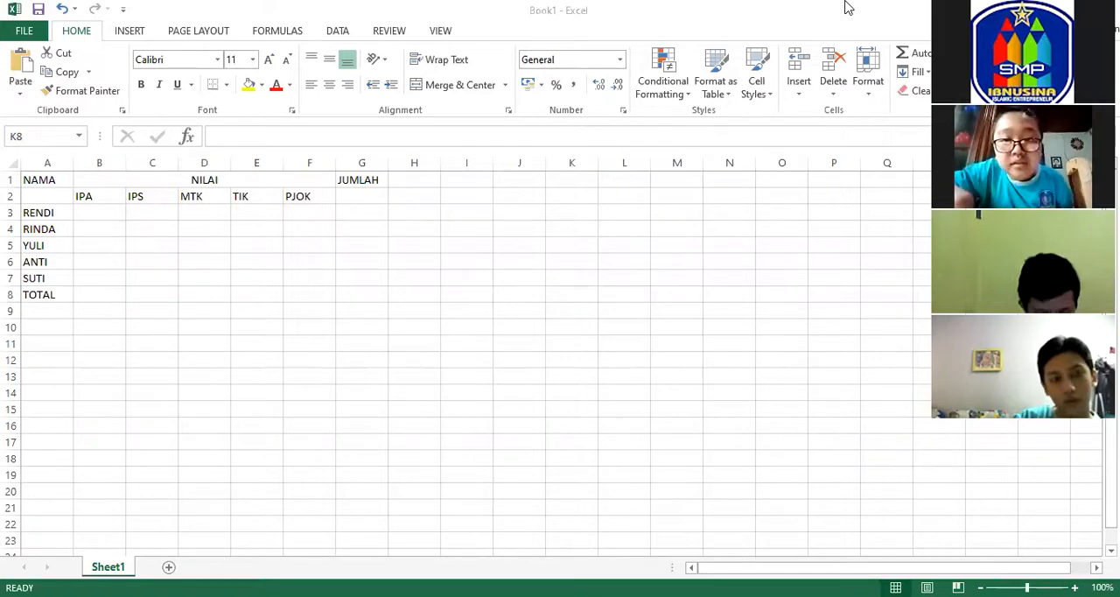
{"action": "left_click", "coordinate": [562, 365]}
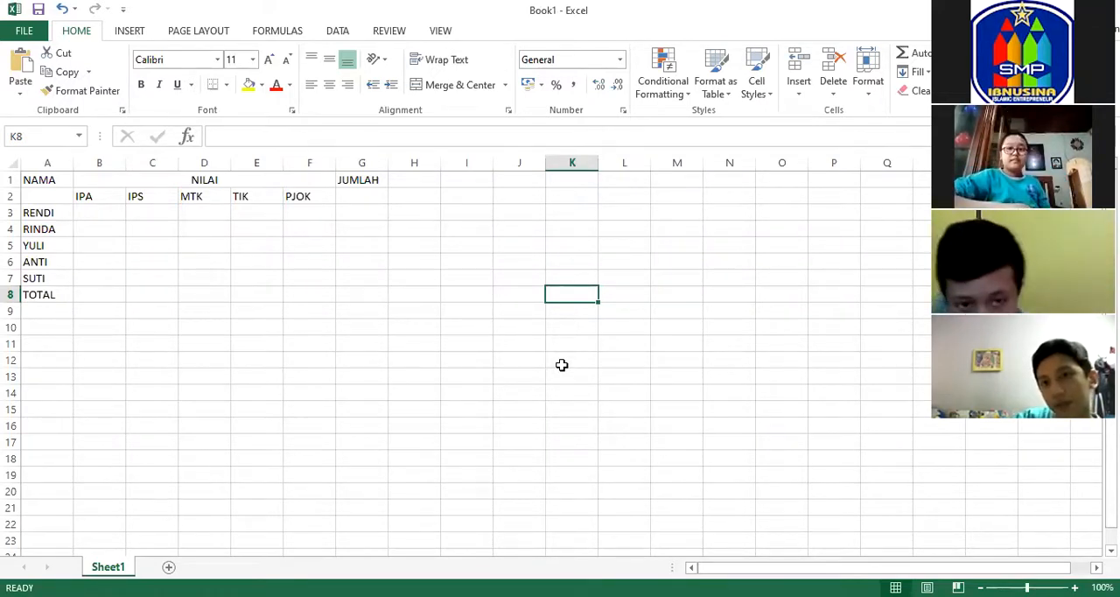
{"action": "left_click", "coordinate": [438, 360]}
{"action": "left_click", "coordinate": [350, 326]}
{"action": "left_click", "coordinate": [256, 314]}
{"action": "left_click", "coordinate": [131, 275]}
{"action": "left_click", "coordinate": [83, 219]}
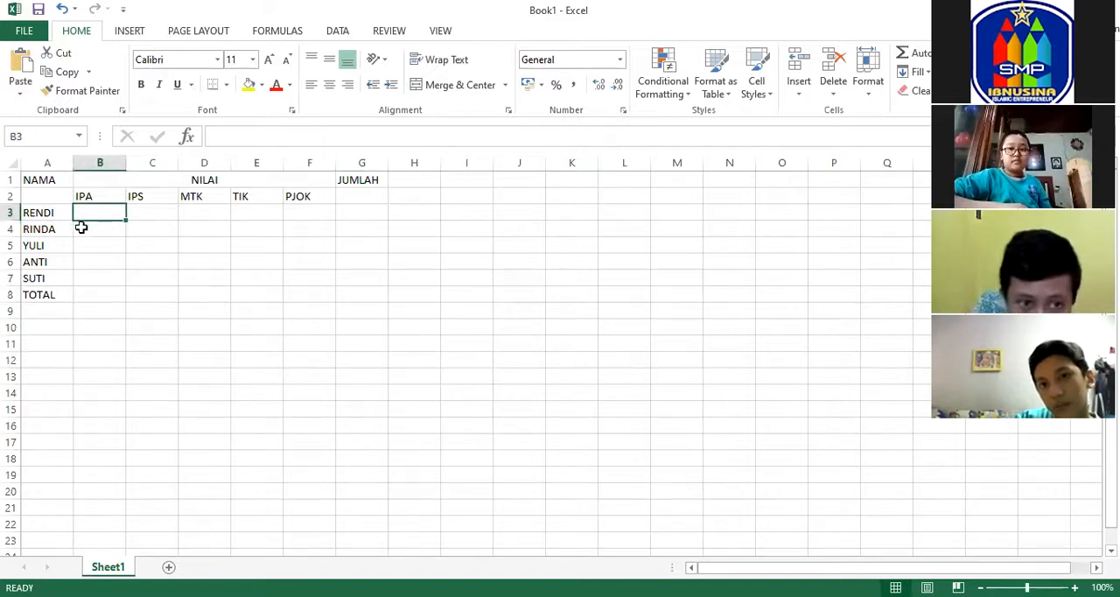
{"action": "left_click", "coordinate": [254, 326]}
{"action": "left_click", "coordinate": [411, 323]}
{"action": "left_click", "coordinate": [580, 294]}
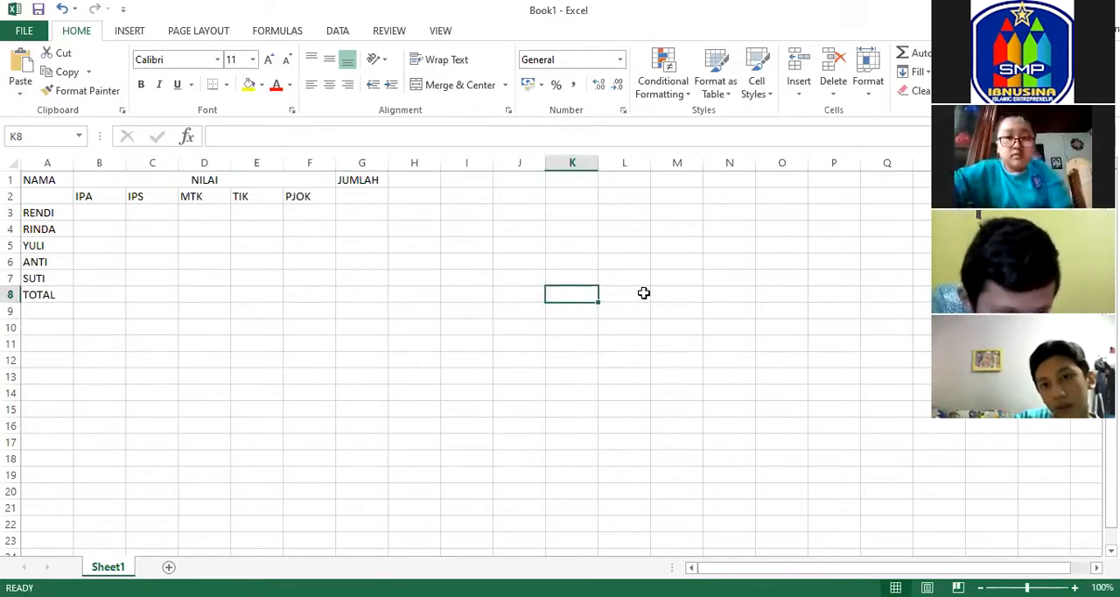
Examine the layout of the Excel grade table: the empty subject score cells, the TOTAL row and the JUMLAH column.
{"action": "left_click", "coordinate": [357, 314]}
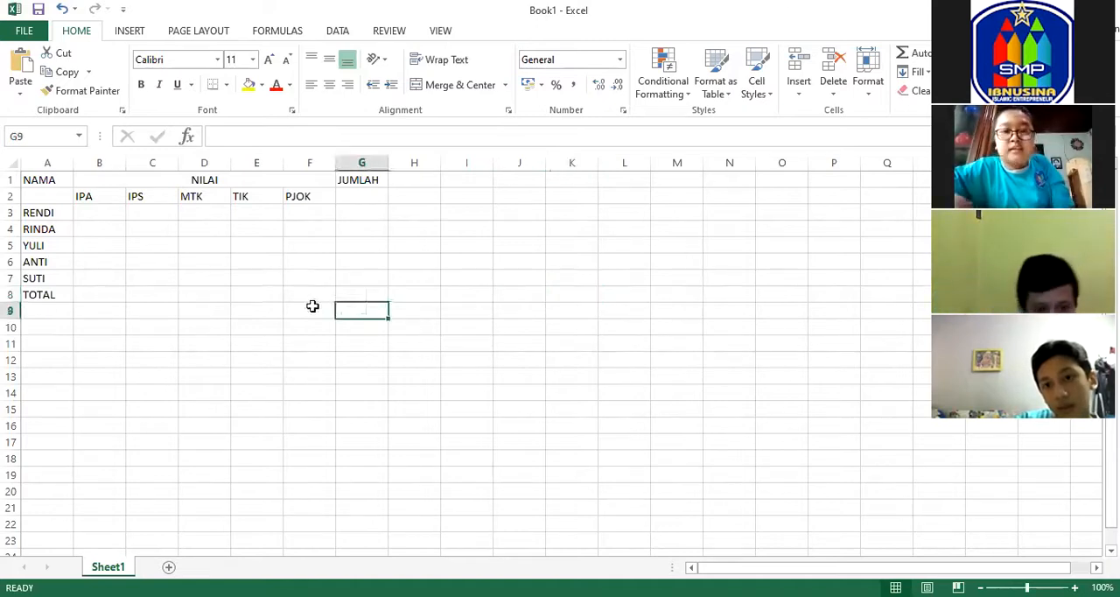
{"action": "left_click", "coordinate": [151, 262]}
{"action": "left_click", "coordinate": [119, 211]}
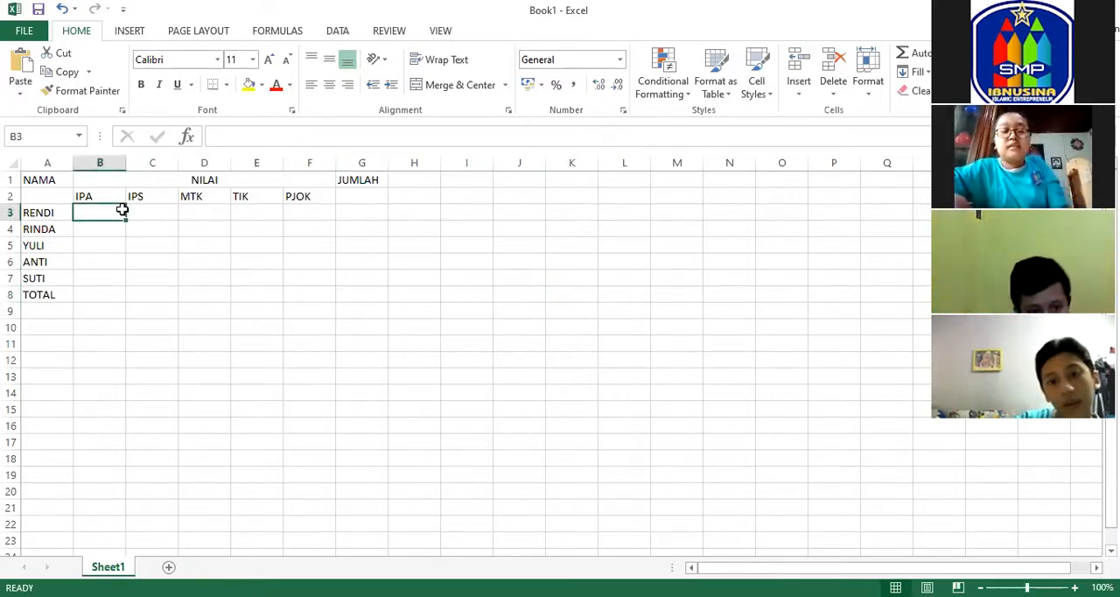
{"action": "left_click", "coordinate": [152, 211]}
{"action": "left_click", "coordinate": [238, 213]}
{"action": "left_click", "coordinate": [300, 210]}
{"action": "left_click", "coordinate": [312, 229]}
{"action": "left_click", "coordinate": [310, 263]}
{"action": "left_click", "coordinate": [313, 292]}
{"action": "left_click", "coordinate": [105, 298]}
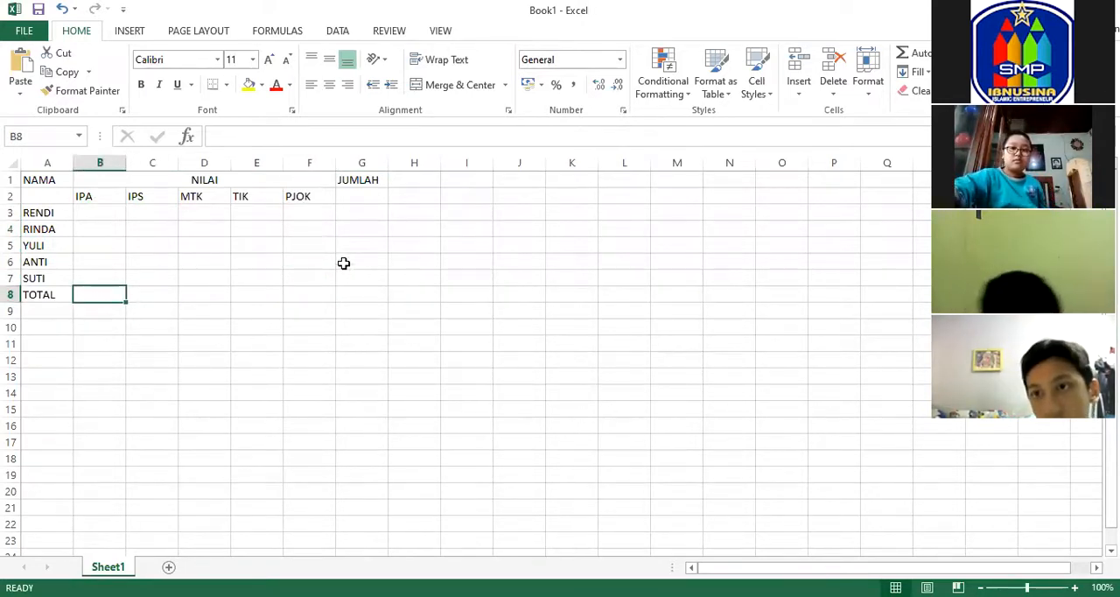
{"action": "left_click", "coordinate": [357, 195]}
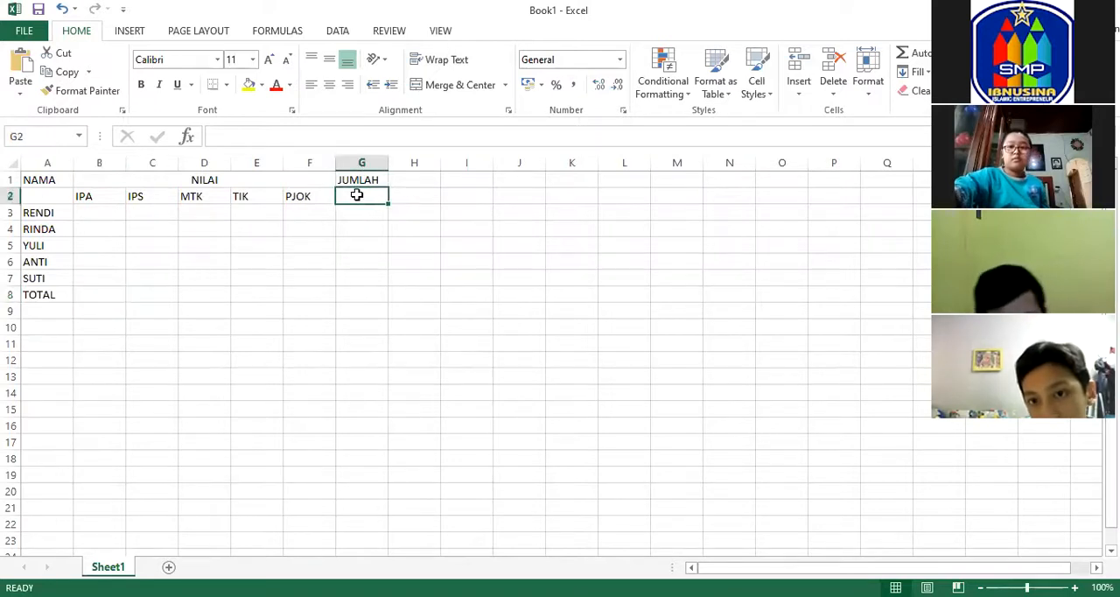
{"action": "left_click", "coordinate": [367, 212]}
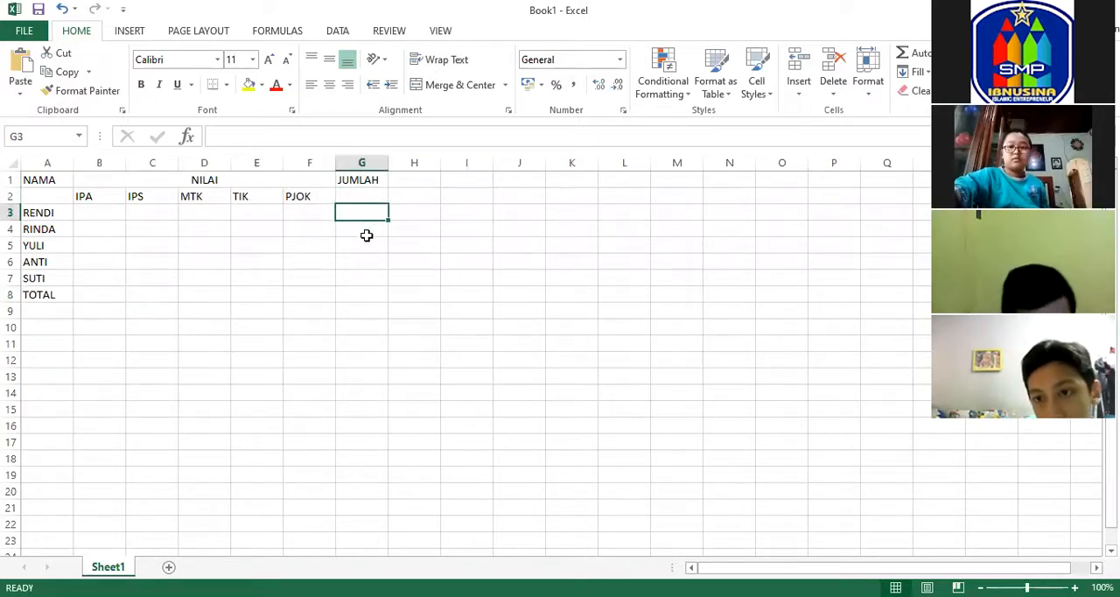
{"action": "left_click", "coordinate": [368, 229]}
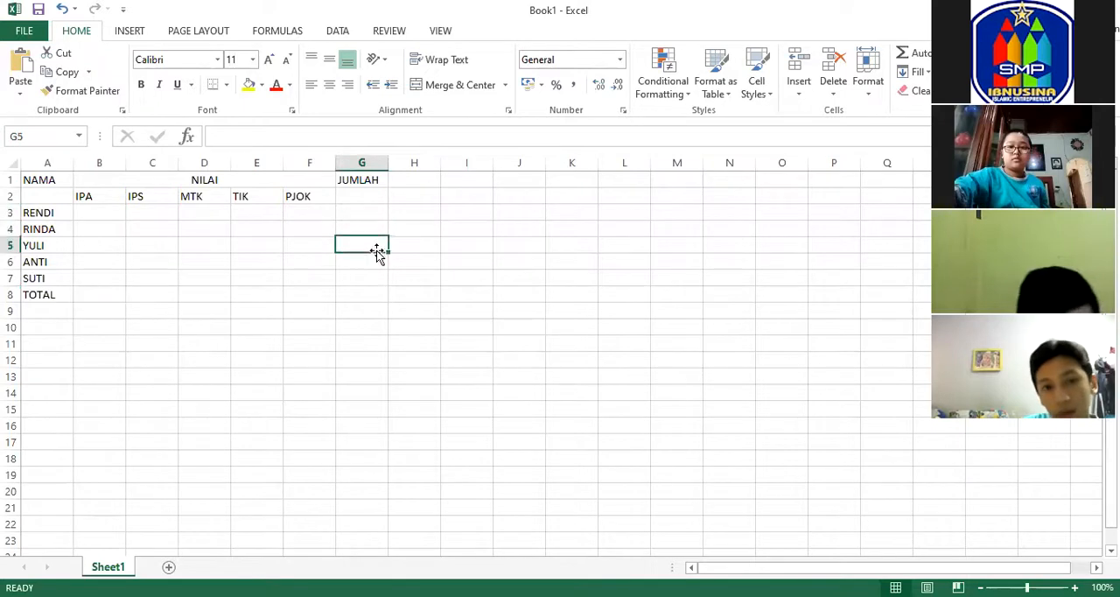
Fill the first student's scores in B3:F3 with IPA 25, IPS 20, MTK 30, TIK 35 and PJOK 40.
{"action": "left_click", "coordinate": [101, 298]}
{"action": "left_click", "coordinate": [85, 213]}
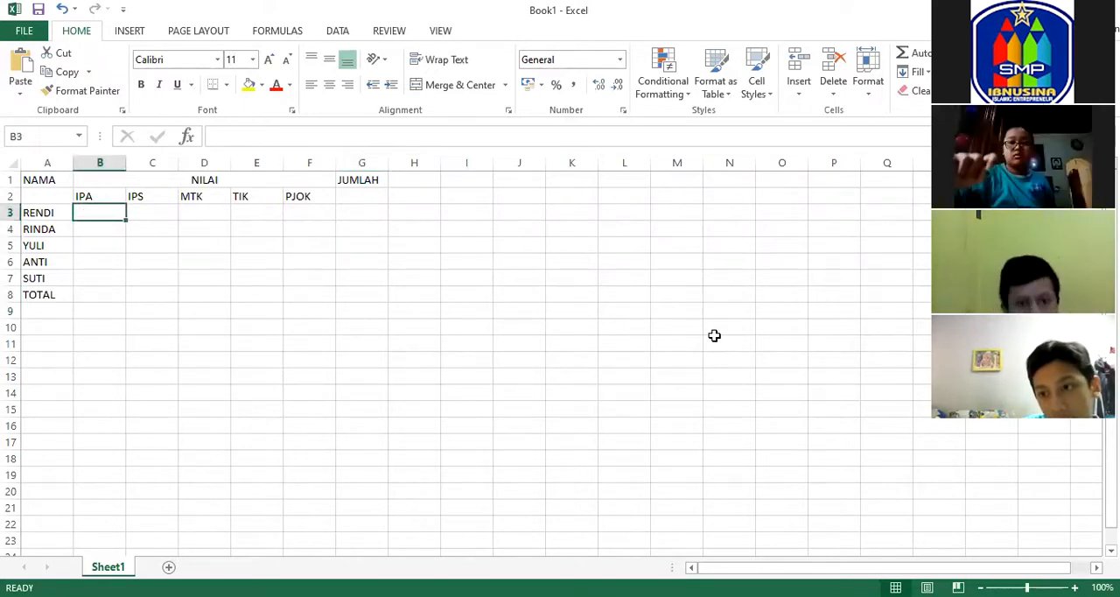
{"action": "type", "text": "25"}
{"action": "key", "text": "Tab"}
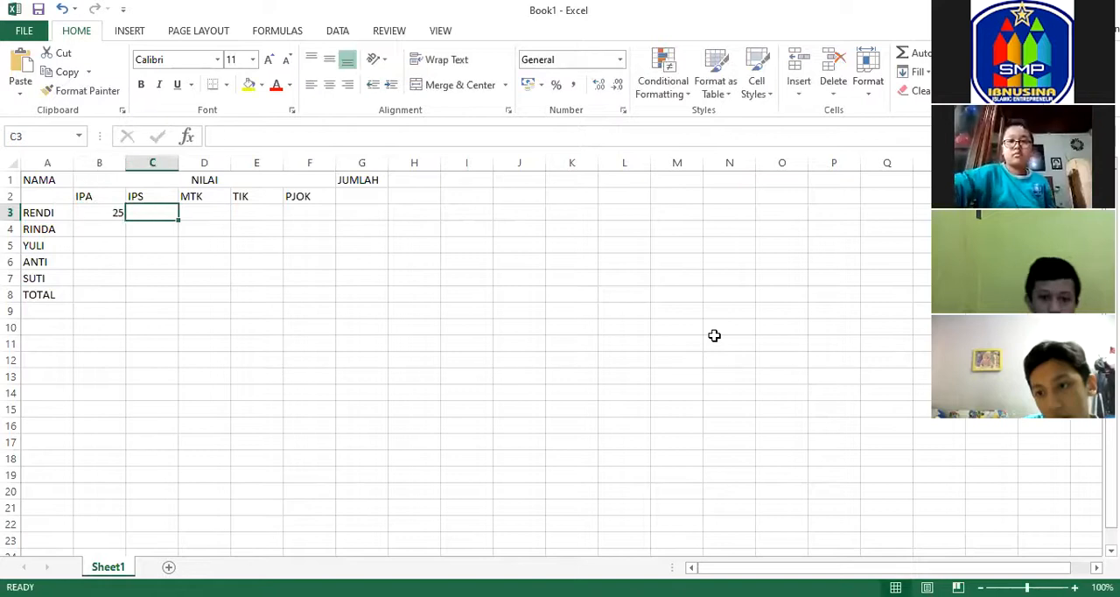
{"action": "type", "text": "20"}
{"action": "key", "text": "Tab"}
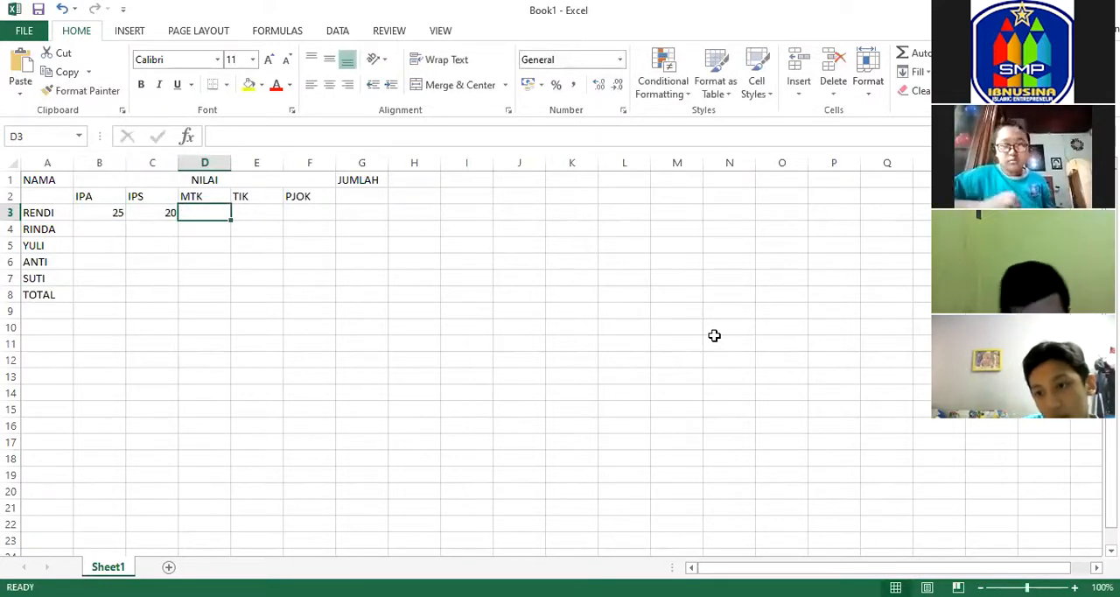
{"action": "type", "text": "30"}
{"action": "key", "text": "Tab"}
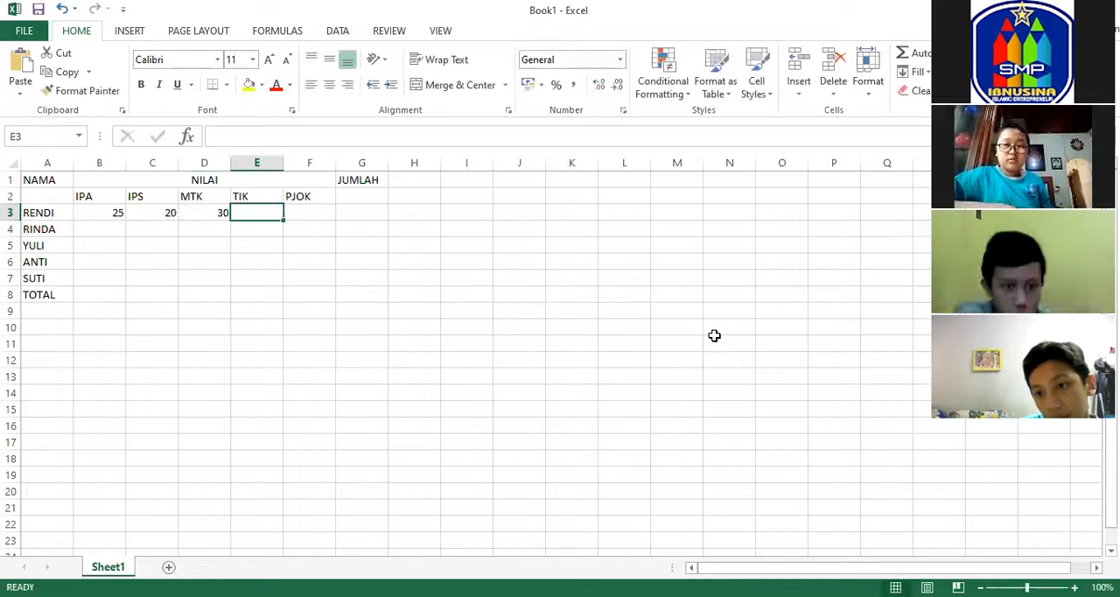
{"action": "type", "text": "35"}
{"action": "key", "text": "Tab"}
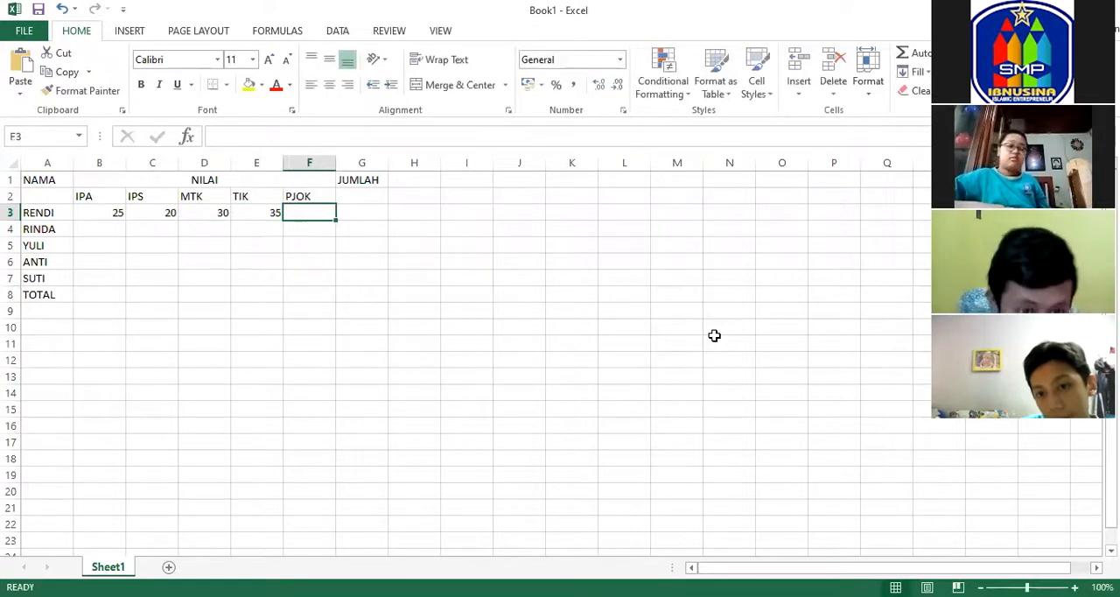
{"action": "type", "text": "40"}
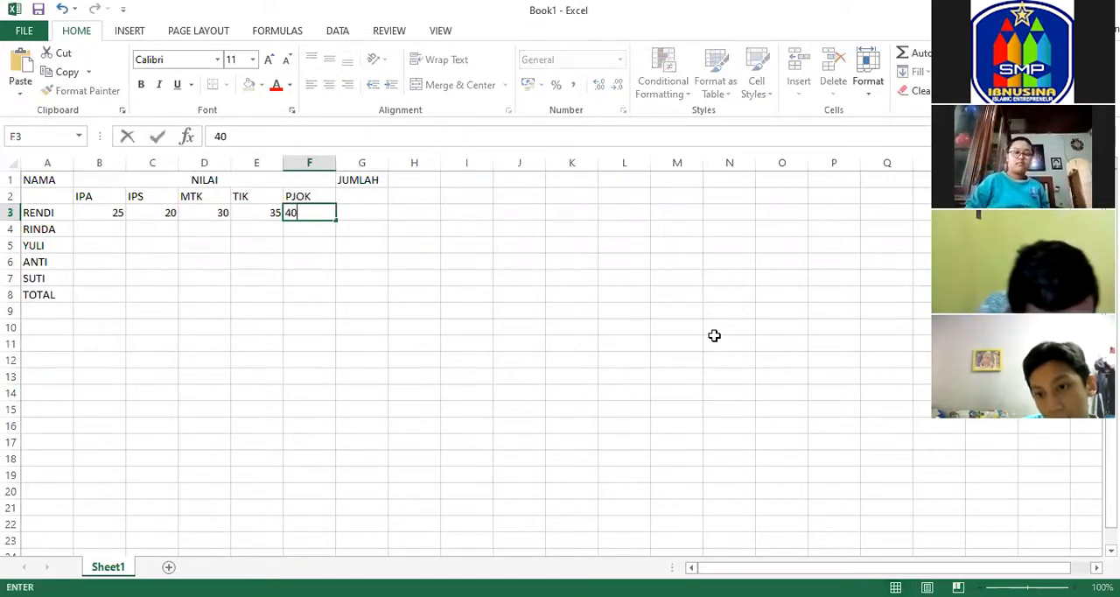
{"action": "key", "text": "Return"}
Fill the second student's scores in B4:F4 with IPA 20, IPS 25, MTK 20, TIK 35 and PJOK 30.
{"action": "key", "text": "Up"}
{"action": "key", "text": "Left"}
{"action": "key", "text": "Left"}
{"action": "key", "text": "Left"}
{"action": "key", "text": "Left"}
{"action": "key", "text": "Down"}
{"action": "type", "text": "20"}
{"action": "key", "text": "Tab"}
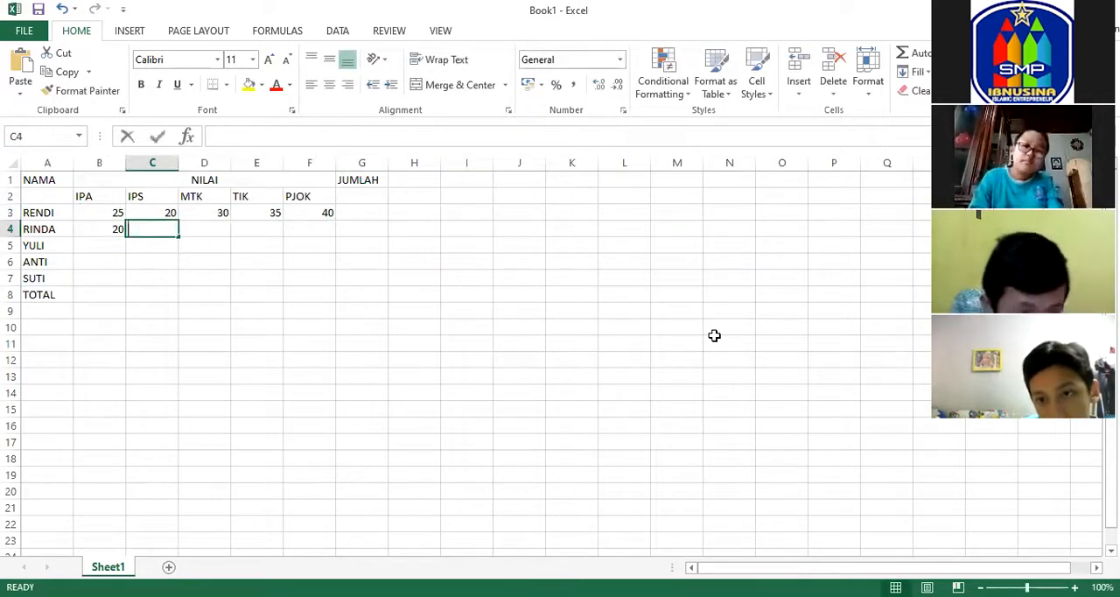
{"action": "type", "text": "25"}
{"action": "key", "text": "Tab"}
{"action": "type", "text": "20"}
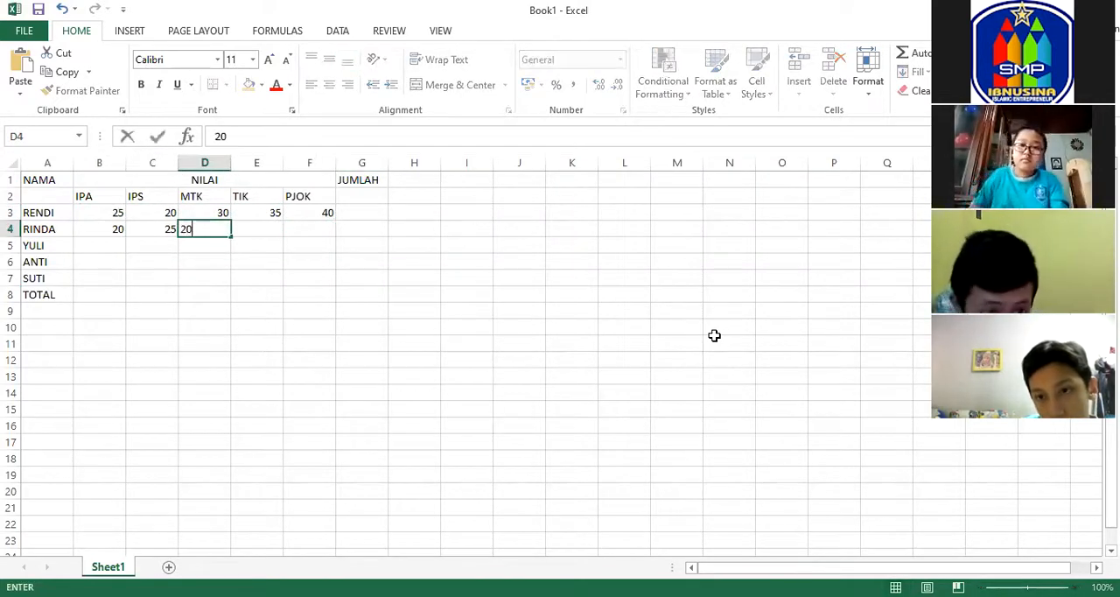
{"action": "key", "text": "Tab"}
{"action": "type", "text": "35"}
{"action": "key", "text": "Tab"}
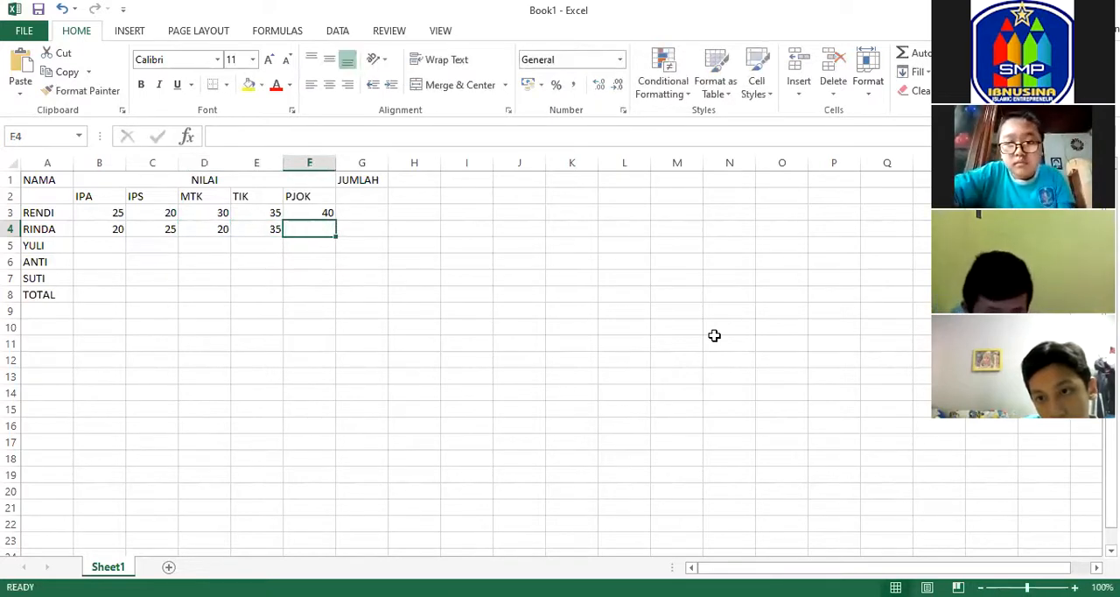
{"action": "type", "text": "390"}
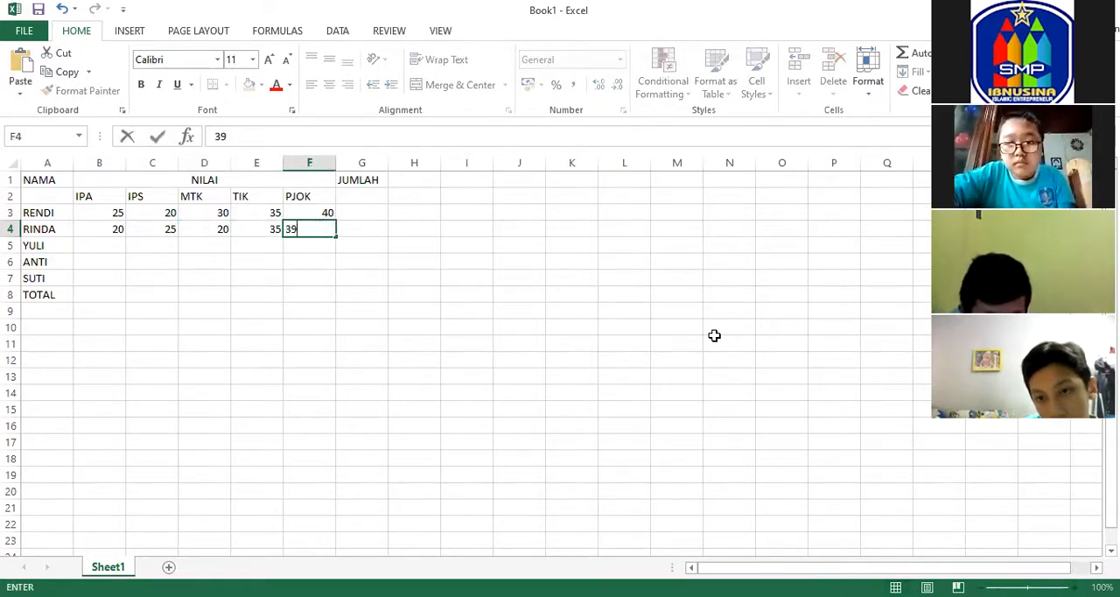
{"action": "key", "text": "Return"}
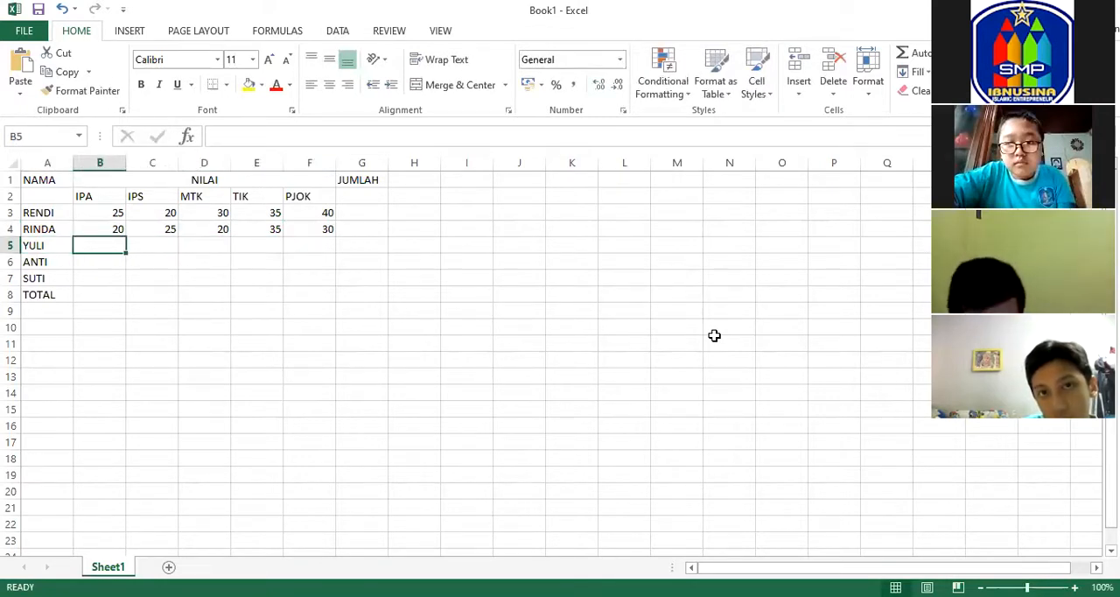
Fill the third student's scores in B5:F5 with IPA 35, IPS 40, MTK 45, TIK 20 and PJOK 25.
{"action": "type", "text": "35"}
{"action": "key", "text": "Tab"}
{"action": "type", "text": "40"}
{"action": "key", "text": "Tab"}
{"action": "type", "text": "45"}
{"action": "key", "text": "Tab"}
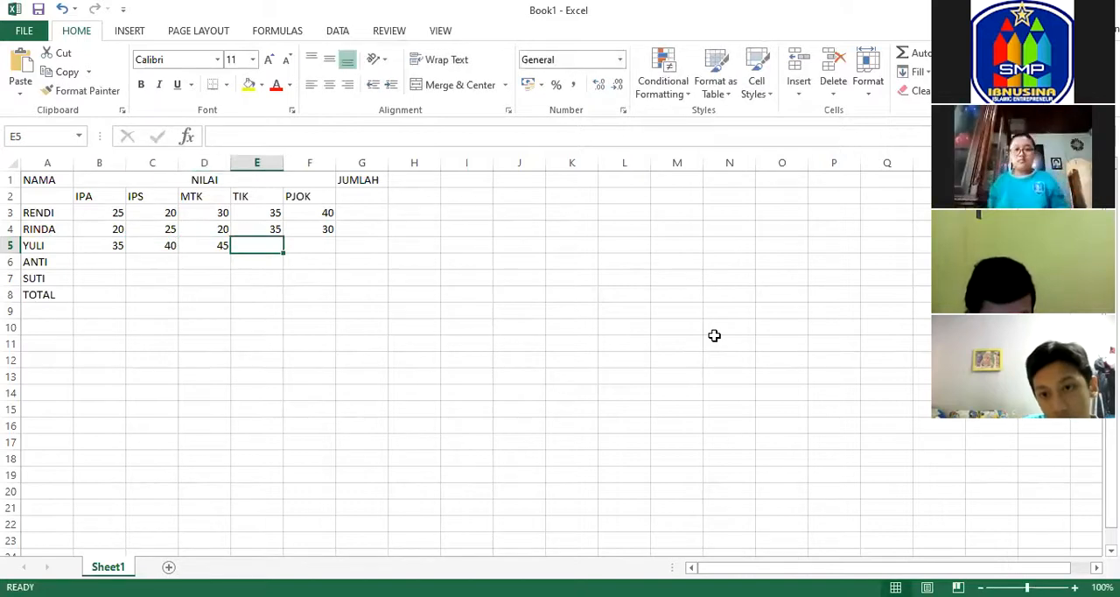
{"action": "type", "text": "20"}
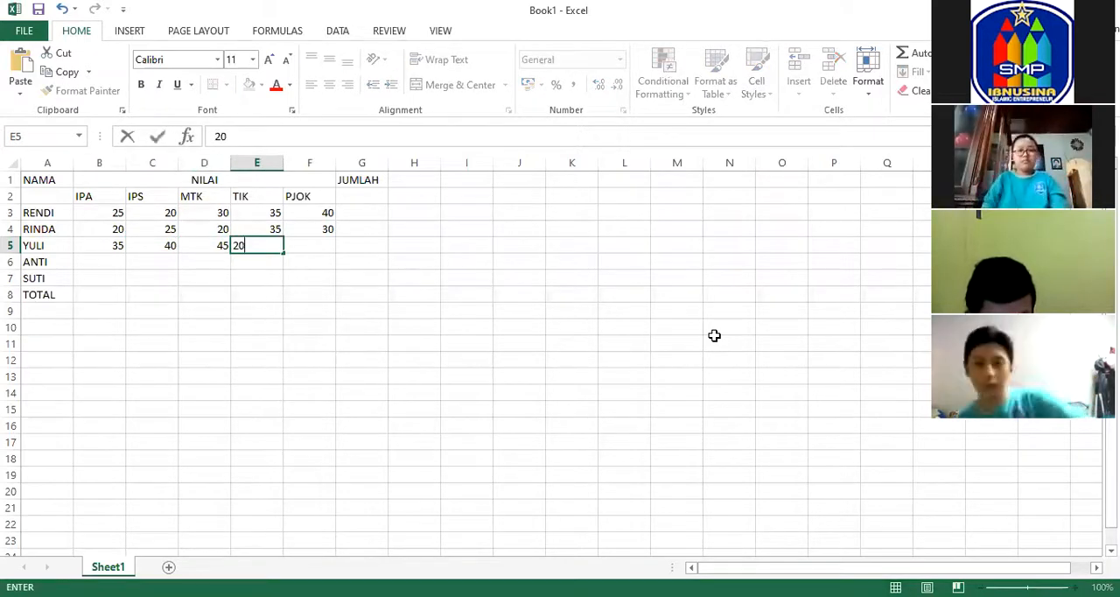
{"action": "key", "text": "Tab"}
{"action": "type", "text": "25"}
{"action": "key", "text": "Tab"}
Fill the fourth student's scores in B6:F6 with IPA 35, IPS 50, MTK 45, TIK 55 and PJOK 30.
{"action": "key", "text": "Down"}
{"action": "key", "text": "Left"}
{"action": "key", "text": "Left"}
{"action": "key", "text": "Left"}
{"action": "key", "text": "Left"}
{"action": "key", "text": "Left"}
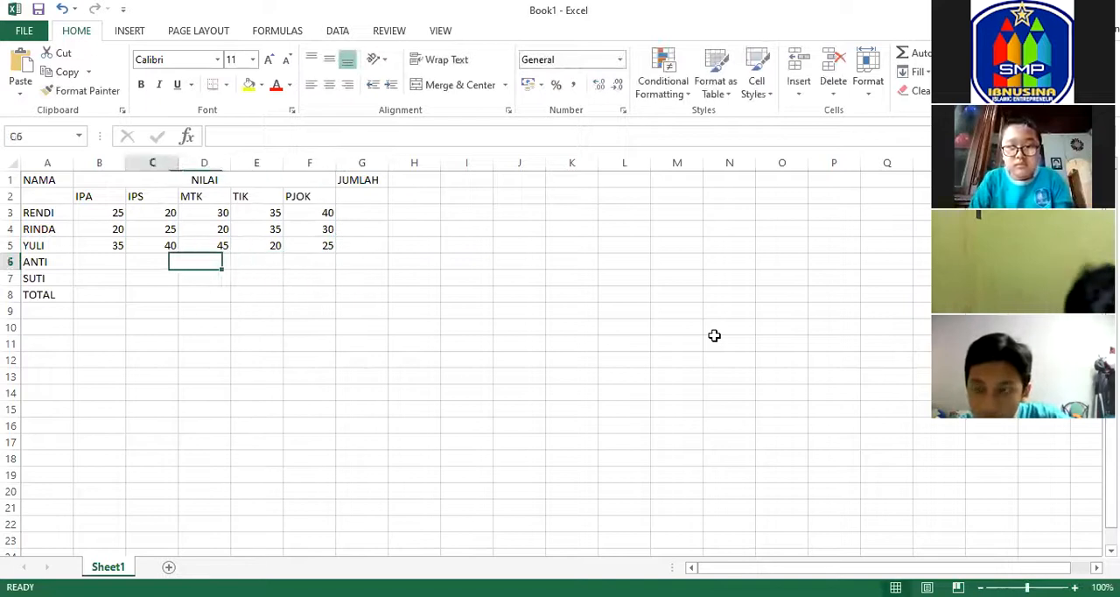
{"action": "type", "text": "35"}
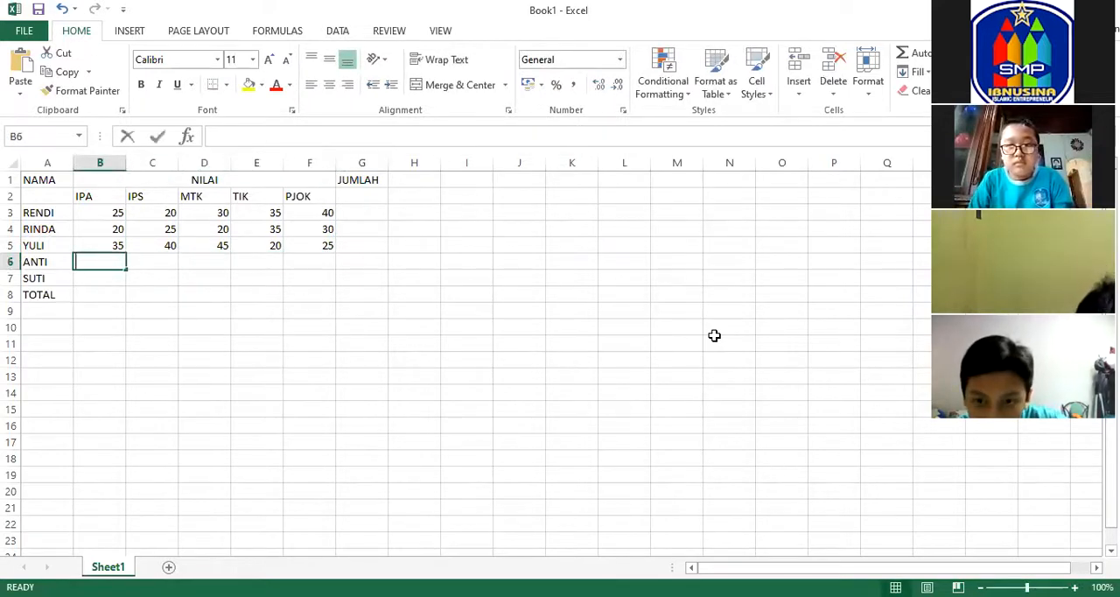
{"action": "key", "text": "Tab"}
{"action": "type", "text": "50"}
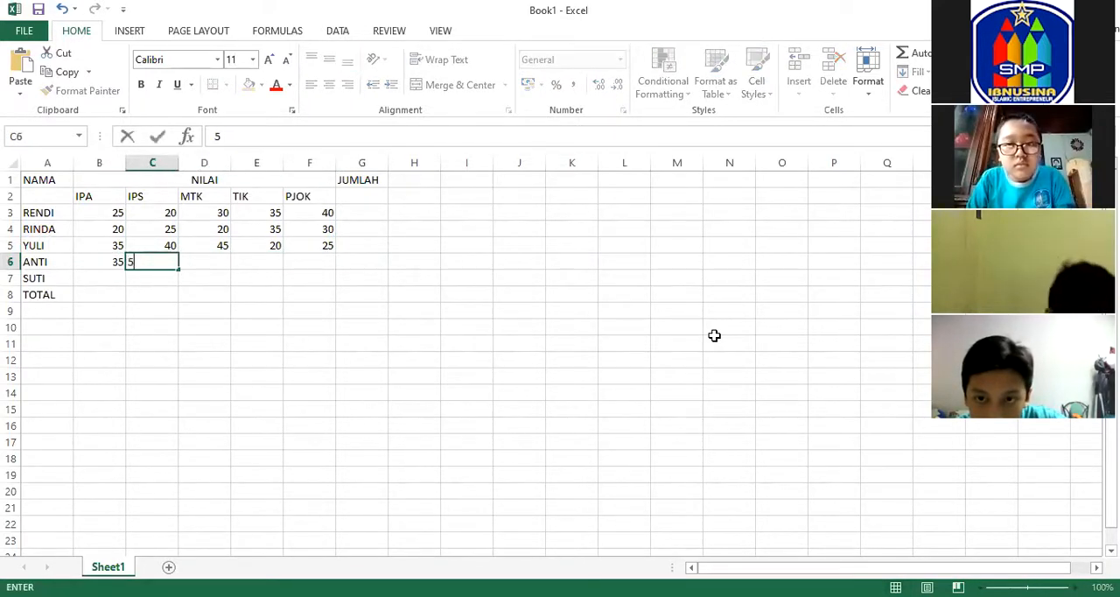
{"action": "key", "text": "Tab"}
{"action": "type", "text": "45"}
{"action": "key", "text": "Tab"}
{"action": "type", "text": "5"}
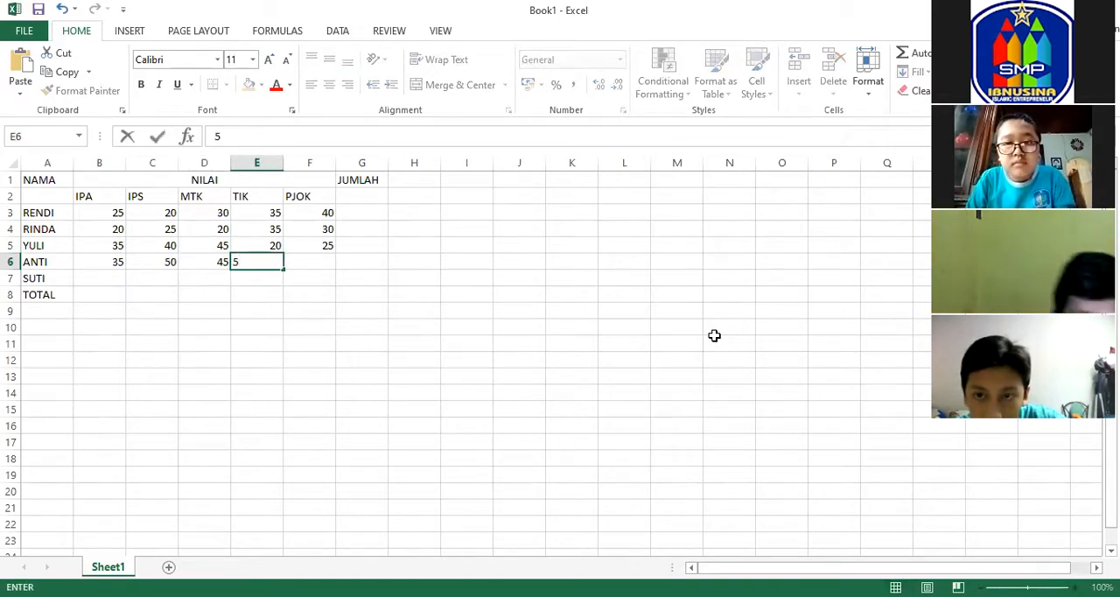
{"action": "type", "text": "5"}
{"action": "key", "text": "Tab"}
{"action": "type", "text": "3"}
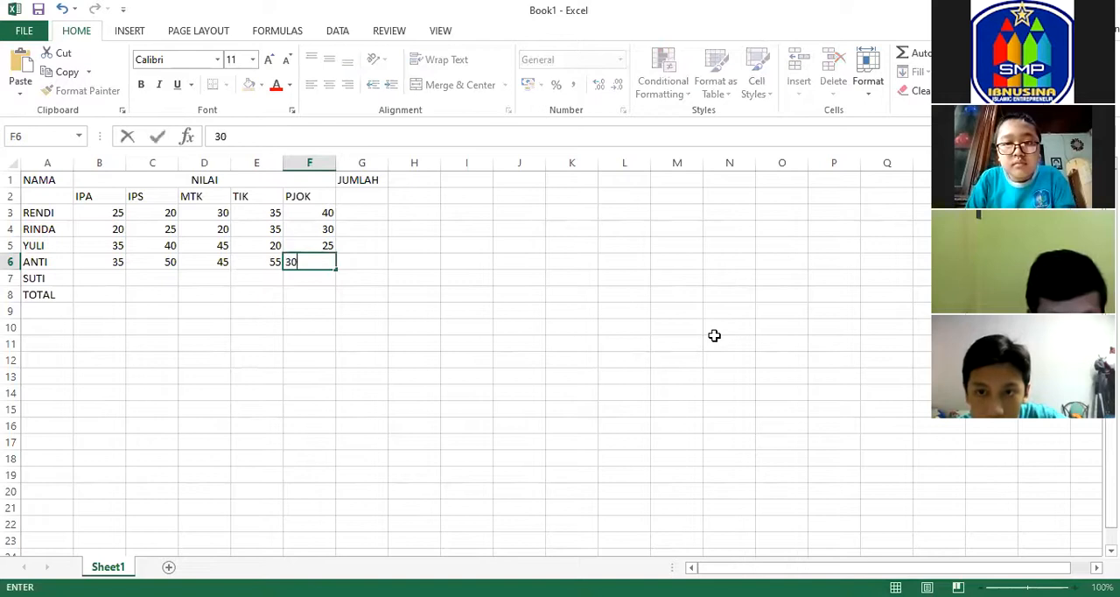
{"action": "key", "text": "Tab"}
Fill the fifth student's scores in B7:F7 with IPA 25, IPS 30, MTK 35, TIK 40 and PJOK 45.
{"action": "key", "text": "Return"}
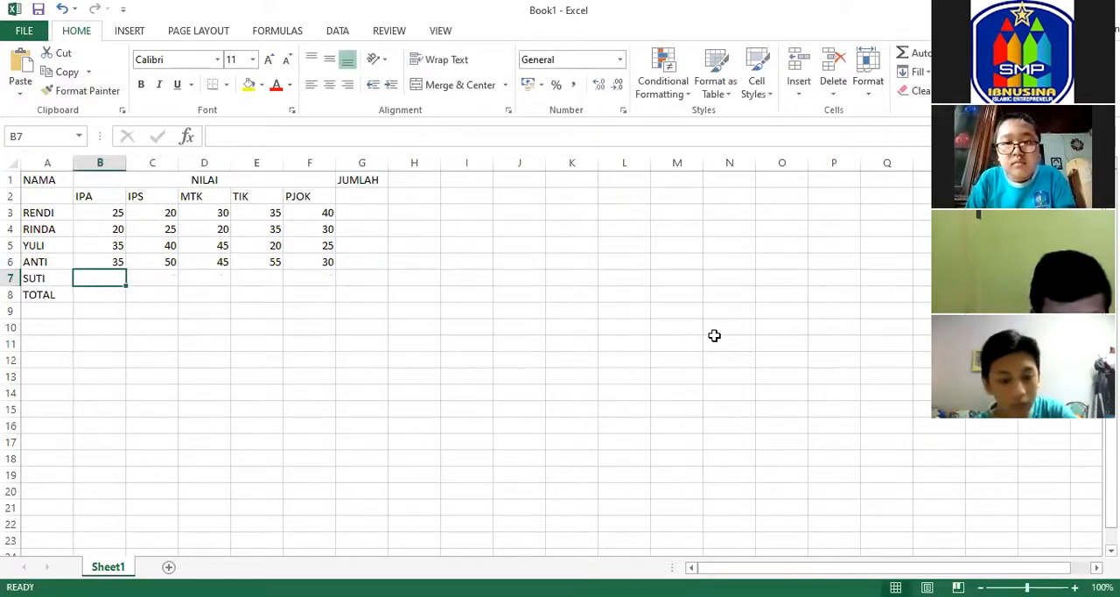
{"action": "type", "text": "25"}
{"action": "key", "text": "Tab"}
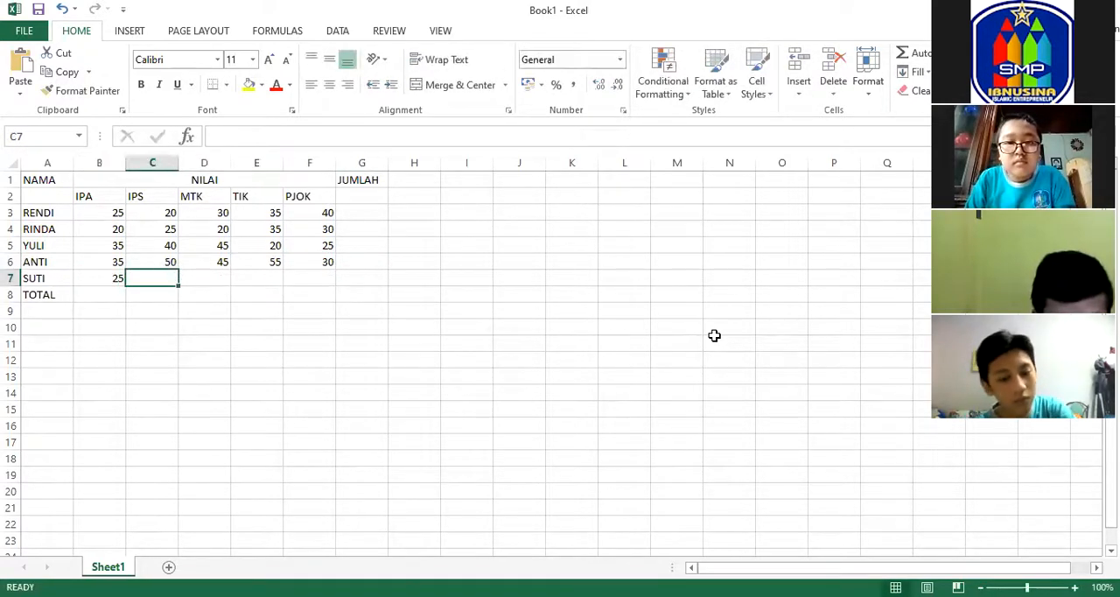
{"action": "type", "text": "30"}
{"action": "key", "text": "Tab"}
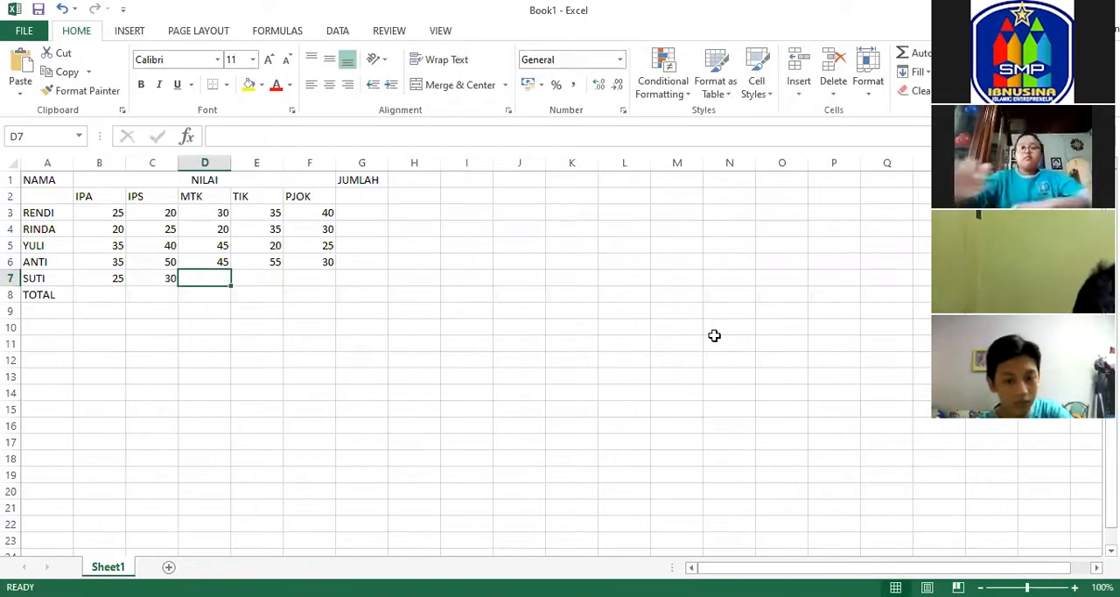
{"action": "type", "text": "35"}
{"action": "key", "text": "Tab"}
{"action": "type", "text": "40"}
{"action": "key", "text": "Tab"}
{"action": "type", "text": "45"}
{"action": "key", "text": "Tab"}
{"action": "key", "text": "Left"}
{"action": "key", "text": "Left"}
{"action": "key", "text": "Left"}
{"action": "key", "text": "Left"}
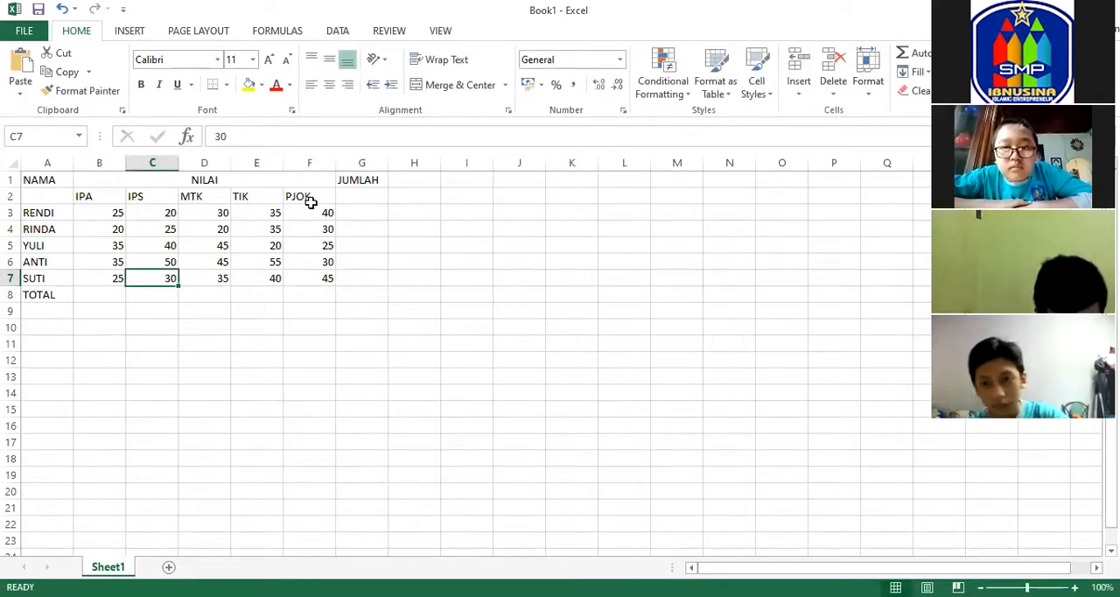
Examine the entered scores in B3:F7 across the subject columns and student rows.
{"action": "left_click", "coordinate": [113, 215]}
{"action": "left_click", "coordinate": [143, 216]}
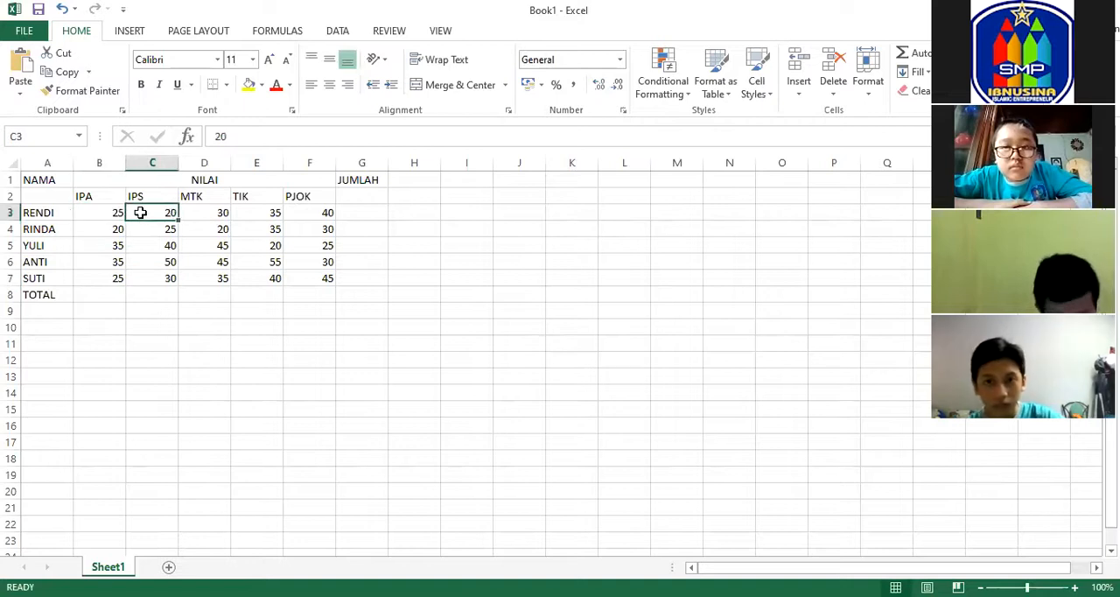
{"action": "left_click", "coordinate": [202, 214]}
{"action": "left_click", "coordinate": [260, 213]}
{"action": "left_click", "coordinate": [310, 208]}
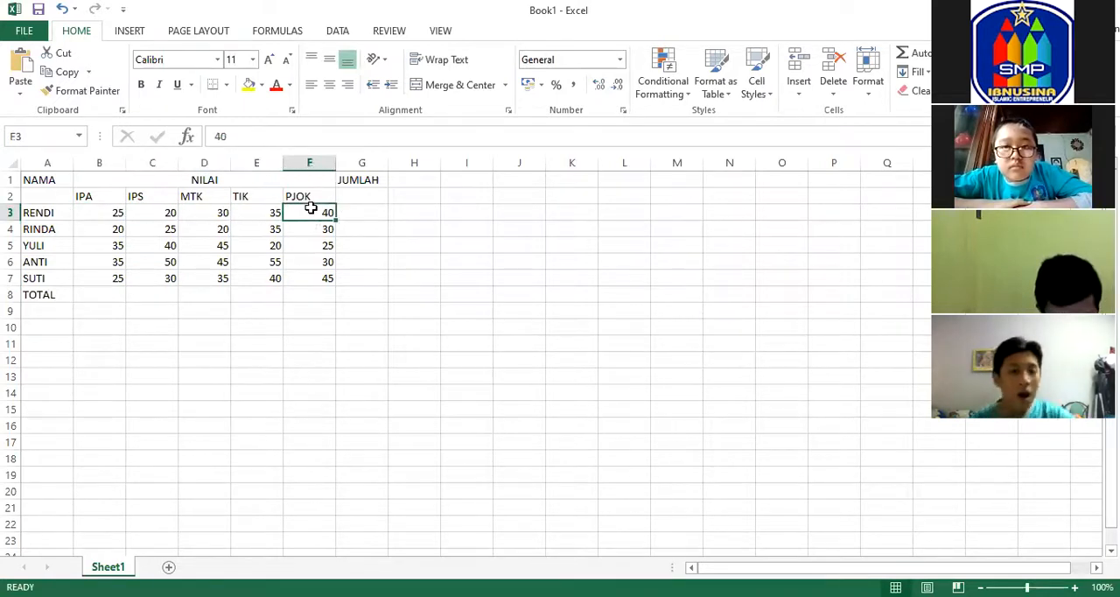
{"action": "left_click", "coordinate": [313, 228]}
{"action": "left_click", "coordinate": [315, 244]}
{"action": "left_click", "coordinate": [329, 280]}
{"action": "left_click", "coordinate": [224, 277]}
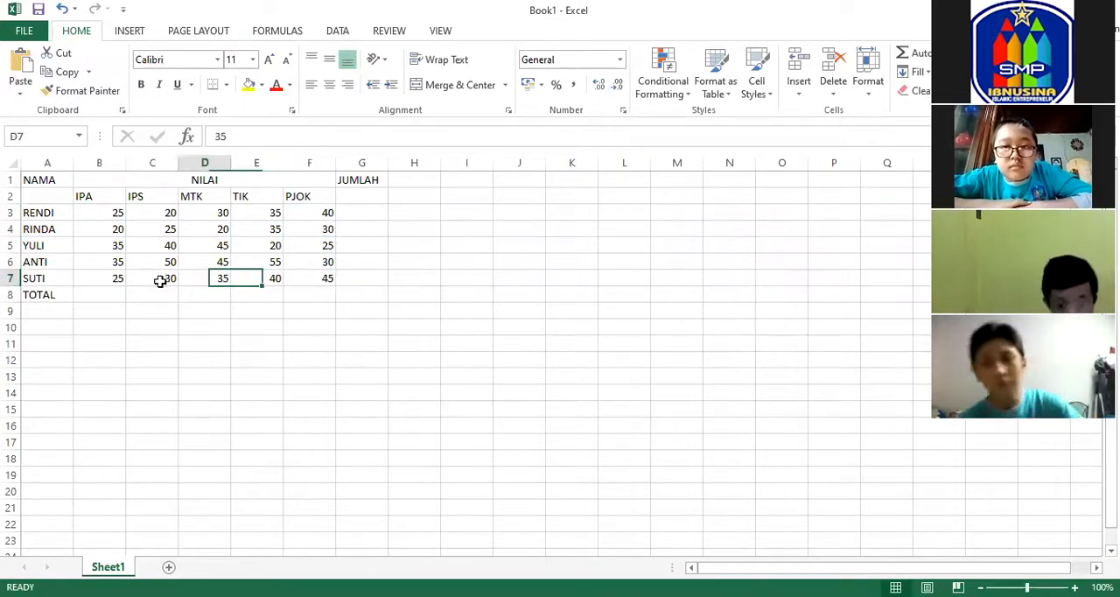
{"action": "left_click", "coordinate": [120, 277]}
{"action": "left_click", "coordinate": [111, 213]}
{"action": "left_click", "coordinate": [143, 213]}
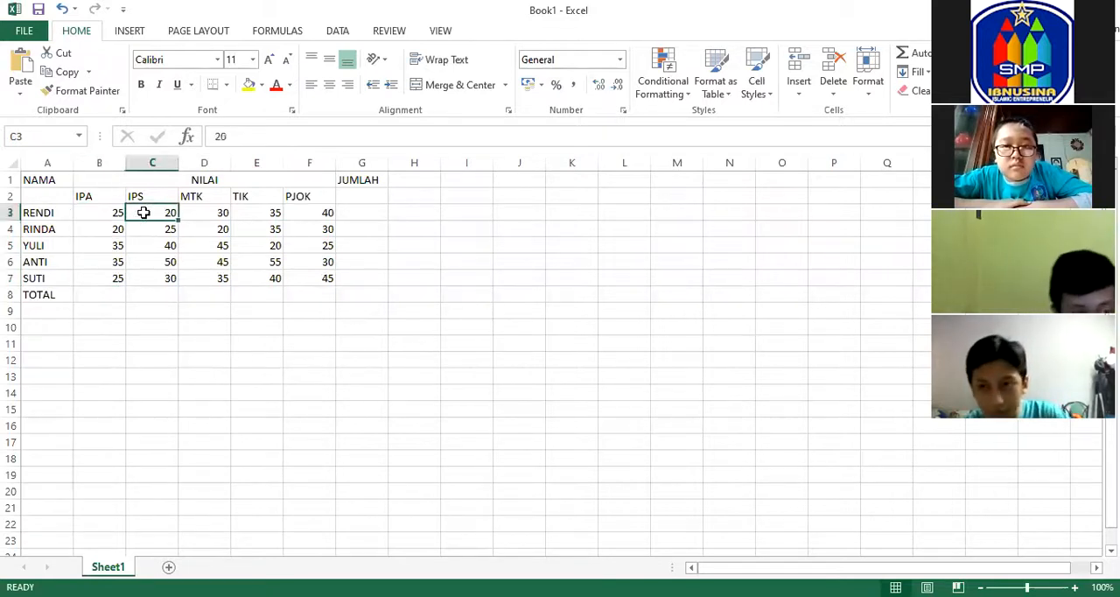
{"action": "left_click", "coordinate": [195, 247]}
{"action": "left_click", "coordinate": [264, 279]}
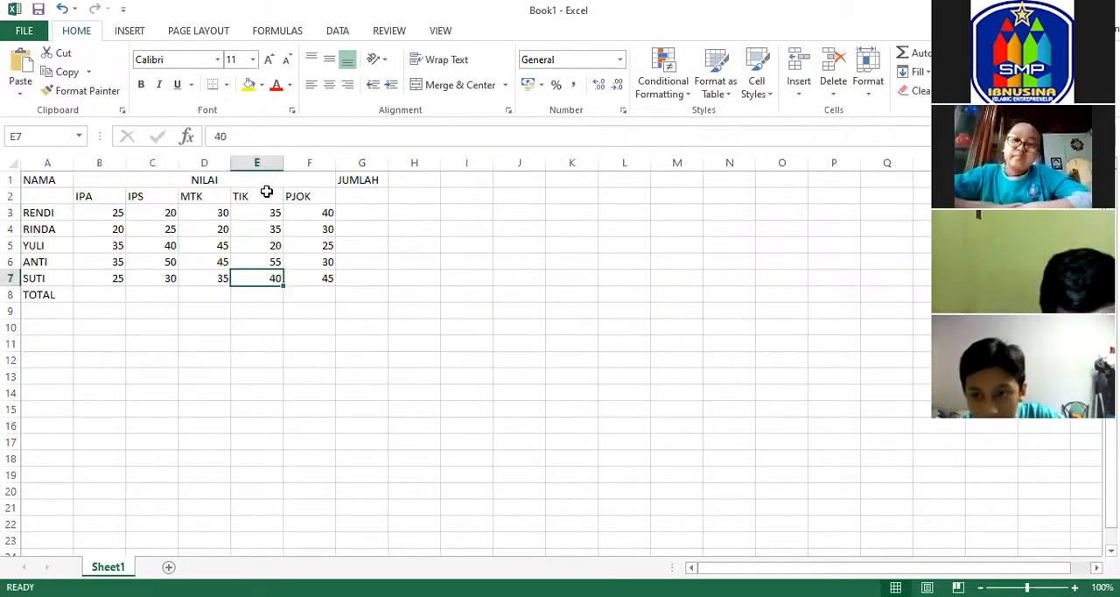
{"action": "left_click", "coordinate": [113, 214]}
{"action": "left_click", "coordinate": [183, 230]}
{"action": "left_click", "coordinate": [188, 247]}
{"action": "left_click", "coordinate": [191, 262]}
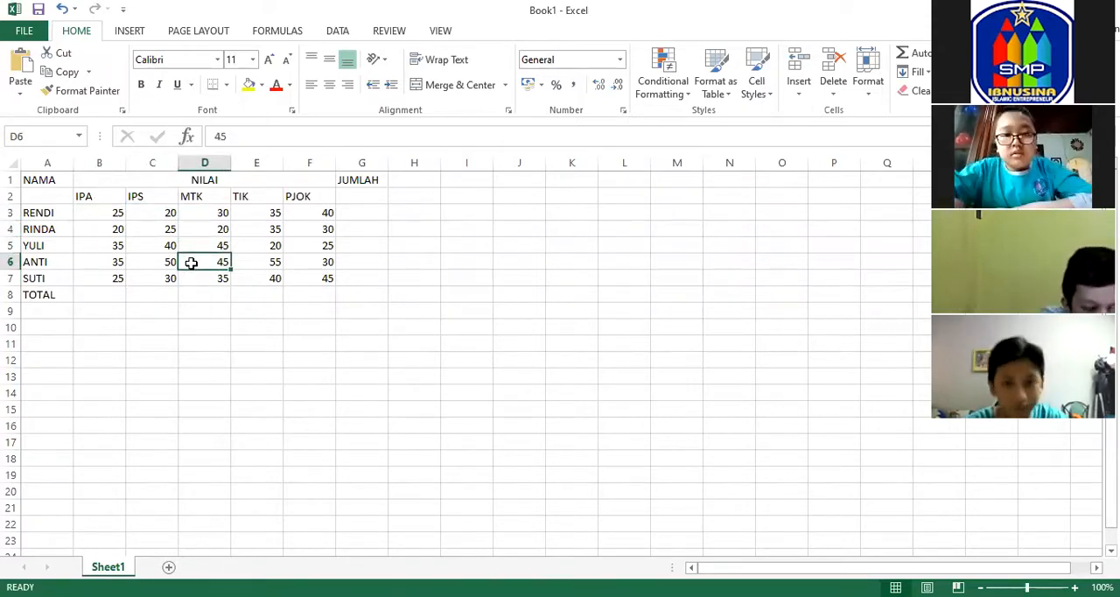
{"action": "left_click", "coordinate": [170, 215]}
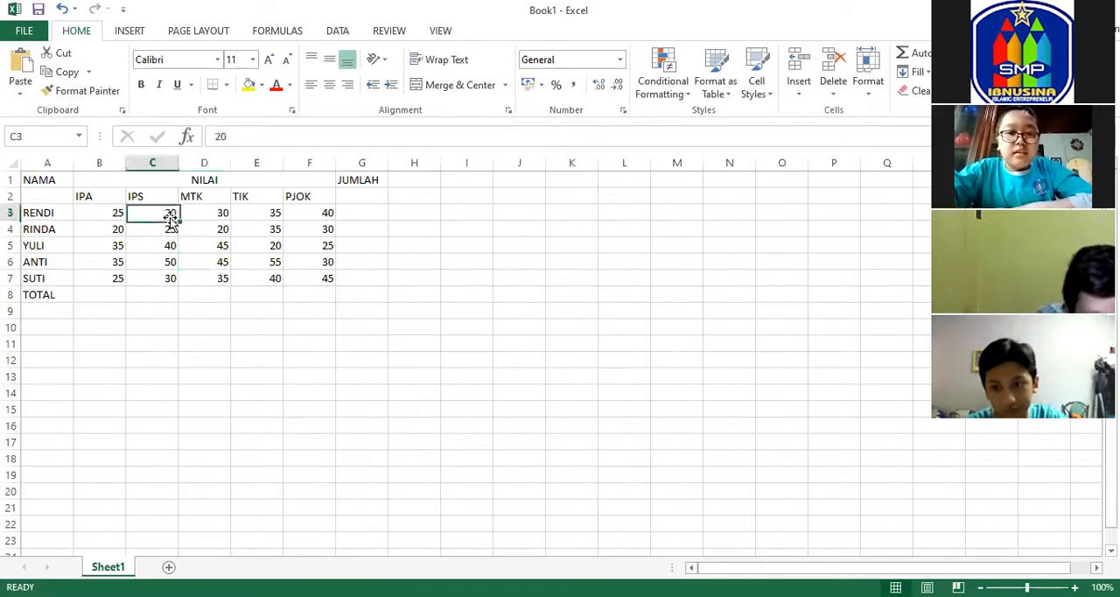
{"action": "left_click", "coordinate": [82, 193]}
{"action": "left_click", "coordinate": [111, 214]}
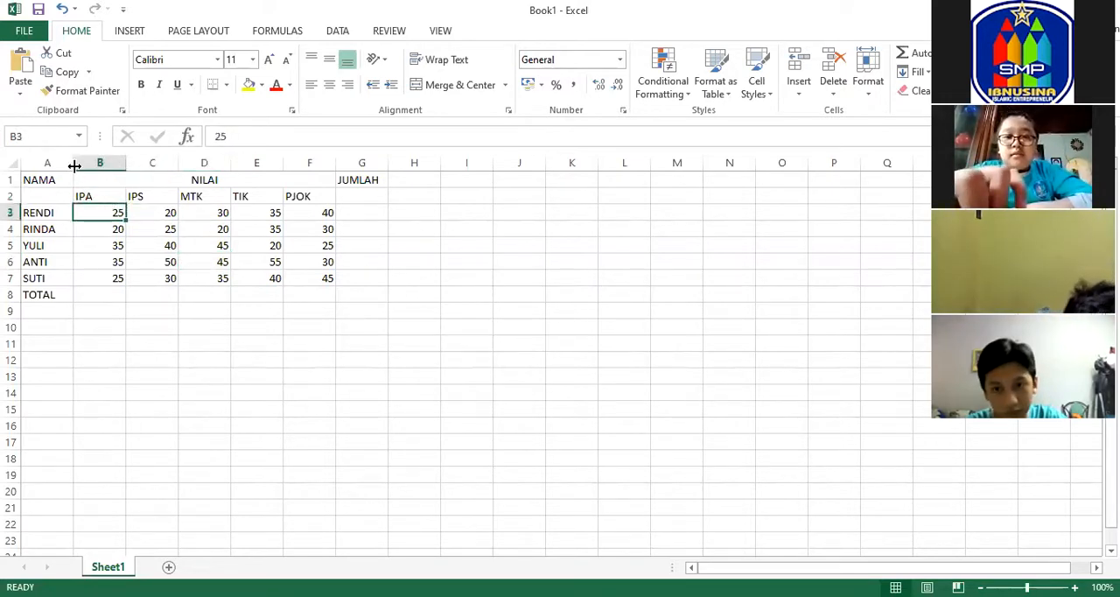
{"action": "left_click", "coordinate": [219, 261]}
{"action": "left_click", "coordinate": [187, 227]}
Apply borders to all cells of the grade table in A1:G8.
{"action": "left_click_drag", "start_coordinate": [35, 180], "coordinate": [355, 289]}
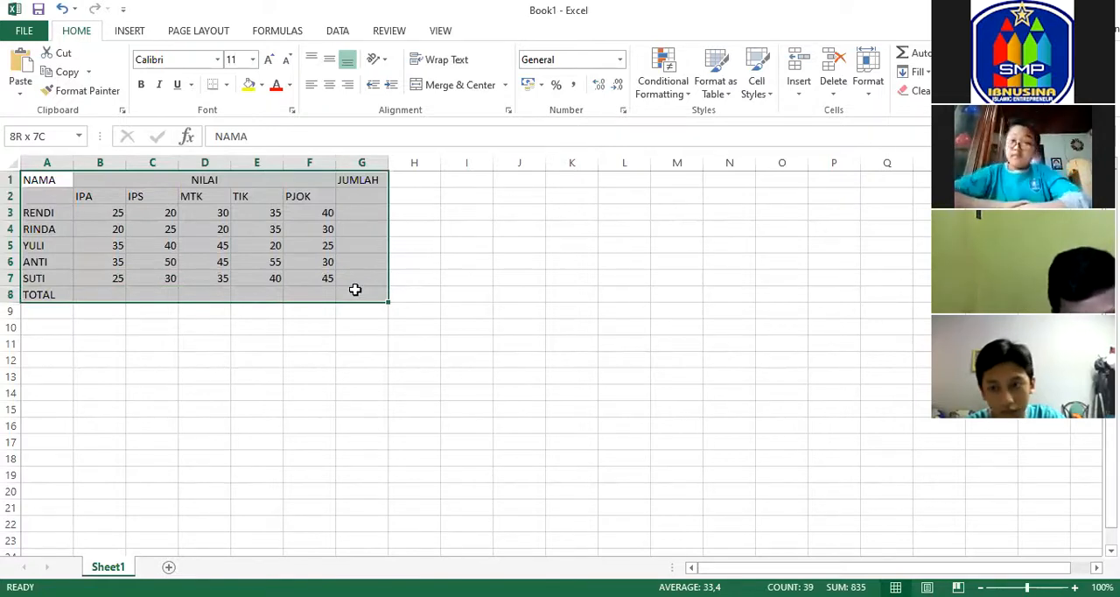
{"action": "left_click", "coordinate": [355, 289]}
{"action": "left_click_drag", "start_coordinate": [30, 179], "coordinate": [365, 295]}
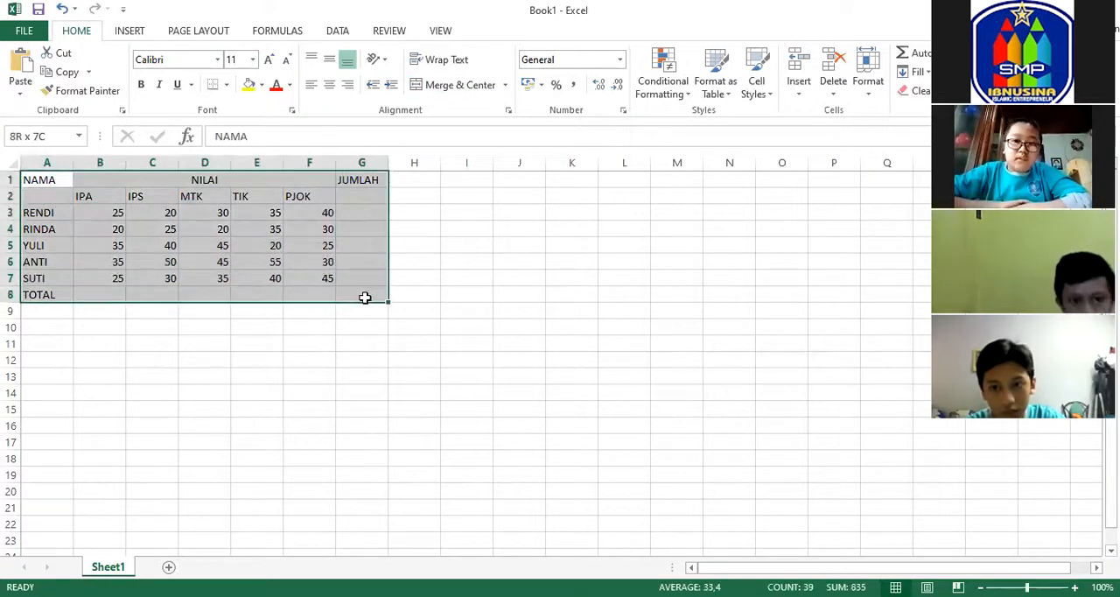
{"action": "left_click", "coordinate": [226, 85]}
{"action": "left_click", "coordinate": [259, 225]}
{"action": "left_click", "coordinate": [445, 227]}
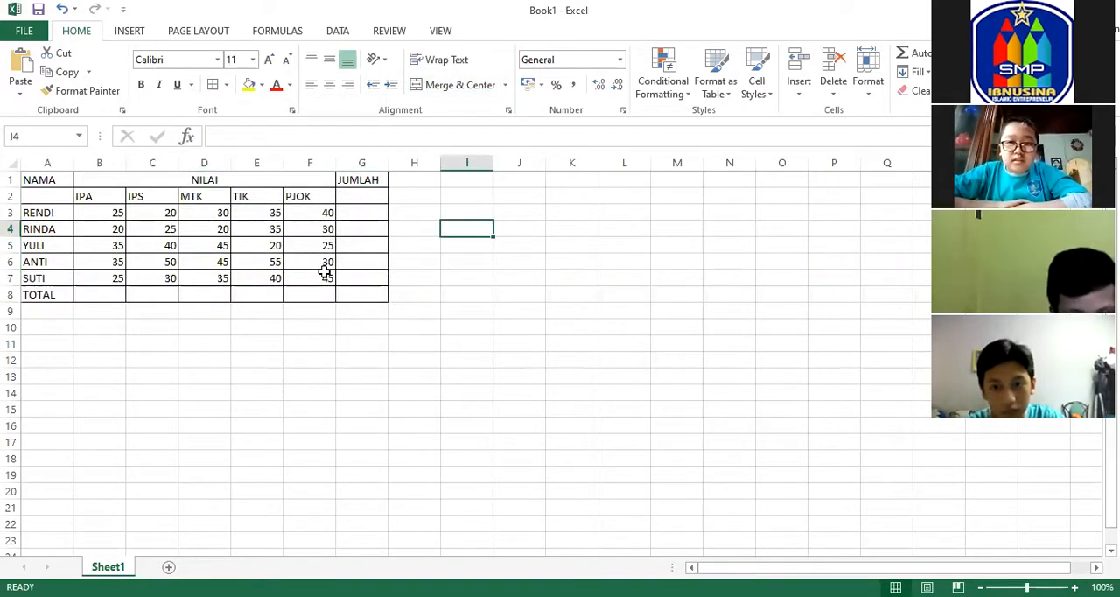
Fill the two header rows A1:G2 of the grade table with yellow.
{"action": "mouse_move", "coordinate": [68, 182]}
{"action": "left_mouse_down"}
{"action": "mouse_move", "coordinate": [322, 188]}
{"action": "mouse_move", "coordinate": [373, 175]}
{"action": "mouse_move", "coordinate": [371, 187]}
{"action": "left_mouse_up"}
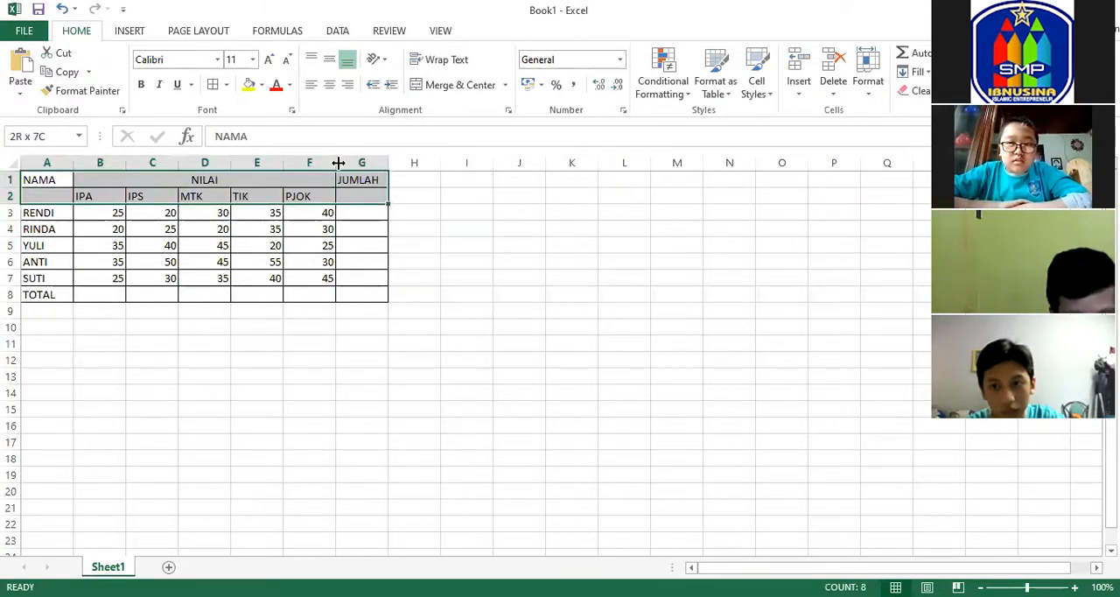
{"action": "left_click", "coordinate": [249, 85]}
{"action": "left_click", "coordinate": [475, 176]}
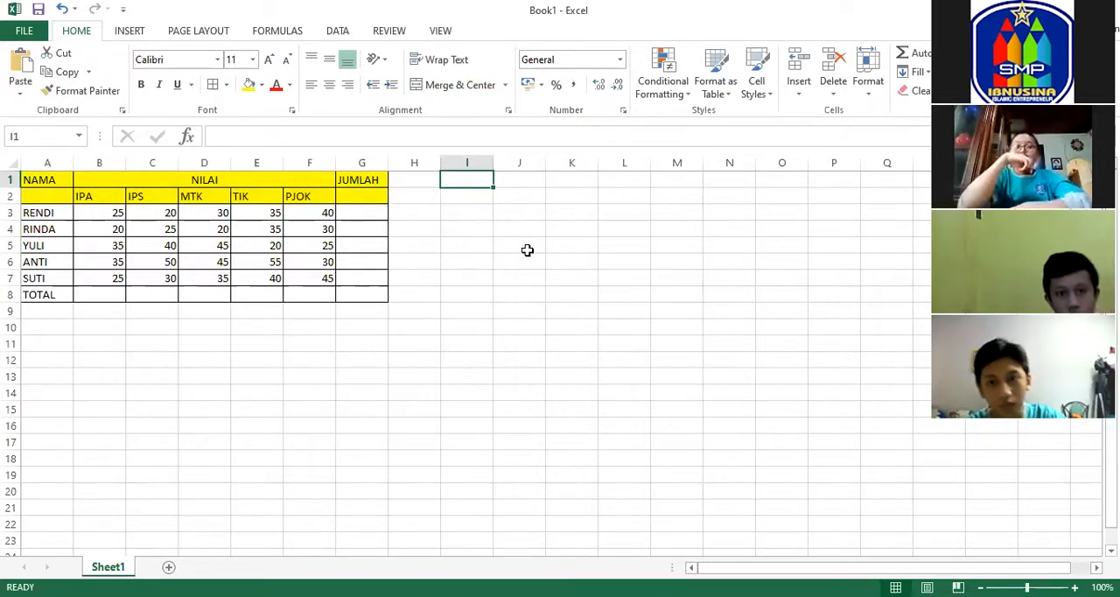
Total the first student's scores in the JUMLAH cell G3 with =SUM(B3:F3).
{"action": "left_click", "coordinate": [47, 213]}
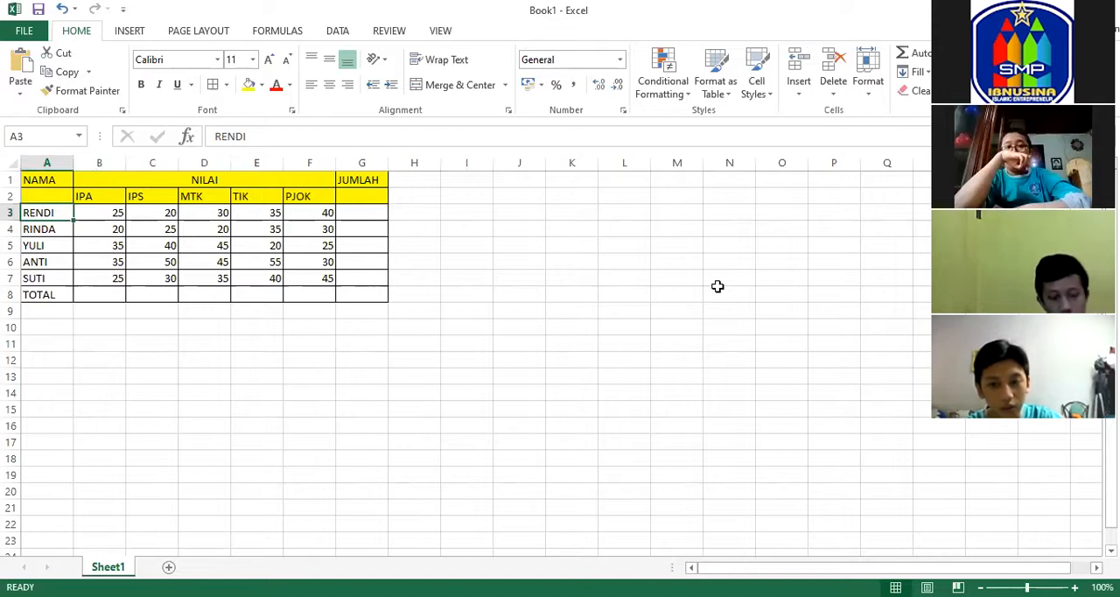
{"action": "left_click", "coordinate": [354, 213]}
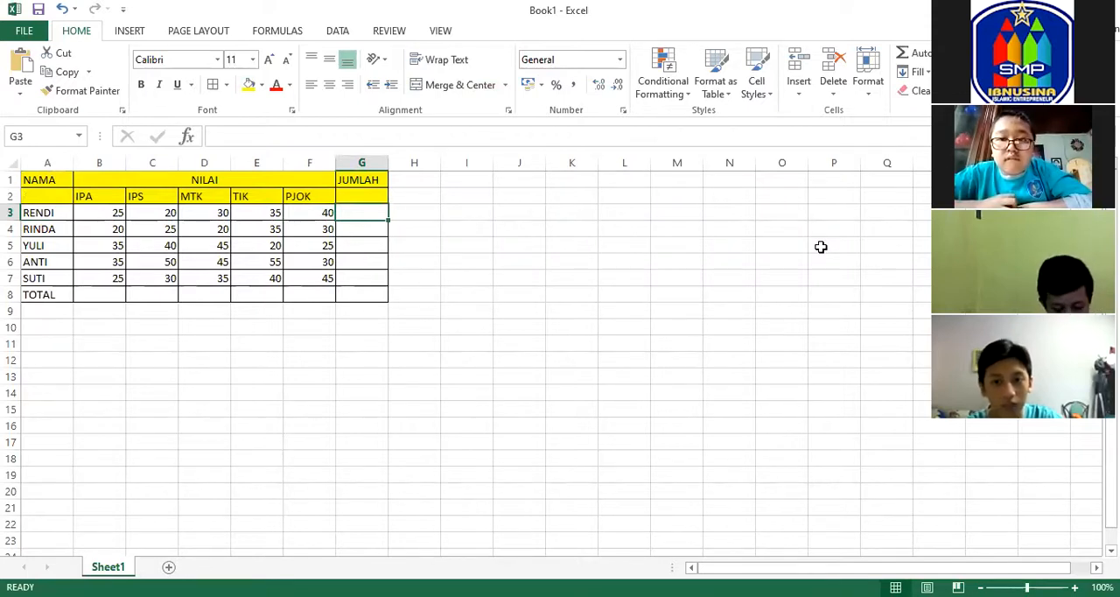
{"action": "type", "text": "=S"}
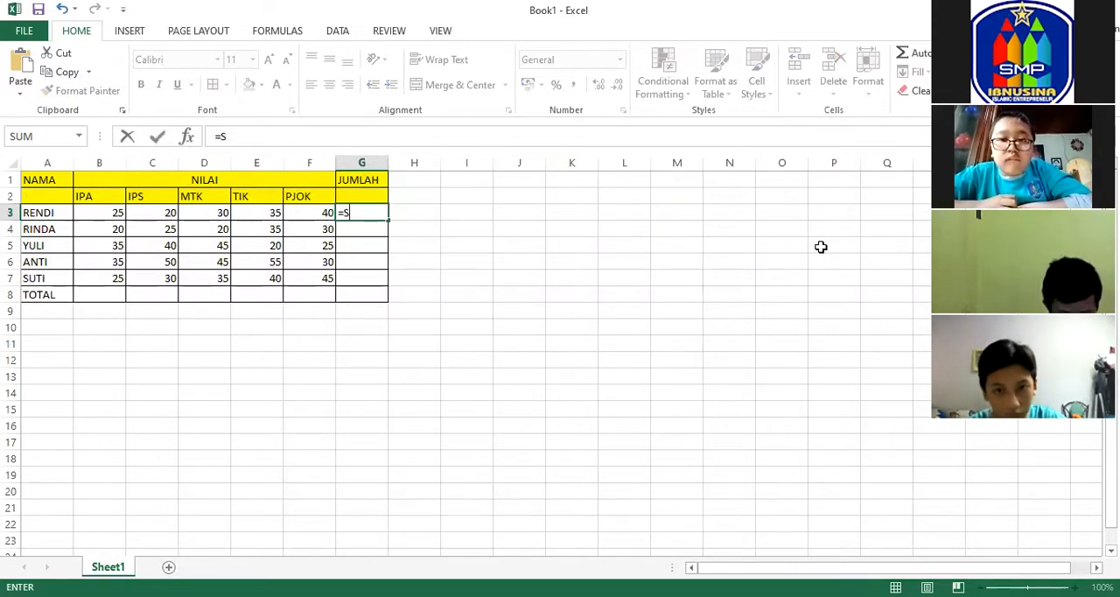
{"action": "type", "text": "UM"}
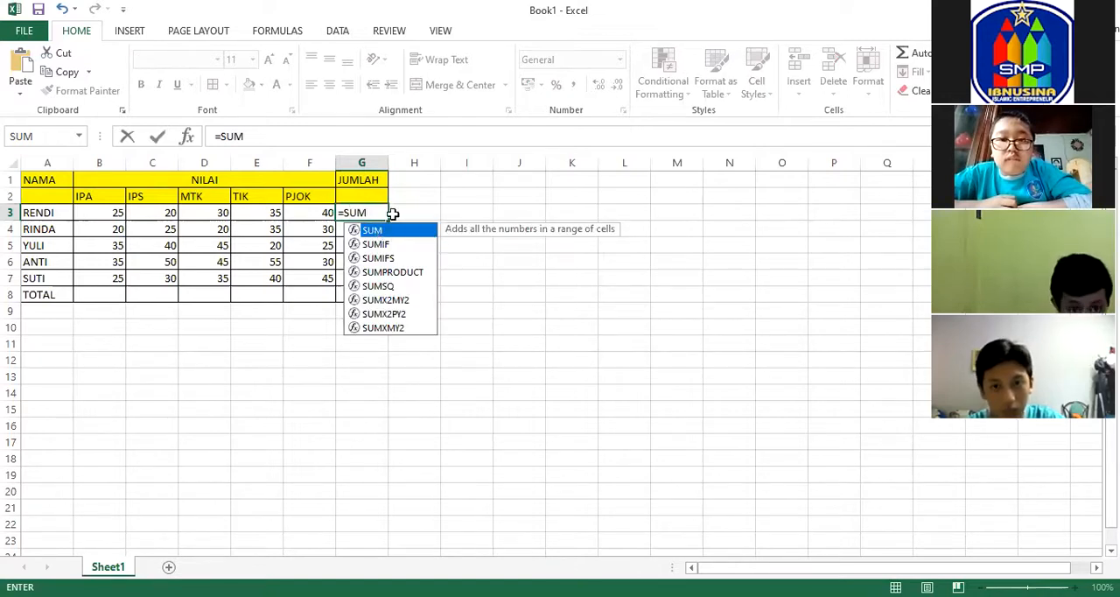
{"action": "type", "text": "("}
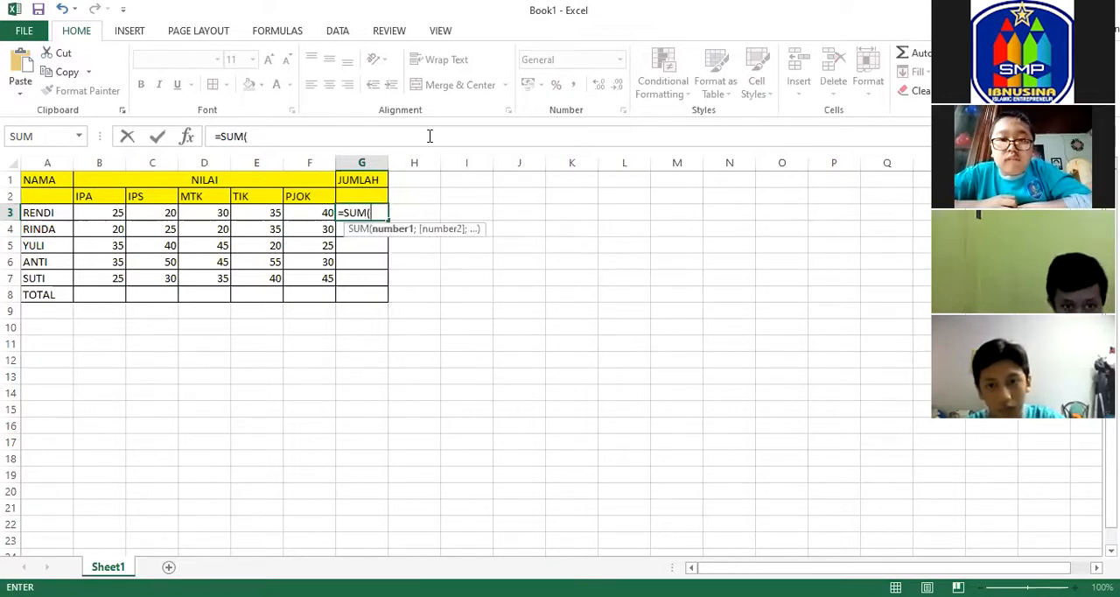
{"action": "left_click", "coordinate": [103, 211]}
{"action": "left_click_drag", "start_coordinate": [104, 212], "coordinate": [129, 210]}
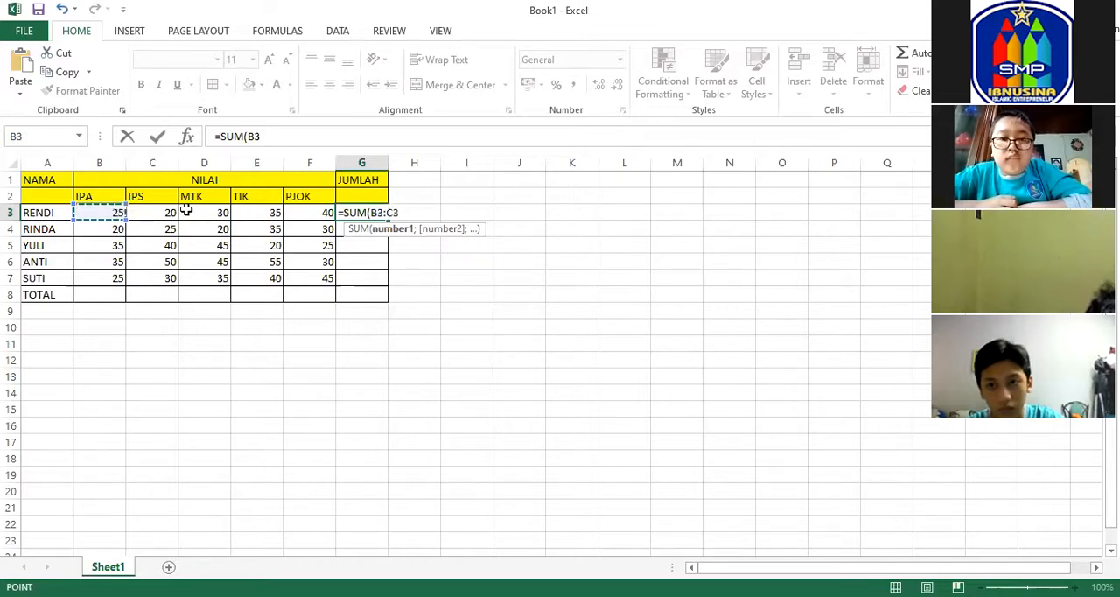
{"action": "left_click_drag", "start_coordinate": [235, 211], "coordinate": [290, 213]}
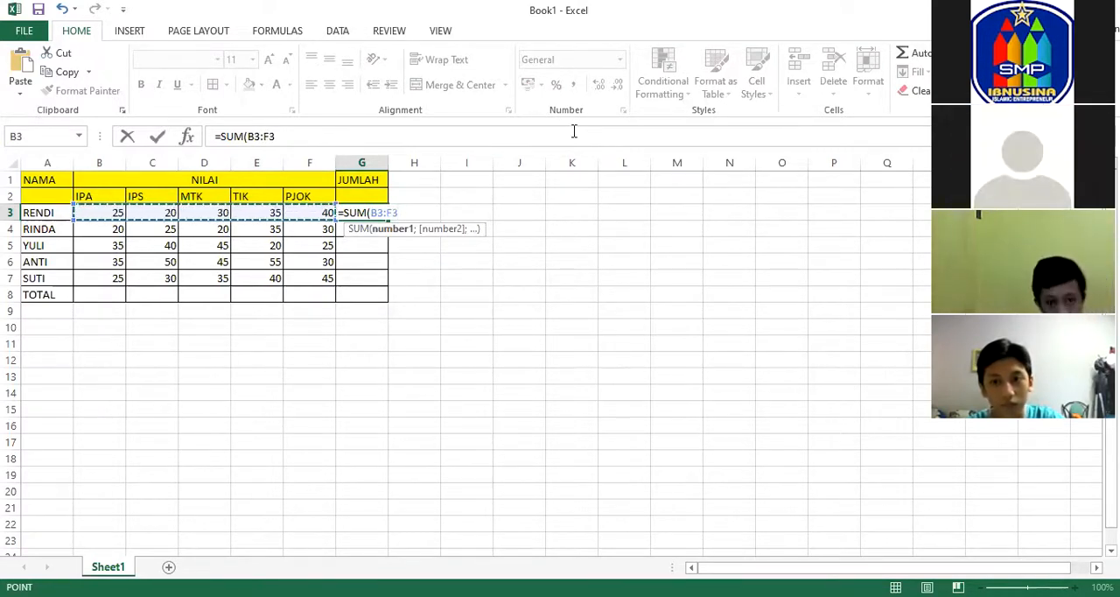
{"action": "key", "text": "Return"}
{"action": "left_click", "coordinate": [375, 212]}
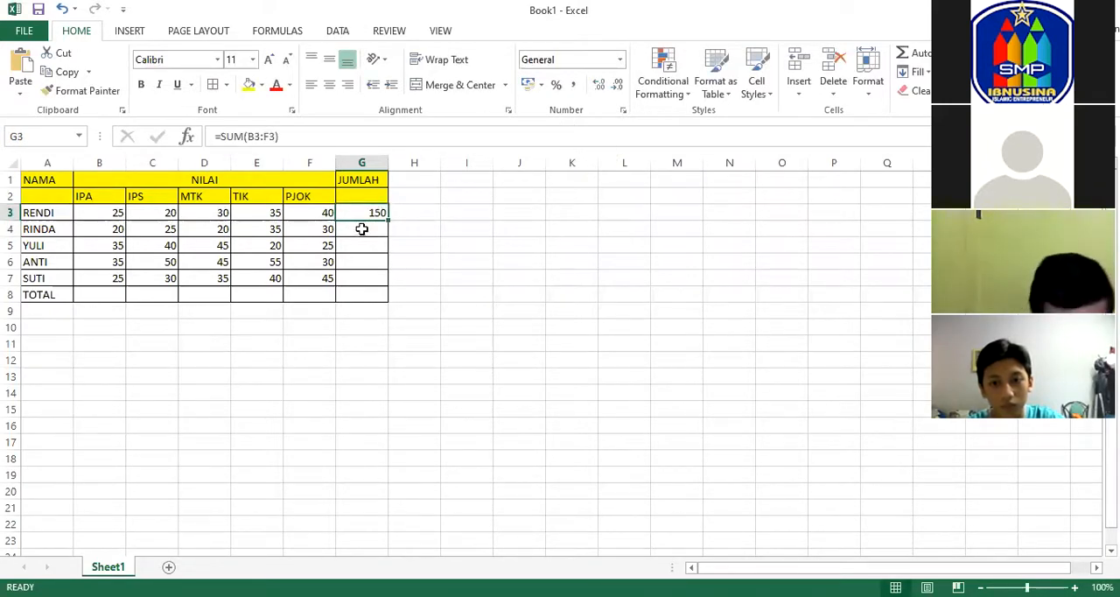
Total the second student's scores in the JUMLAH cell G4 with =SUM(B4:F4).
{"action": "left_click", "coordinate": [361, 228]}
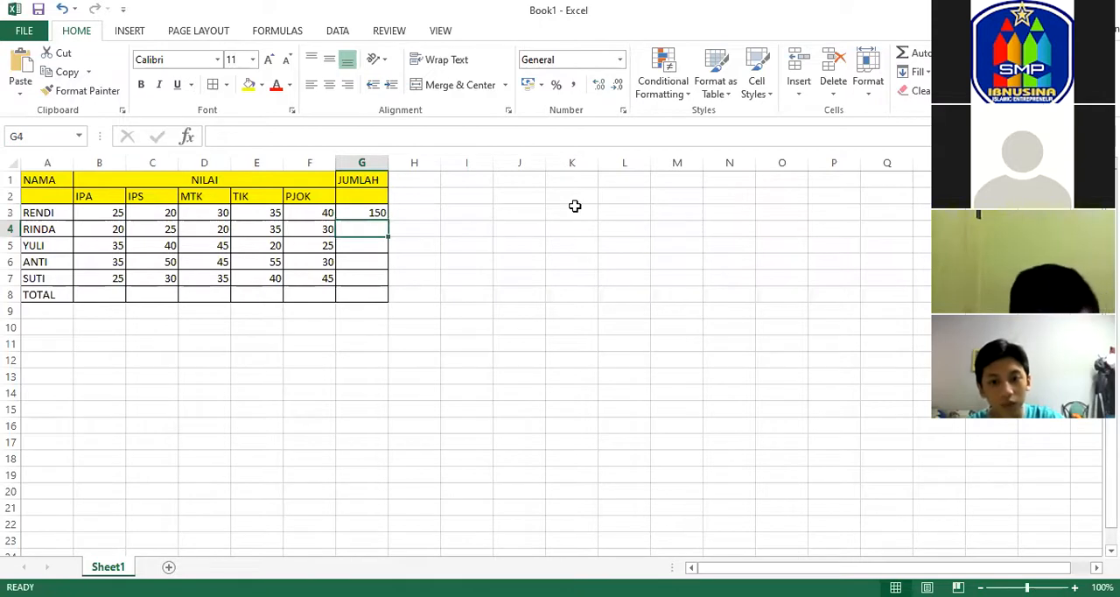
{"action": "type", "text": "="}
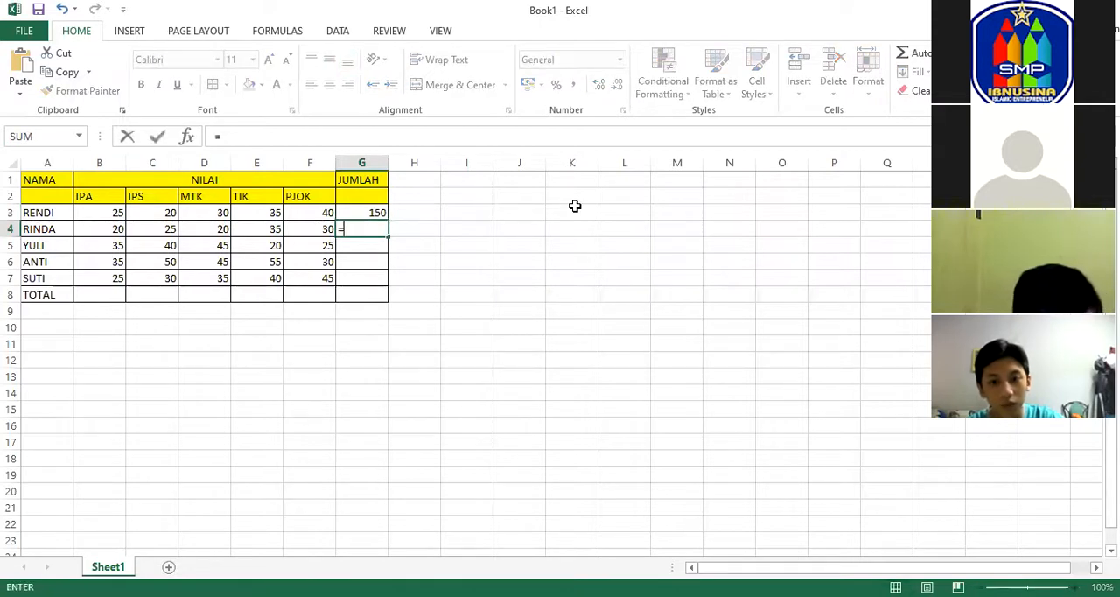
{"action": "type", "text": "SUM"}
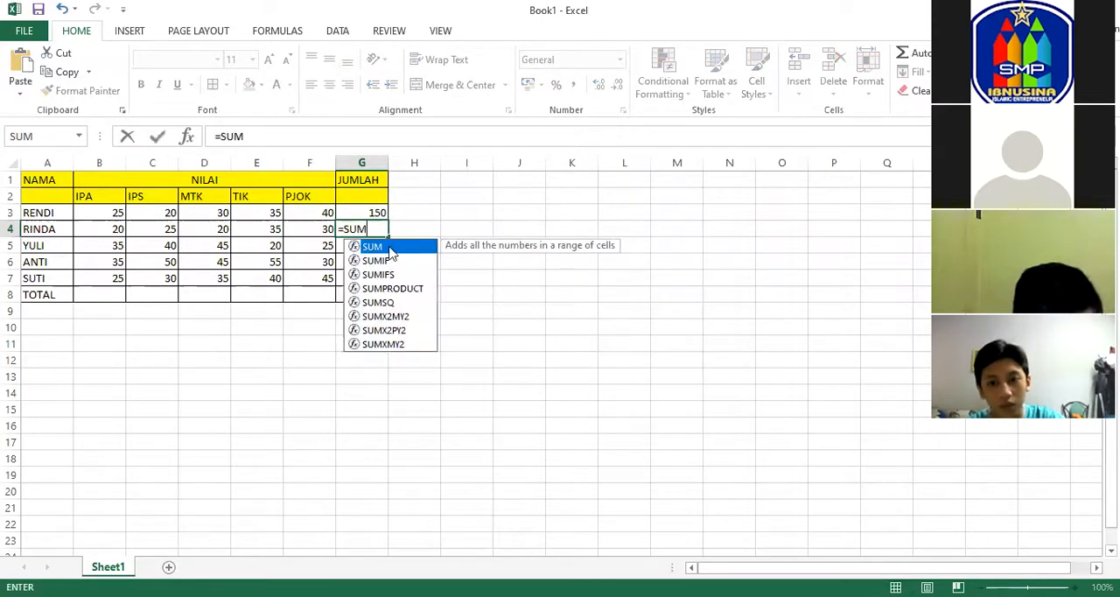
{"action": "type", "text": "("}
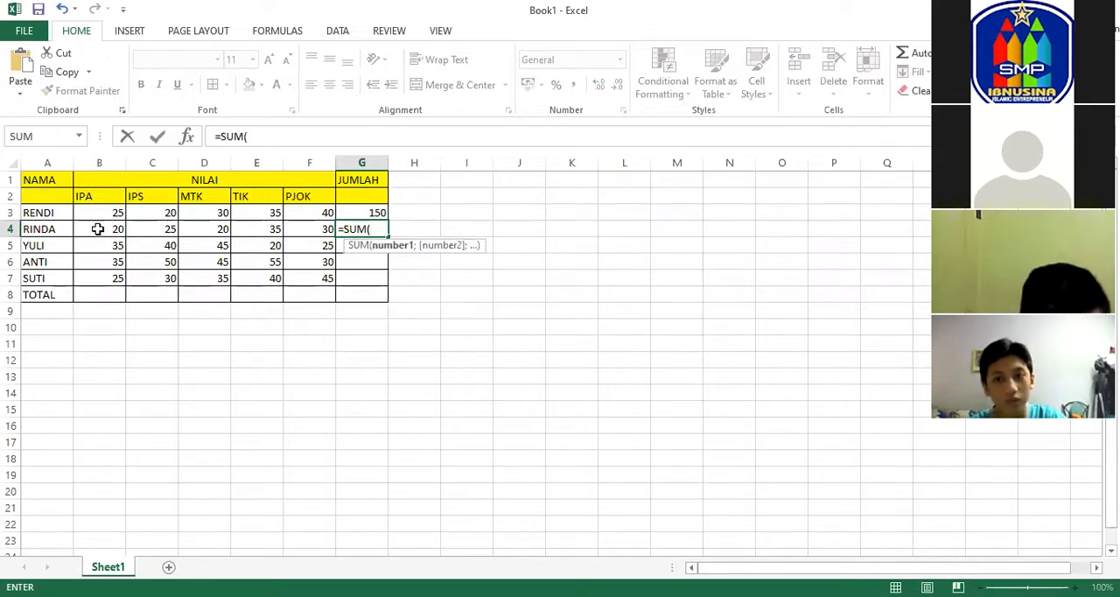
{"action": "left_click", "coordinate": [94, 226]}
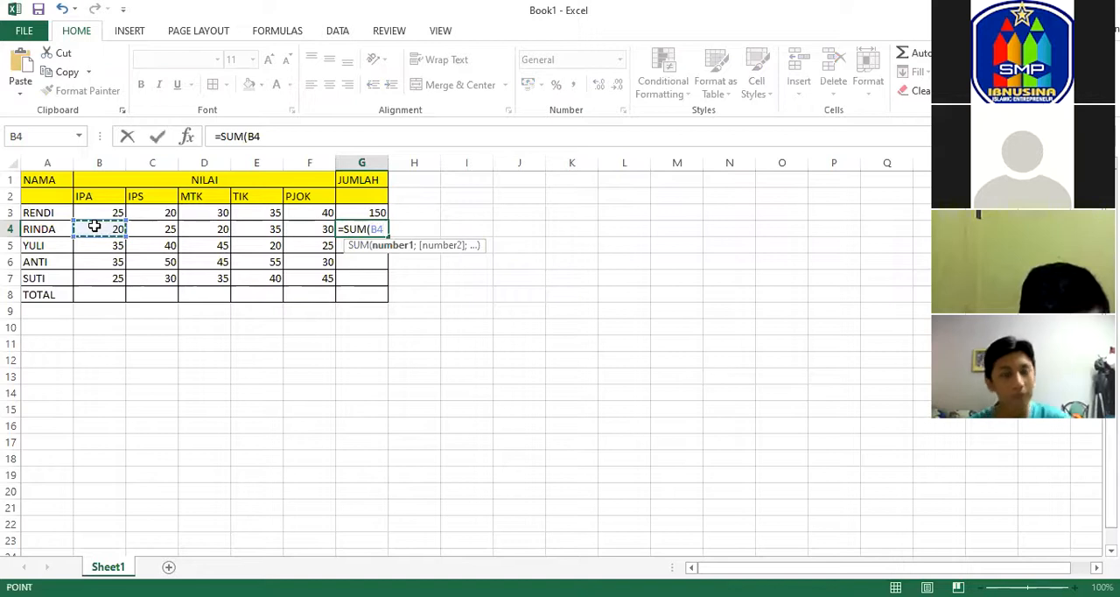
{"action": "left_click_drag", "start_coordinate": [94, 227], "coordinate": [140, 226]}
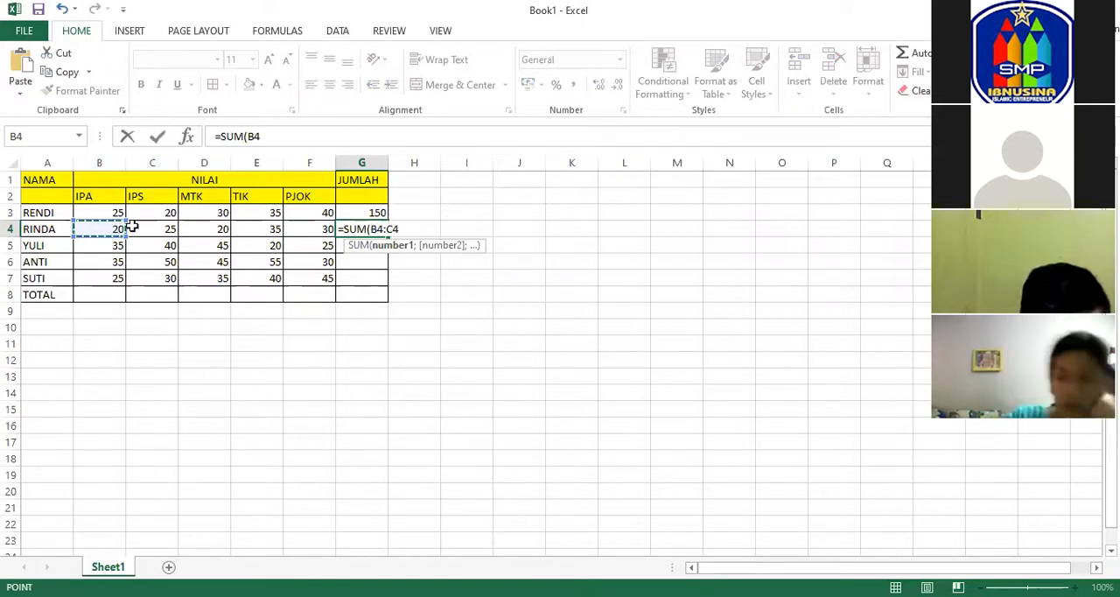
{"action": "left_click_drag", "start_coordinate": [214, 220], "coordinate": [292, 231]}
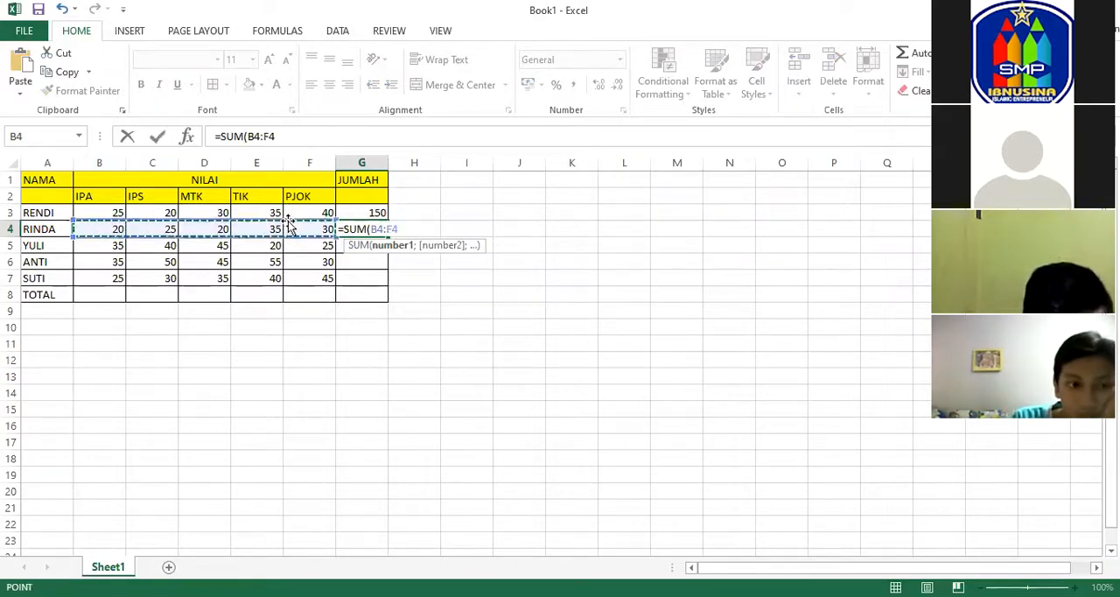
{"action": "key", "text": "Return"}
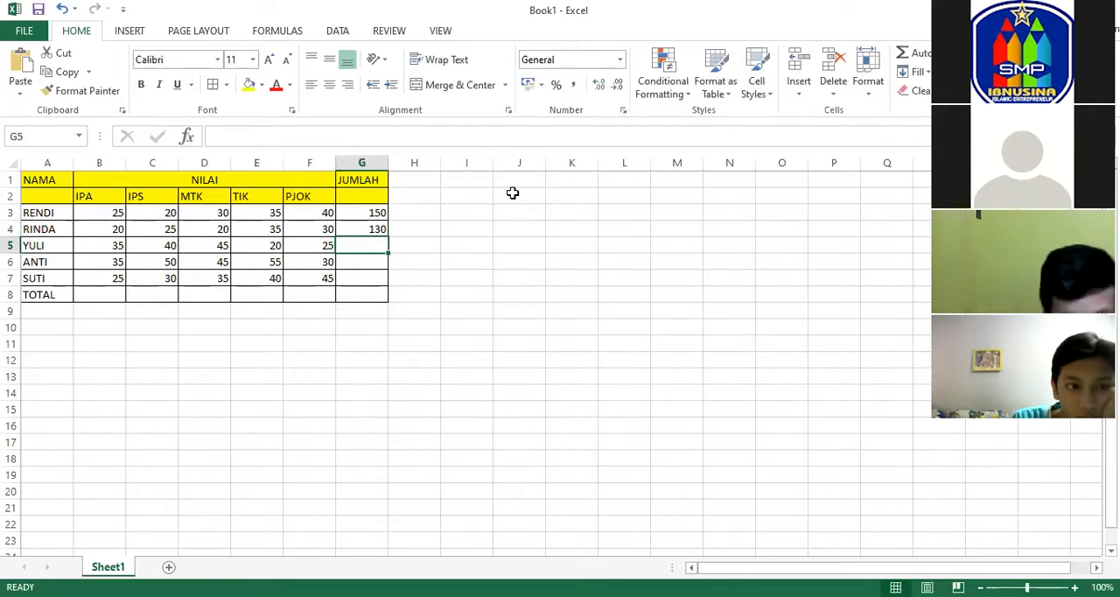
Total the third student's scores in the JUMLAH cell G5 with =SUM(B5:F5).
{"action": "type", "text": "="}
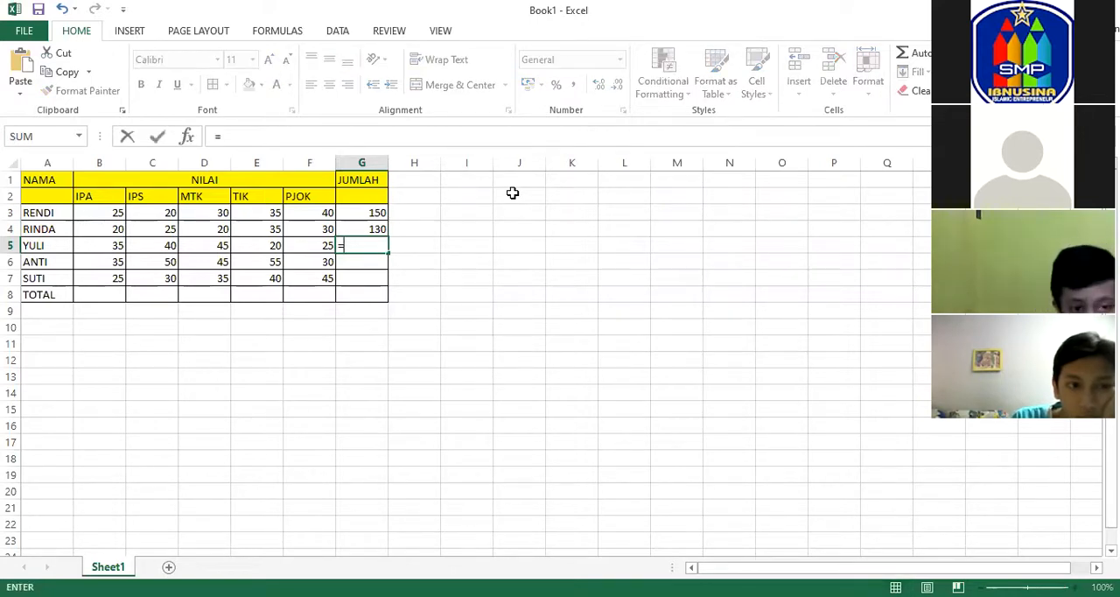
{"action": "type", "text": "SUM"}
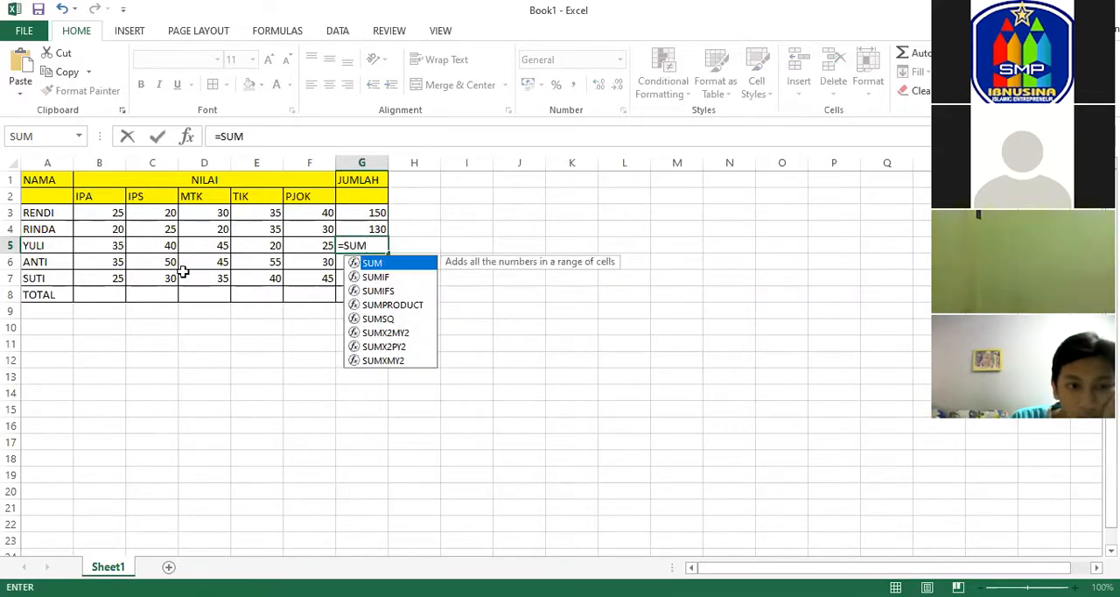
{"action": "type", "text": "("}
{"action": "left_click_drag", "start_coordinate": [116, 245], "coordinate": [170, 245]}
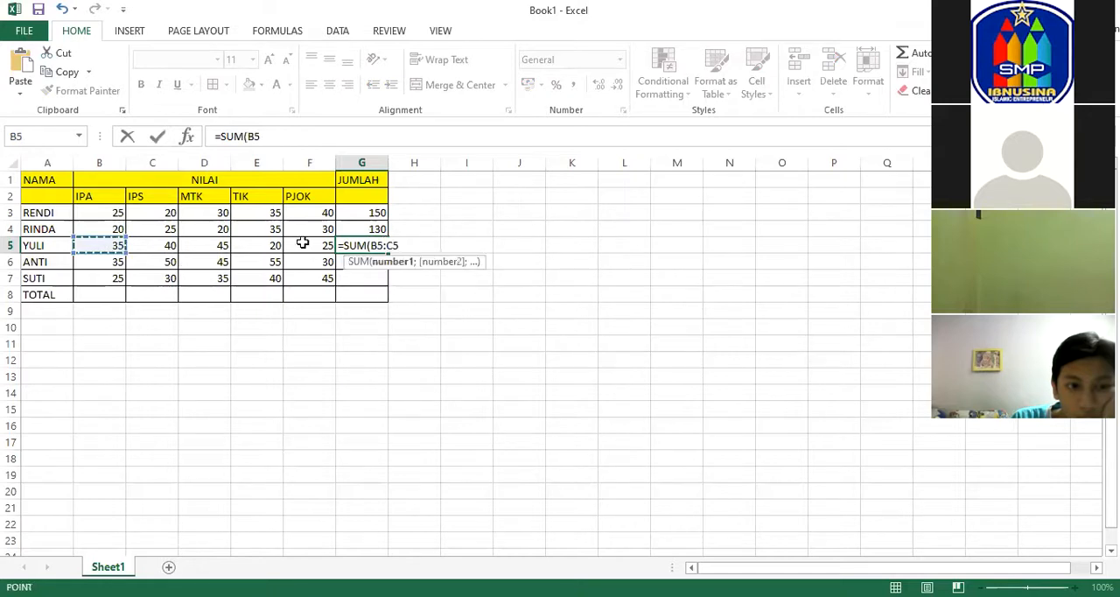
{"action": "left_click_drag", "start_coordinate": [299, 229], "coordinate": [298, 229]}
{"action": "key", "text": "Return"}
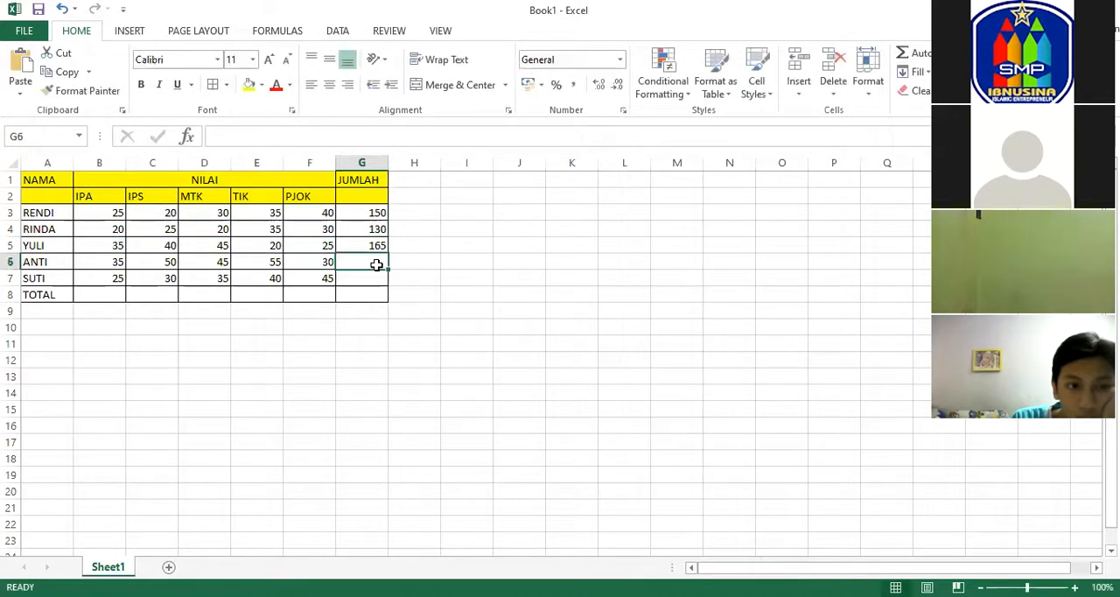
Total the fourth student's scores in the JUMLAH cell G6 with =SUM(B6:F6).
{"action": "type", "text": "="}
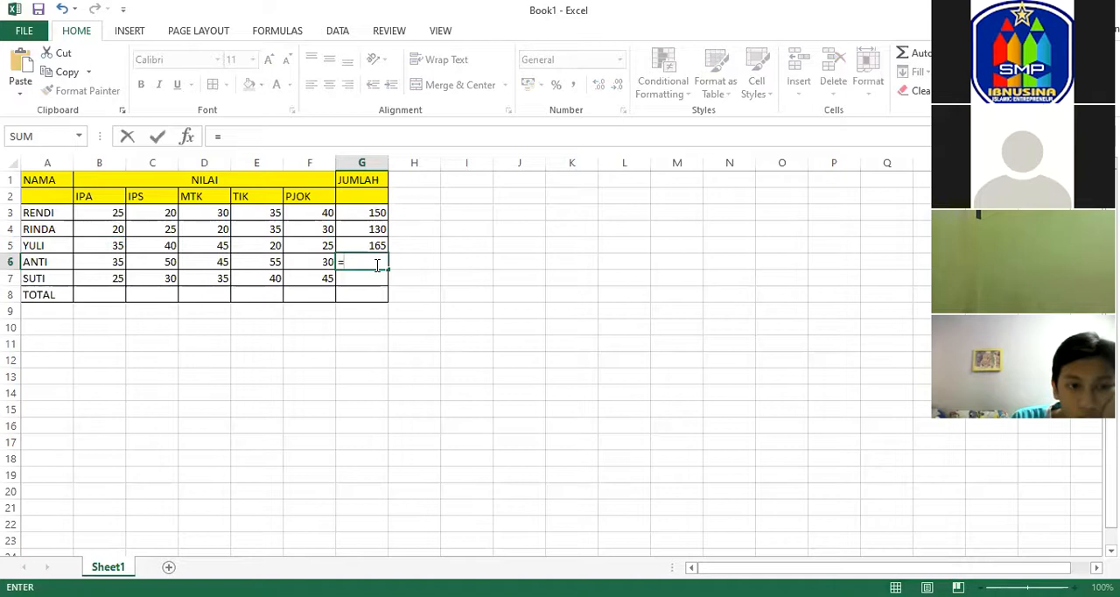
{"action": "type", "text": "SUM("}
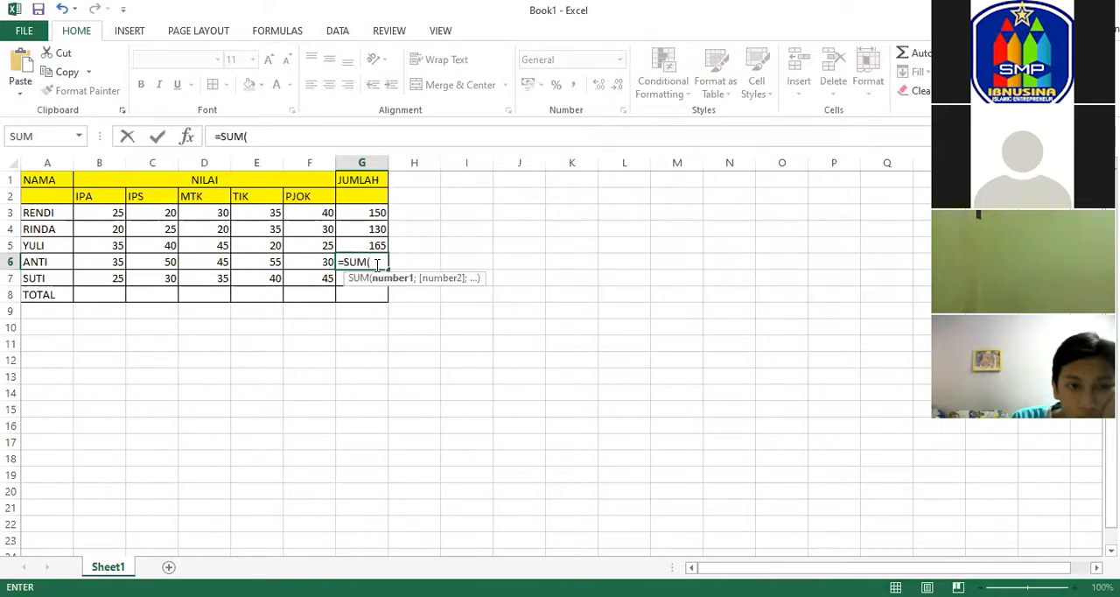
{"action": "left_click", "coordinate": [109, 259]}
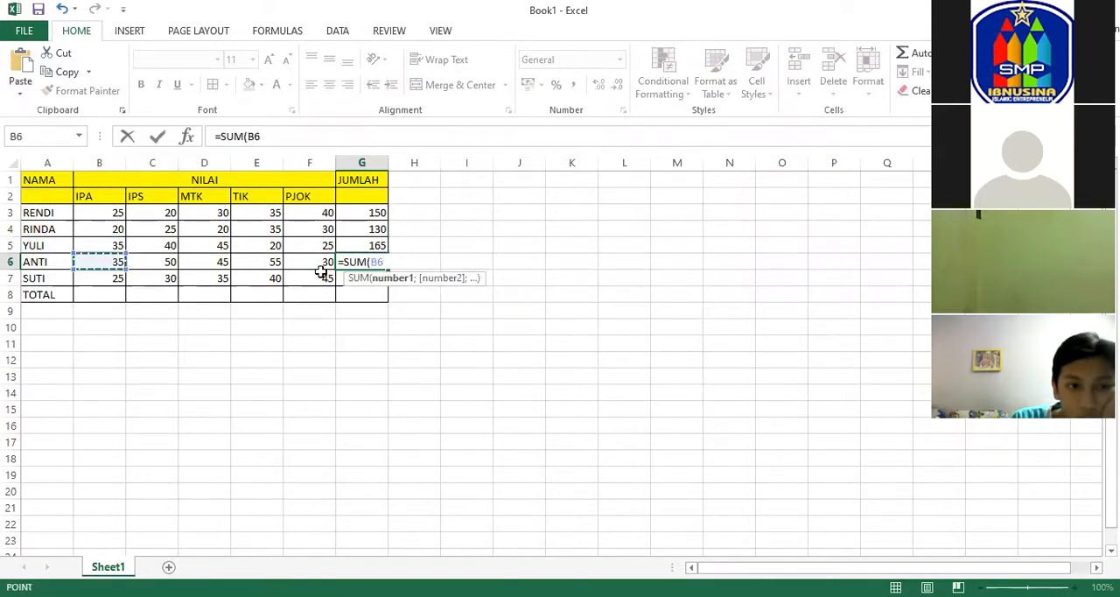
{"action": "left_click_drag", "start_coordinate": [326, 263], "coordinate": [337, 263]}
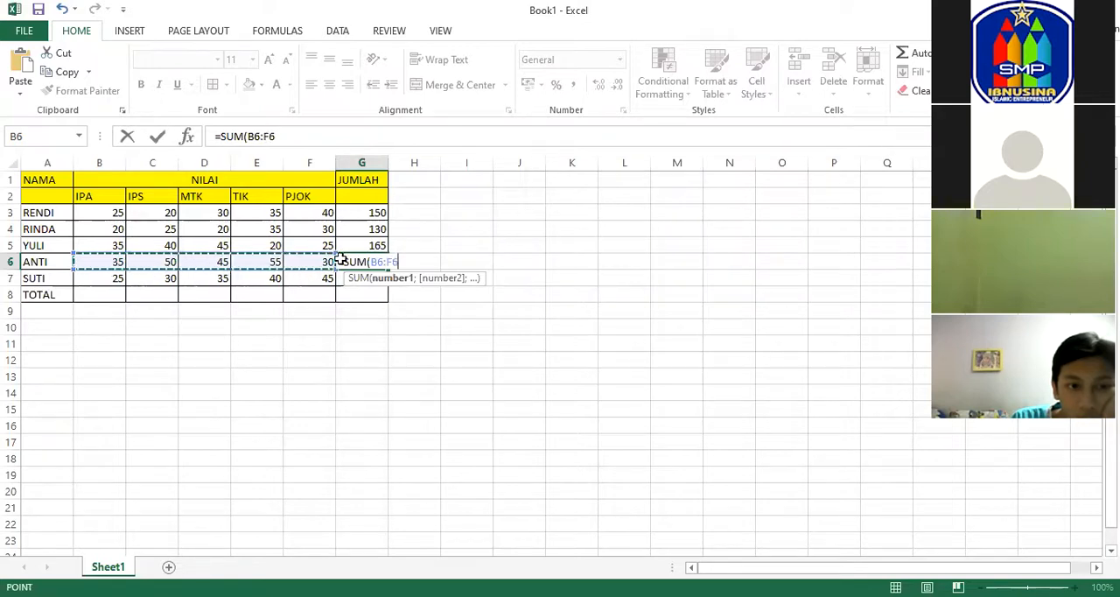
{"action": "key", "text": "Return"}
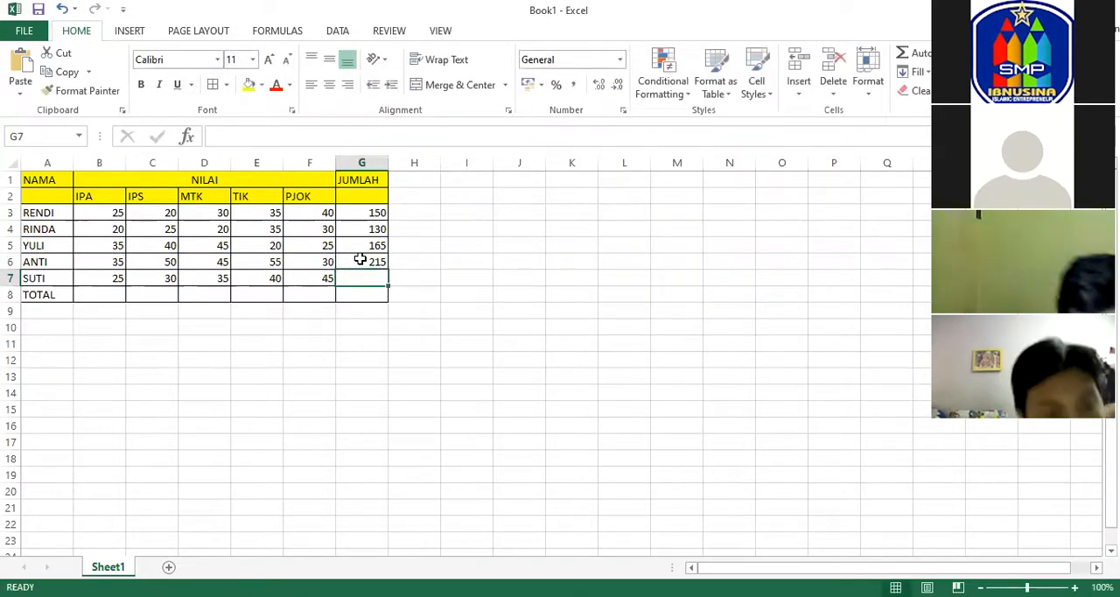
Total the fifth student's scores in G7 with =SUM(B7:F7) and check the formulas in G4 and G7.
{"action": "type", "text": "="}
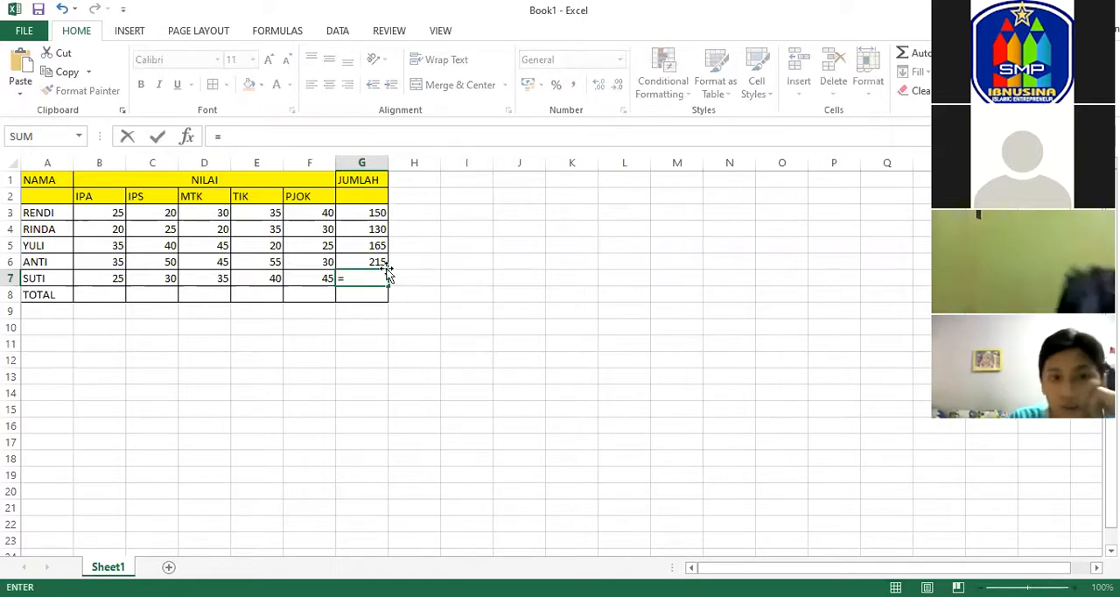
{"action": "type", "text": "SUM"}
{"action": "double_click", "coordinate": [403, 297]}
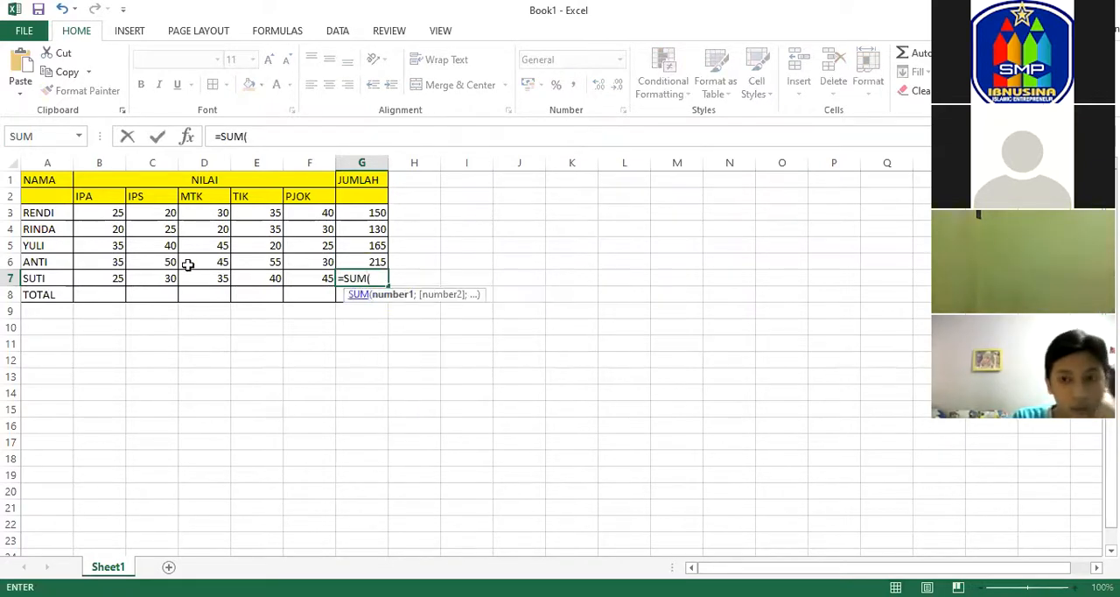
{"action": "left_click_drag", "start_coordinate": [114, 276], "coordinate": [158, 277]}
{"action": "left_click_drag", "start_coordinate": [313, 278], "coordinate": [324, 277]}
{"action": "key", "text": "Return"}
{"action": "left_click", "coordinate": [375, 224]}
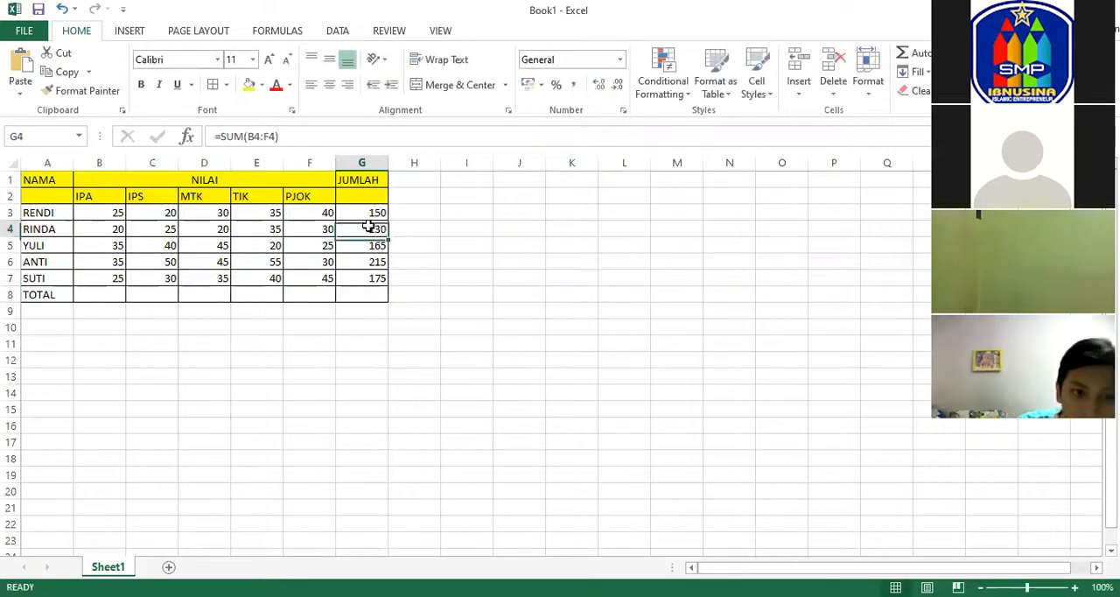
{"action": "left_click", "coordinate": [378, 274]}
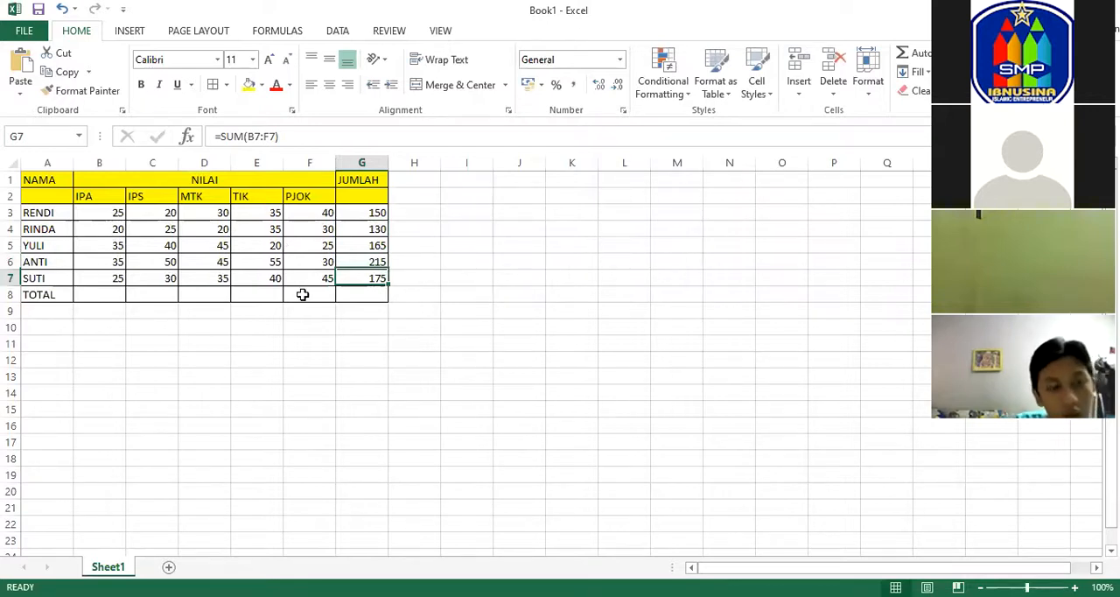
Calculate the grand total of all subject scores in the TOTAL row's cell G8 with =SUM(B3:F7).
{"action": "left_click", "coordinate": [350, 298]}
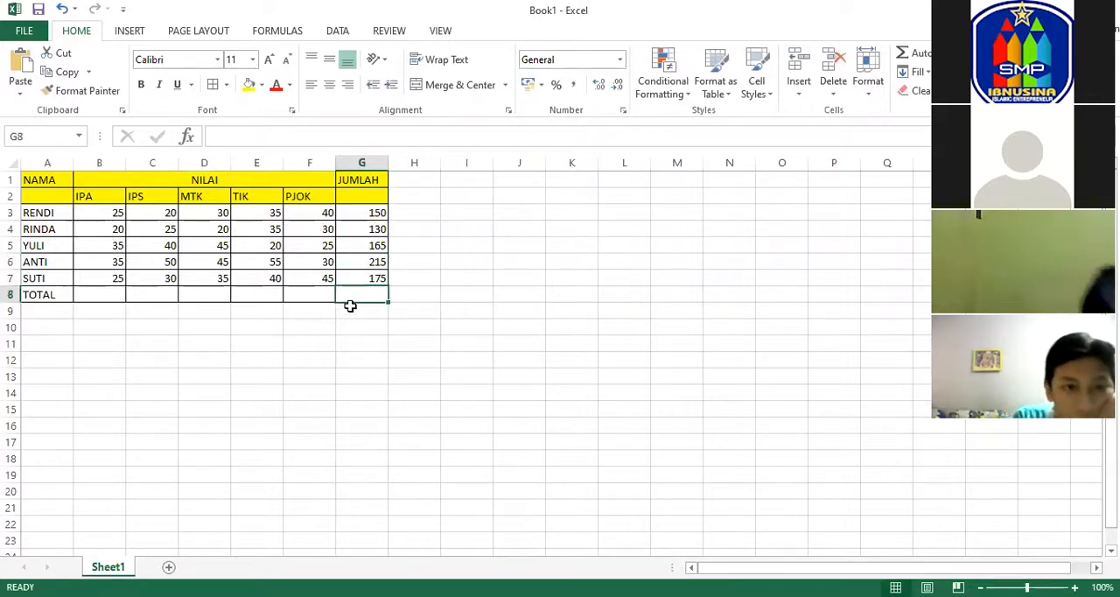
{"action": "type", "text": "="}
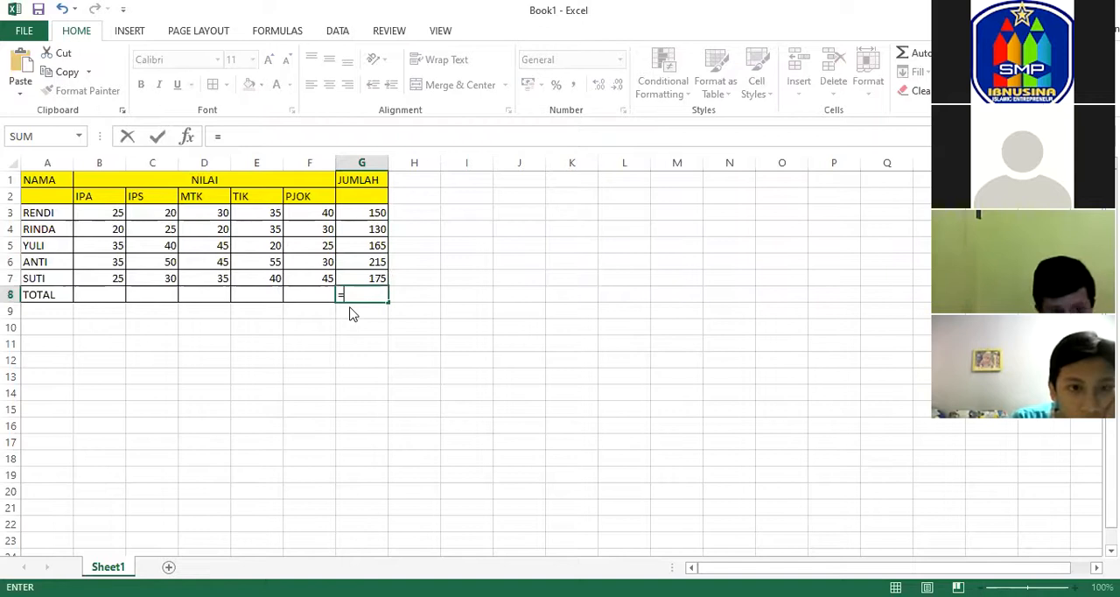
{"action": "type", "text": "SUM("}
{"action": "left_click", "coordinate": [96, 213]}
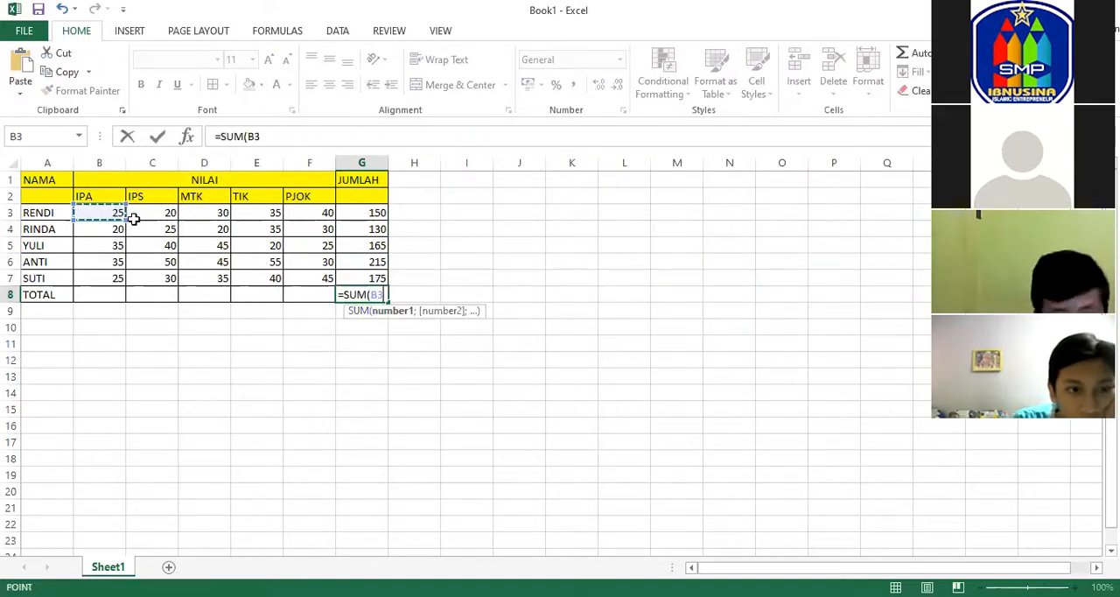
{"action": "left_click", "coordinate": [305, 272], "text": "shift"}
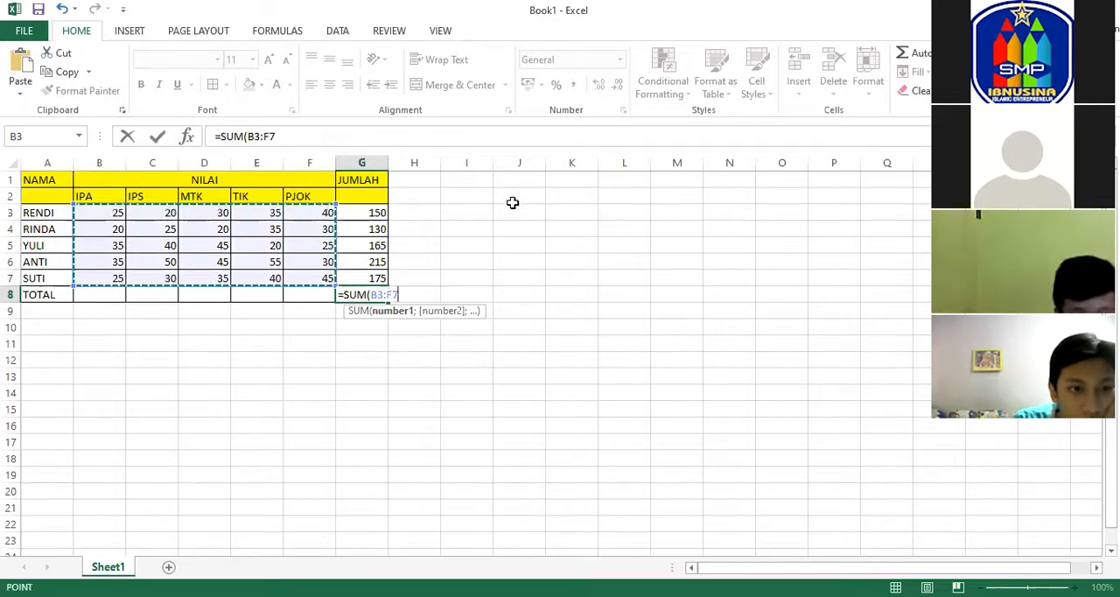
{"action": "key", "text": "Return"}
Try to replace the grand total in G8 with a SUM of the student totals G3:G7.
{"action": "left_click", "coordinate": [376, 295]}
{"action": "type", "text": "="}
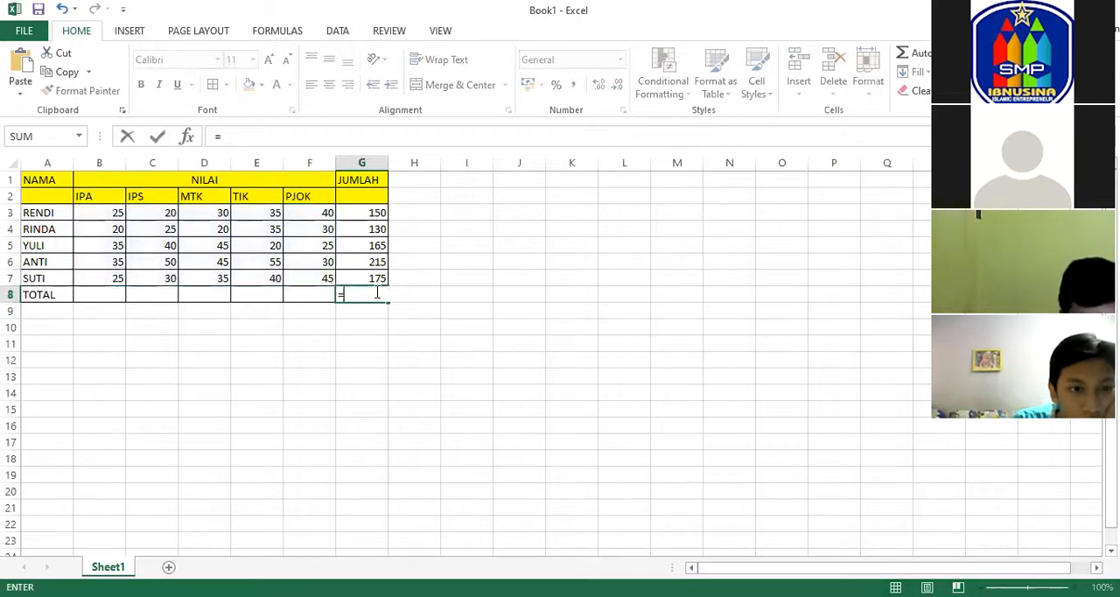
{"action": "type", "text": "SUM"}
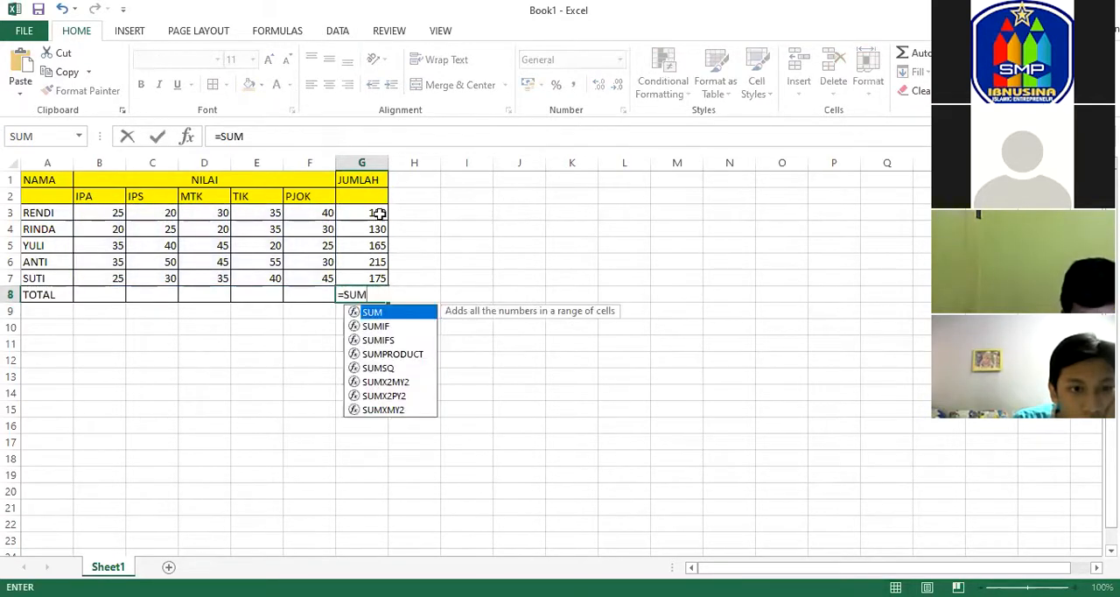
{"action": "left_click_drag", "start_coordinate": [377, 212], "coordinate": [376, 275]}
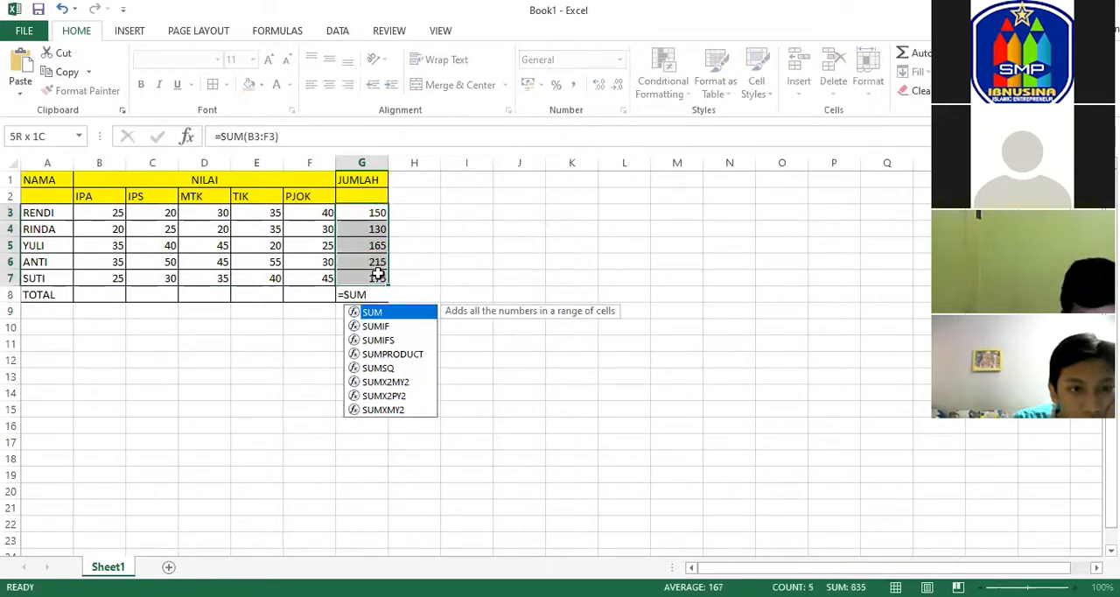
{"action": "left_click", "coordinate": [375, 294]}
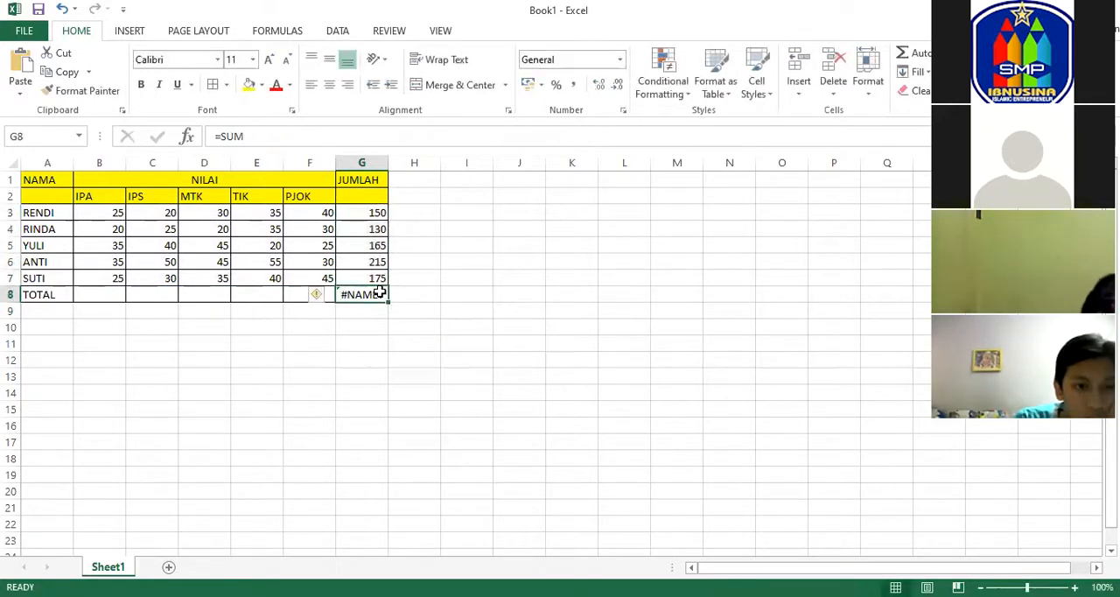
Enter =SUM(G3:G7) in G8 to add up the five students' JUMLAH values.
{"action": "type", "text": "="}
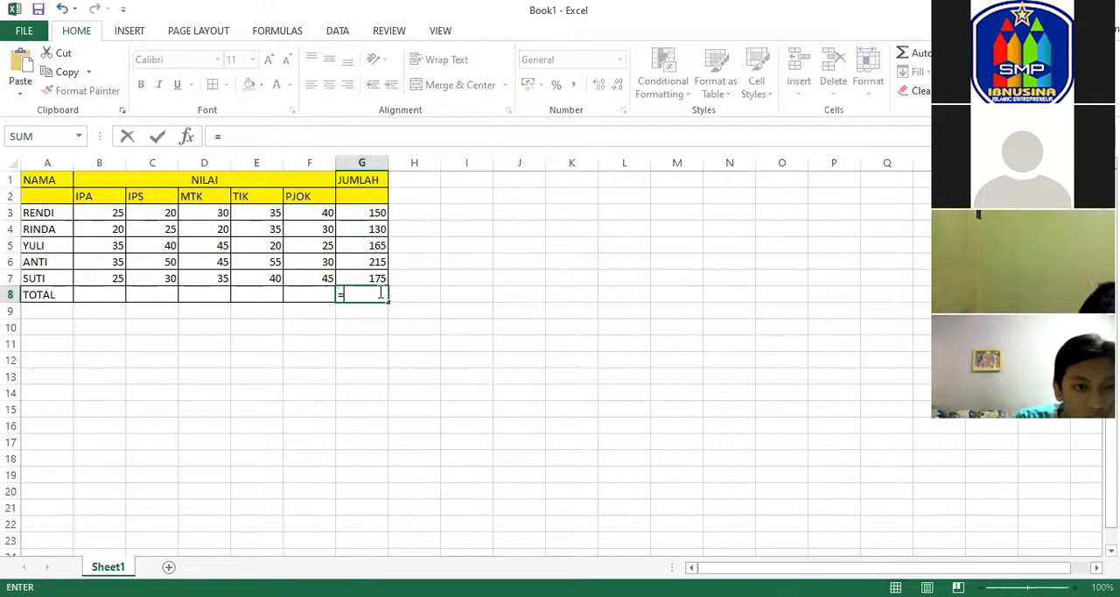
{"action": "type", "text": "SUM"}
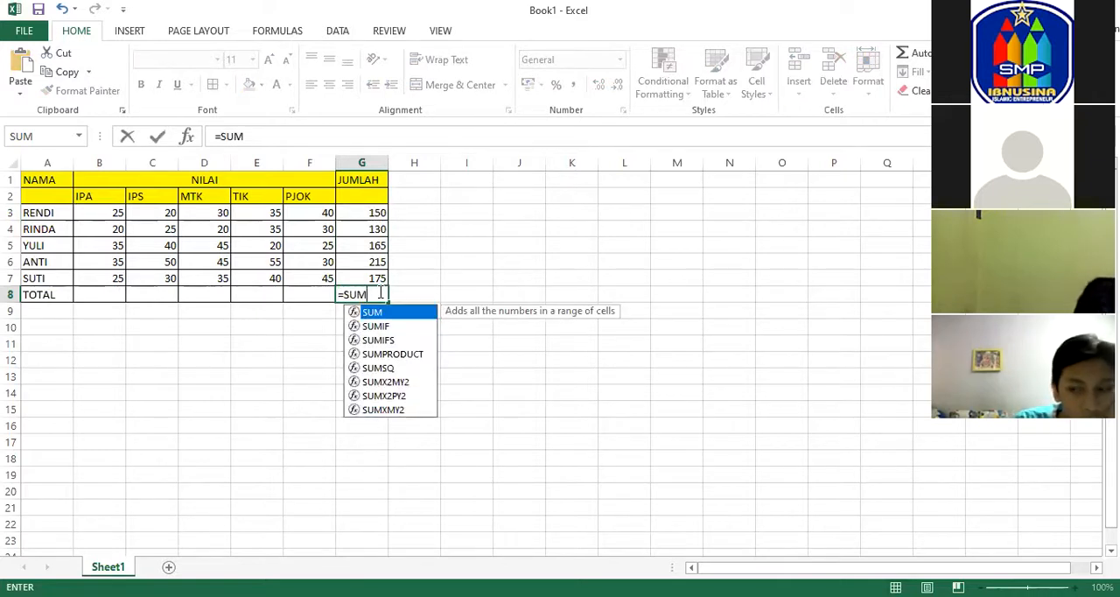
{"action": "type", "text": "("}
{"action": "left_click_drag", "start_coordinate": [375, 214], "coordinate": [375, 277]}
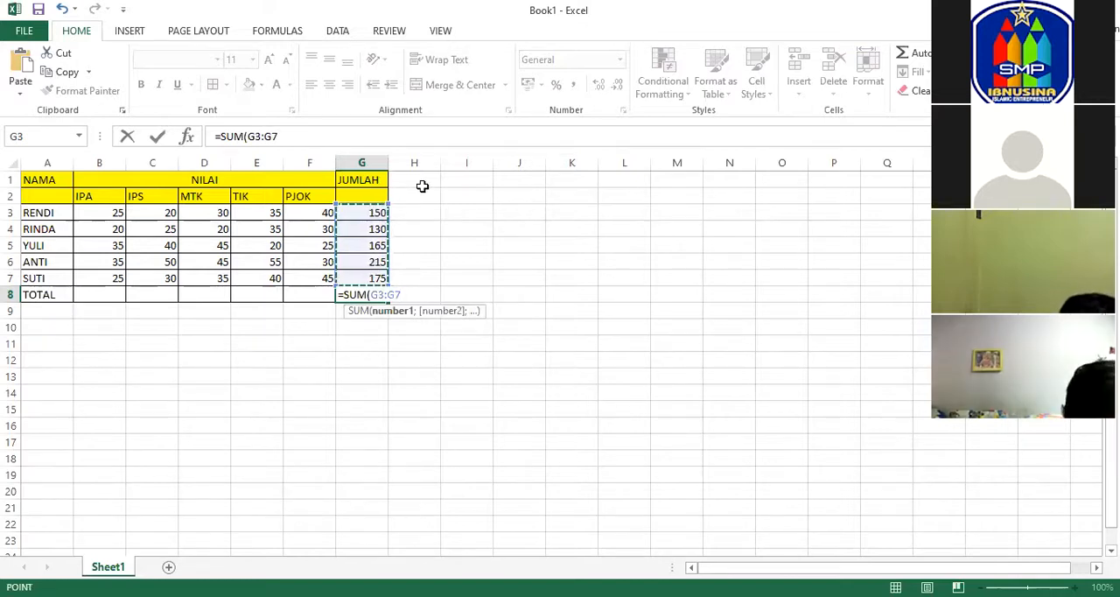
{"action": "key", "text": "Return"}
{"action": "left_click", "coordinate": [426, 282]}
Replace the grand total formula in G8 with =SUM(B3:F7) to add up all the subject scores.
{"action": "left_click", "coordinate": [376, 295]}
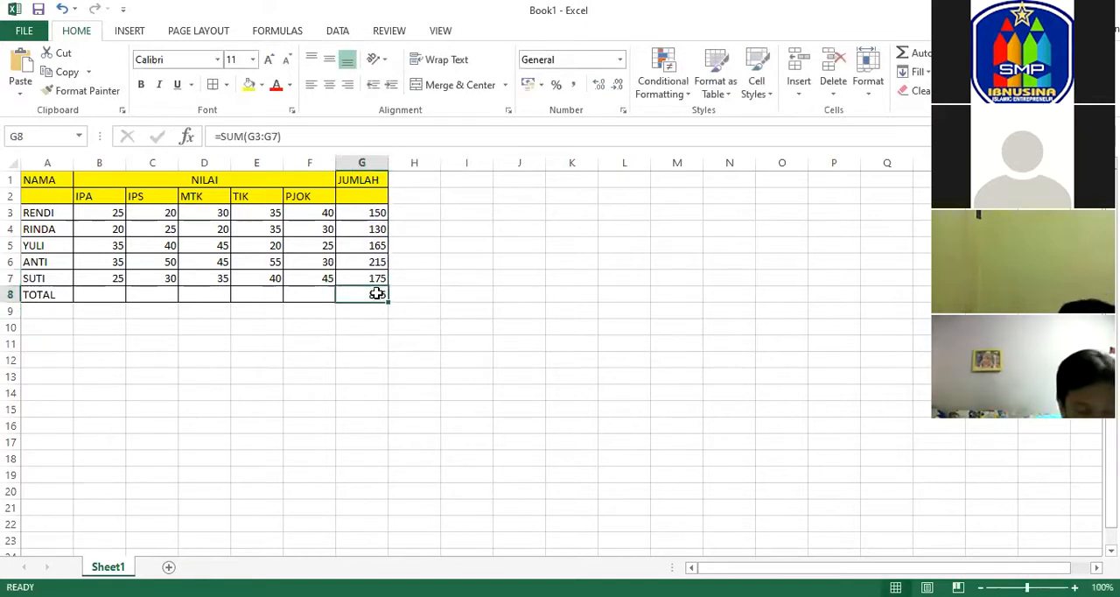
{"action": "double_click", "coordinate": [376, 294]}
{"action": "key", "text": "Escape"}
{"action": "type", "text": "="}
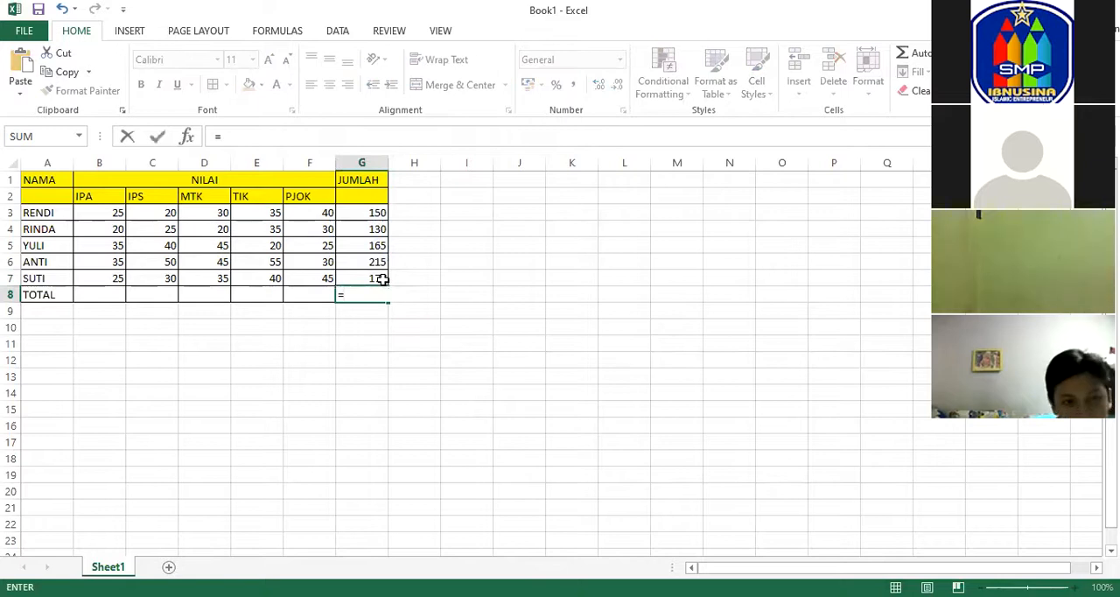
{"action": "type", "text": "SUM("}
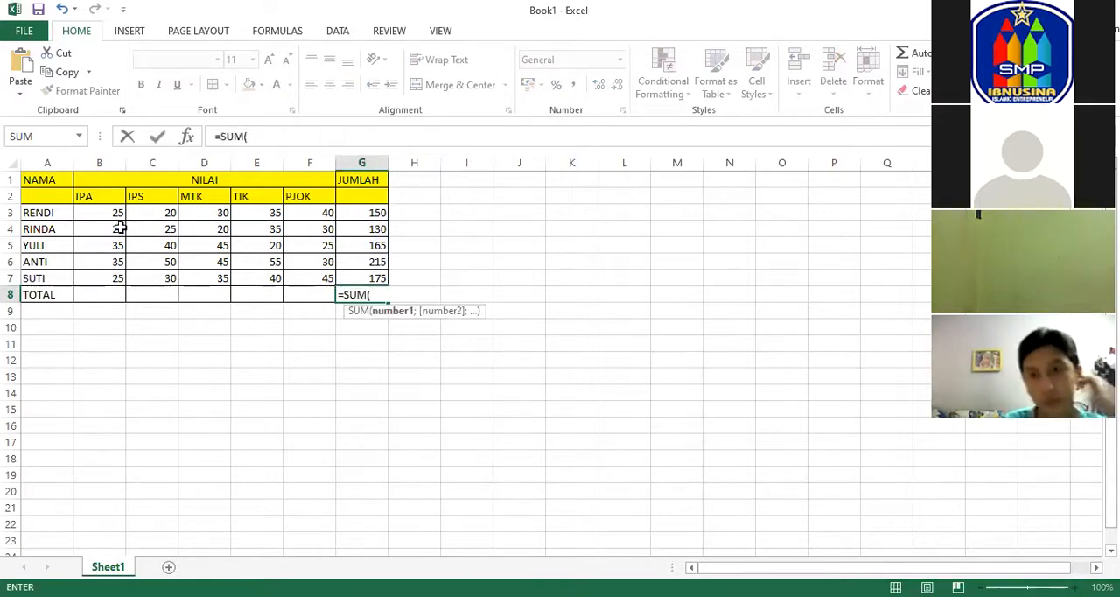
{"action": "left_click", "coordinate": [104, 212]}
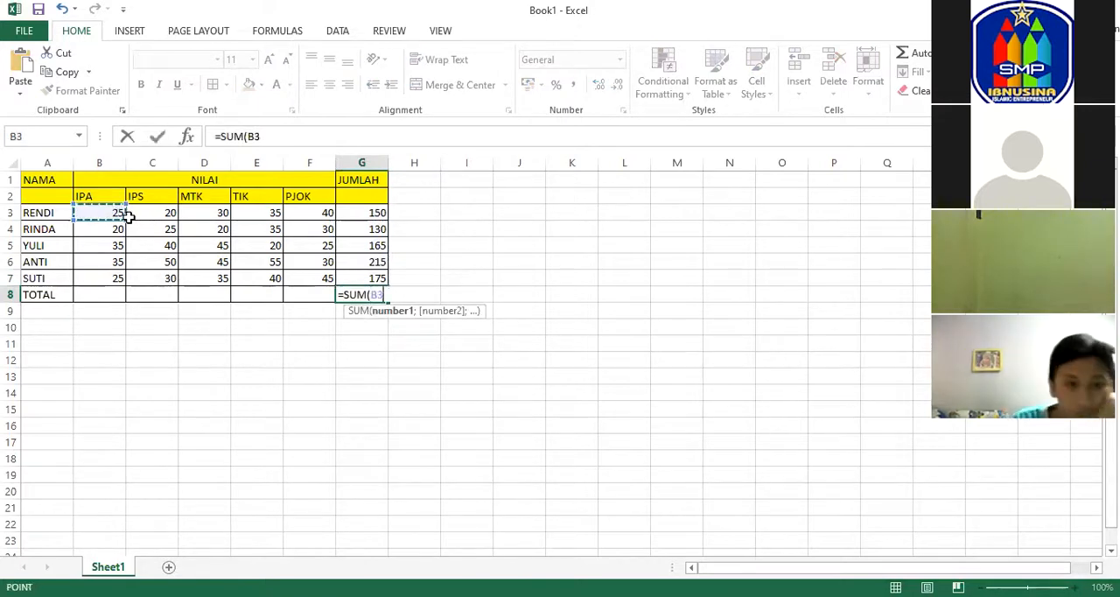
{"action": "left_click", "coordinate": [316, 272], "text": "shift"}
{"action": "key", "text": "Return"}
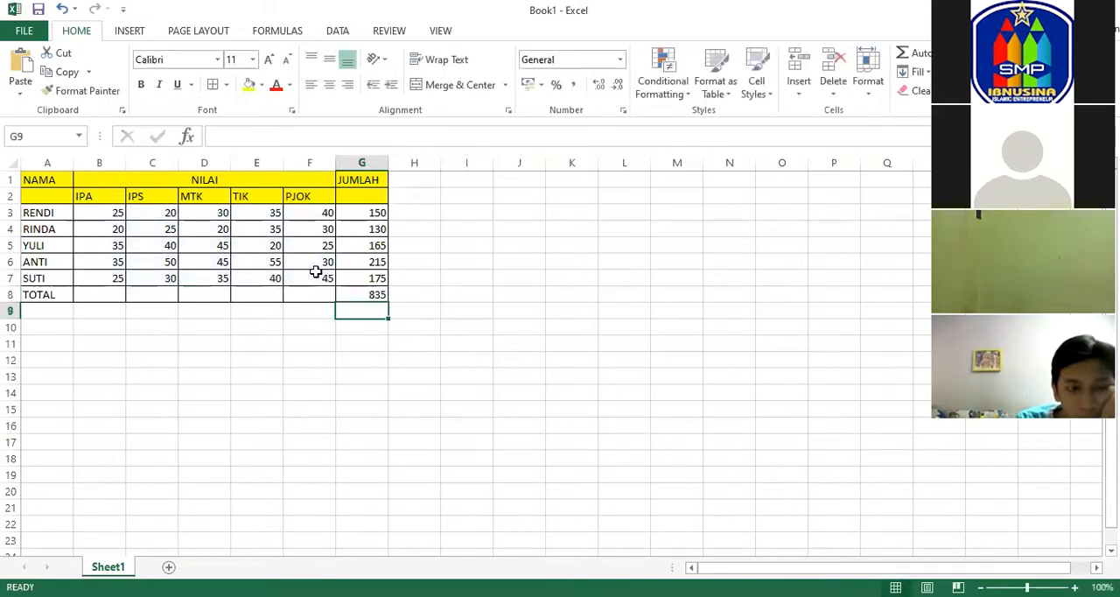
{"action": "left_click", "coordinate": [422, 288]}
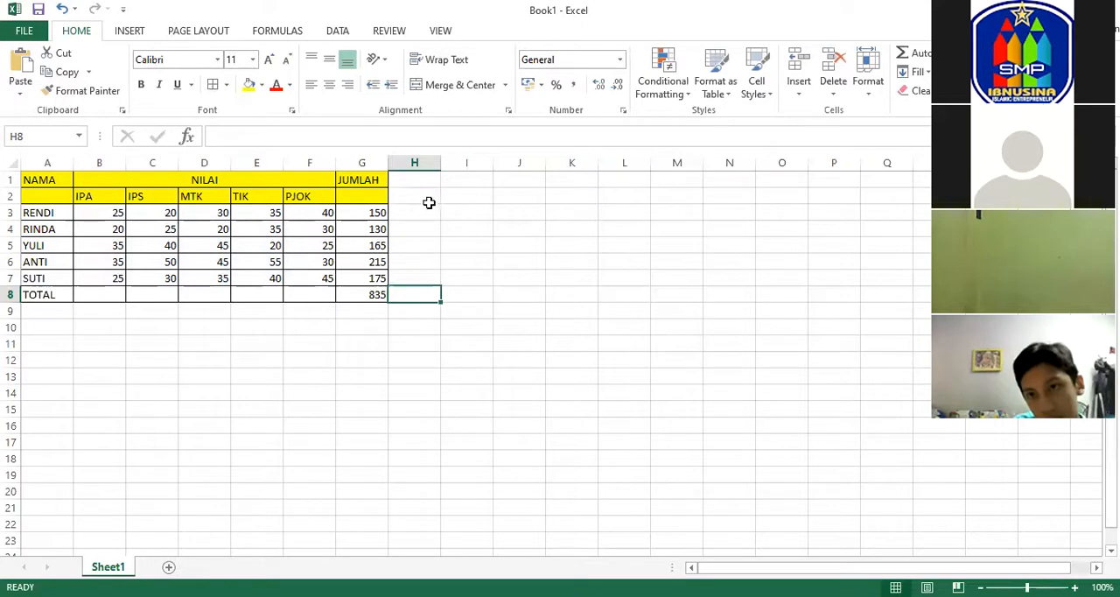
{"action": "left_click", "coordinate": [423, 213]}
{"action": "left_click", "coordinate": [412, 192]}
{"action": "left_click", "coordinate": [408, 184]}
{"action": "left_click", "coordinate": [411, 212]}
{"action": "left_click", "coordinate": [417, 229]}
{"action": "left_click", "coordinate": [424, 246]}
{"action": "left_click", "coordinate": [432, 277]}
{"action": "left_click", "coordinate": [426, 310]}
{"action": "left_click", "coordinate": [323, 323]}
{"action": "left_click", "coordinate": [154, 316]}
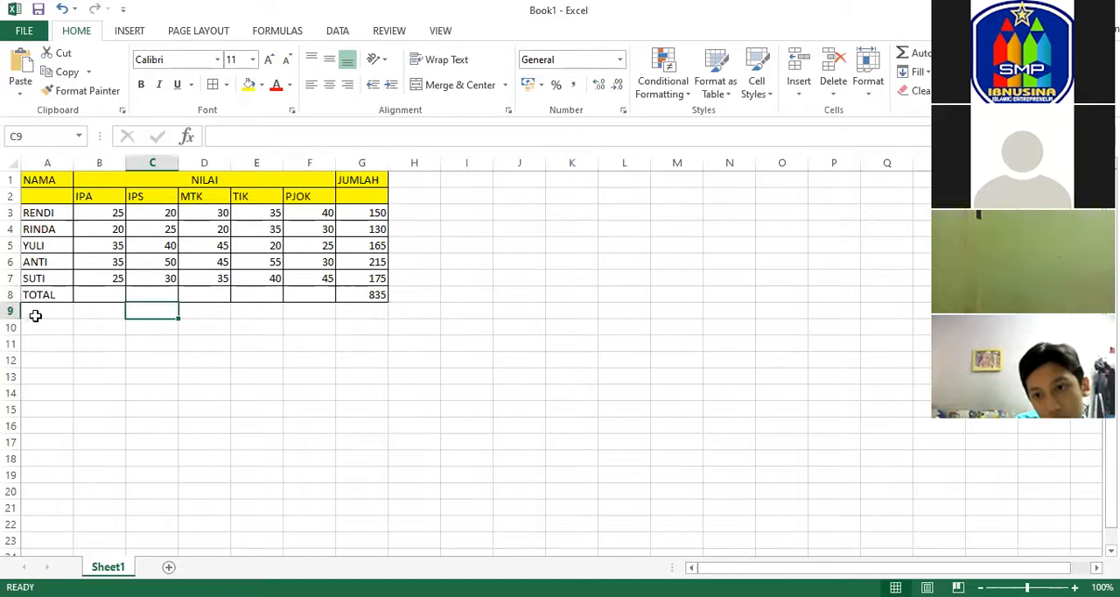
{"action": "left_click", "coordinate": [61, 360]}
{"action": "left_click", "coordinate": [256, 343]}
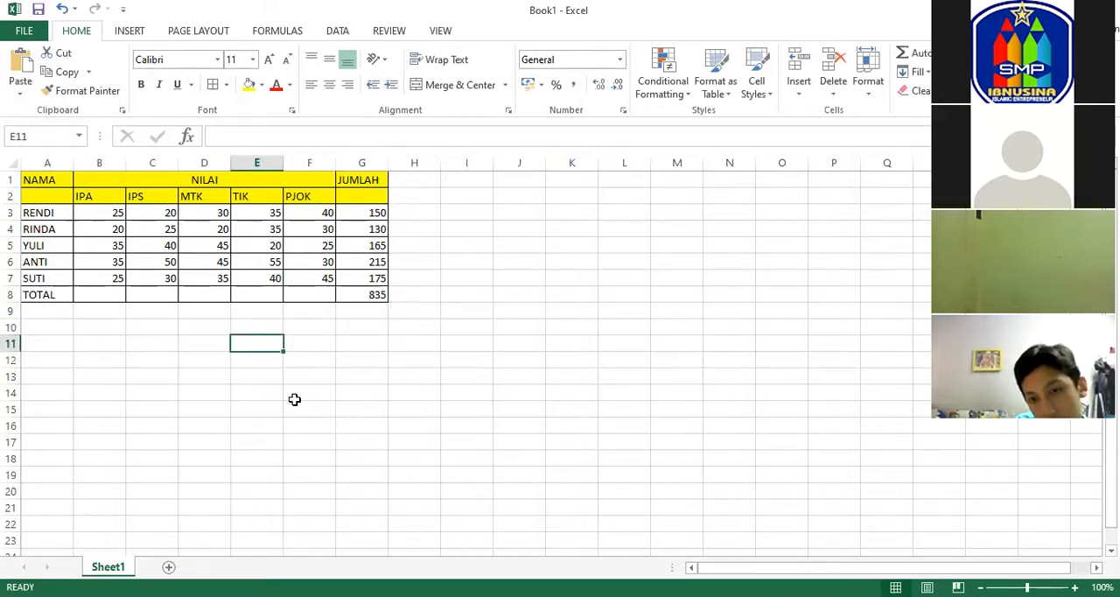
{"action": "left_click", "coordinate": [109, 389]}
{"action": "left_click", "coordinate": [487, 248]}
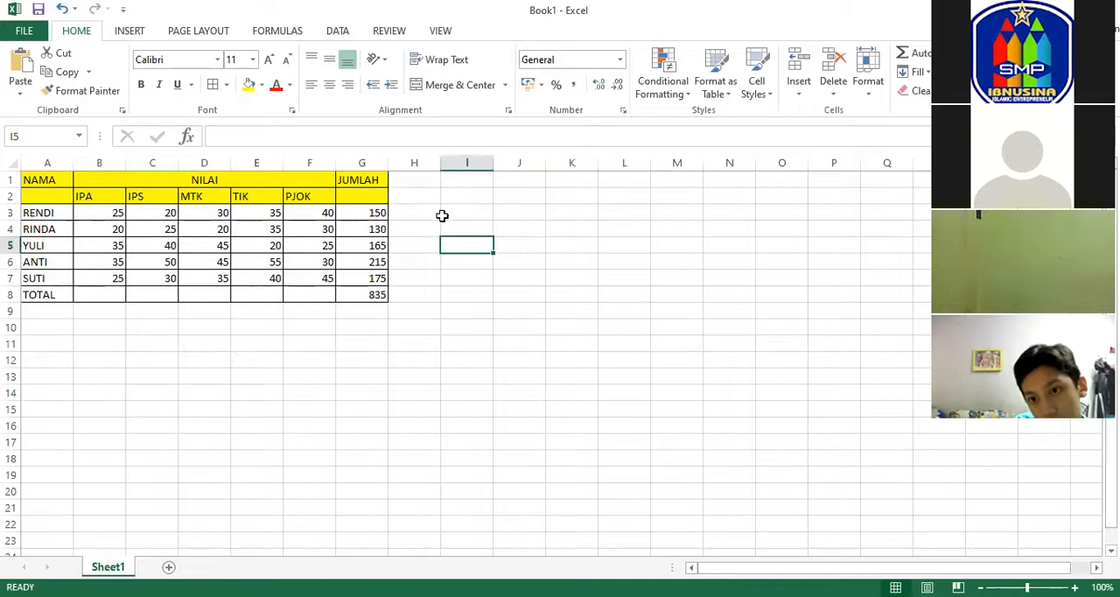
Add a new column heading PERKALIAN in H1 with the subheading IPA*IPS in H2.
{"action": "left_click", "coordinate": [420, 182]}
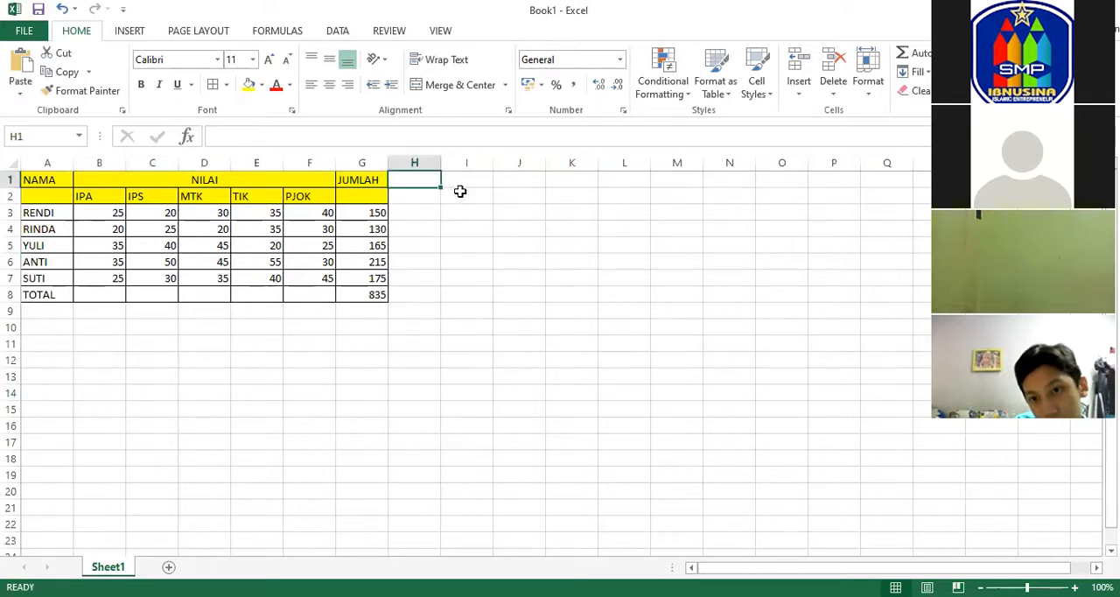
{"action": "type", "text": "P"}
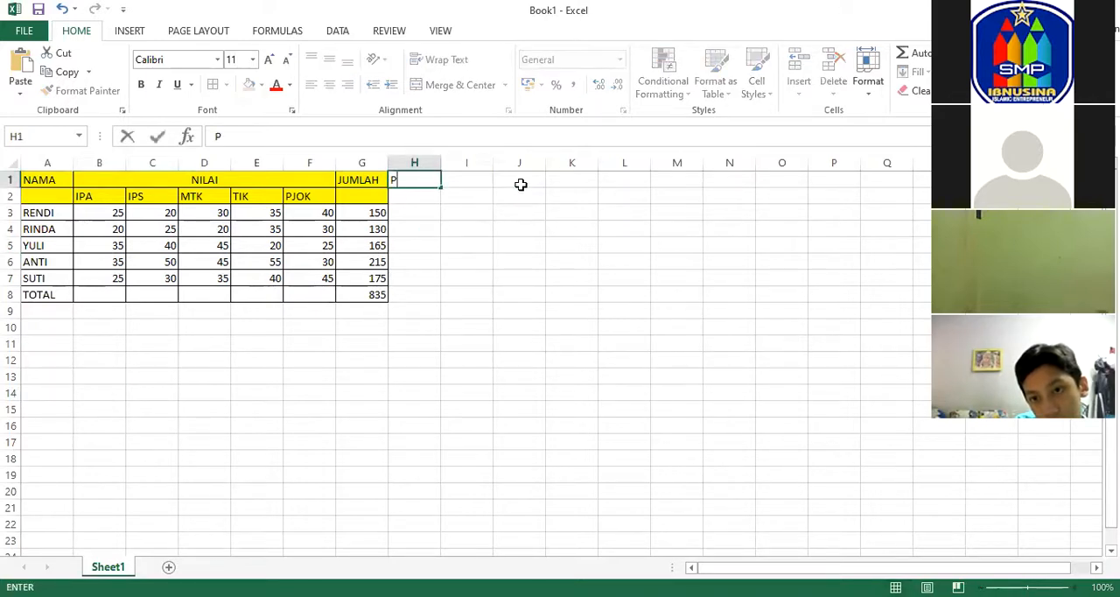
{"action": "type", "text": "ERKALIAN"}
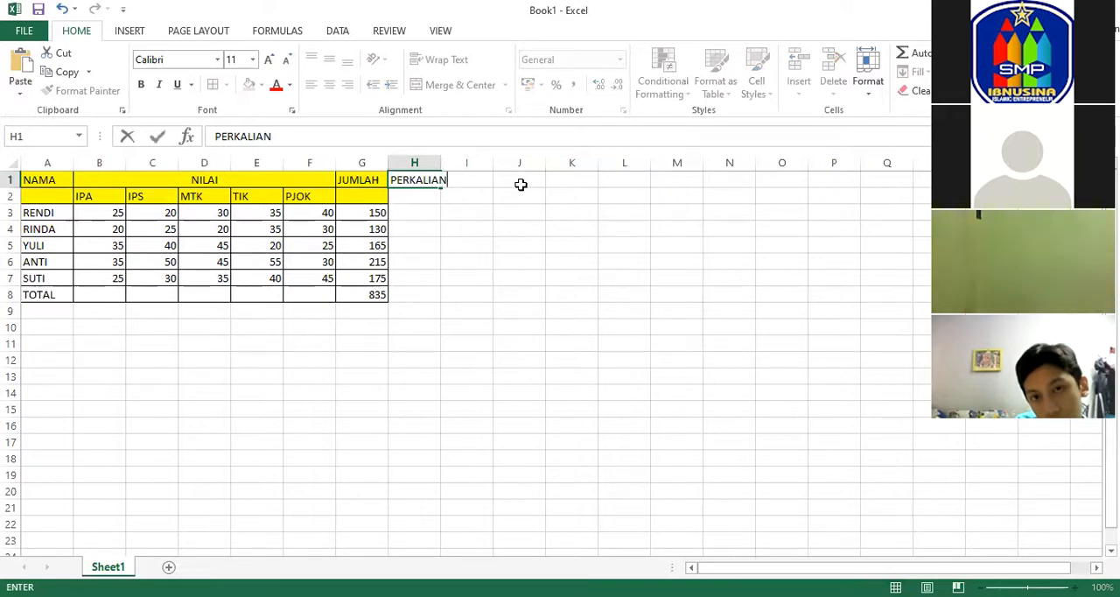
{"action": "left_click", "coordinate": [429, 194]}
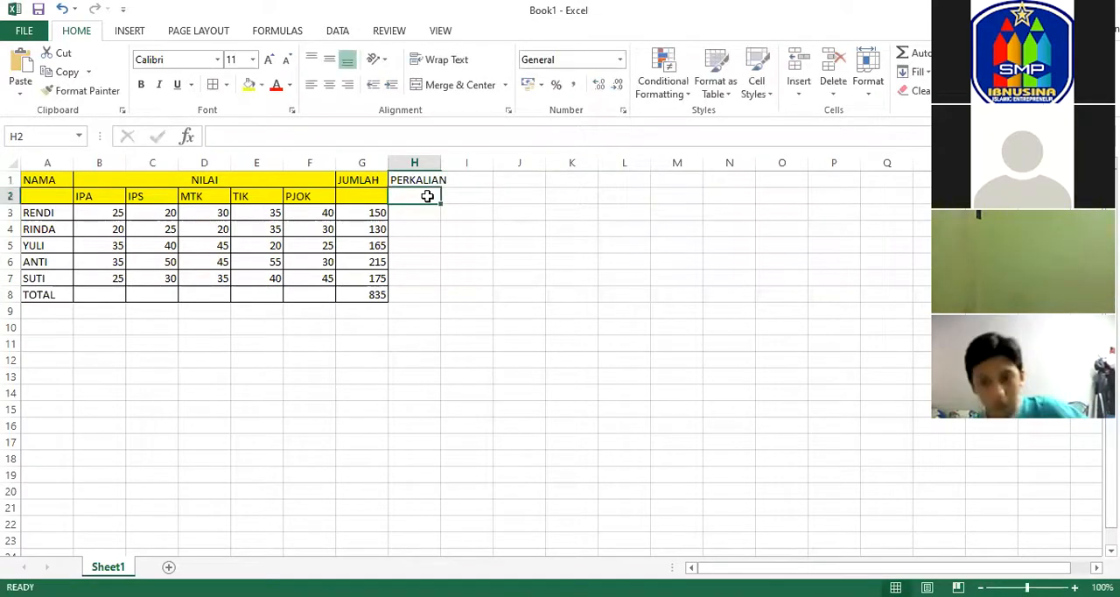
{"action": "type", "text": "IPA*IPS"}
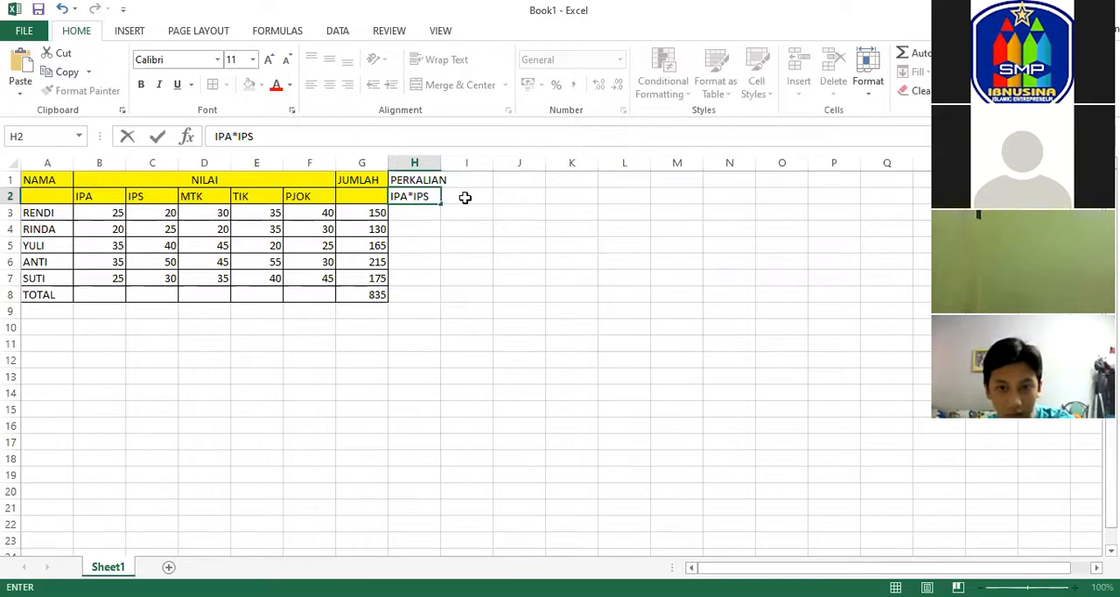
{"action": "left_click", "coordinate": [425, 180]}
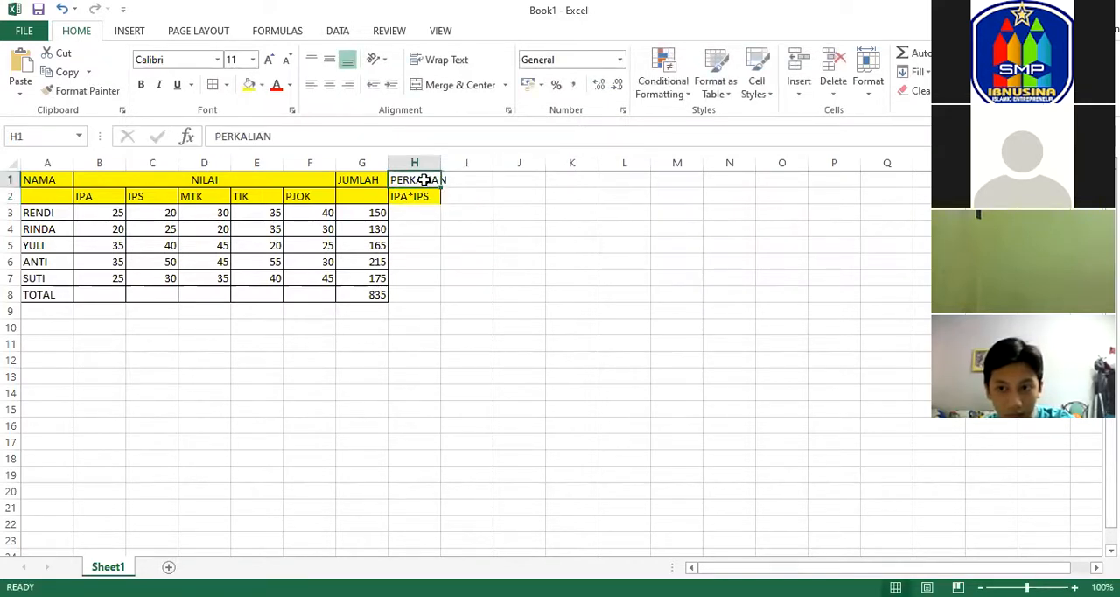
Extend the table formatting to H1:H8 with a yellow fill and cell borders.
{"action": "left_click_drag", "start_coordinate": [421, 181], "coordinate": [413, 292]}
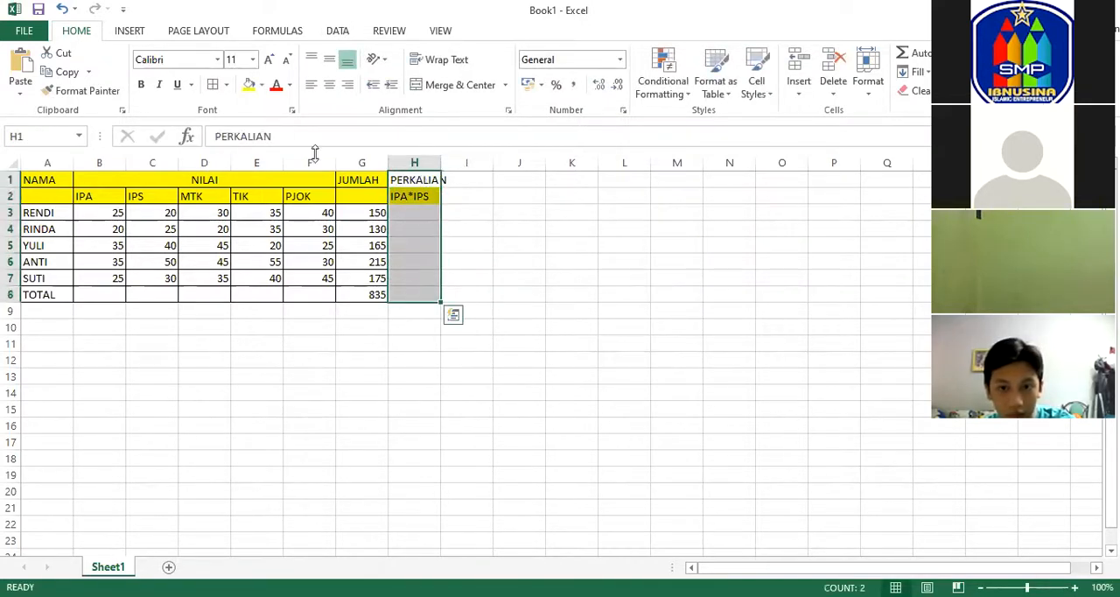
{"action": "left_click", "coordinate": [249, 84]}
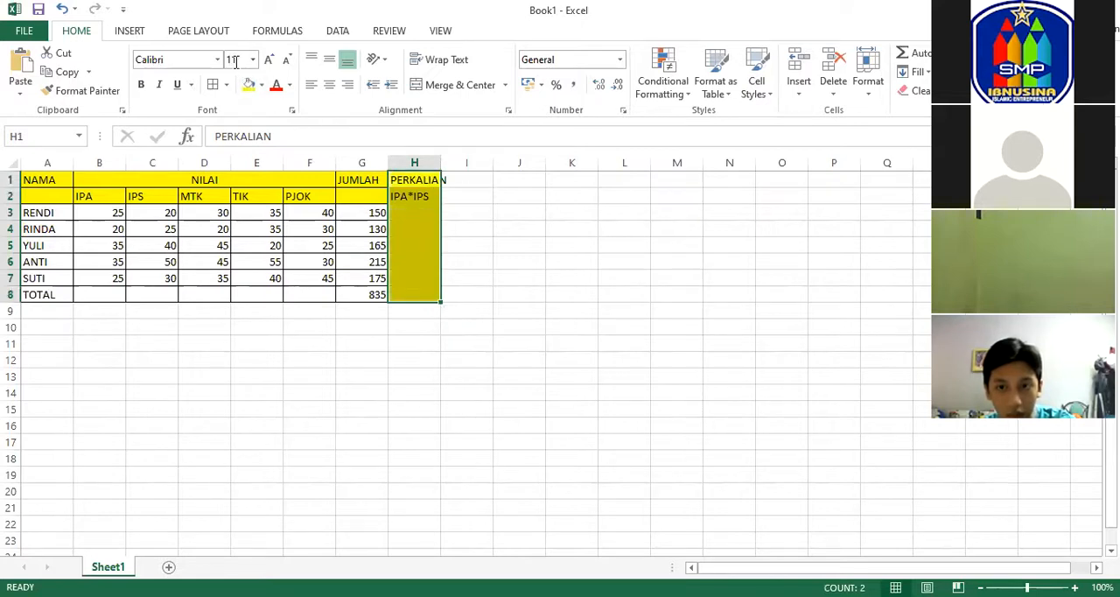
{"action": "left_click", "coordinate": [617, 229]}
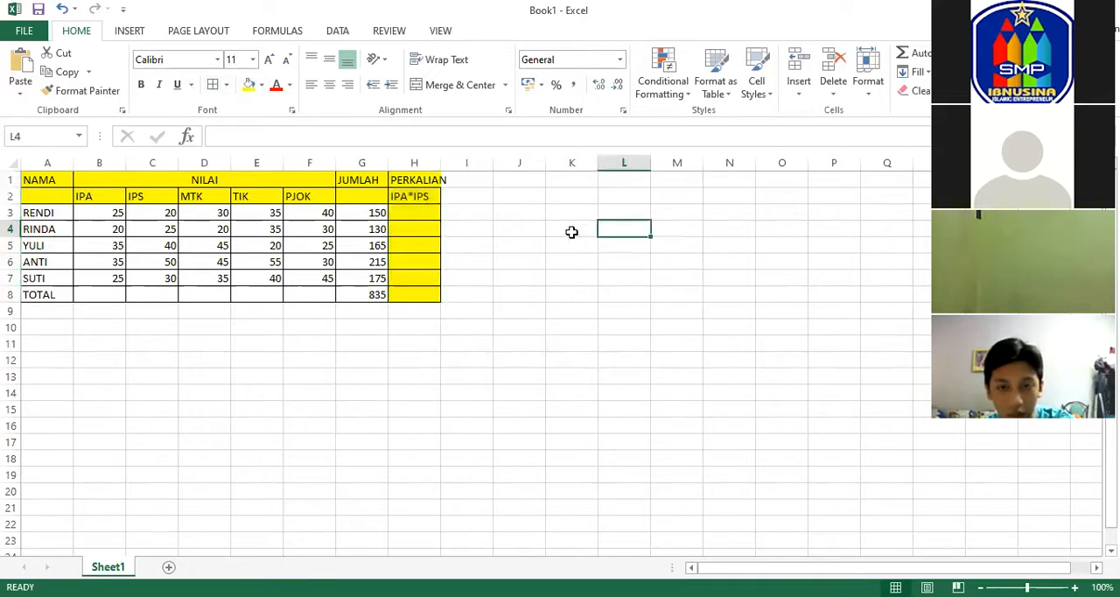
Change the fill of H3:H8 to white so that only the two heading cells stay yellow.
{"action": "left_click", "coordinate": [411, 198]}
{"action": "left_click_drag", "start_coordinate": [418, 214], "coordinate": [420, 295]}
{"action": "left_click", "coordinate": [261, 85]}
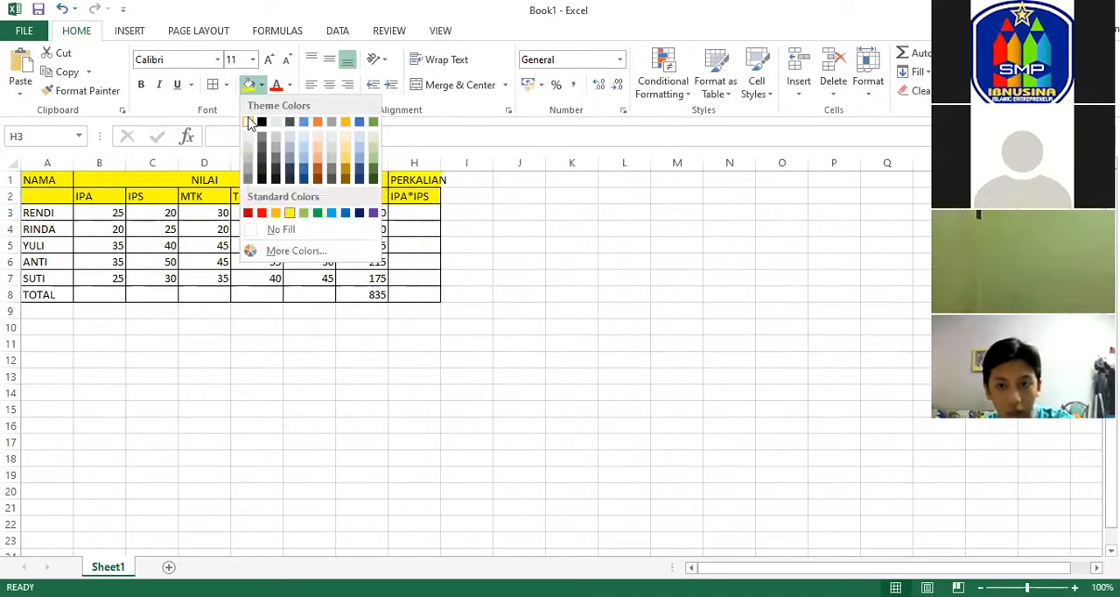
{"action": "left_click", "coordinate": [249, 123]}
{"action": "left_click", "coordinate": [467, 196]}
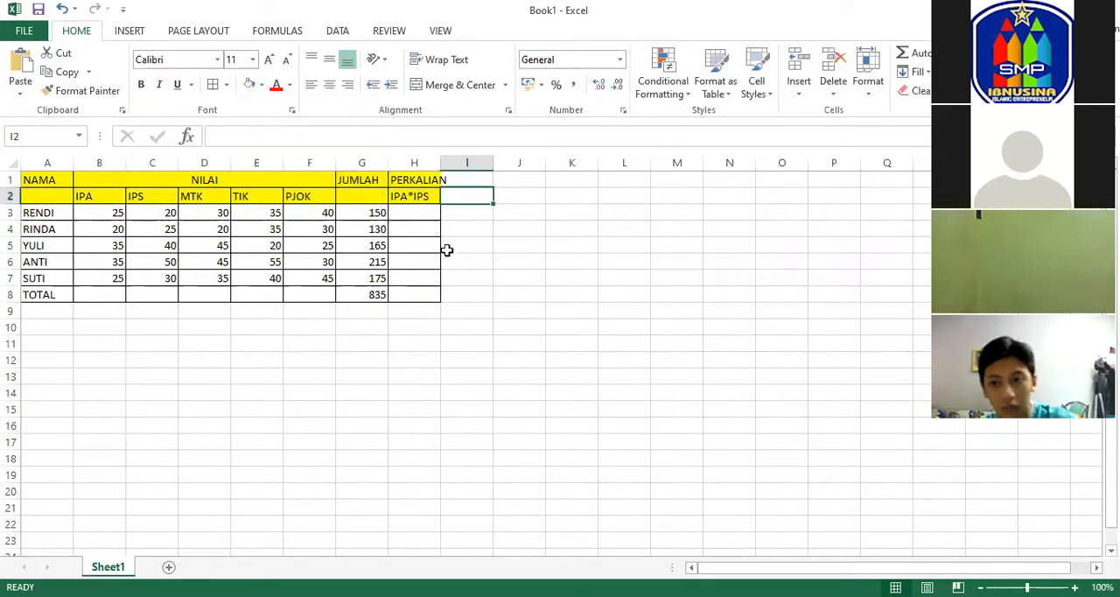
Multiply the first student's IPA and IPS scores in H3 with =B3*C3.
{"action": "left_click", "coordinate": [414, 214]}
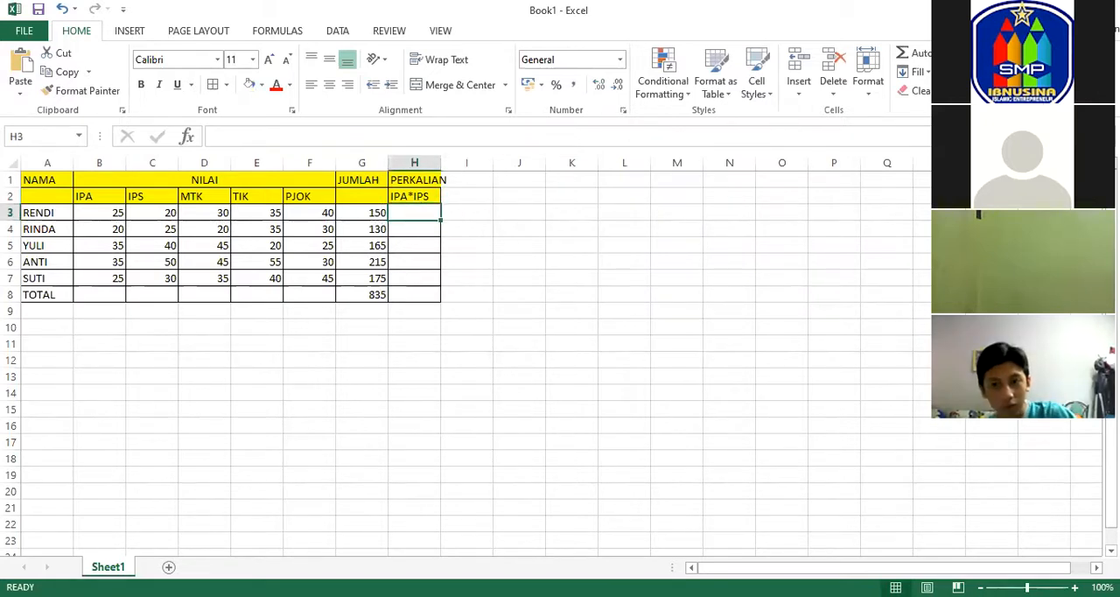
{"action": "type", "text": "="}
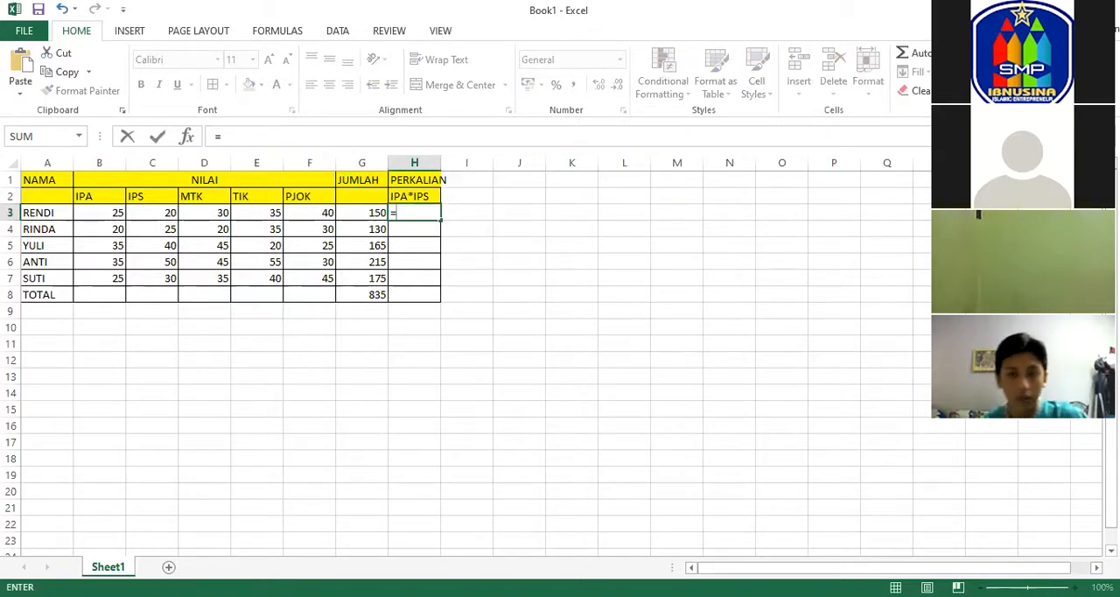
{"action": "left_click", "coordinate": [105, 212]}
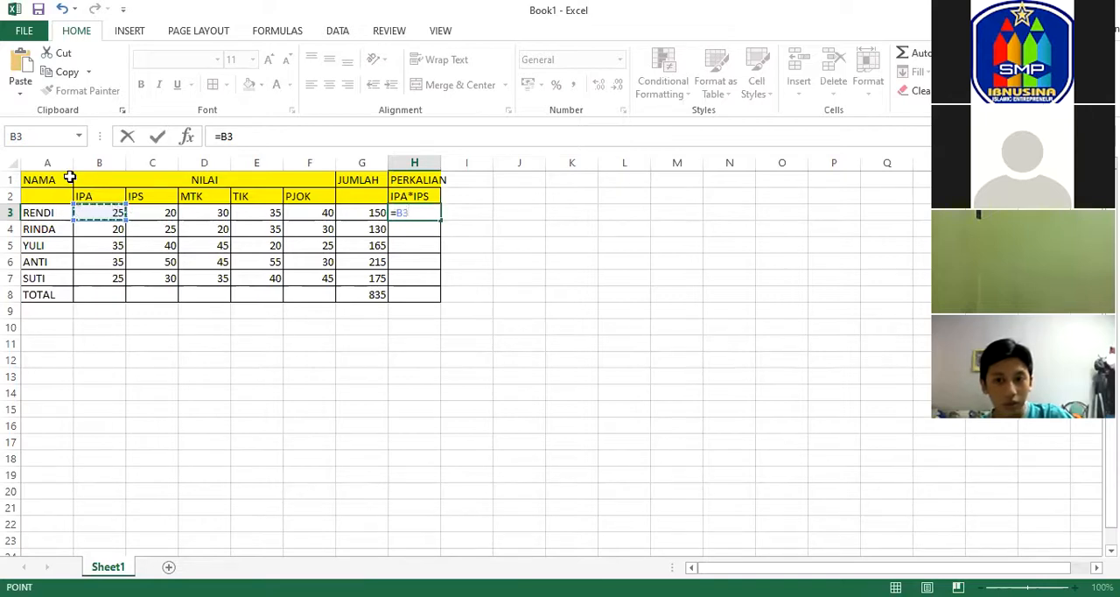
{"action": "type", "text": "*"}
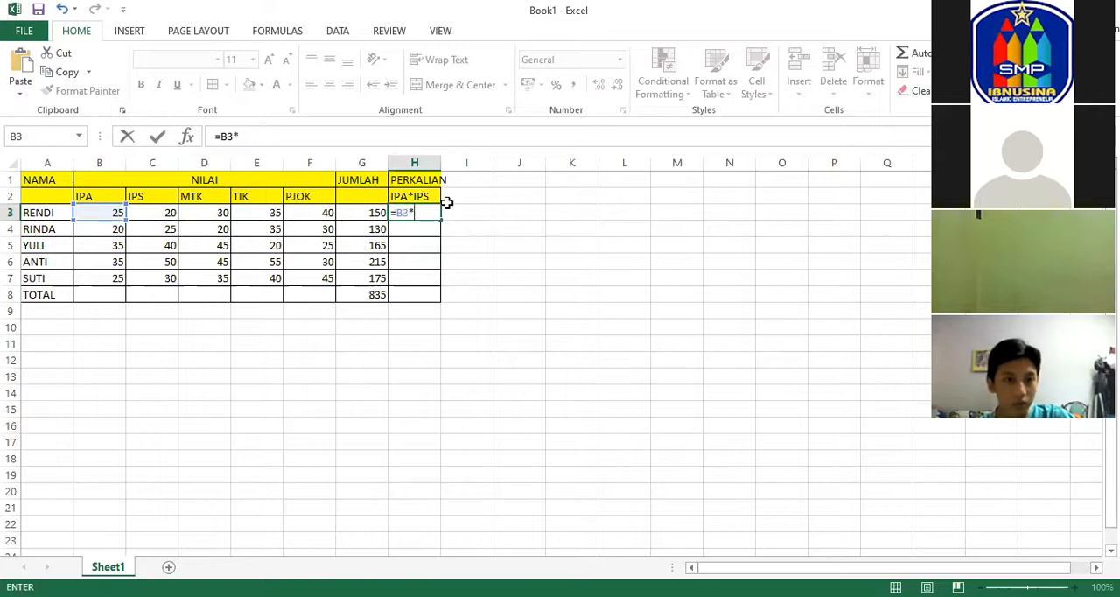
{"action": "left_click", "coordinate": [150, 213]}
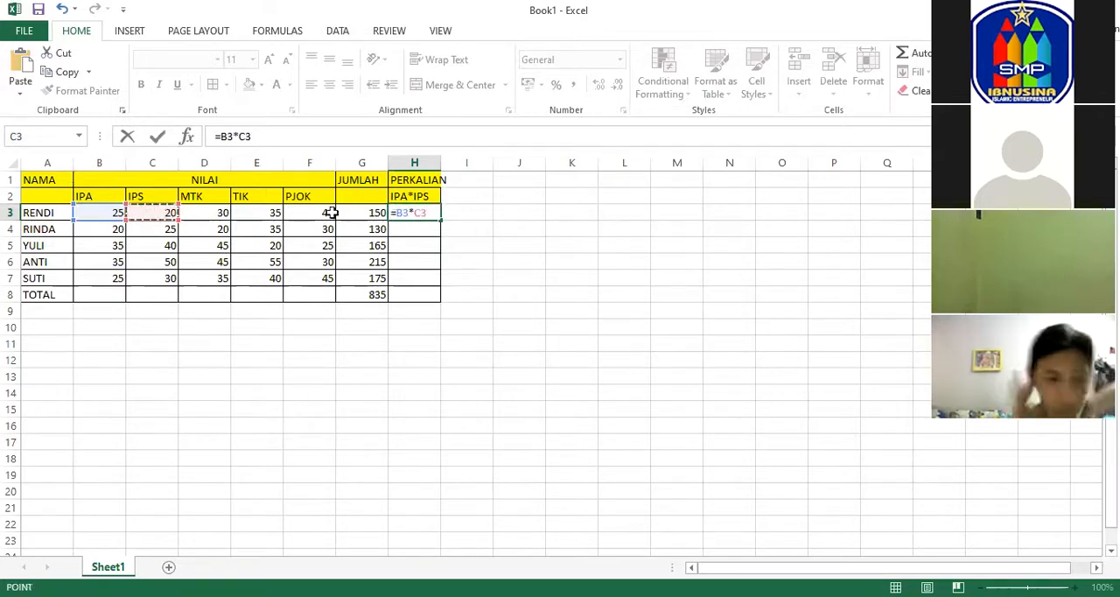
{"action": "key", "text": "Return"}
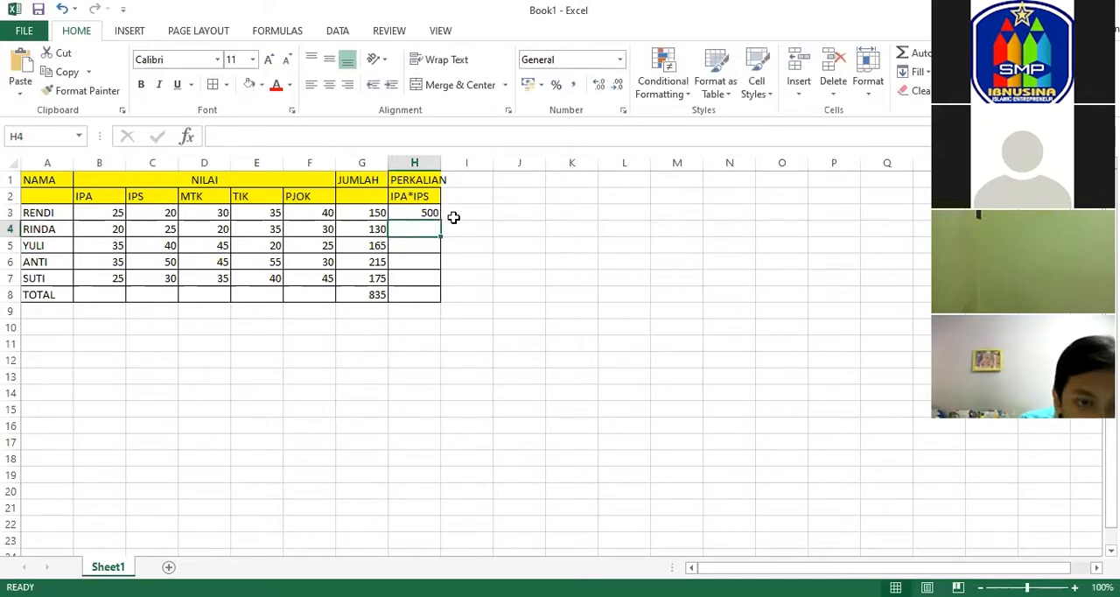
Multiply the second student's IPA and IPS scores in H4 with =B4*C4.
{"action": "type", "text": "="}
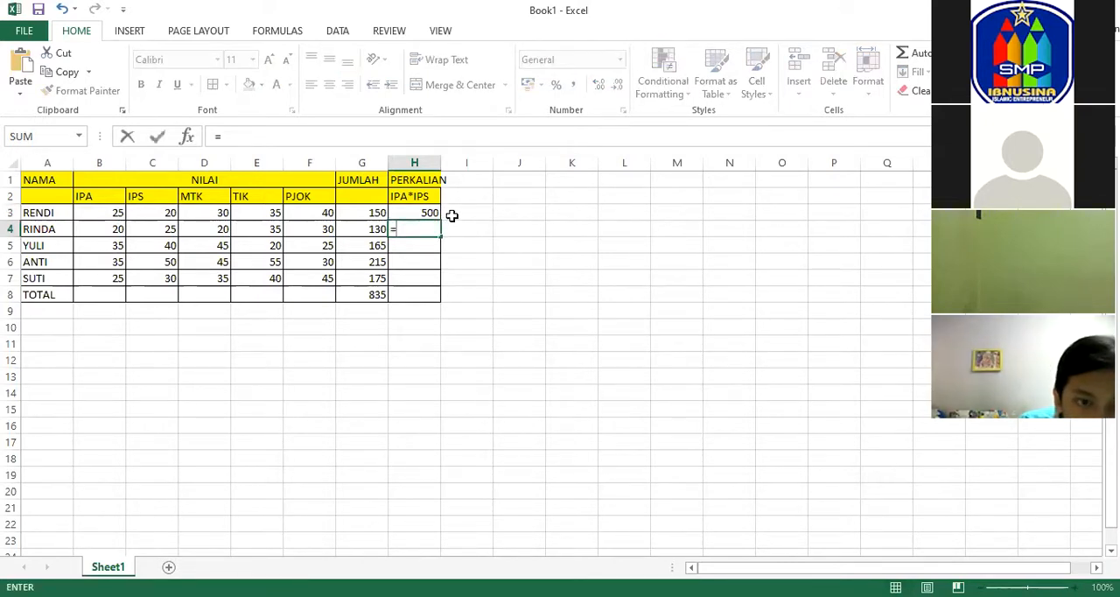
{"action": "left_click", "coordinate": [104, 227]}
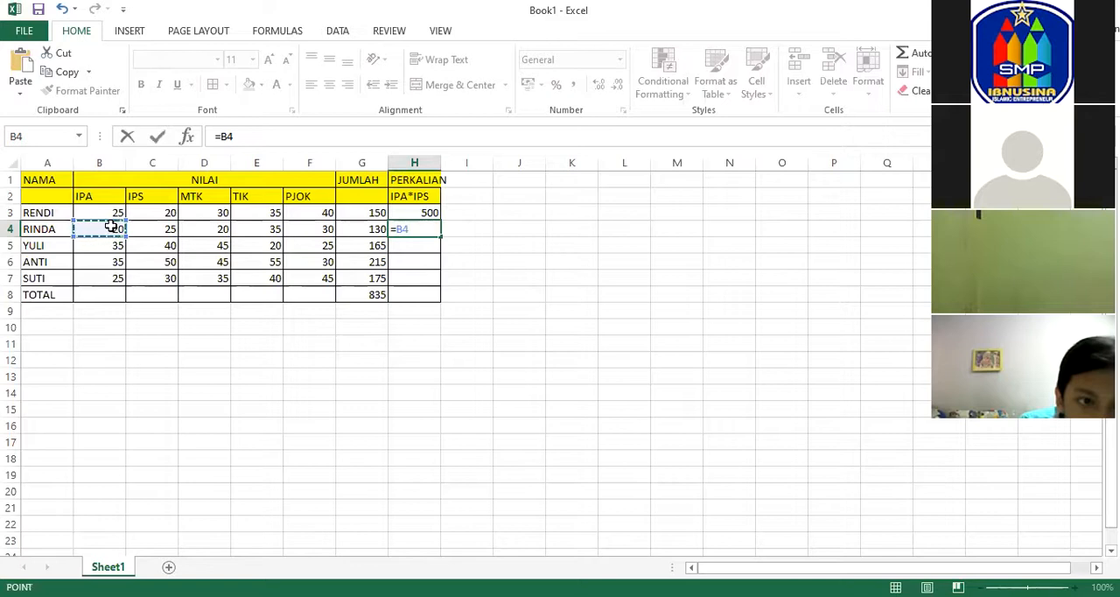
{"action": "type", "text": "*"}
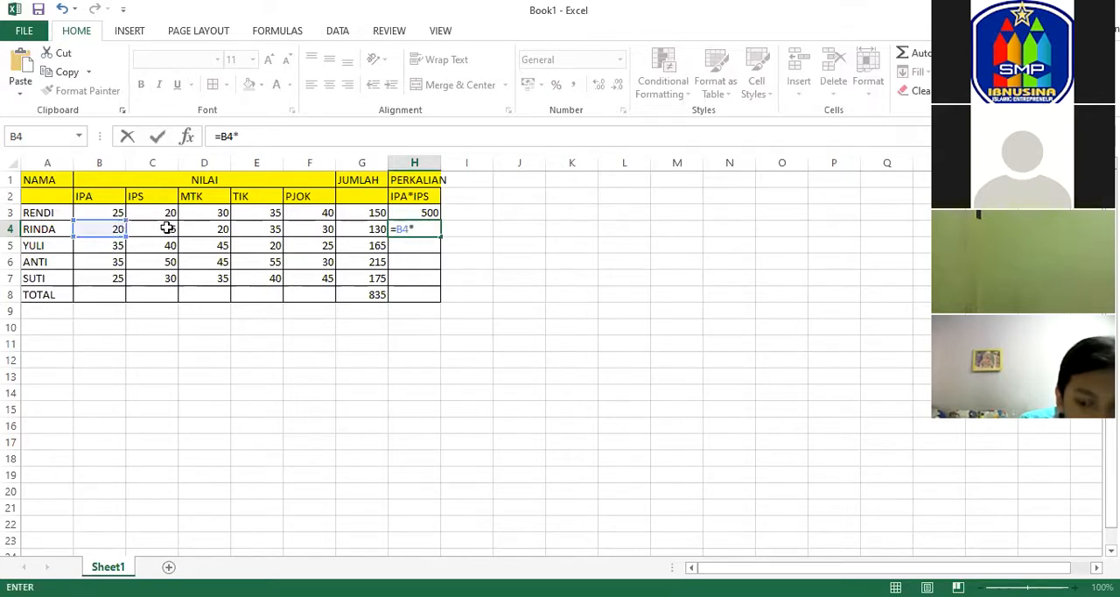
{"action": "left_click", "coordinate": [152, 229]}
{"action": "key", "text": "Return"}
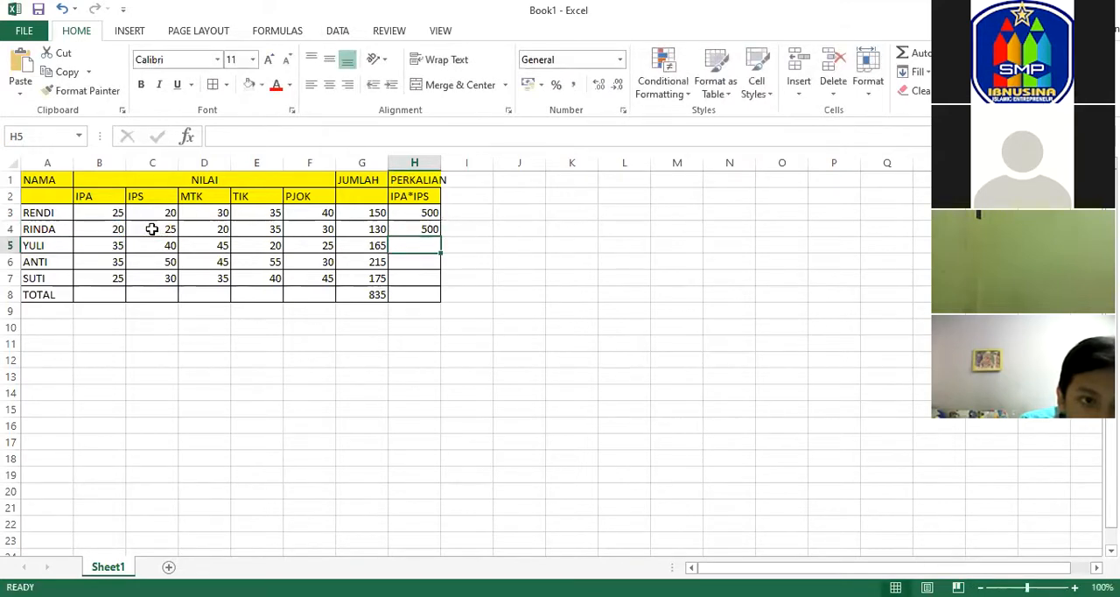
Check the multiplication formulas in H3 and H4 against each other.
{"action": "type", "text": "="}
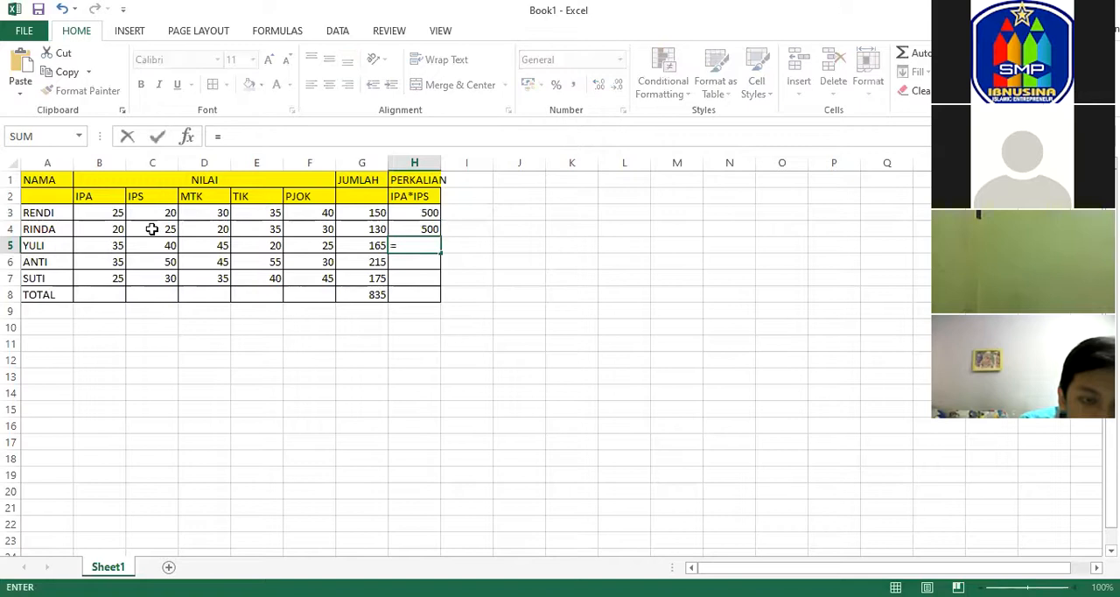
{"action": "key", "text": "Escape"}
{"action": "left_click", "coordinate": [433, 228]}
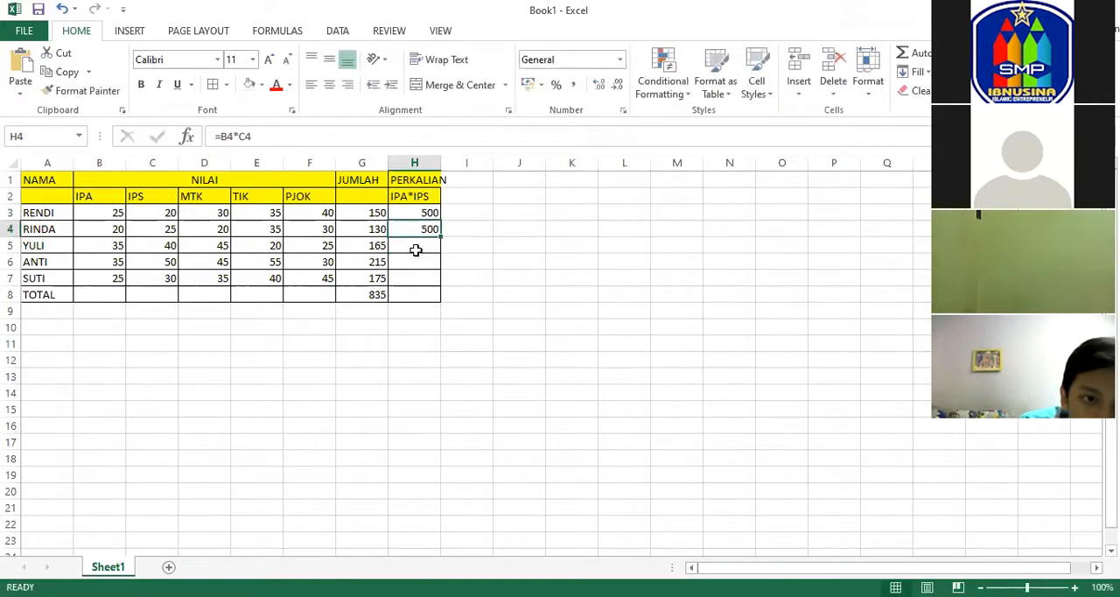
{"action": "left_click", "coordinate": [416, 247]}
{"action": "left_click", "coordinate": [424, 269]}
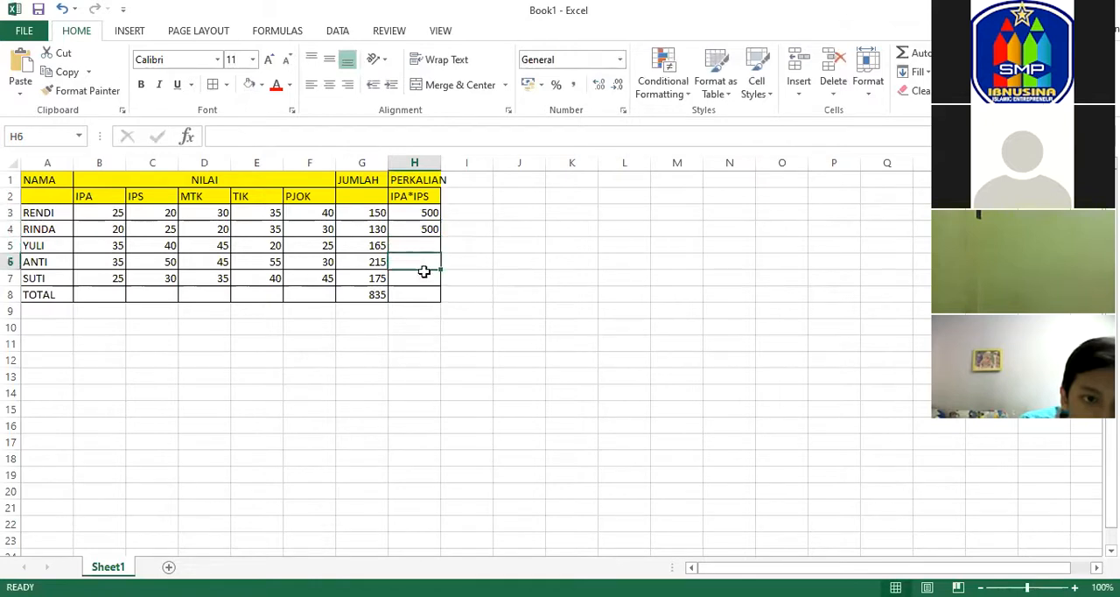
{"action": "left_click", "coordinate": [420, 212]}
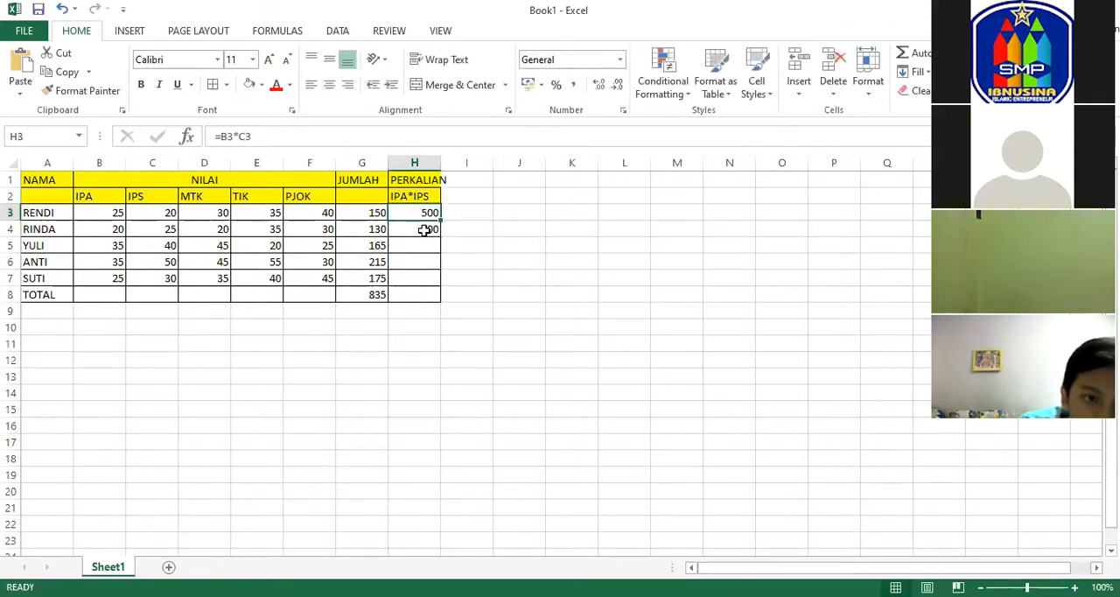
{"action": "left_click", "coordinate": [424, 229]}
{"action": "left_click", "coordinate": [427, 212]}
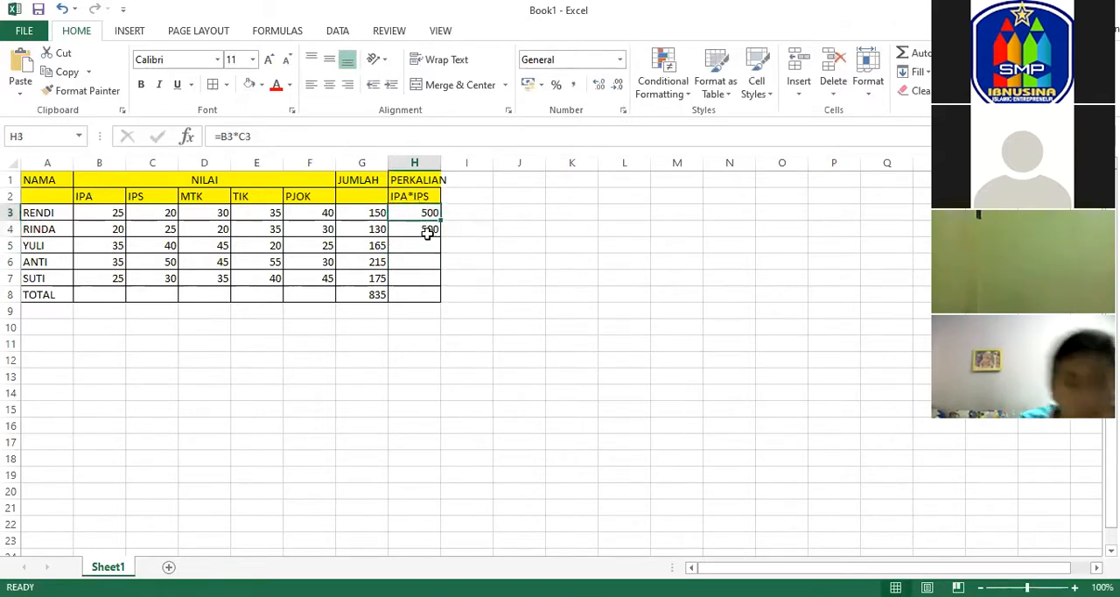
Fill the multiplication formula from H4 down through H7 and check the formulas in H3:H7.
{"action": "left_click", "coordinate": [427, 231]}
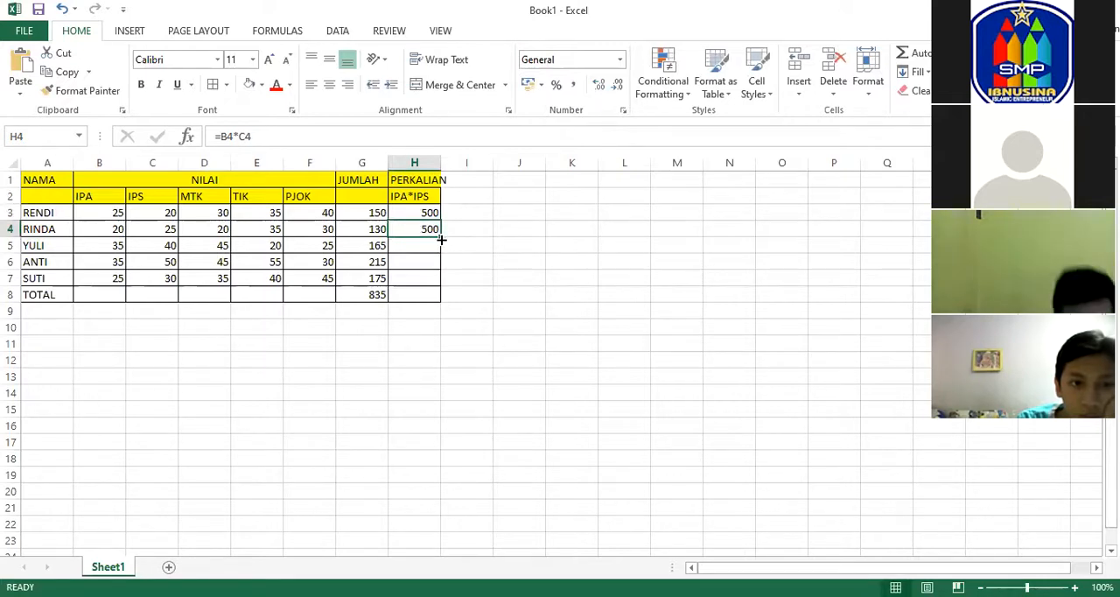
{"action": "left_click_drag", "start_coordinate": [442, 237], "coordinate": [452, 272]}
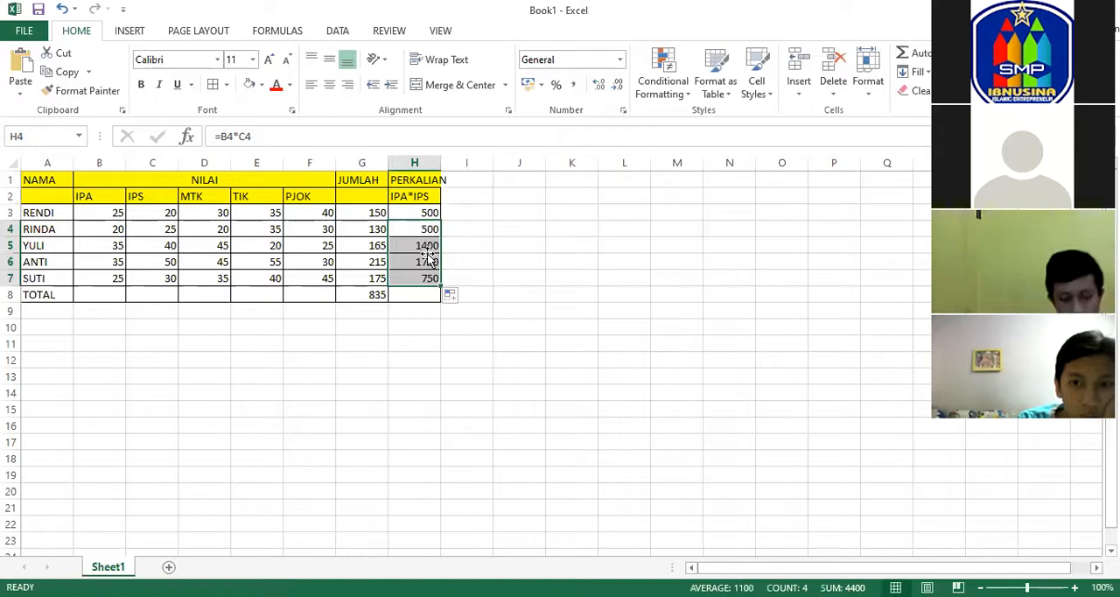
{"action": "left_click", "coordinate": [429, 262]}
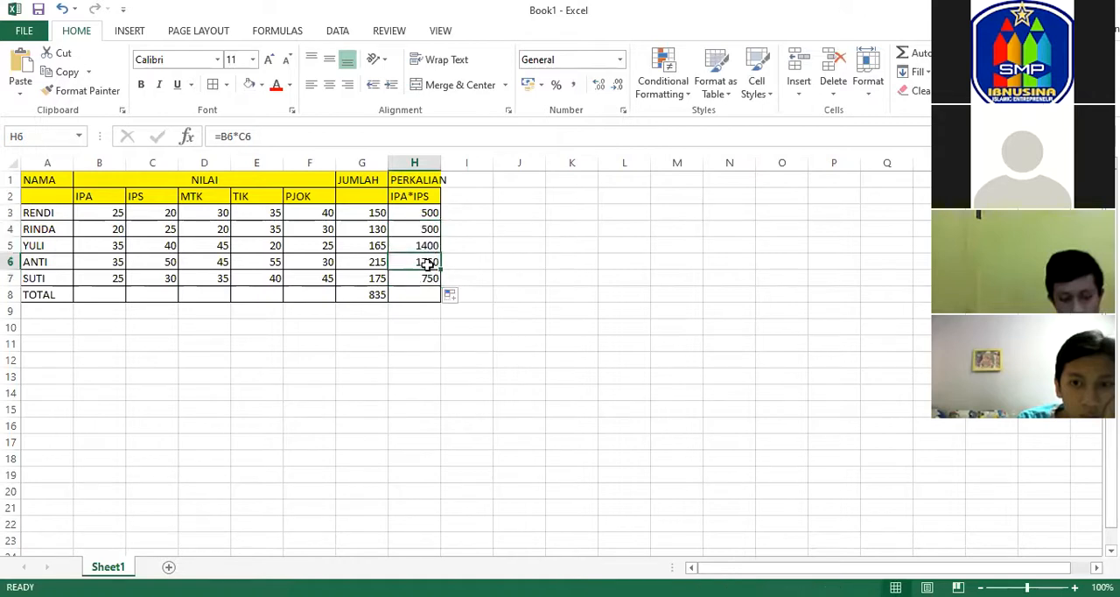
{"action": "left_click", "coordinate": [423, 216]}
{"action": "left_click", "coordinate": [427, 231]}
{"action": "left_click", "coordinate": [430, 249]}
{"action": "left_click", "coordinate": [430, 264]}
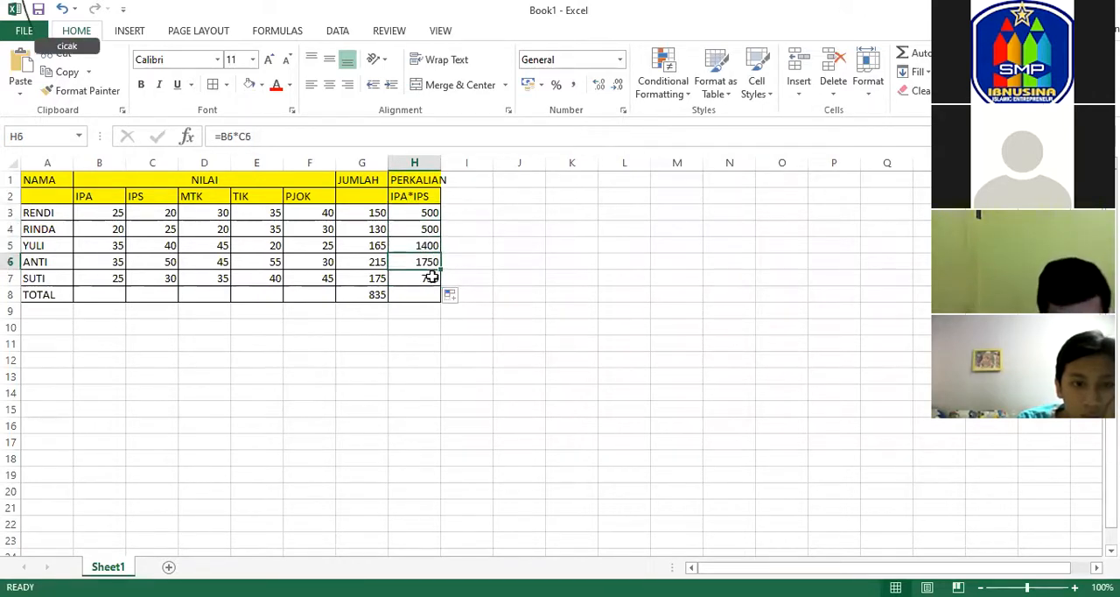
{"action": "left_click", "coordinate": [431, 277]}
Enter the column heading PENGURANGAN in I1 with the subheading MTK-IPA in I2.
{"action": "left_click", "coordinate": [468, 178]}
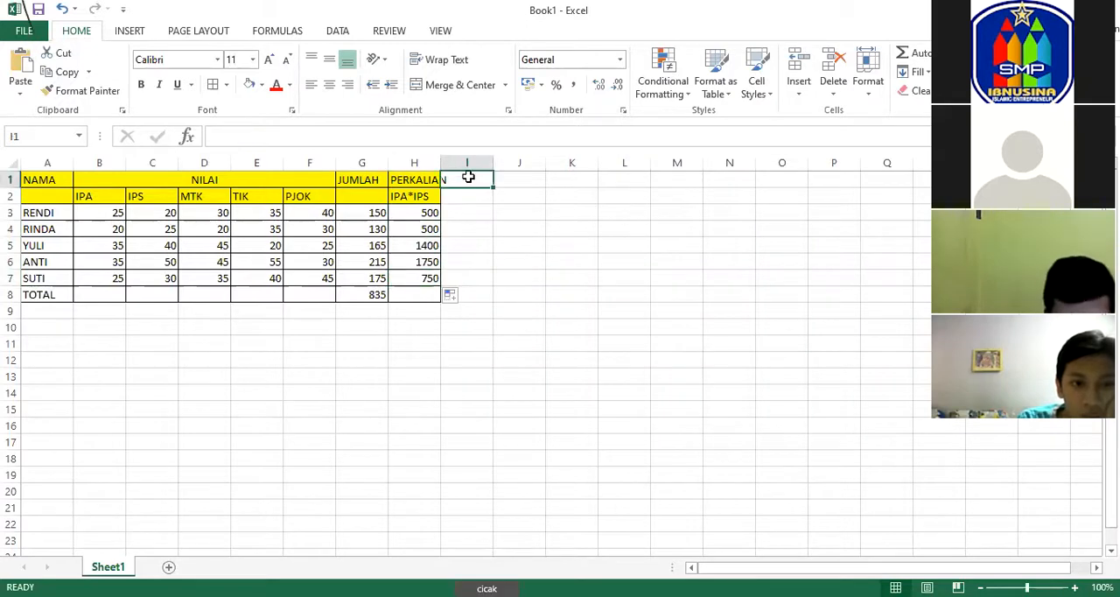
{"action": "type", "text": "PENGURANGAN"}
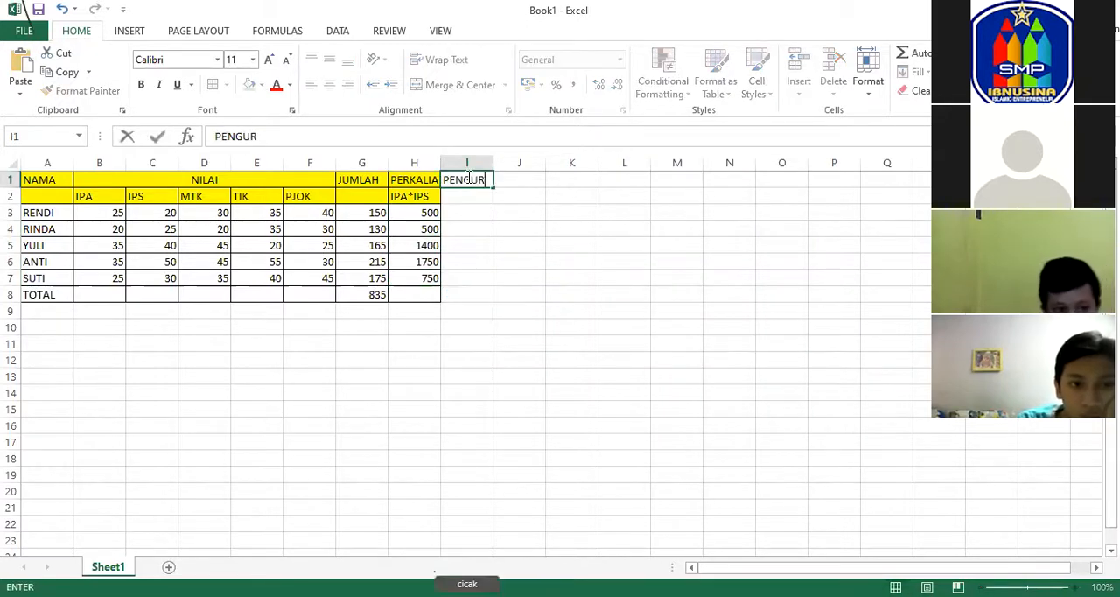
{"action": "left_click", "coordinate": [523, 195]}
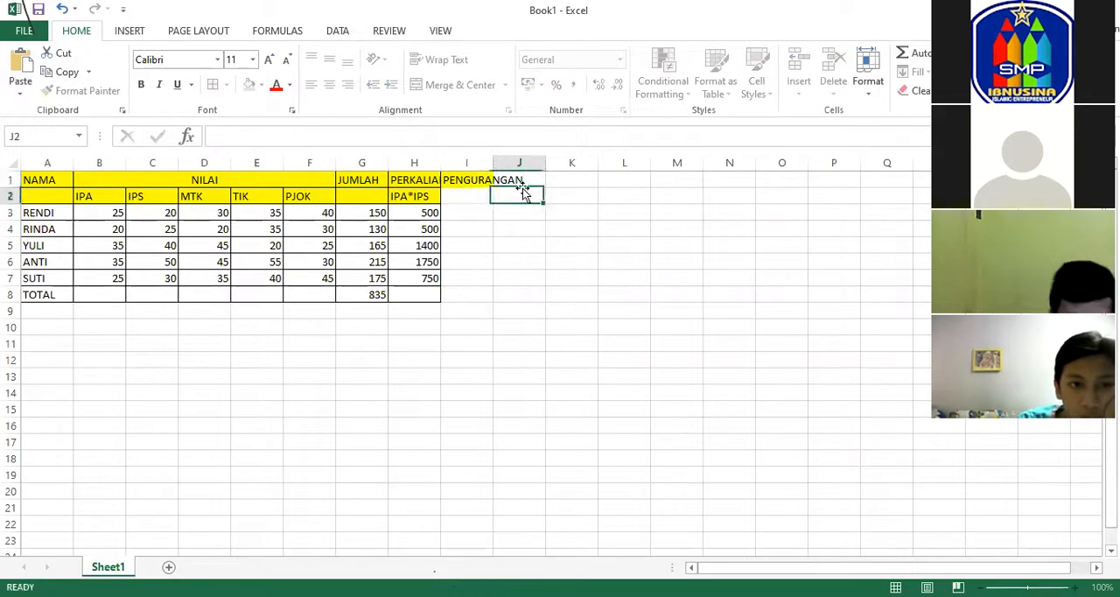
{"action": "left_click", "coordinate": [464, 193]}
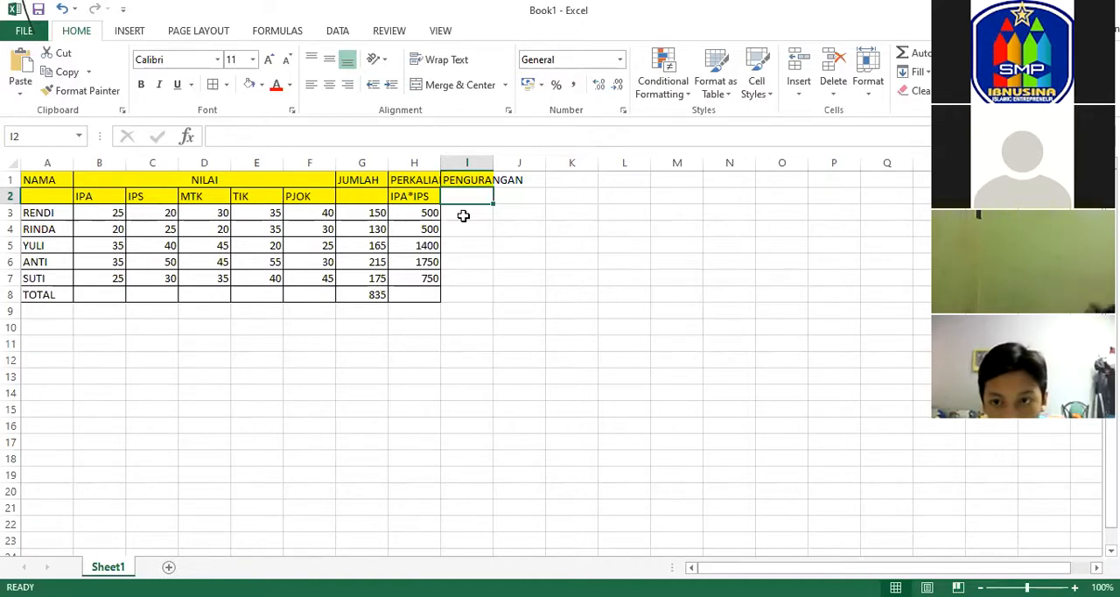
{"action": "type", "text": "MTK-"}
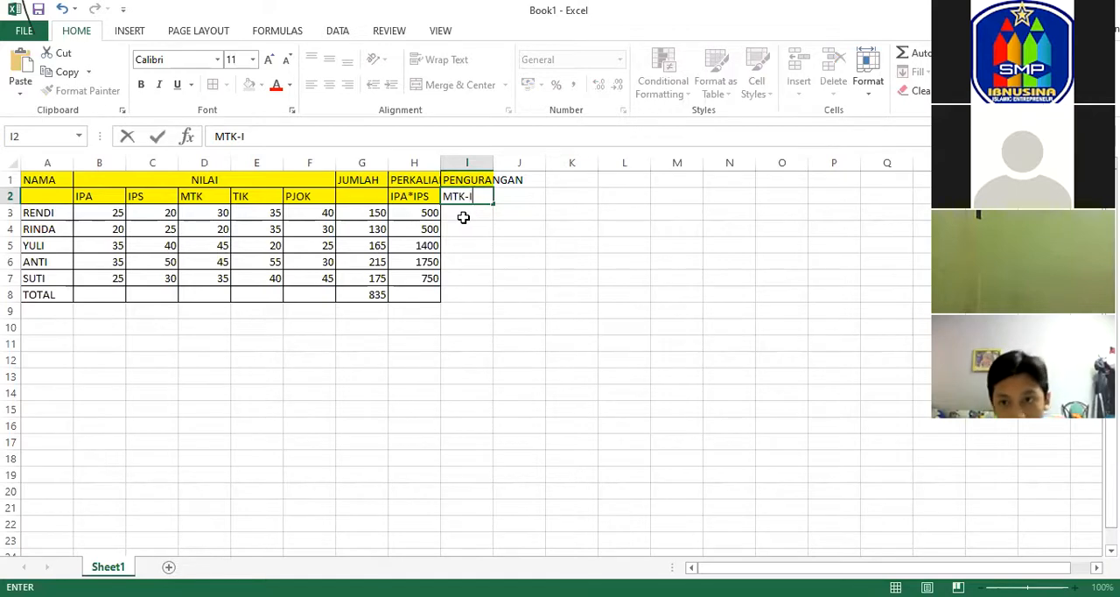
{"action": "type", "text": "IPA"}
{"action": "left_click", "coordinate": [519, 239]}
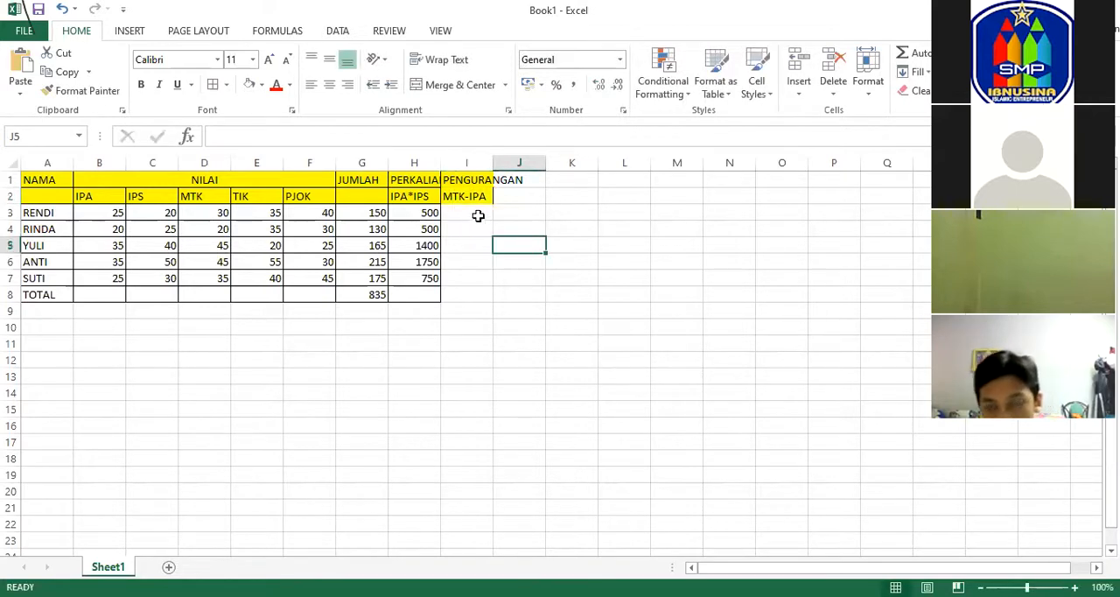
Add cell borders to I3:I8 so the new column matches the rest of the table.
{"action": "left_click_drag", "start_coordinate": [470, 210], "coordinate": [470, 297]}
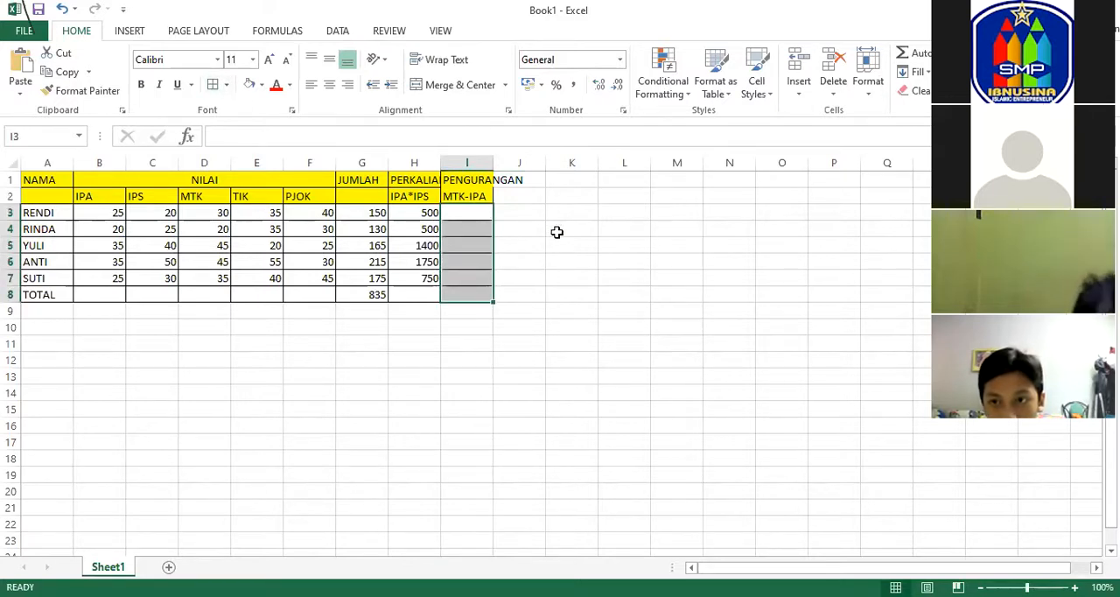
{"action": "left_click", "coordinate": [555, 230]}
{"action": "left_click", "coordinate": [486, 217]}
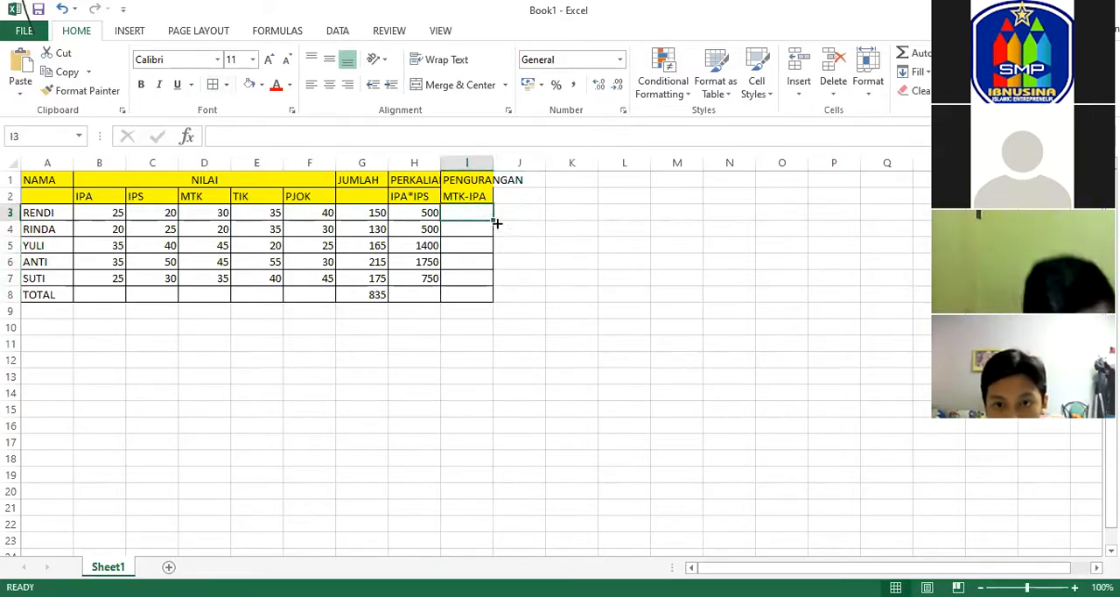
{"action": "left_click", "coordinate": [427, 260]}
Subtract the first student's IPA score from the MTK score in I3 with =D3-B3.
{"action": "left_click", "coordinate": [470, 215]}
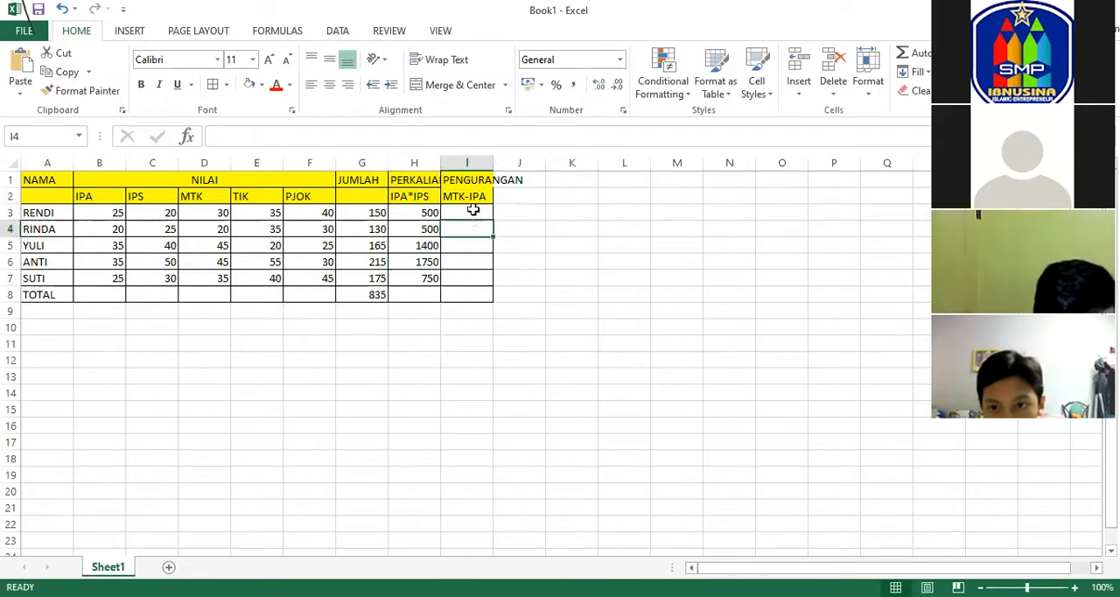
{"action": "type", "text": "="}
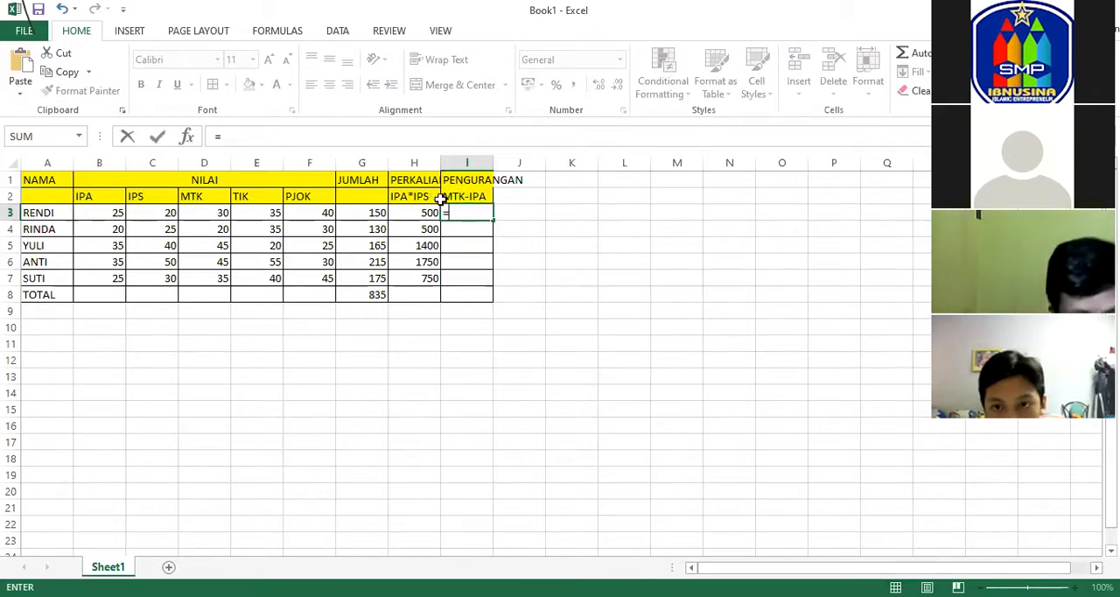
{"action": "left_click", "coordinate": [205, 212]}
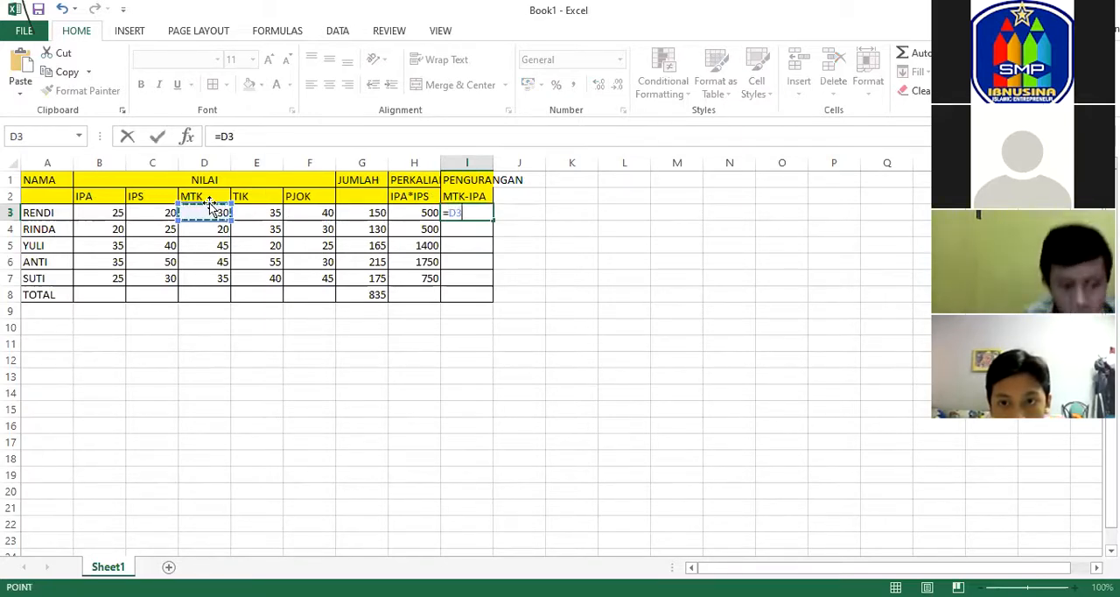
{"action": "type", "text": "-"}
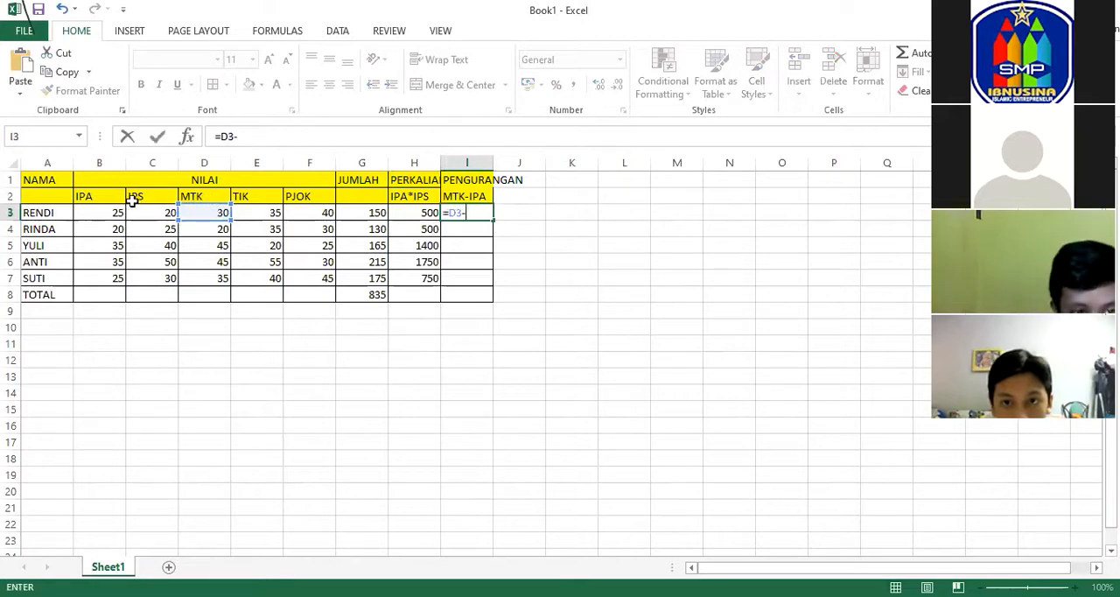
{"action": "left_click", "coordinate": [100, 212]}
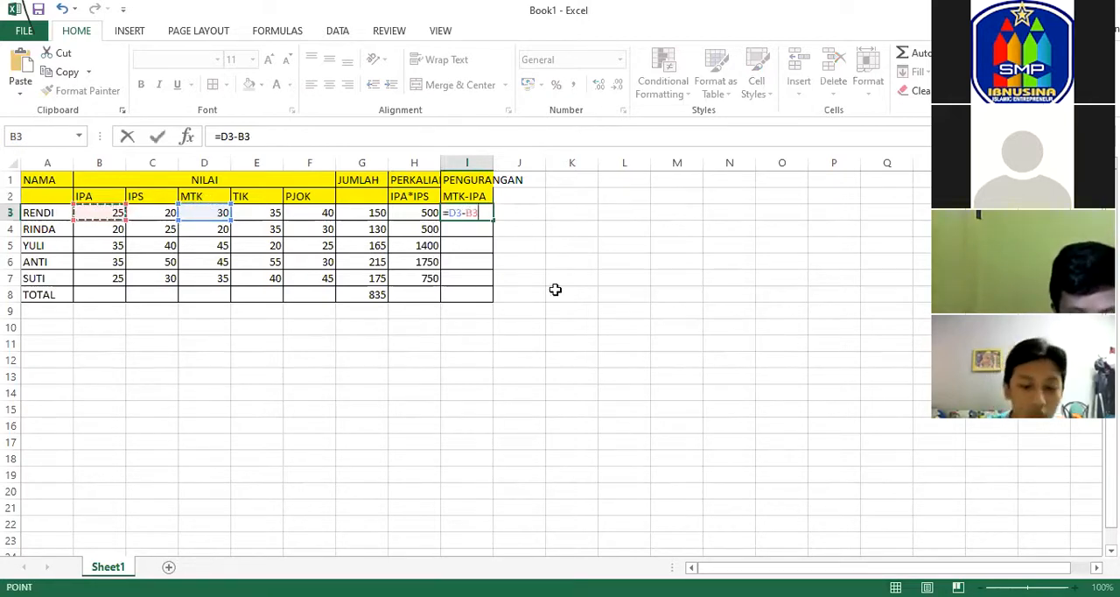
{"action": "key", "text": "Return"}
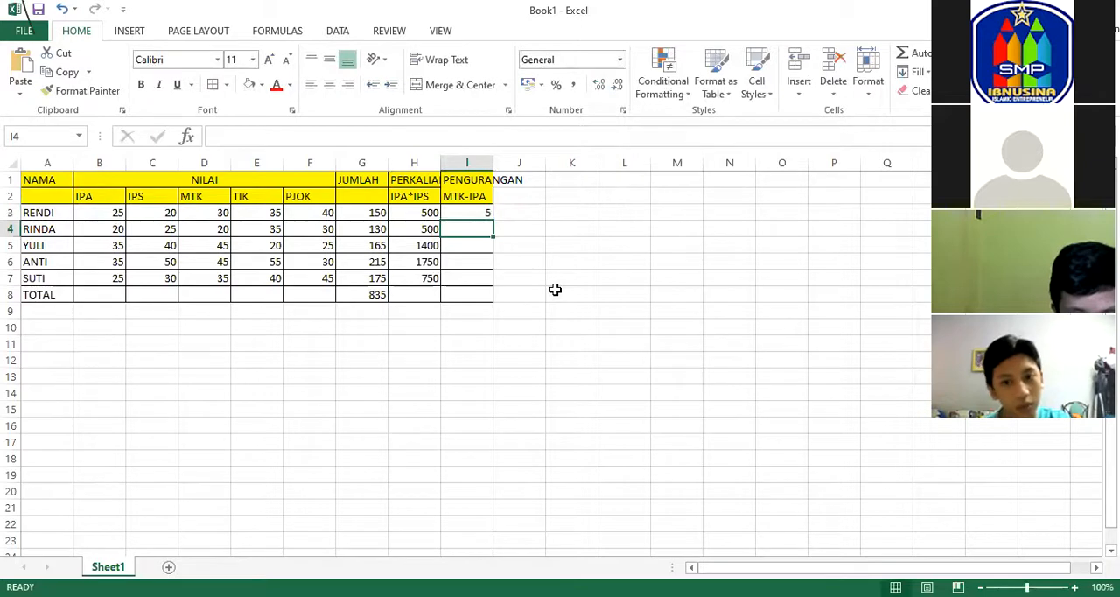
Subtract the second student's IPA score from the MTK score in I4 with =D4-B4.
{"action": "type", "text": "="}
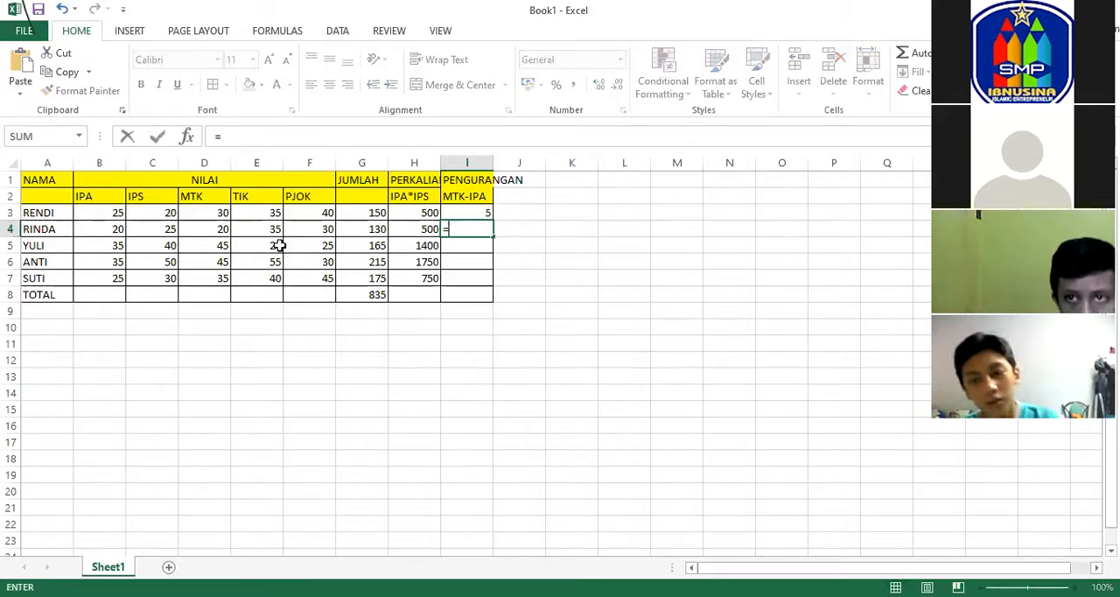
{"action": "left_click", "coordinate": [209, 230]}
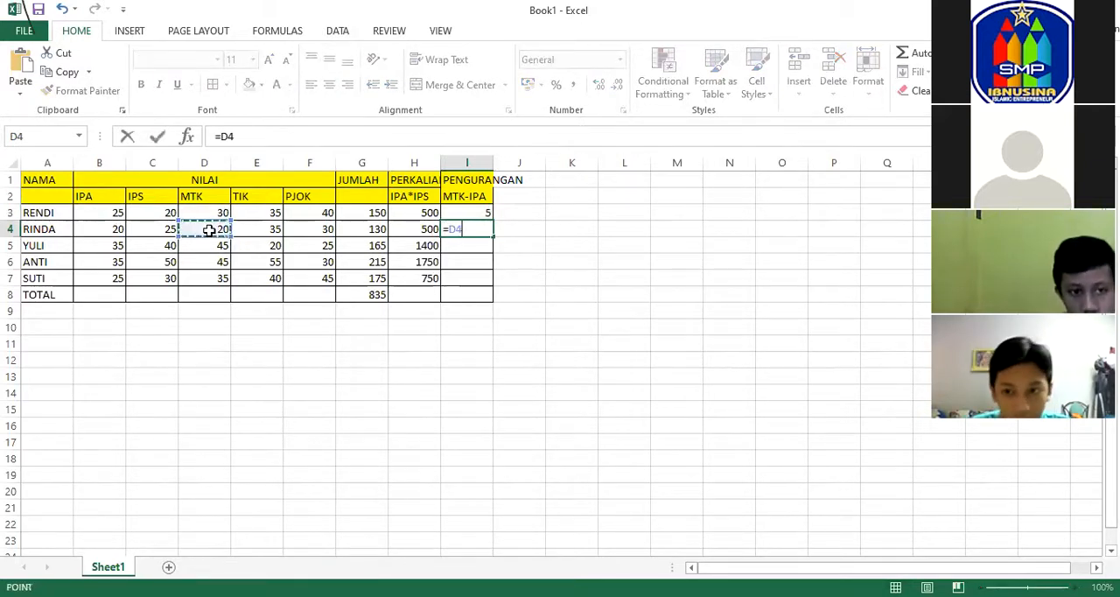
{"action": "type", "text": "-"}
{"action": "left_click", "coordinate": [115, 227]}
{"action": "key", "text": "Return"}
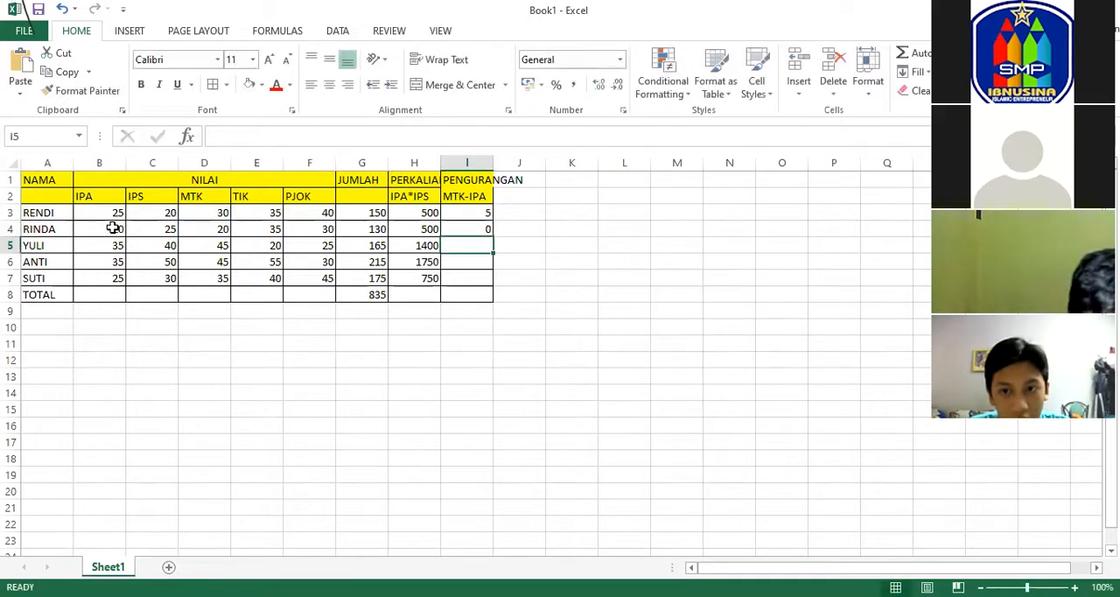
Fill the subtraction formula from I4 down through I7 and check the copied formulas.
{"action": "left_click", "coordinate": [483, 226]}
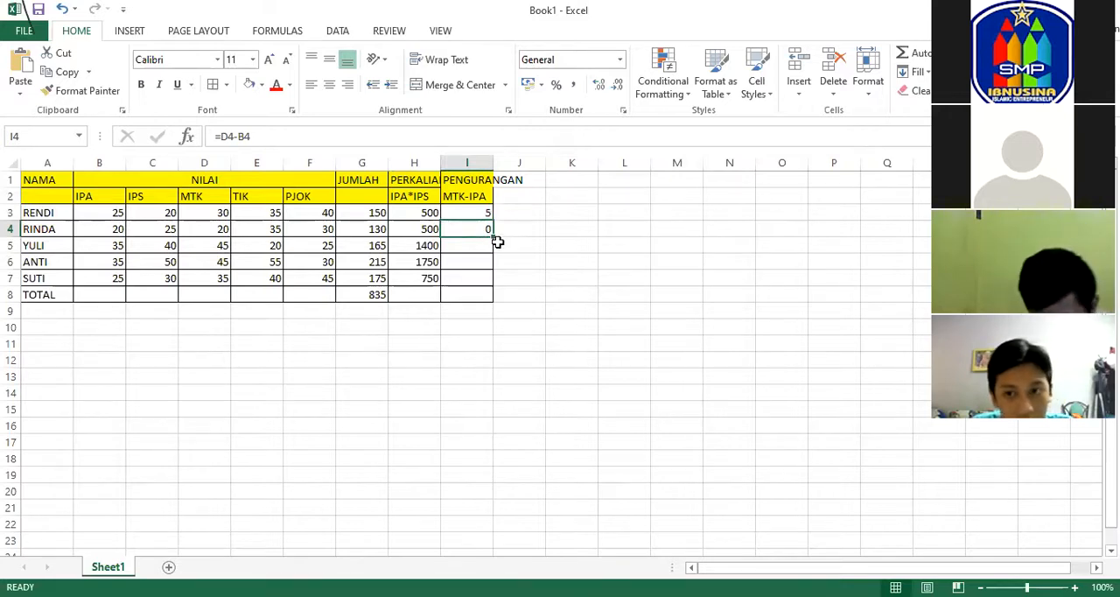
{"action": "left_click_drag", "start_coordinate": [494, 238], "coordinate": [494, 287]}
{"action": "left_click", "coordinate": [502, 259]}
{"action": "left_click", "coordinate": [485, 247]}
{"action": "left_click", "coordinate": [486, 266]}
{"action": "left_click", "coordinate": [482, 277]}
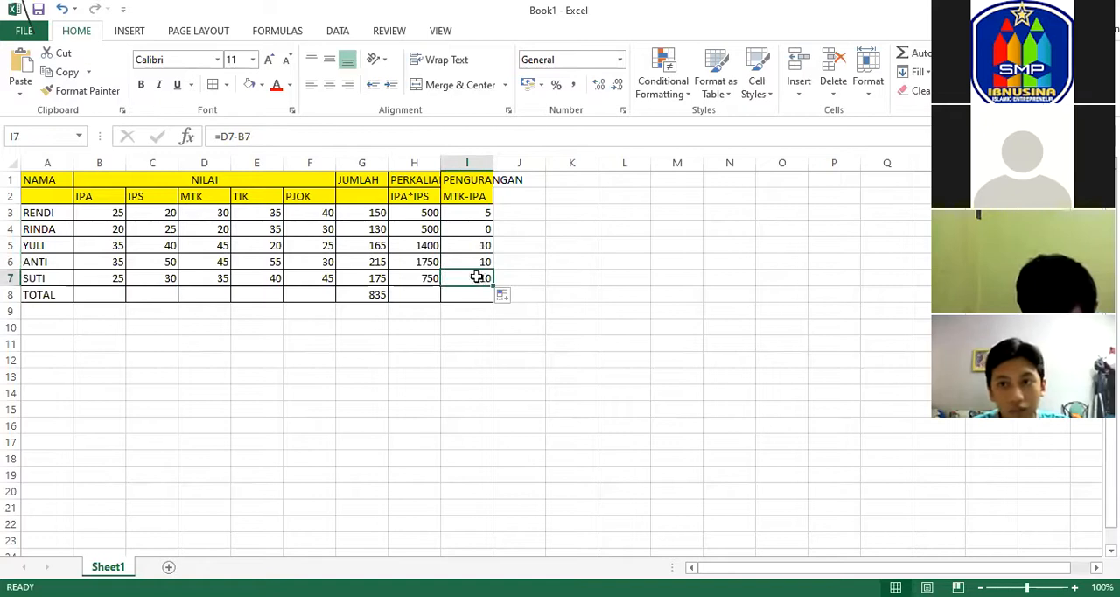
Compare the sum, multiplication and subtraction formulas in G3, H3 and I3.
{"action": "left_click", "coordinate": [468, 225]}
{"action": "left_click", "coordinate": [352, 211]}
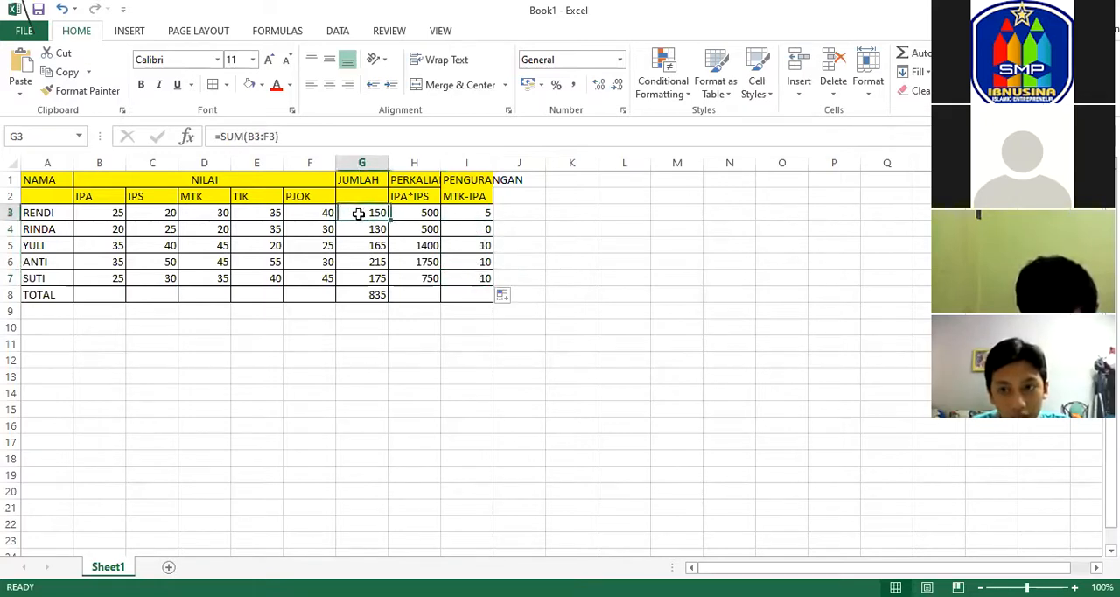
{"action": "left_click", "coordinate": [430, 214]}
{"action": "left_click", "coordinate": [479, 215]}
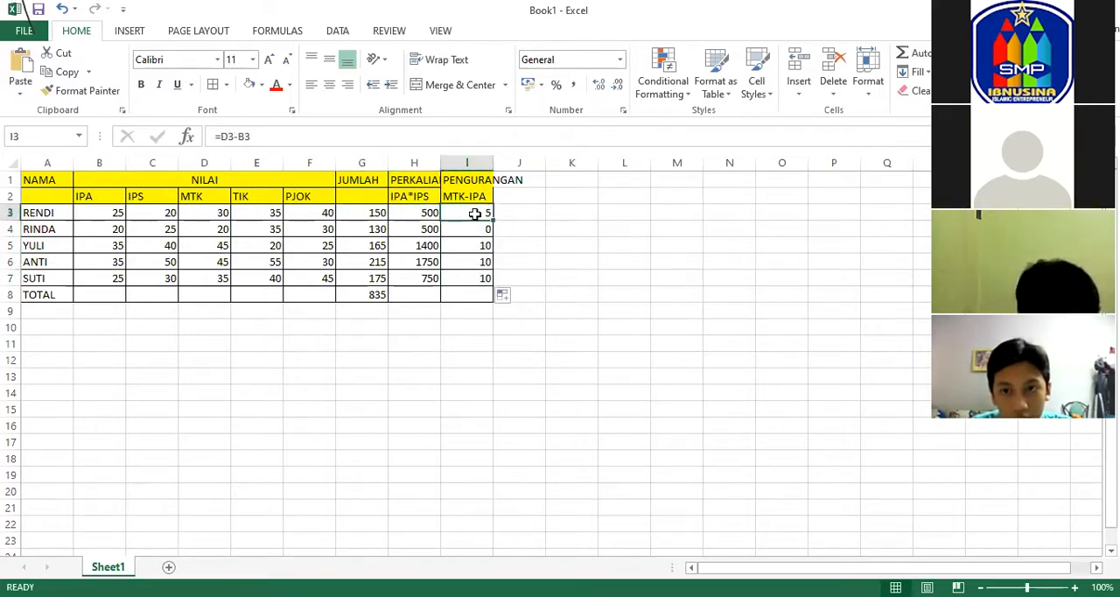
Fit column I to its heading and enter the new column heading PEMBAGIAN in J1.
{"action": "double_click", "coordinate": [492, 156]}
{"action": "left_click", "coordinate": [565, 180]}
{"action": "type", "text": "P"}
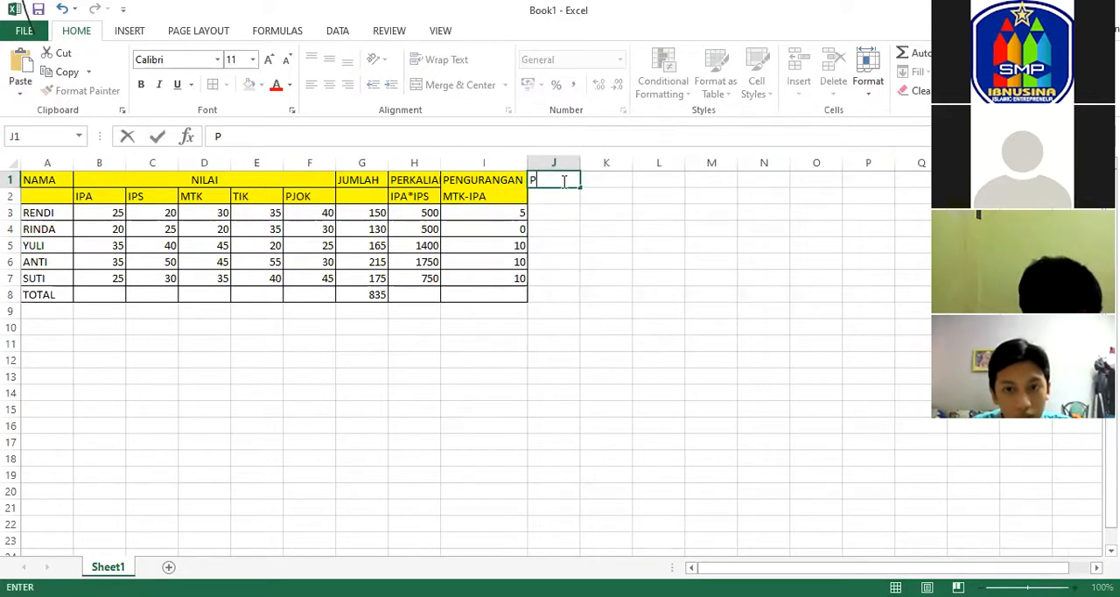
{"action": "type", "text": "EMBAGIAN"}
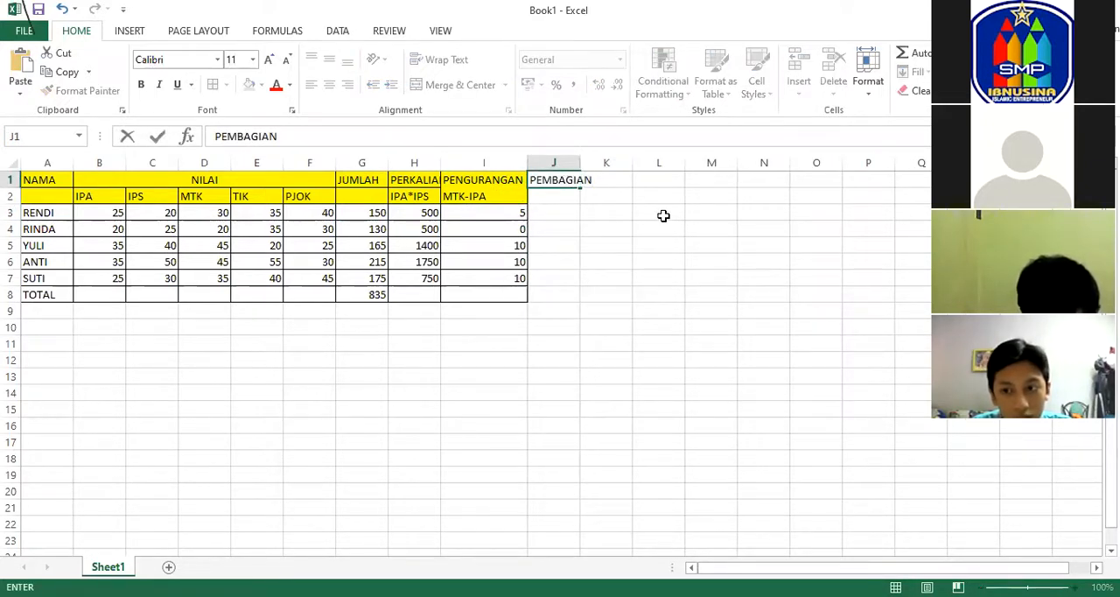
{"action": "left_click", "coordinate": [628, 224]}
Enter the subheading HASIL KALI IPAIPS in J2 under the PEMBAGIAN heading.
{"action": "left_click", "coordinate": [557, 196]}
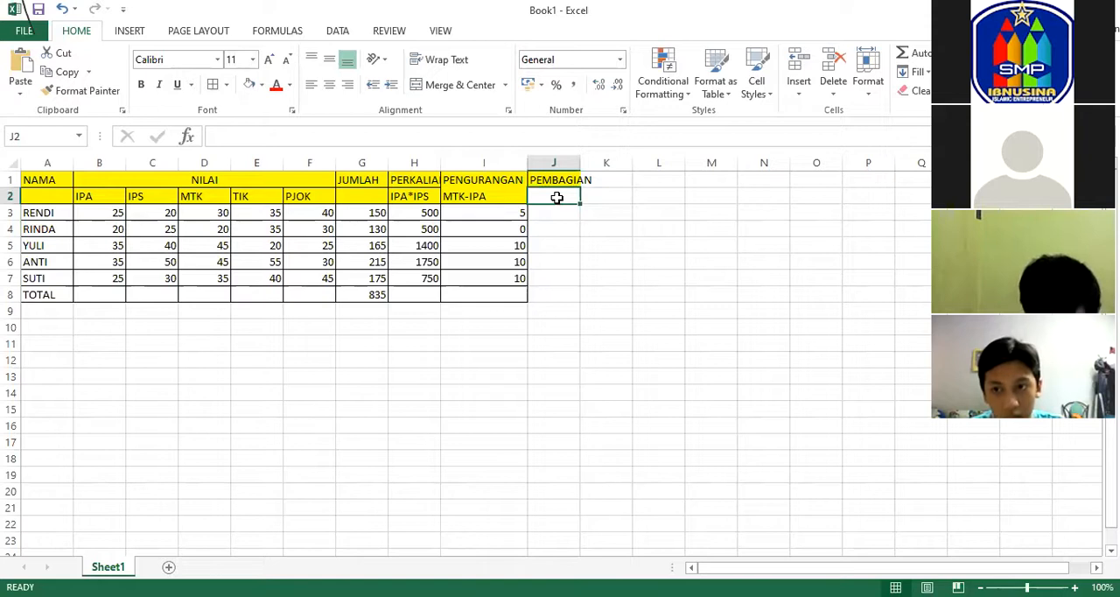
{"action": "left_click", "coordinate": [412, 212]}
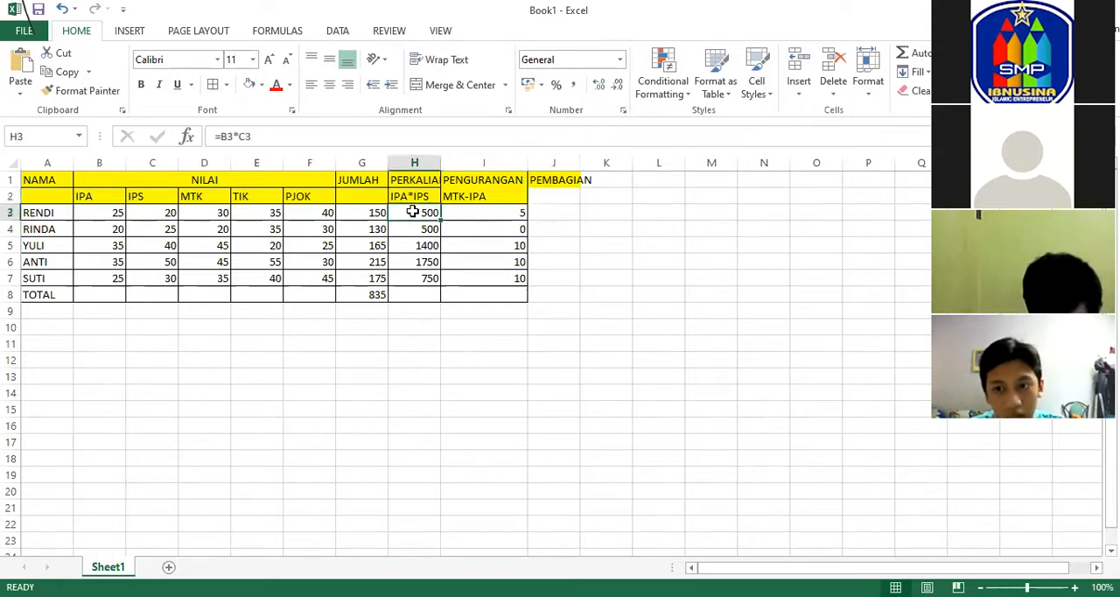
{"action": "left_click", "coordinate": [557, 197]}
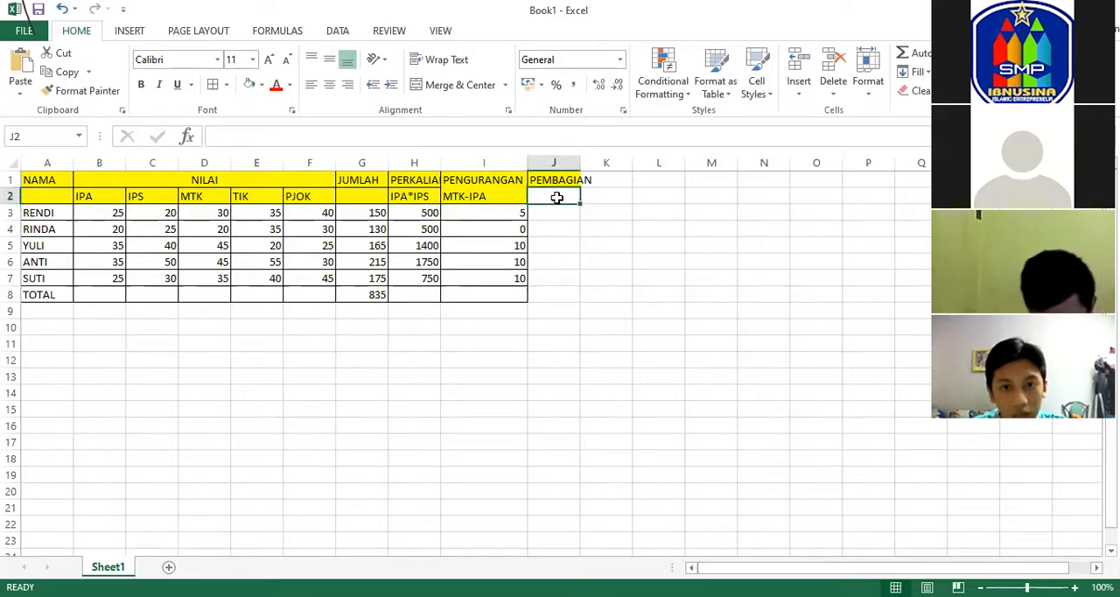
{"action": "type", "text": "HASIL KALI IP"}
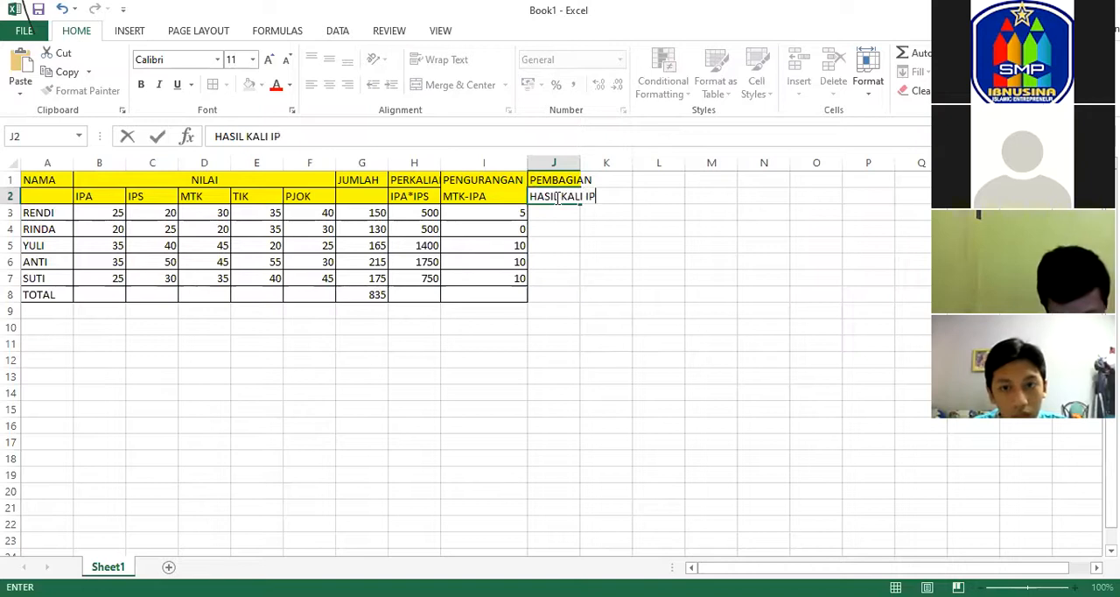
{"action": "type", "text": "AIPS"}
{"action": "key", "text": "Return"}
{"action": "left_click", "coordinate": [567, 198]}
{"action": "left_click", "coordinate": [623, 196]}
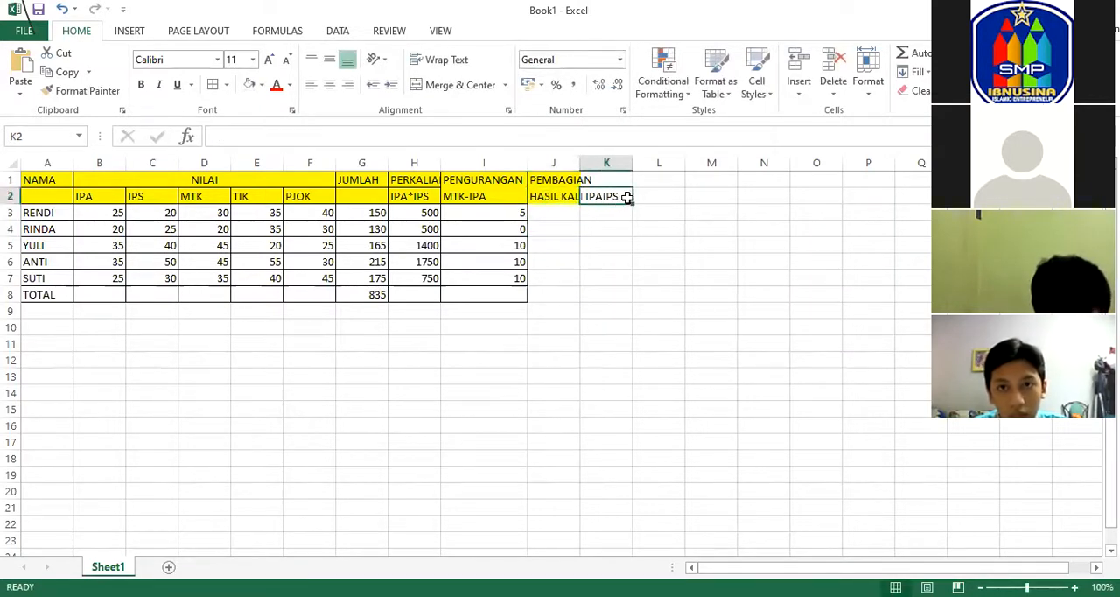
Extend the subheading in J2 to read HASIL KALI IPAIPS/IPA.
{"action": "left_click", "coordinate": [571, 196]}
{"action": "left_click", "coordinate": [385, 133]}
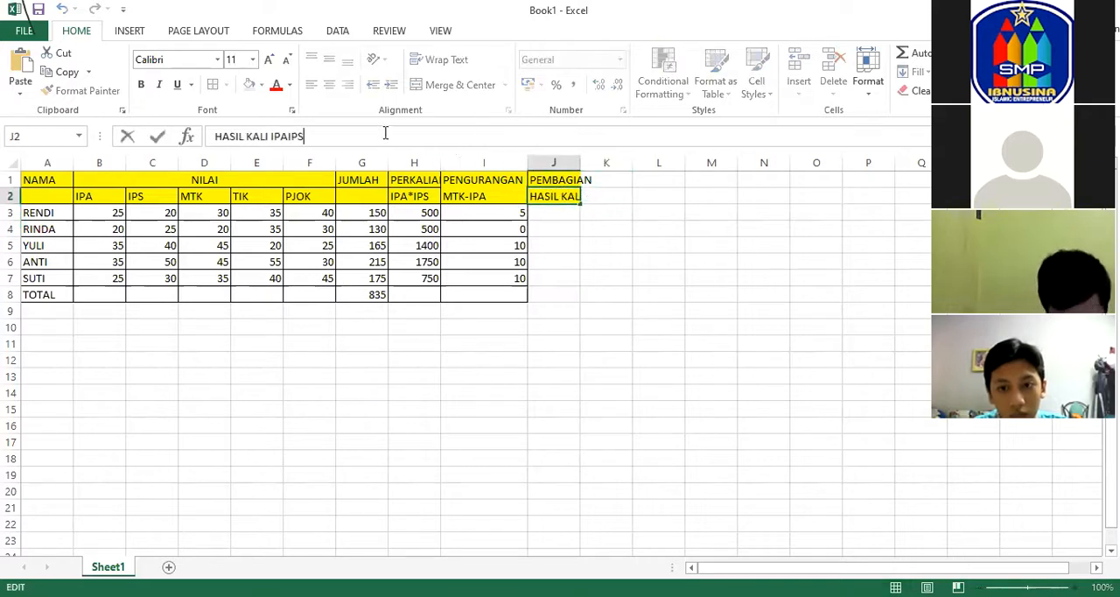
{"action": "type", "text": "/"}
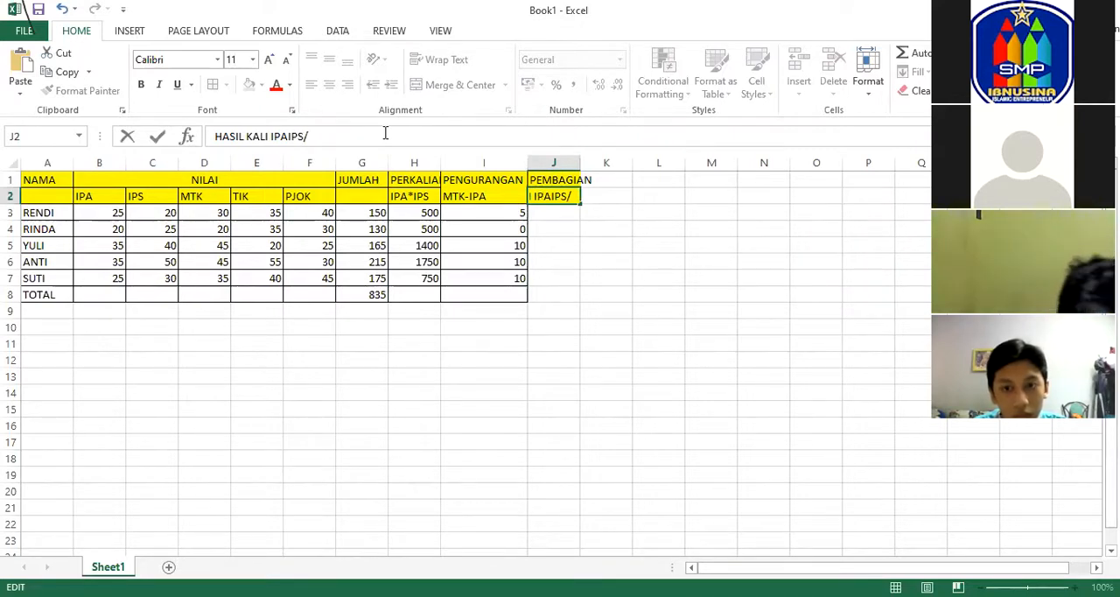
{"action": "type", "text": "IPA"}
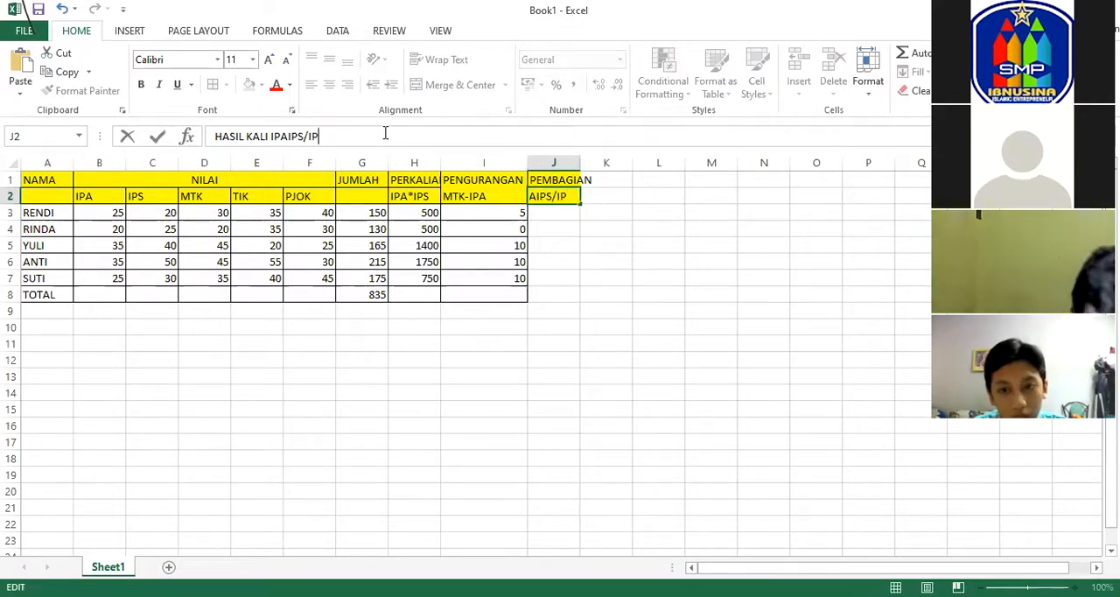
{"action": "left_click", "coordinate": [632, 224]}
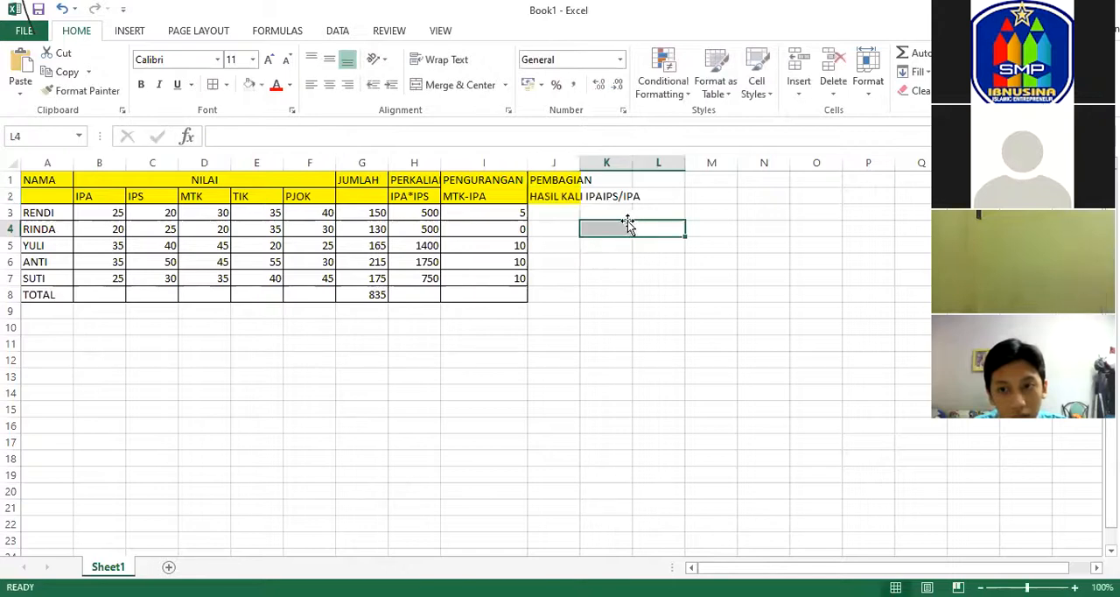
Add cell borders to the empty PEMBAGIAN cells J3 through J8.
{"action": "left_click", "coordinate": [555, 211]}
{"action": "left_click_drag", "start_coordinate": [554, 211], "coordinate": [552, 292]}
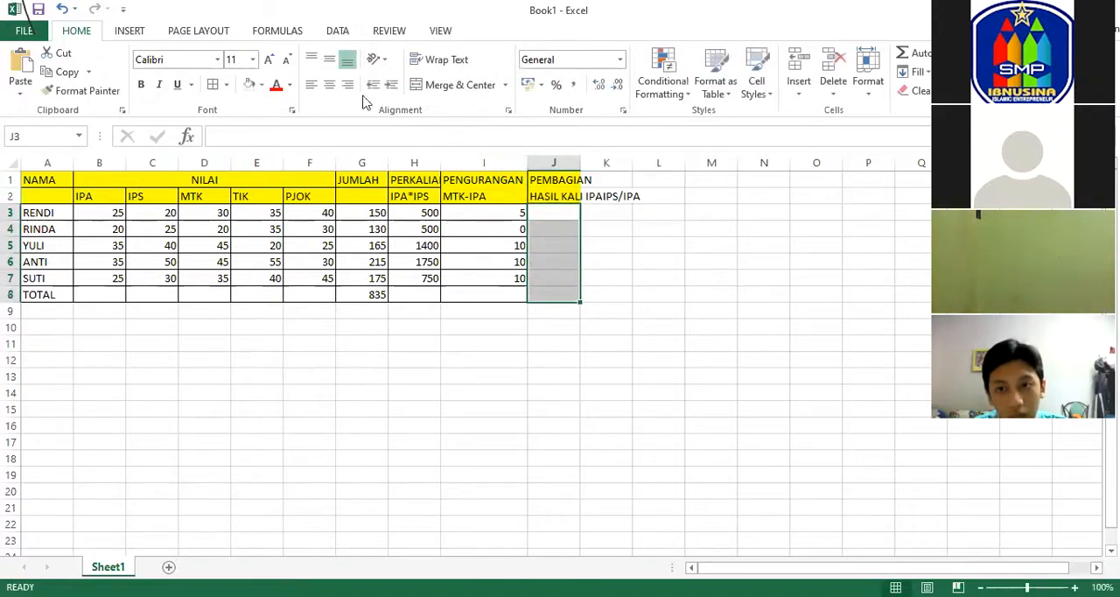
{"action": "left_click", "coordinate": [215, 84]}
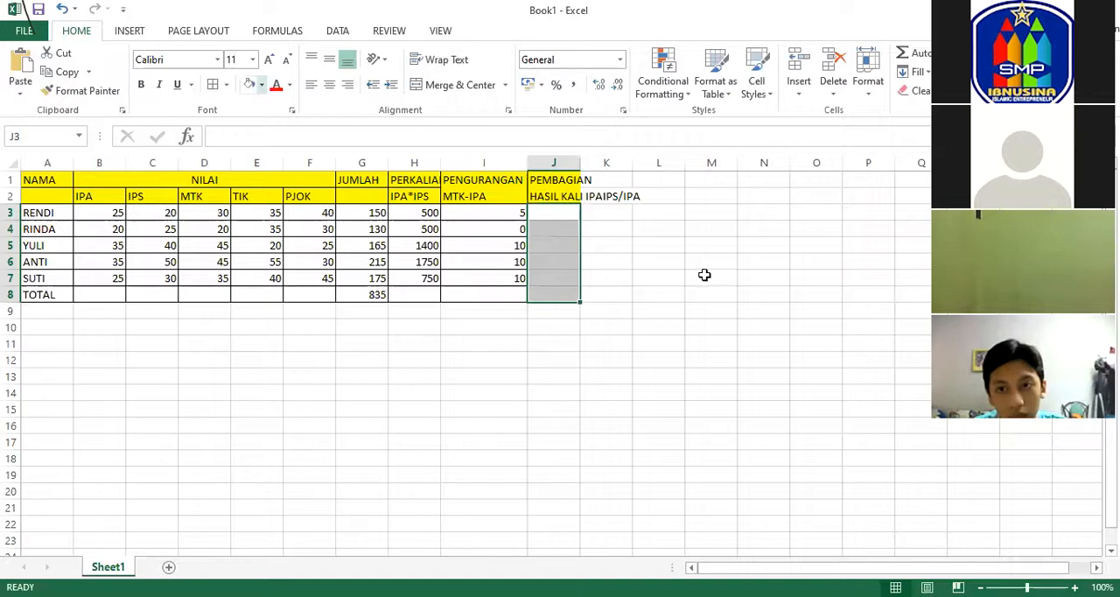
{"action": "left_click", "coordinate": [706, 275]}
Enter the division formula =H3/B3 in J3, dividing the multiplication result by the IPA score.
{"action": "left_click", "coordinate": [417, 212]}
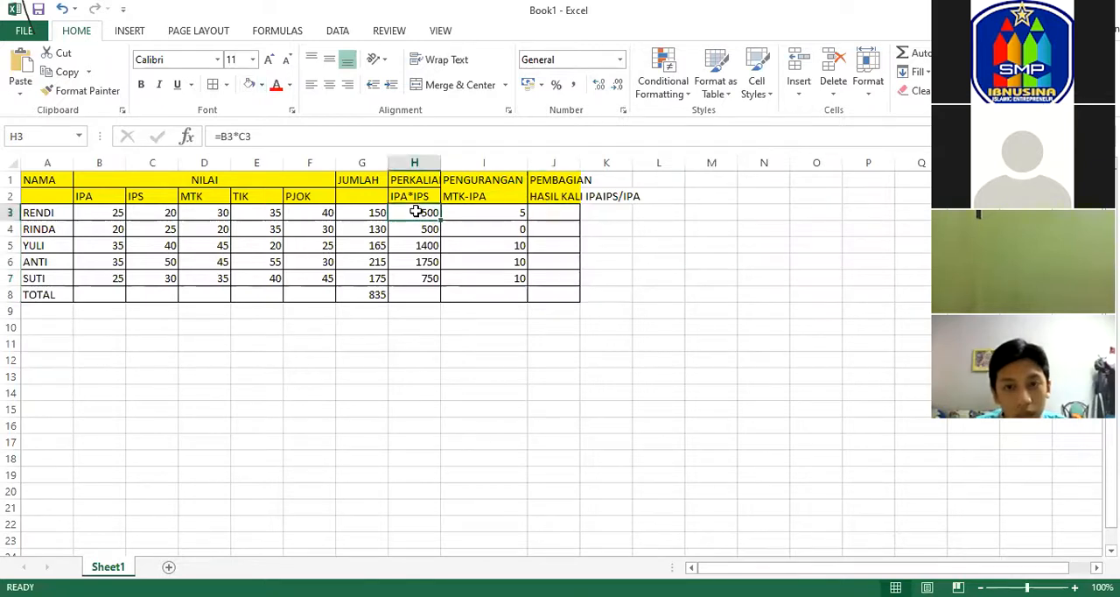
{"action": "left_click", "coordinate": [555, 210]}
{"action": "type", "text": "="}
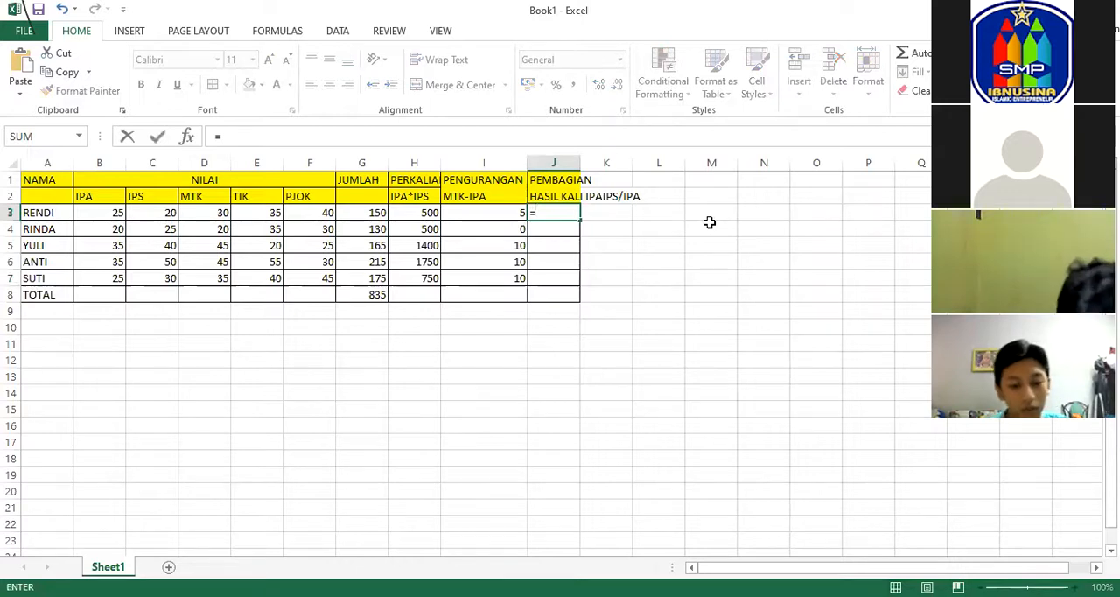
{"action": "left_click", "coordinate": [423, 212]}
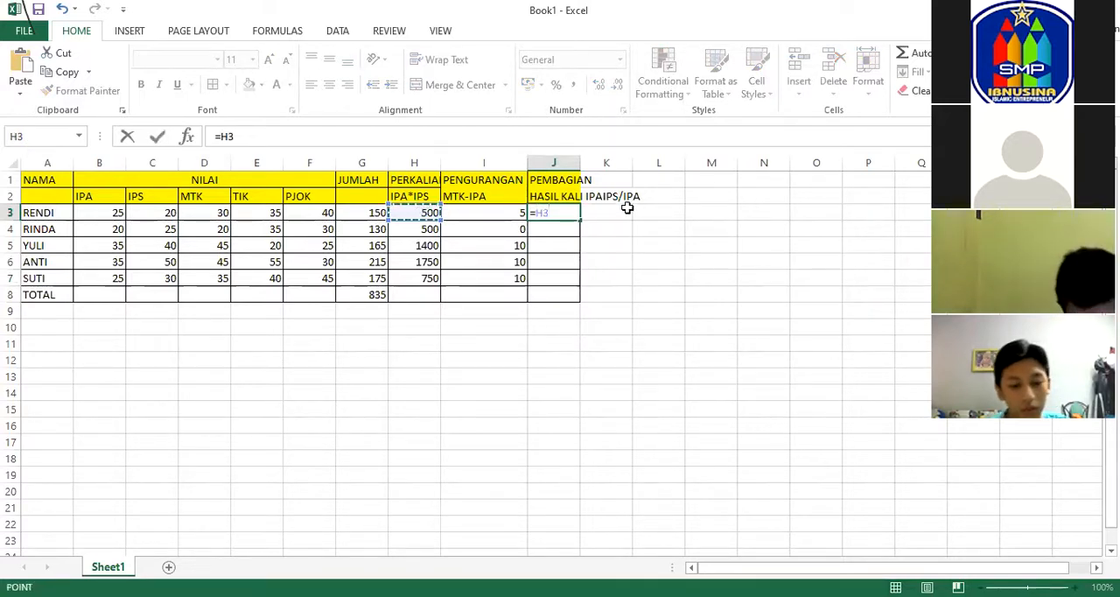
{"action": "type", "text": "/"}
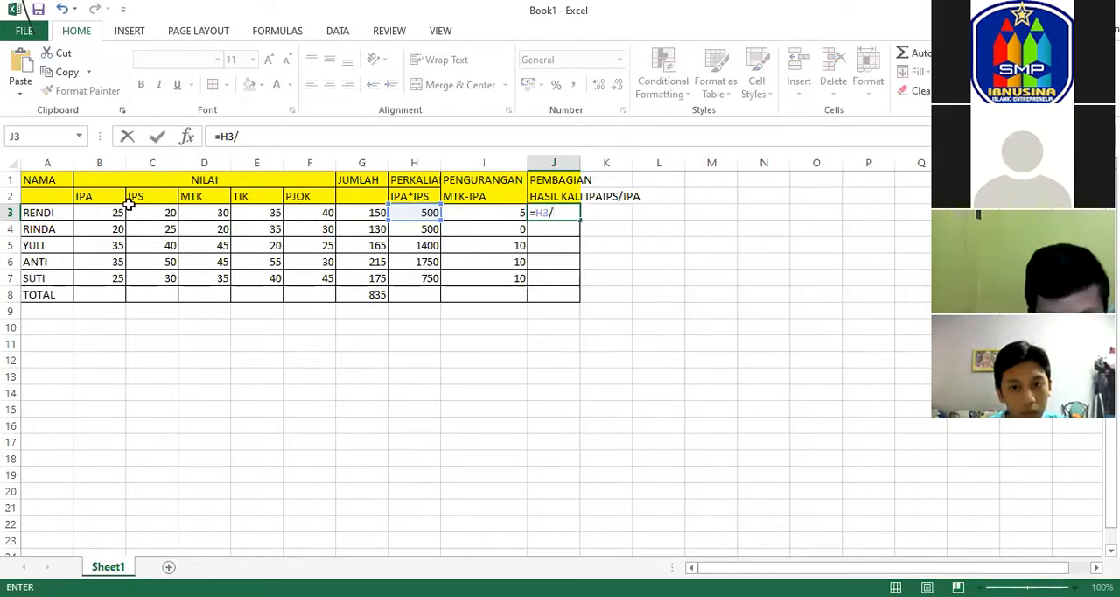
{"action": "left_click", "coordinate": [126, 207]}
{"action": "key", "text": "Return"}
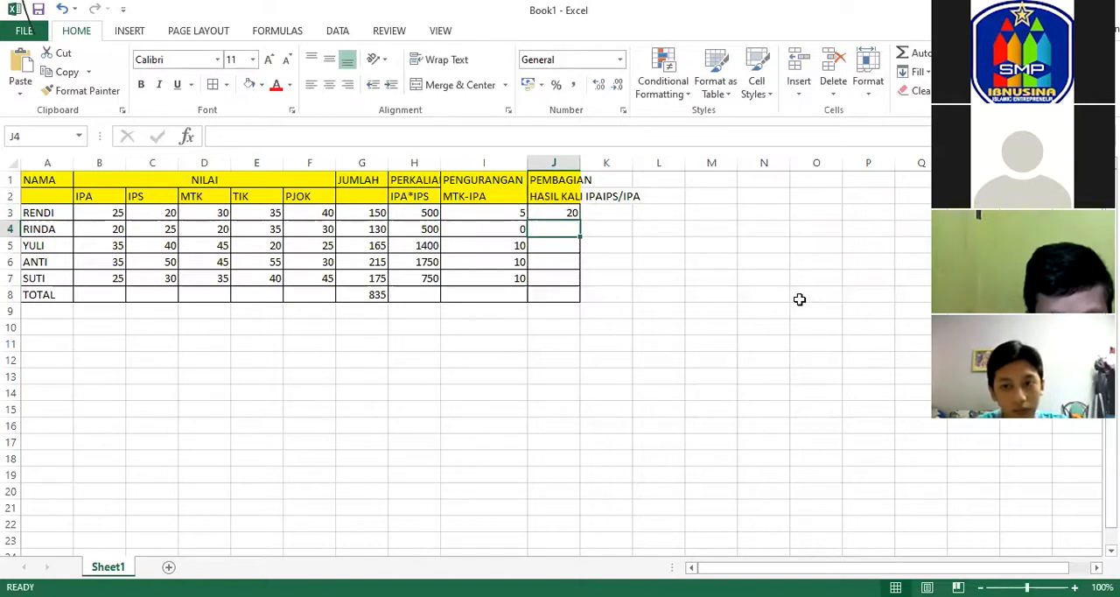
Enter the division formula =H4/B4 in J4 for the second student.
{"action": "type", "text": "="}
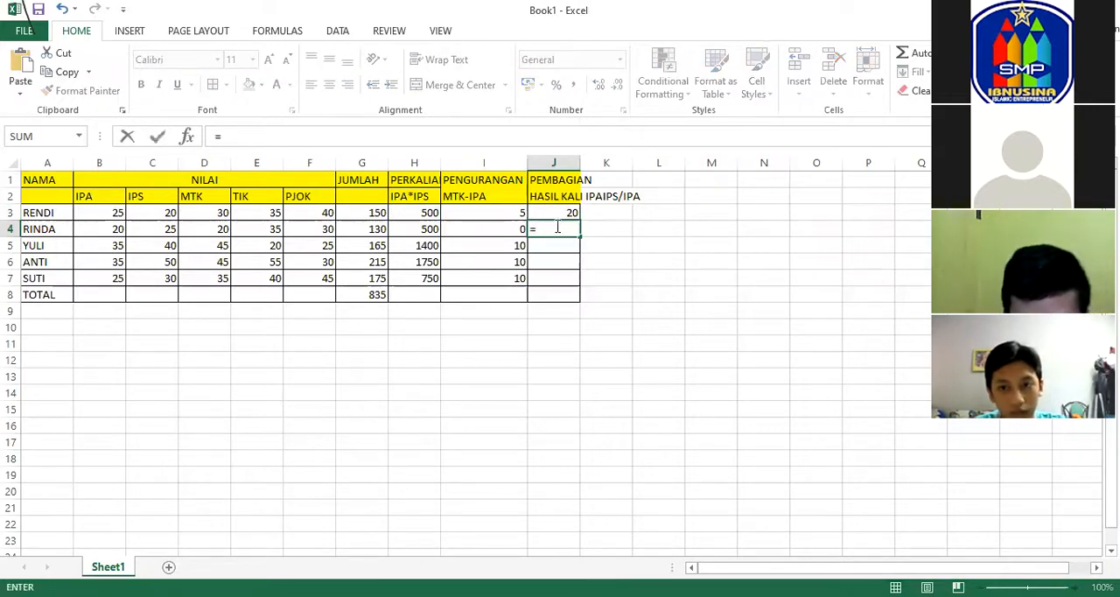
{"action": "left_click", "coordinate": [424, 229]}
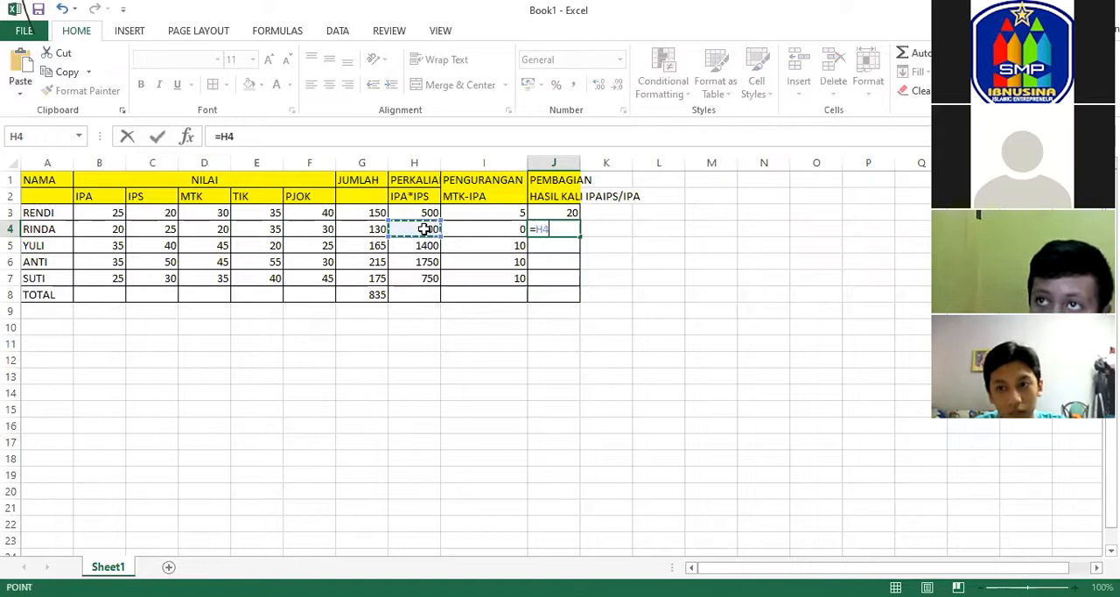
{"action": "type", "text": "/"}
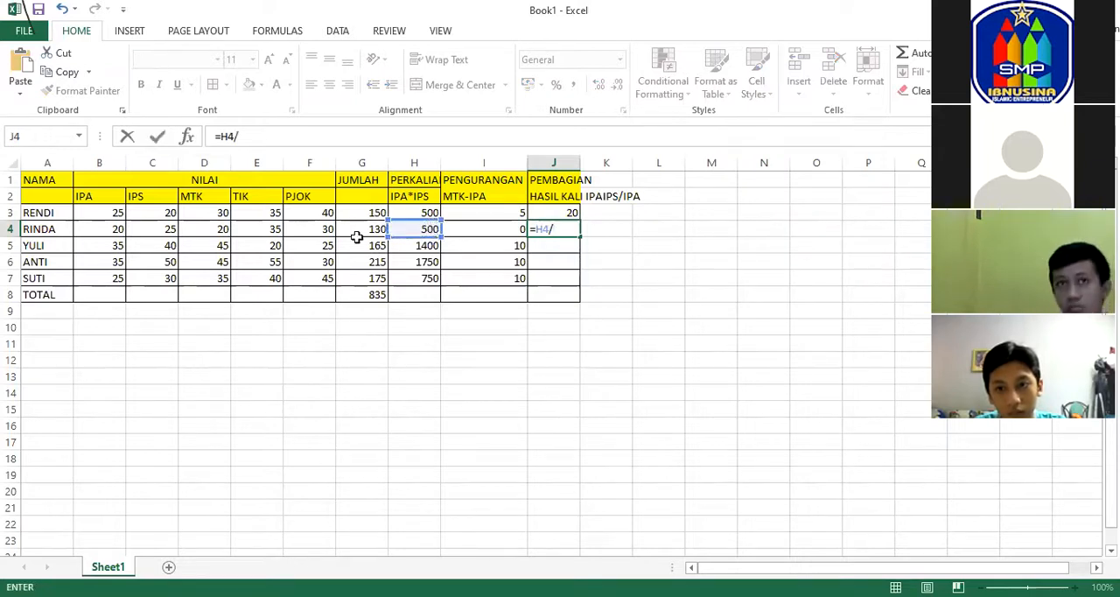
{"action": "left_click", "coordinate": [109, 229]}
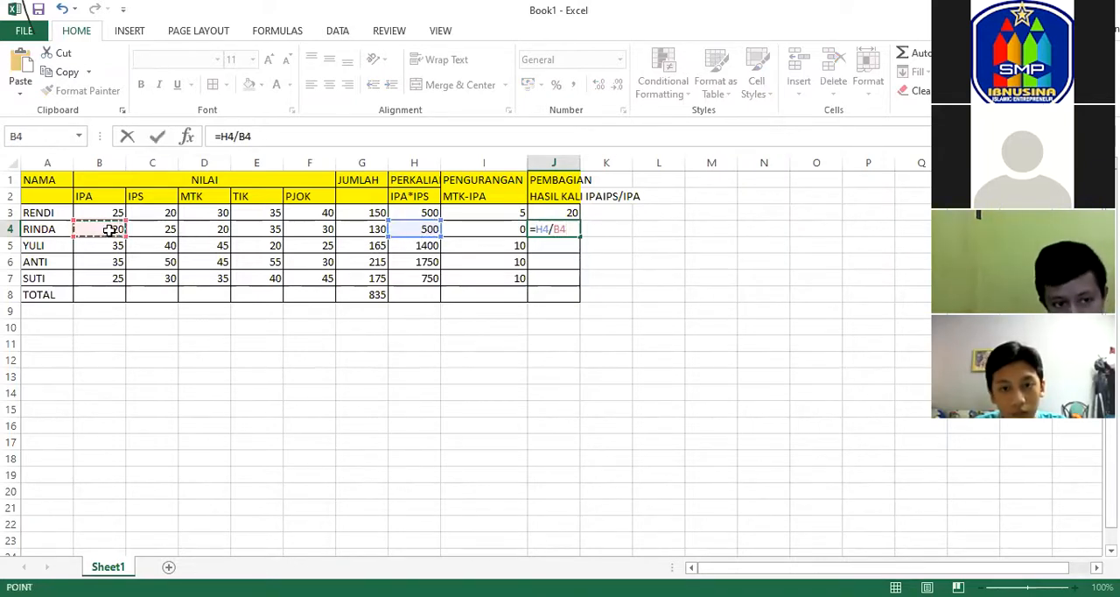
{"action": "key", "text": "Return"}
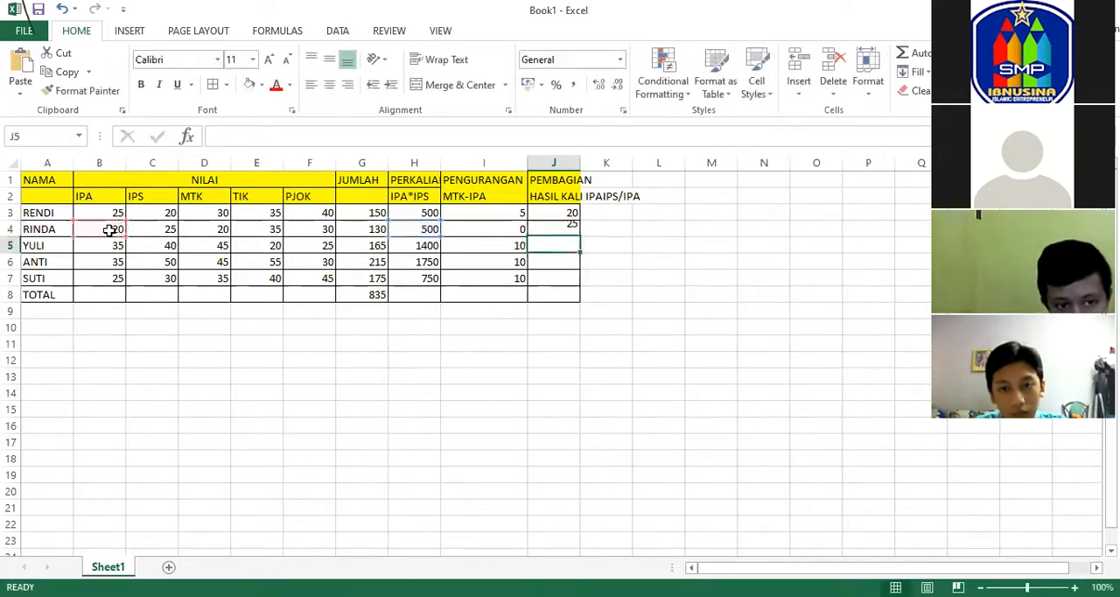
Fill the division formula from J4 down through J7.
{"action": "left_click", "coordinate": [554, 226]}
{"action": "left_click_drag", "start_coordinate": [578, 232], "coordinate": [582, 279]}
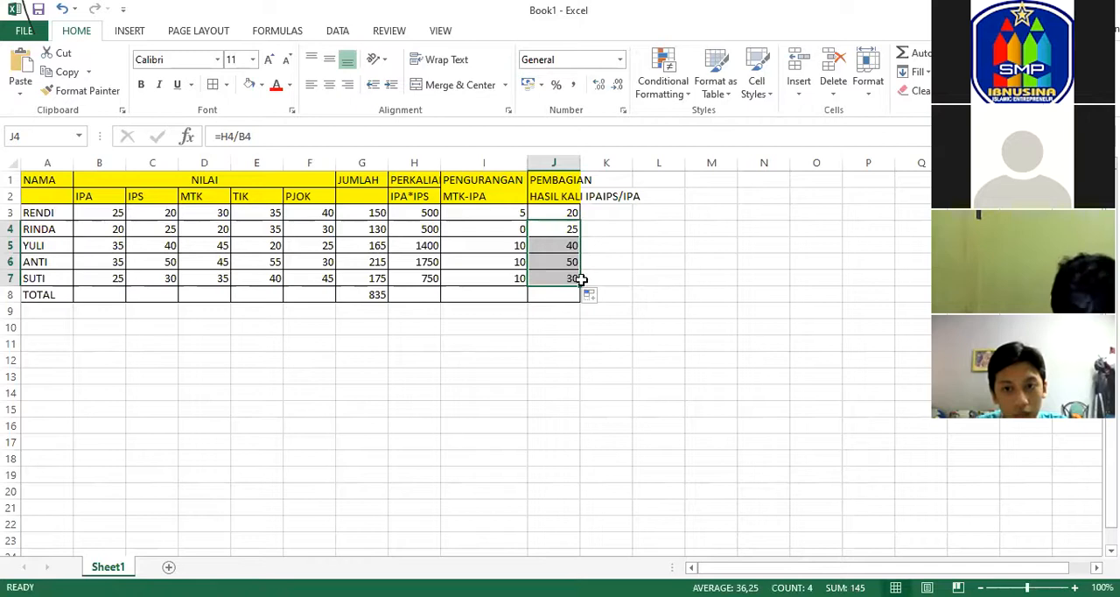
{"action": "left_click", "coordinate": [607, 246]}
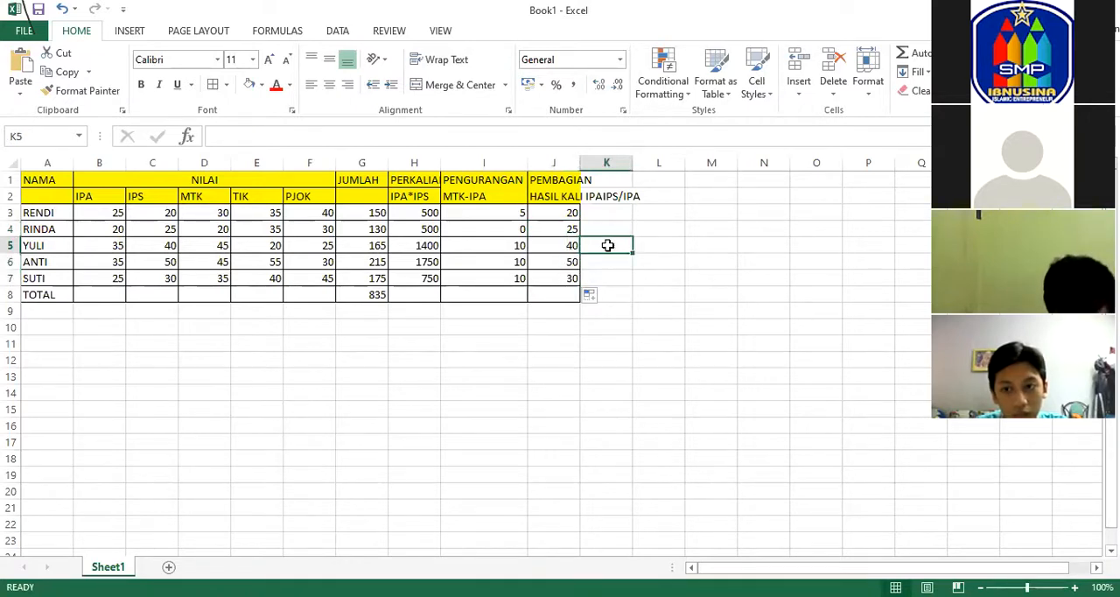
Fit column J to the width of its subheading.
{"action": "left_click_drag", "start_coordinate": [33, 179], "coordinate": [558, 292]}
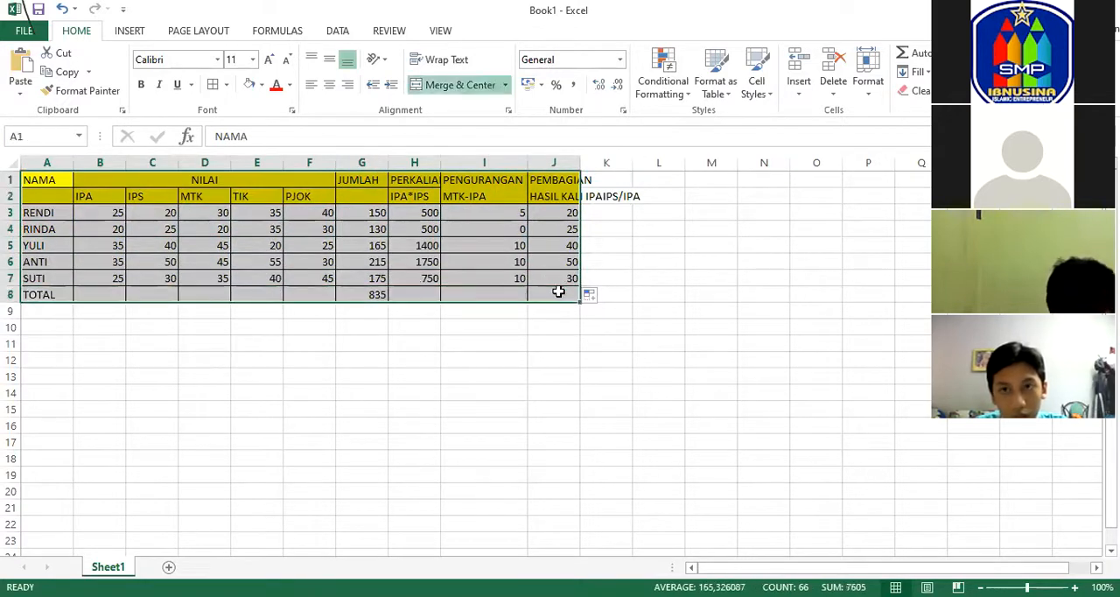
{"action": "left_click", "coordinate": [668, 254]}
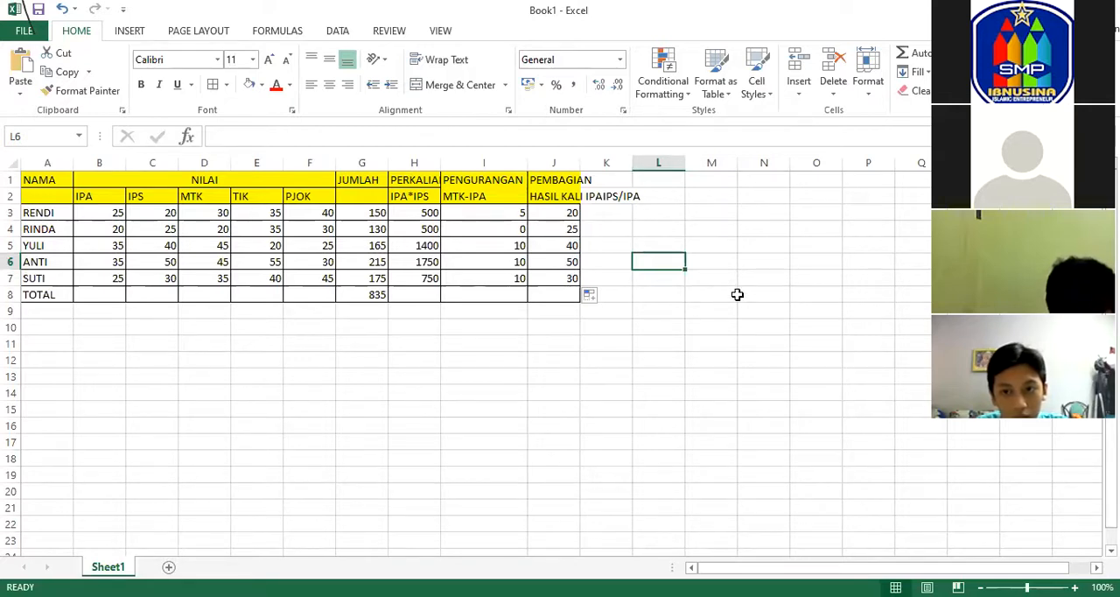
{"action": "double_click", "coordinate": [580, 162]}
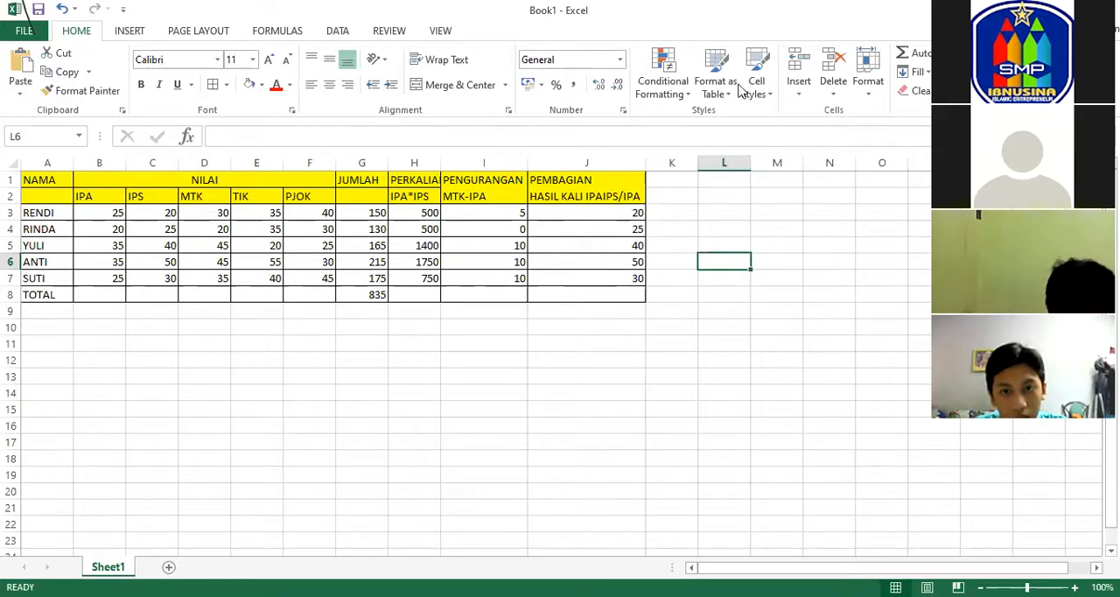
Check the subtraction formulas in column I and the division formulas in J3 through J7.
{"action": "left_click", "coordinate": [488, 218]}
{"action": "left_click", "coordinate": [486, 245]}
{"action": "left_click", "coordinate": [492, 278]}
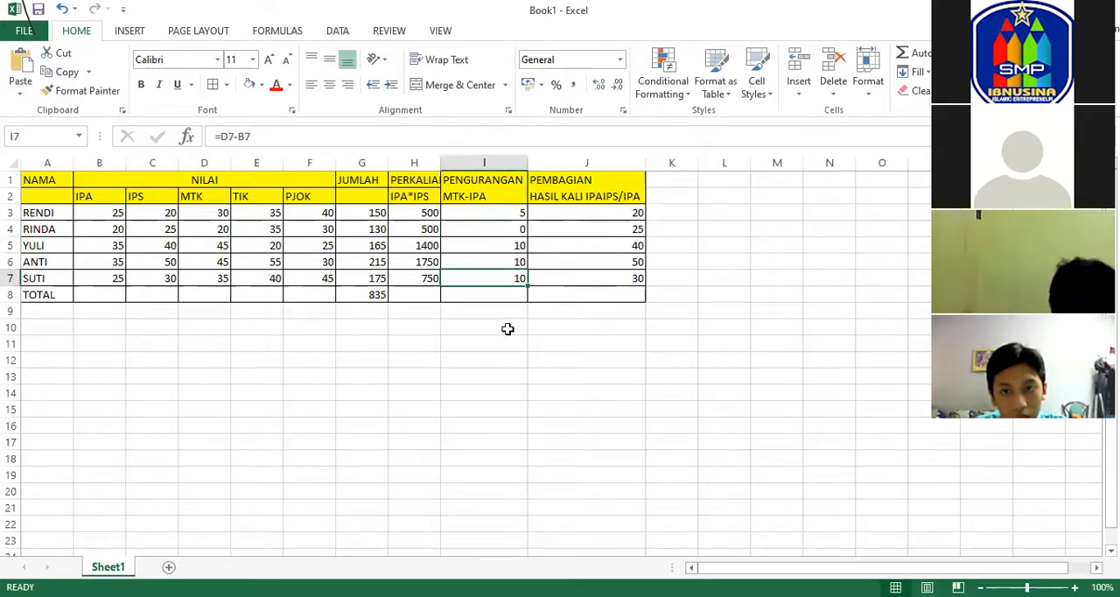
{"action": "left_click", "coordinate": [509, 357]}
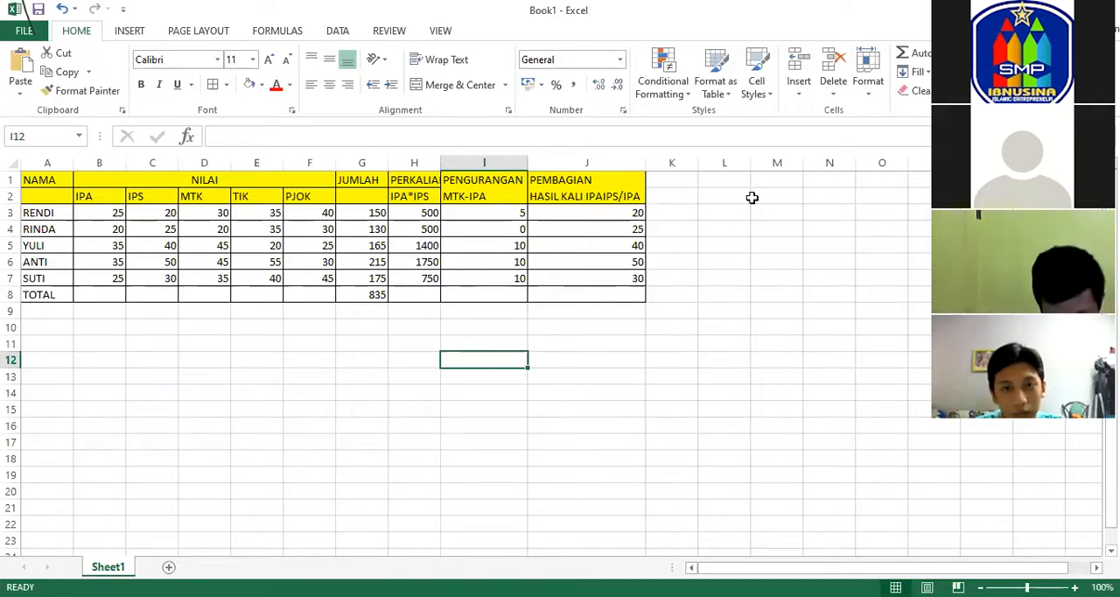
{"action": "left_click", "coordinate": [620, 215]}
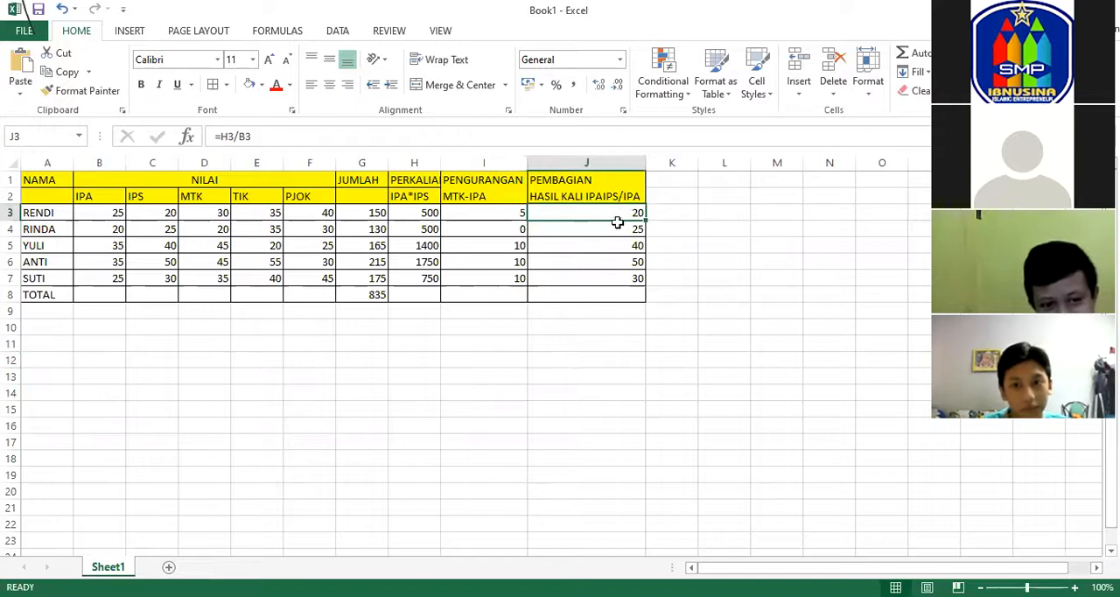
{"action": "left_click", "coordinate": [623, 232]}
{"action": "left_click", "coordinate": [630, 250]}
{"action": "left_click", "coordinate": [628, 279]}
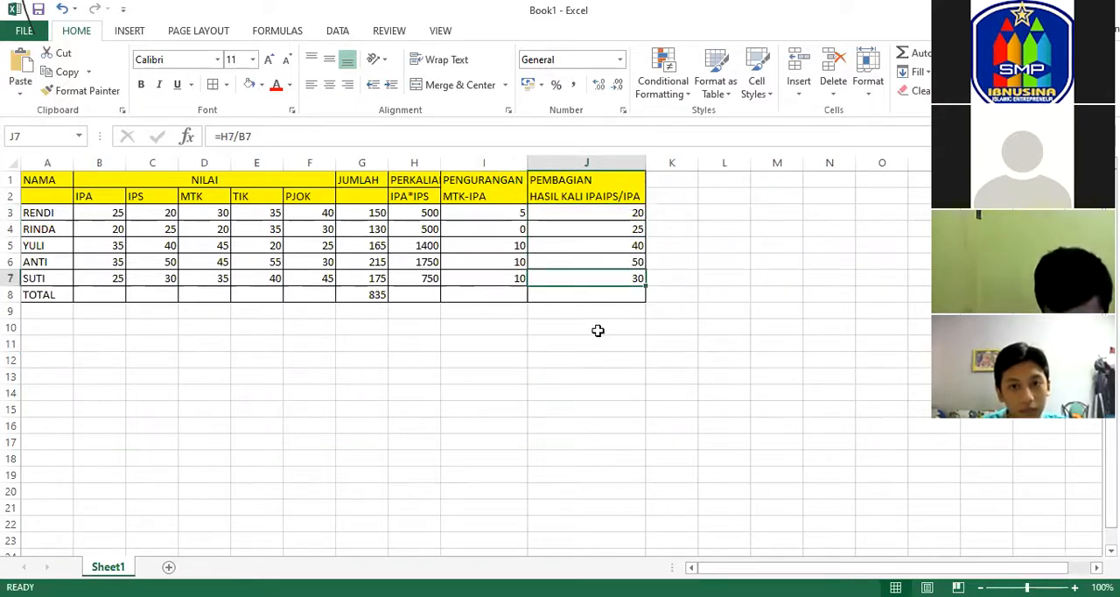
Check the multiplication formula in H4 and the sum formulas in the JUMLAH column.
{"action": "left_click", "coordinate": [405, 230]}
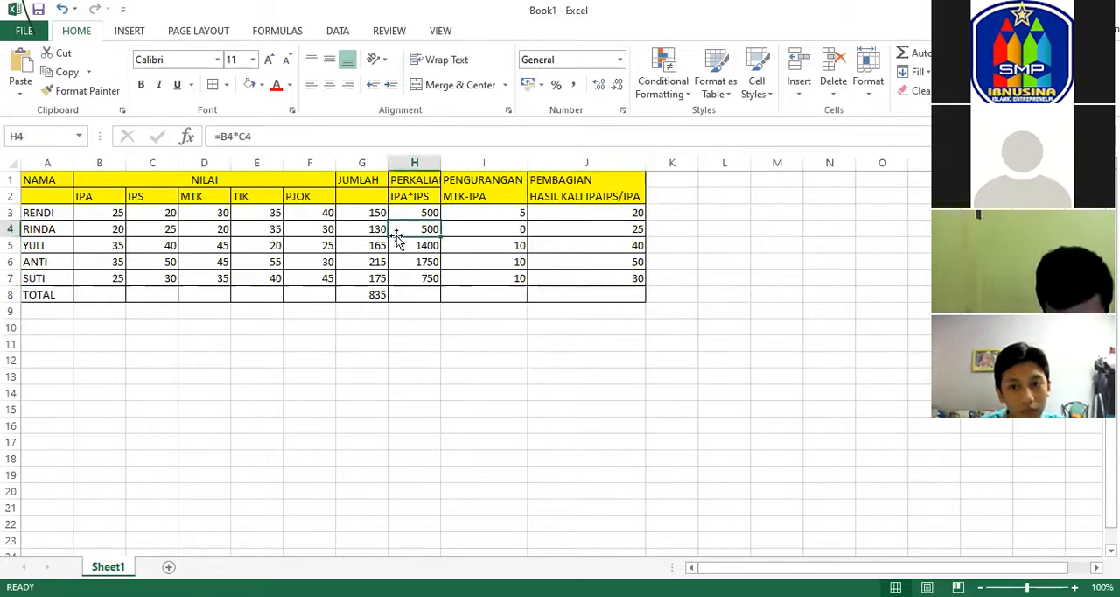
{"action": "left_click", "coordinate": [373, 232]}
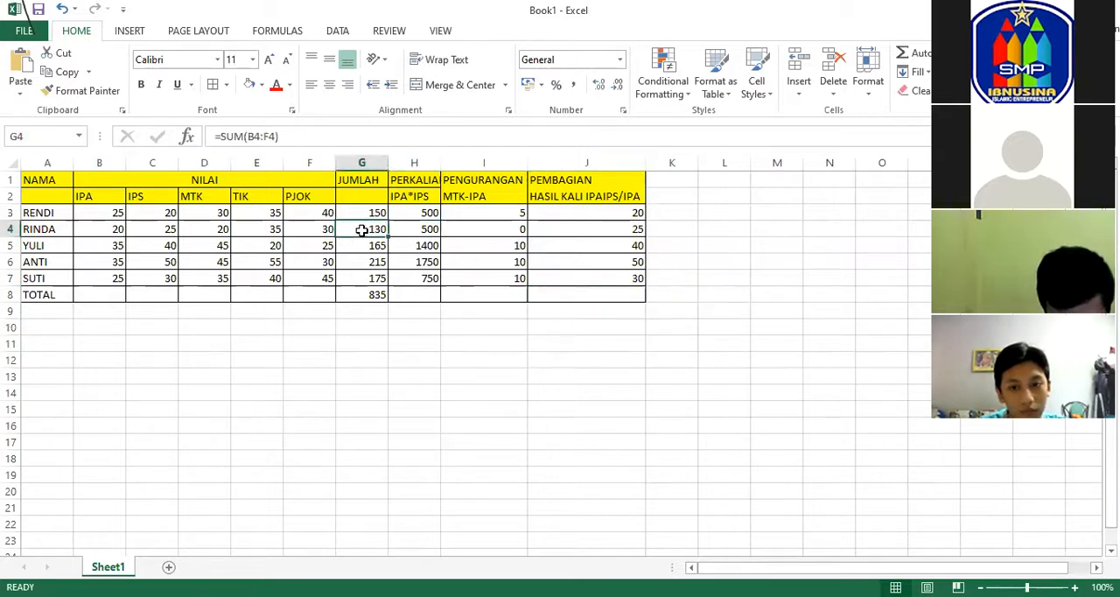
{"action": "left_click", "coordinate": [321, 274]}
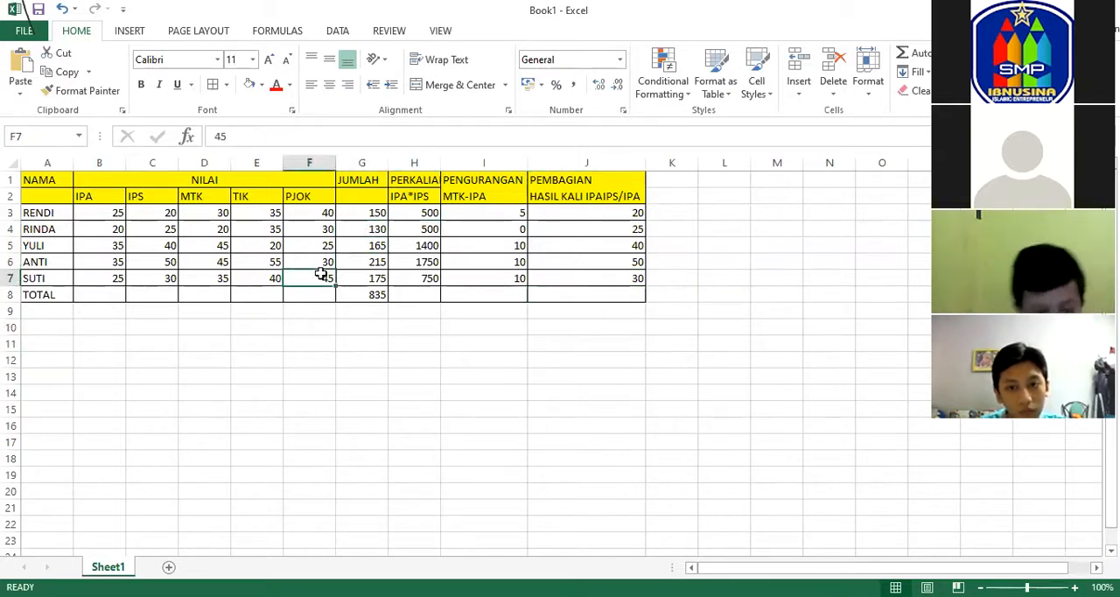
{"action": "left_click", "coordinate": [363, 276]}
{"action": "left_click", "coordinate": [372, 214]}
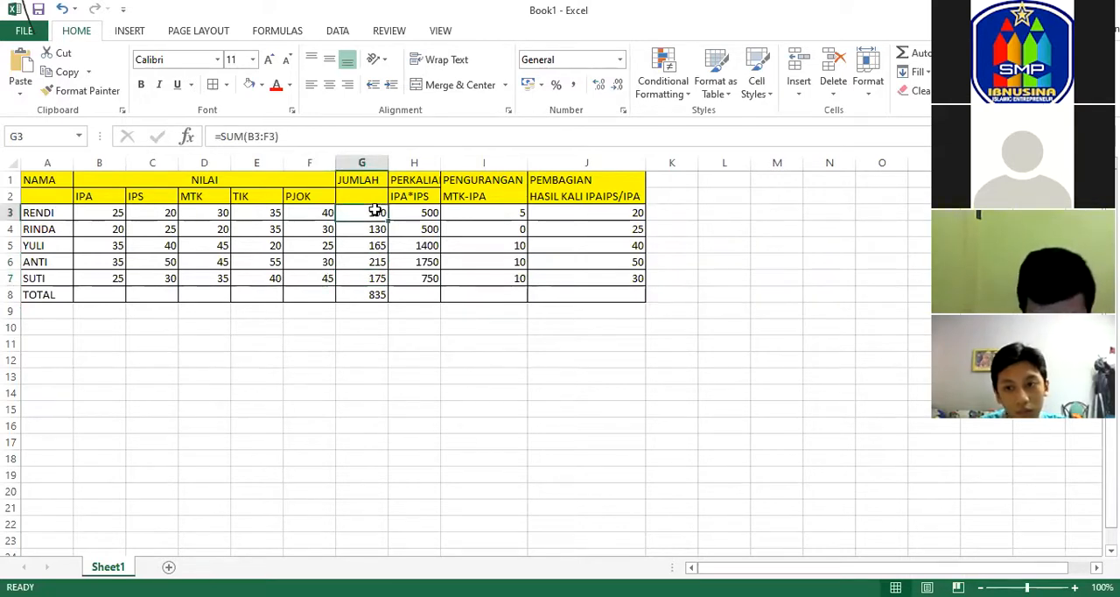
{"action": "left_click", "coordinate": [359, 424]}
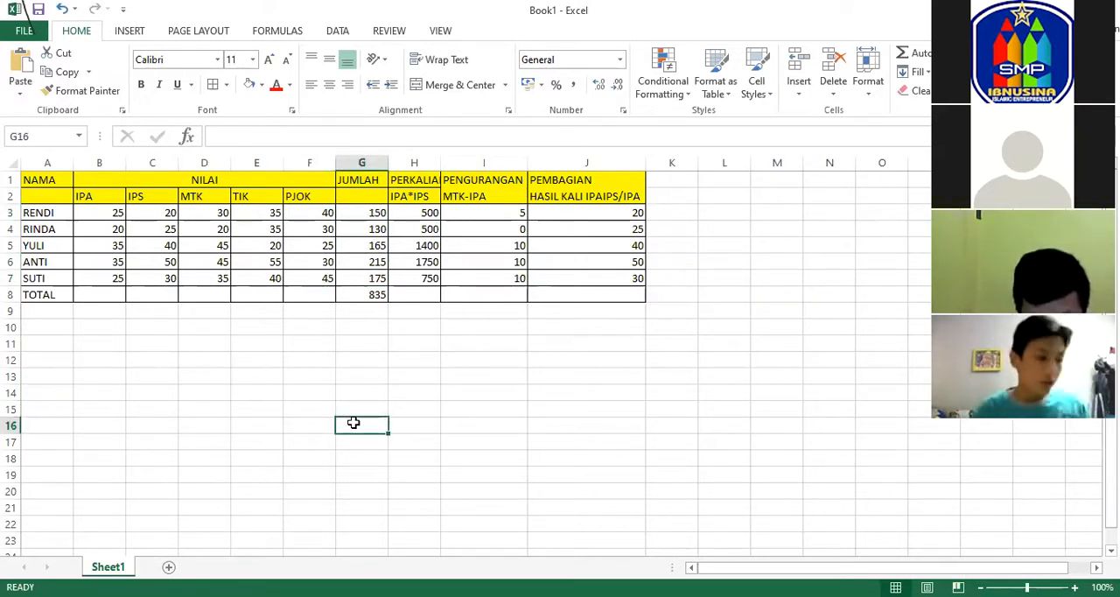
Review the sum, multiplication, subtraction and division formulas across row 3, then the remaining division formulas down to J7.
{"action": "left_click", "coordinate": [367, 211]}
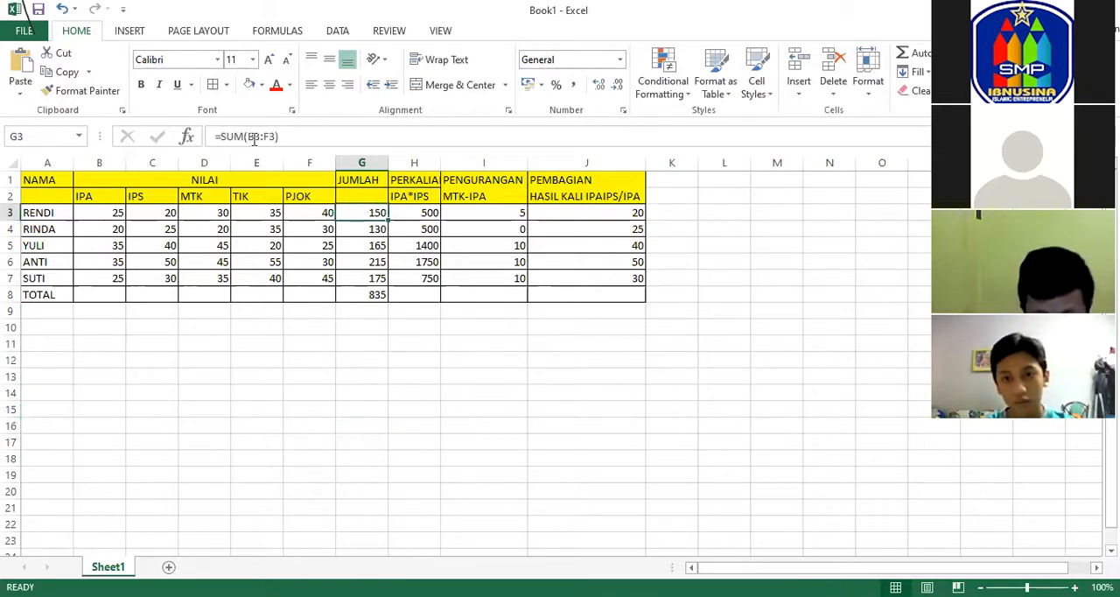
{"action": "left_click", "coordinate": [408, 216]}
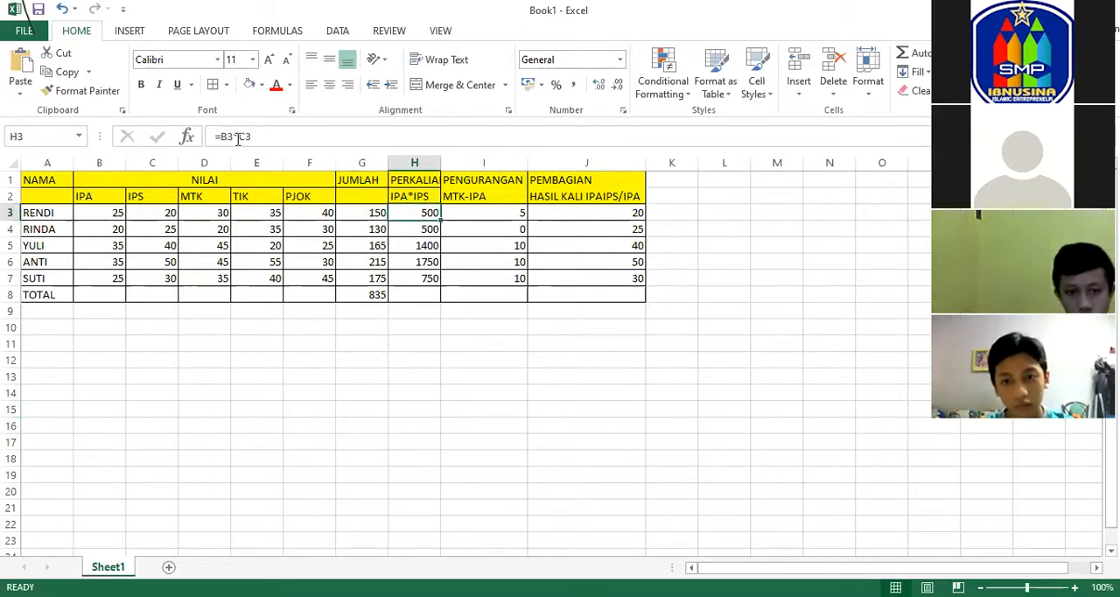
{"action": "left_click", "coordinate": [513, 212]}
{"action": "left_click", "coordinate": [505, 229]}
{"action": "left_click", "coordinate": [577, 216]}
{"action": "left_click", "coordinate": [581, 230]}
{"action": "left_click", "coordinate": [587, 246]}
{"action": "left_click", "coordinate": [601, 262]}
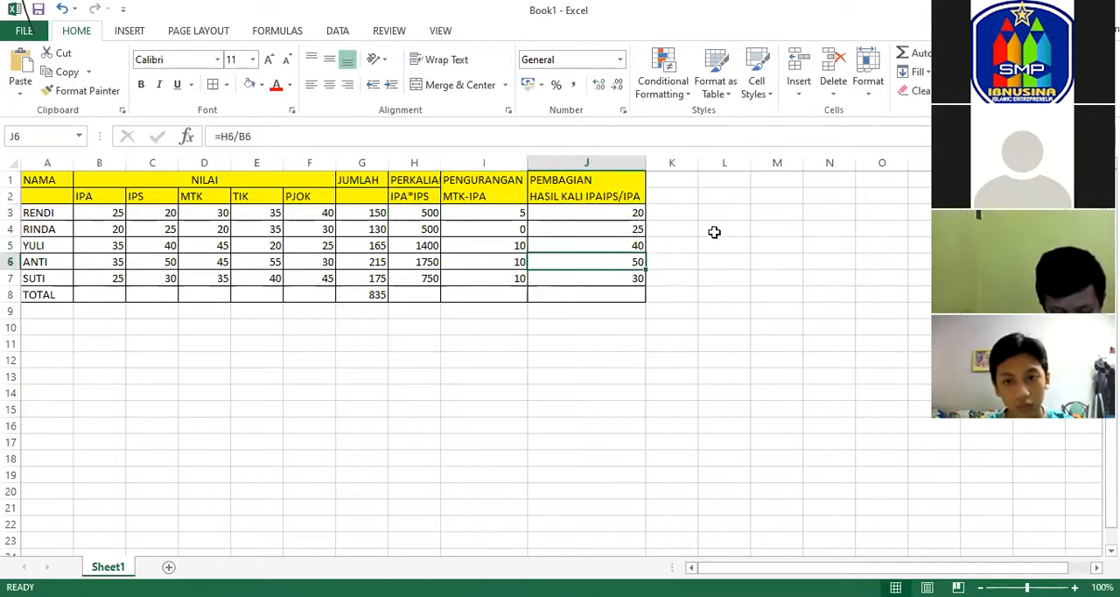
{"action": "left_click", "coordinate": [632, 279]}
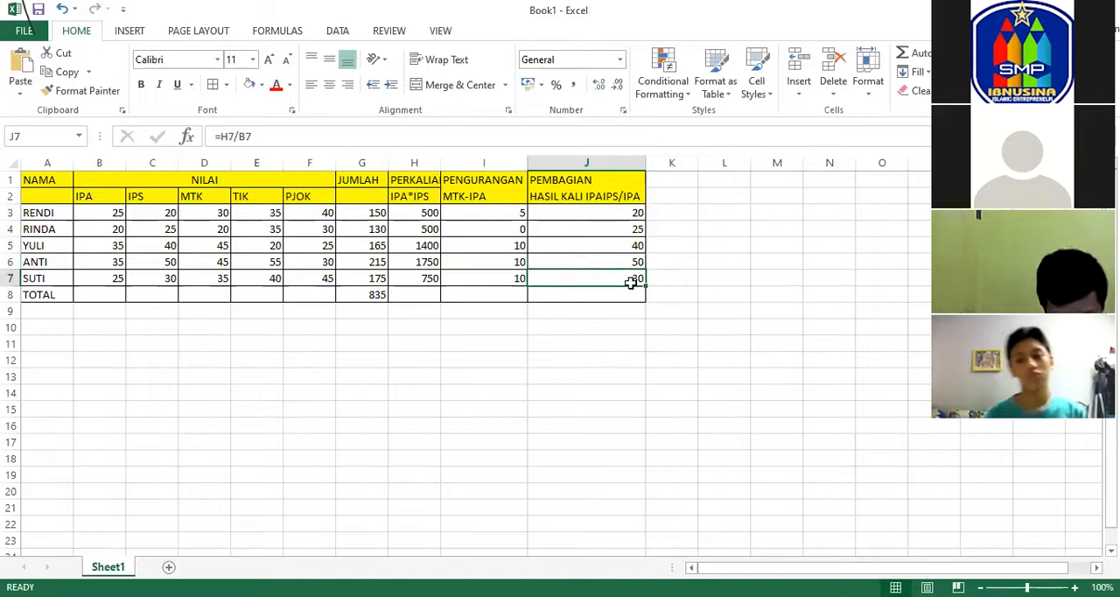
{"action": "left_click", "coordinate": [688, 242]}
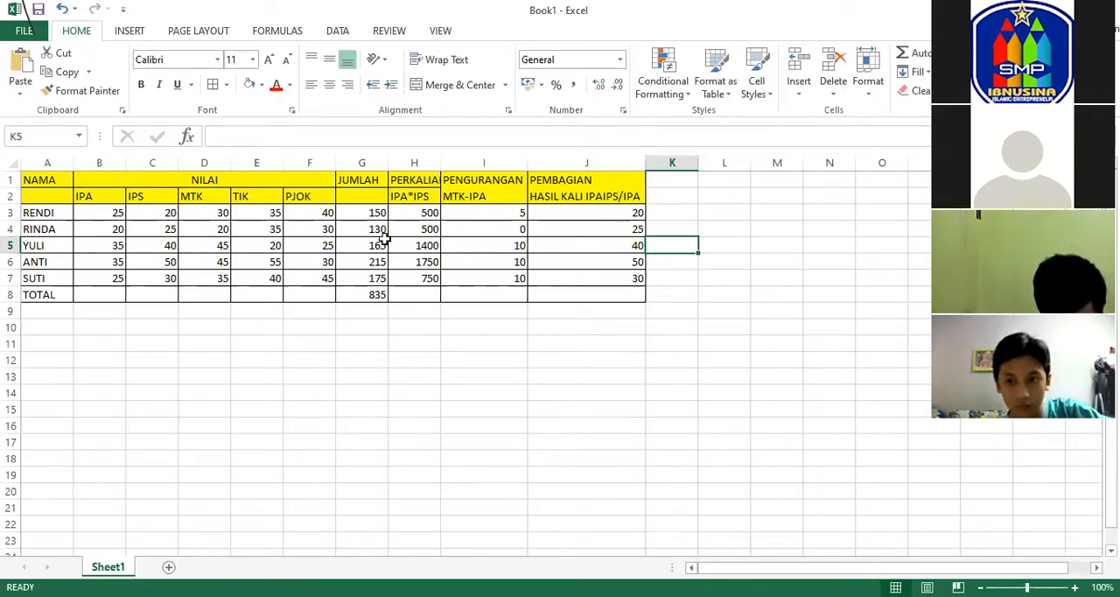
Examine the sum formulas in the JUMLAH column from G3 down to G7.
{"action": "left_click", "coordinate": [365, 213]}
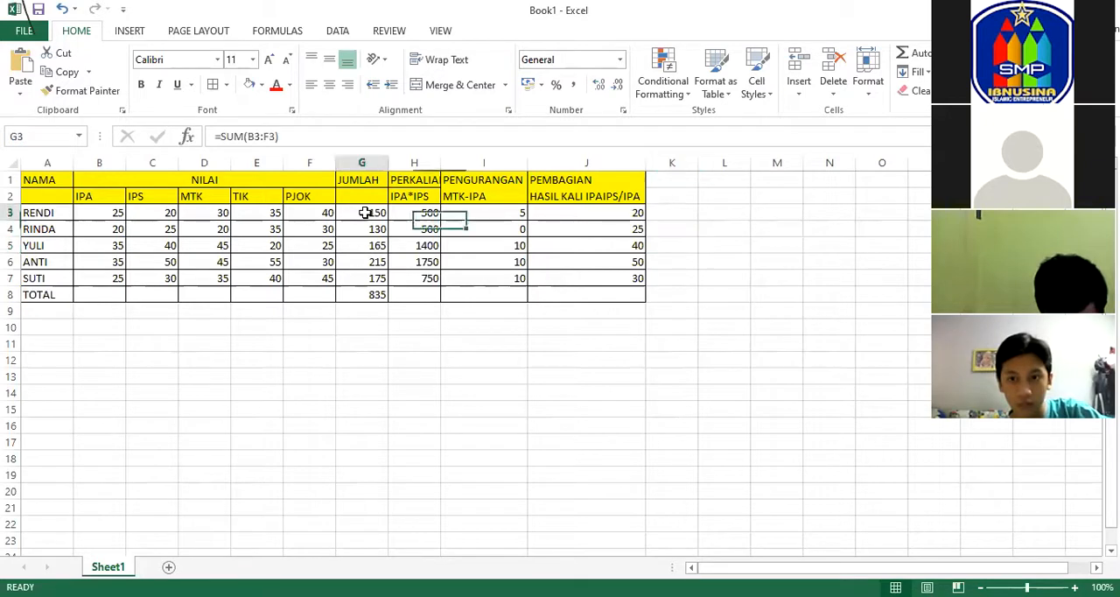
{"action": "left_click", "coordinate": [368, 228]}
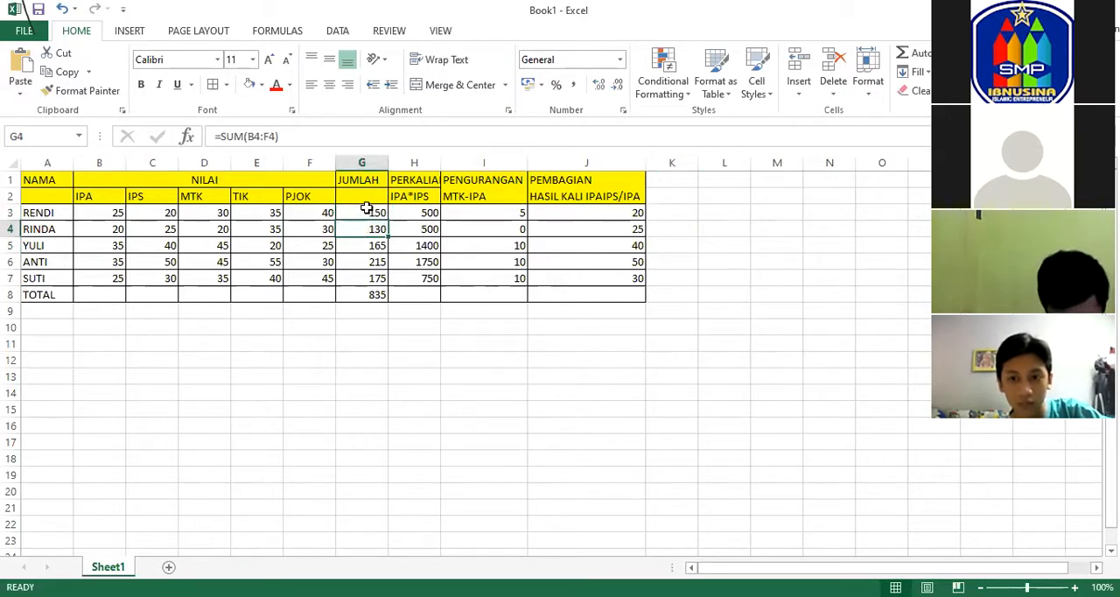
{"action": "left_click", "coordinate": [367, 209]}
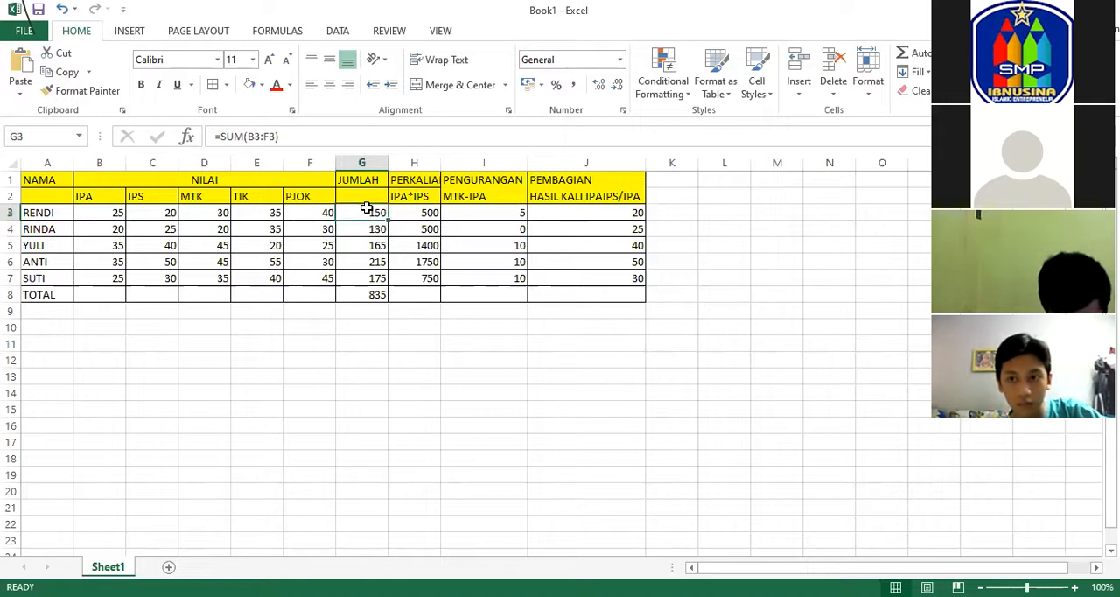
{"action": "left_click", "coordinate": [409, 342]}
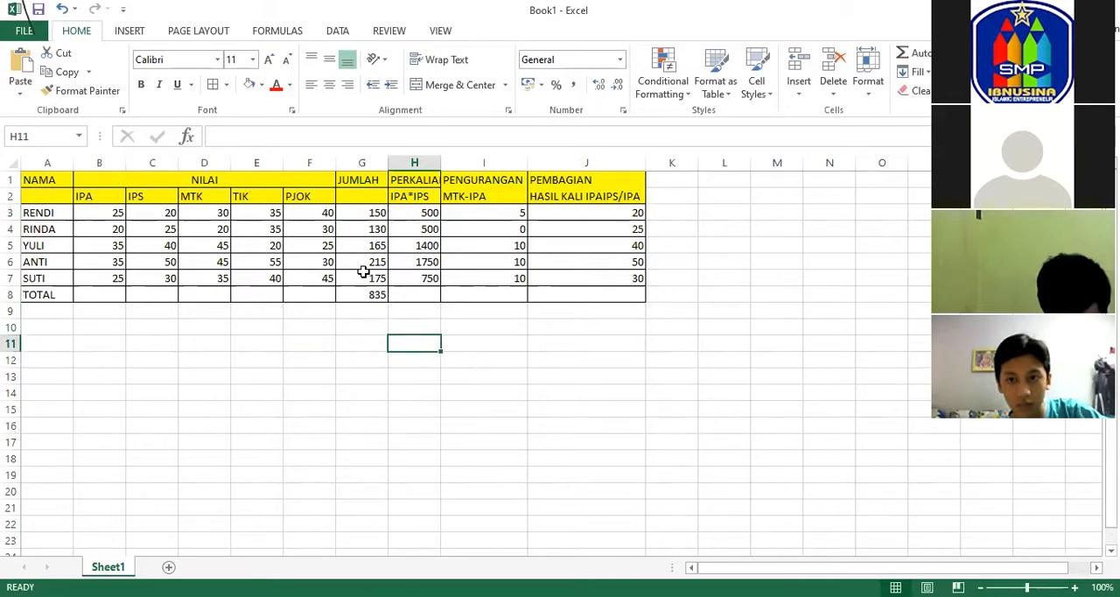
{"action": "left_click", "coordinate": [367, 229]}
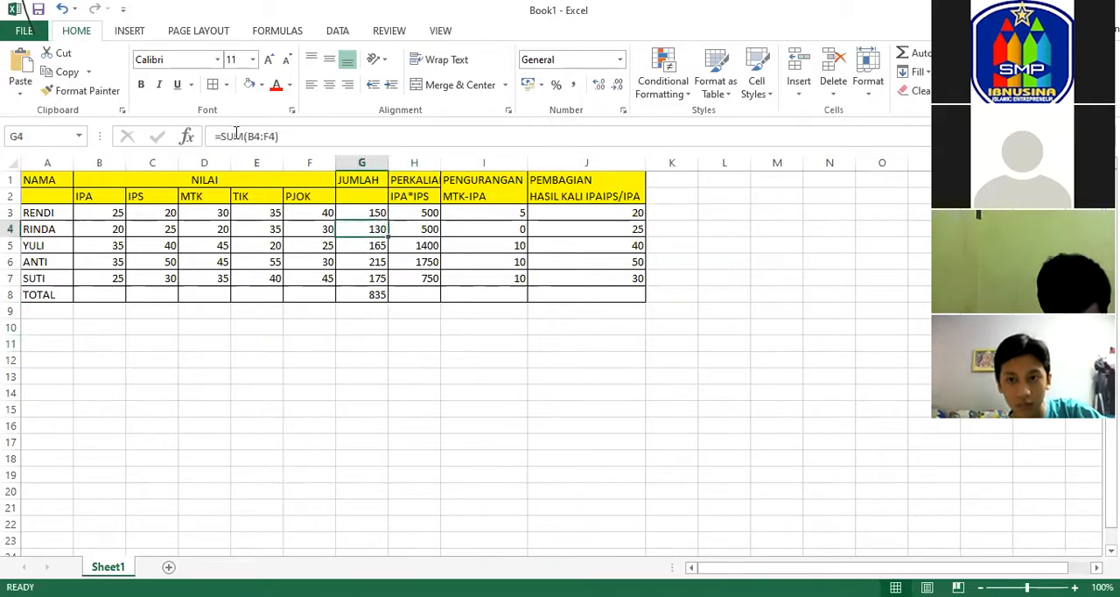
{"action": "left_click", "coordinate": [375, 245]}
{"action": "left_click", "coordinate": [376, 261]}
{"action": "left_click", "coordinate": [376, 278]}
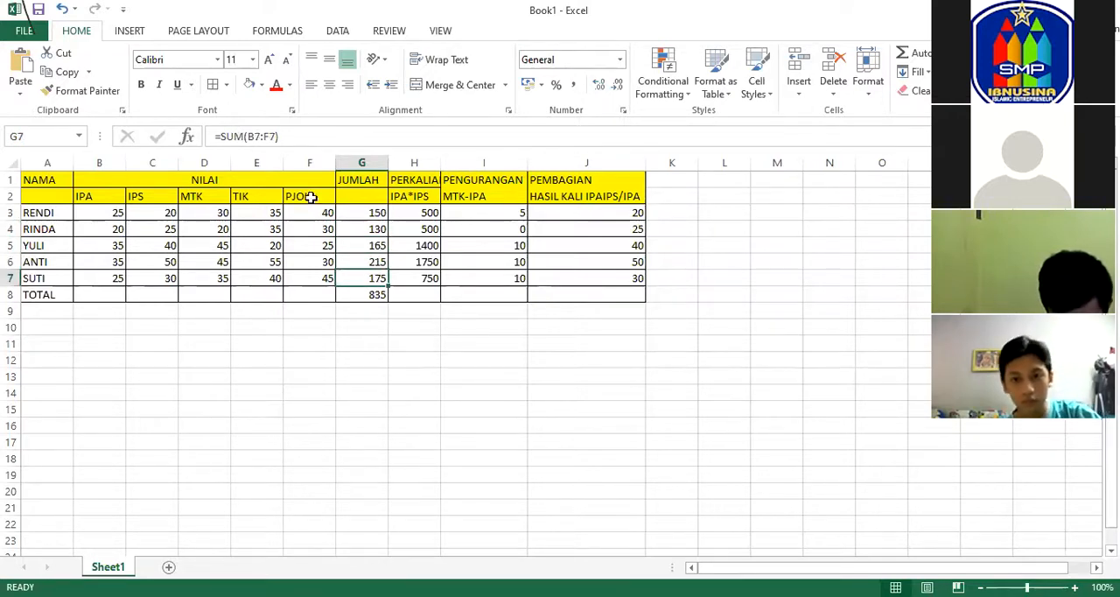
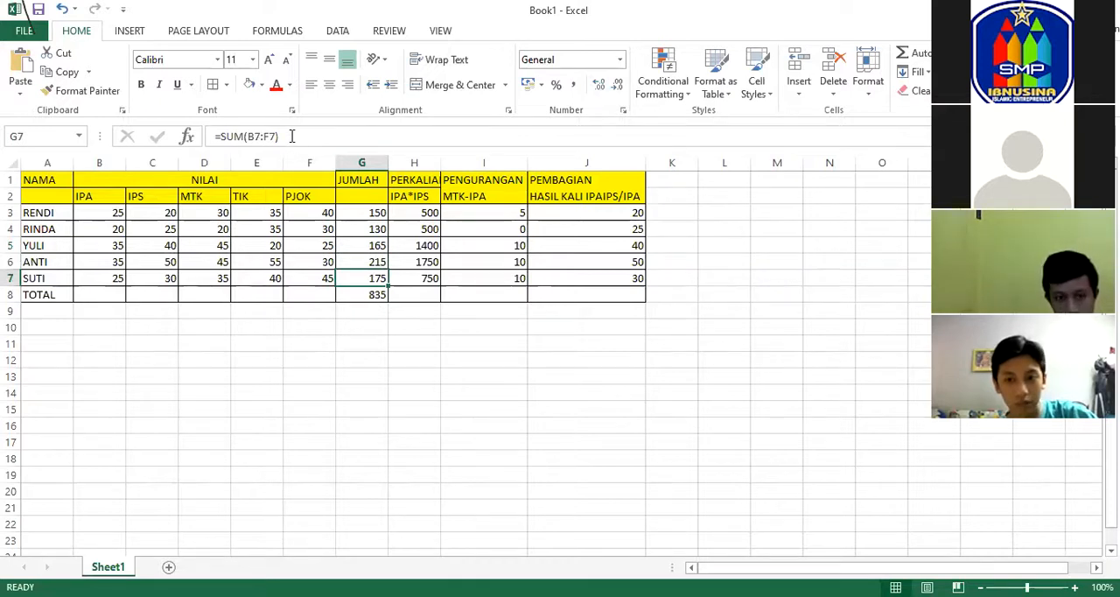
Review the multiplication, subtraction and division formulas in row 4, the grand total formula in G8, and several TIK and PJOK scores.
{"action": "left_click", "coordinate": [326, 394]}
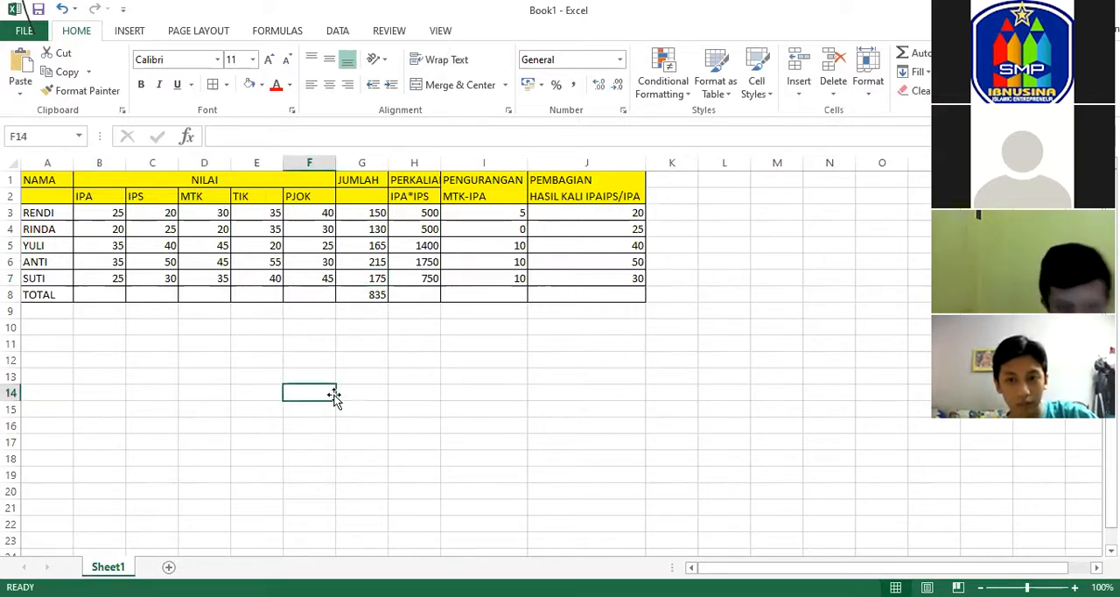
{"action": "left_click", "coordinate": [419, 229]}
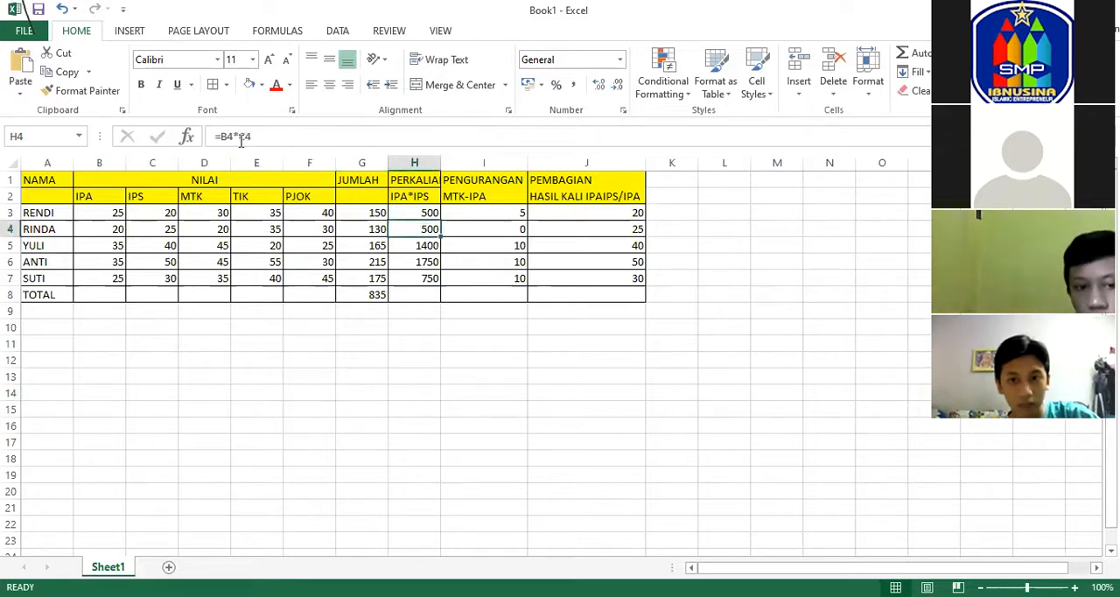
{"action": "left_click", "coordinate": [476, 229]}
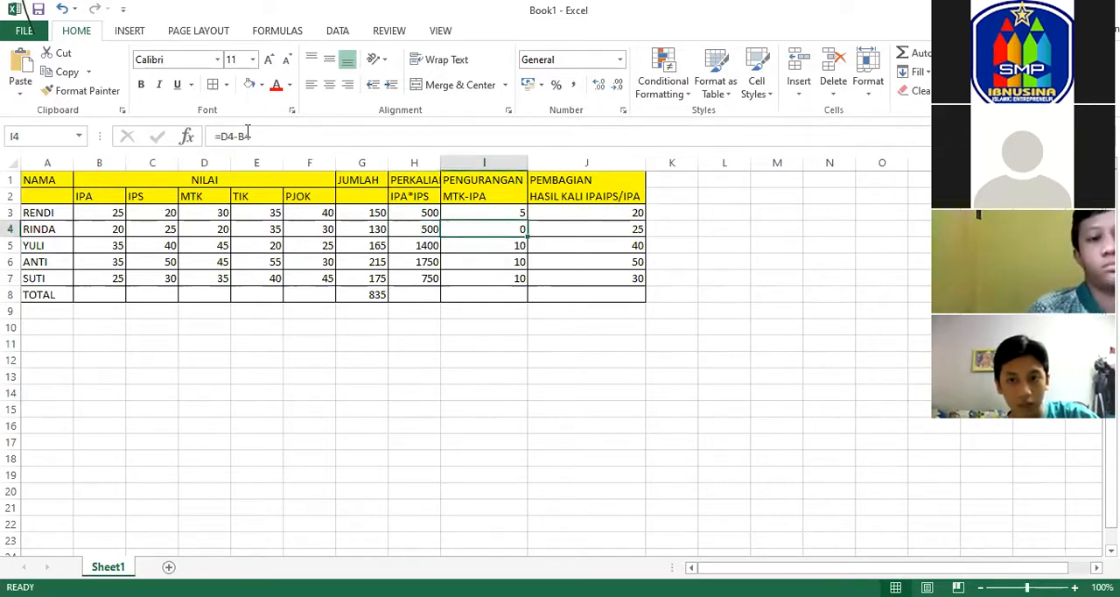
{"action": "left_click", "coordinate": [572, 234]}
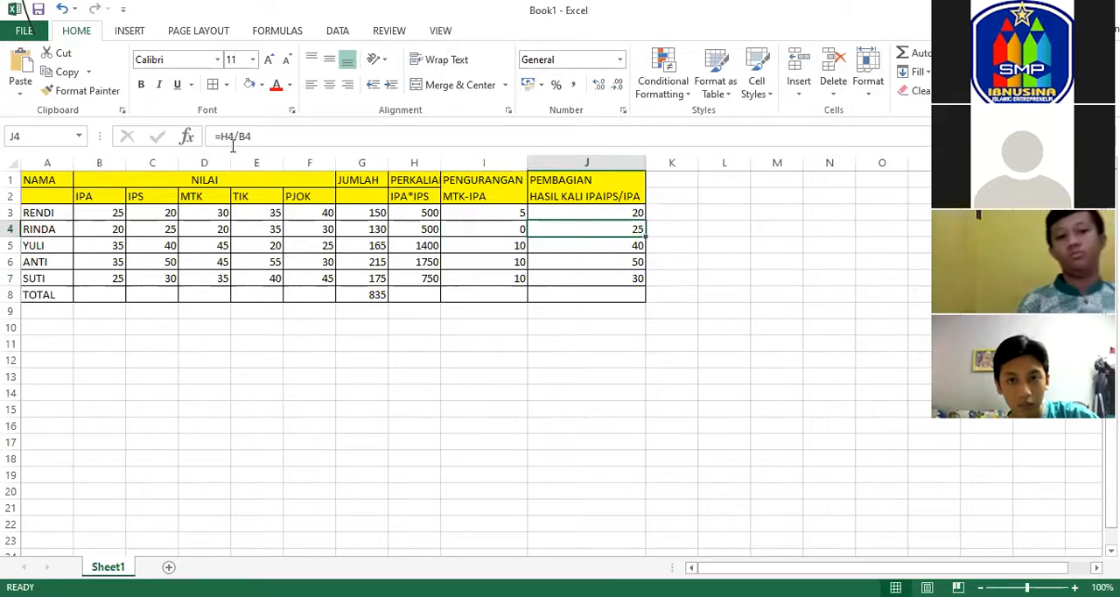
{"action": "left_click", "coordinate": [366, 258]}
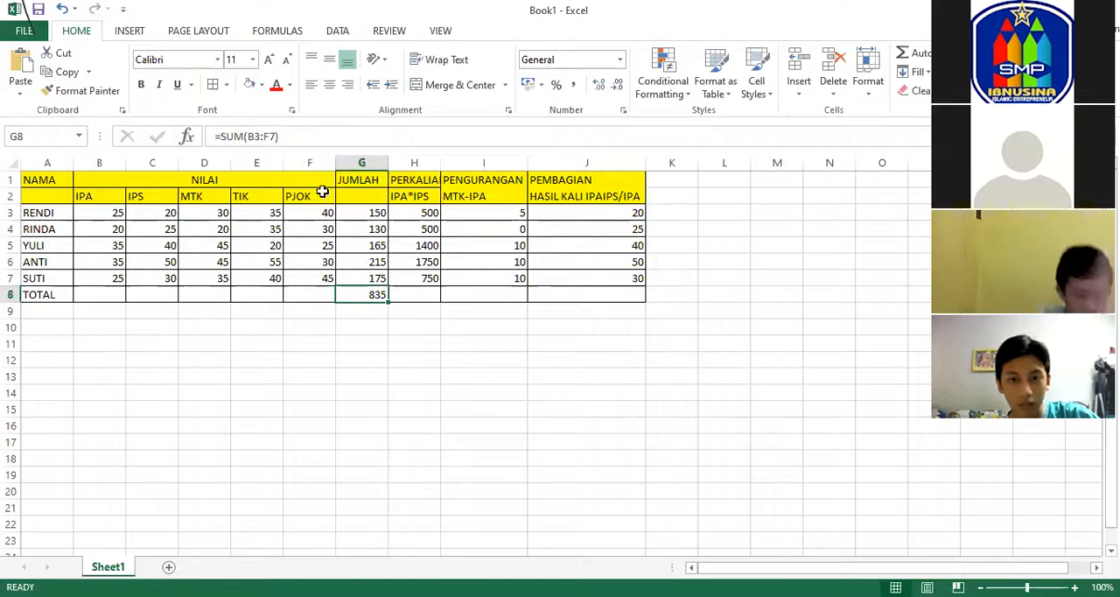
{"action": "left_click", "coordinate": [274, 227]}
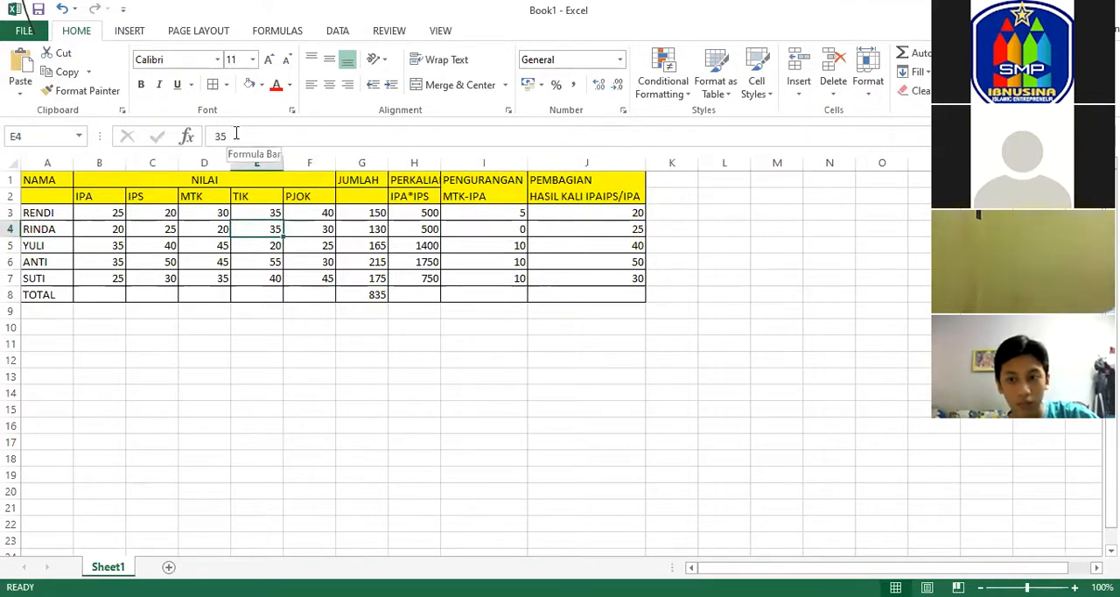
{"action": "left_click", "coordinate": [249, 251]}
{"action": "left_click", "coordinate": [252, 278]}
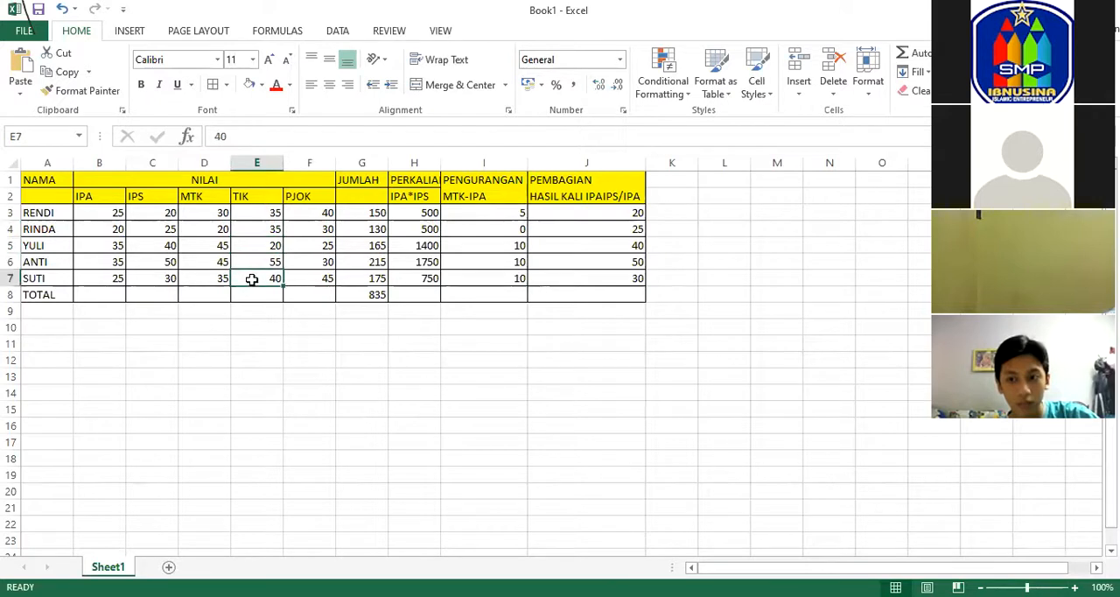
{"action": "left_click", "coordinate": [307, 216]}
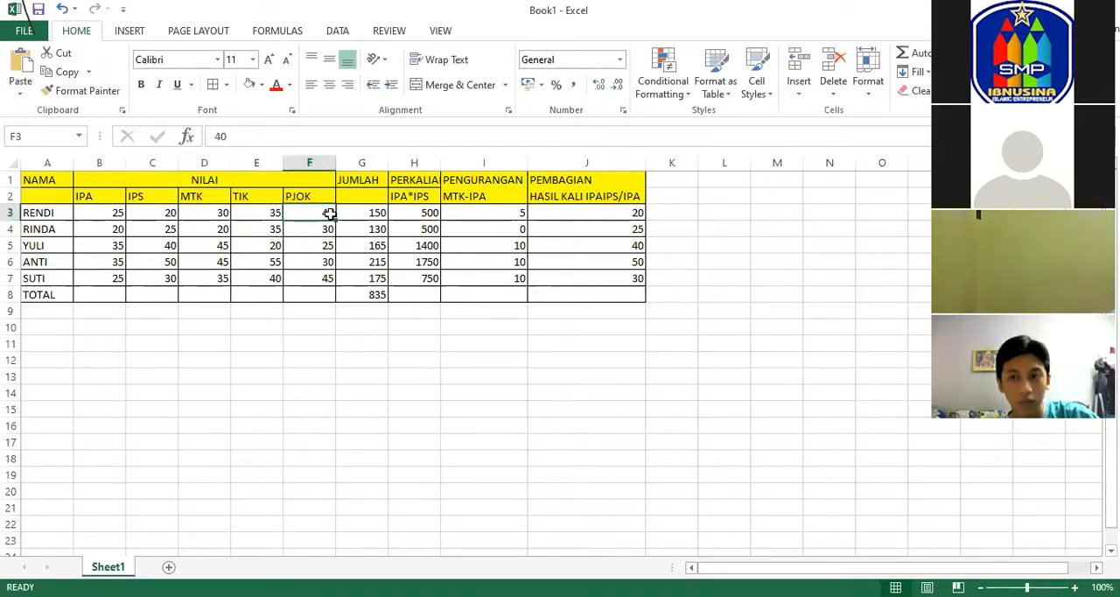
Examine the sum formulas from G3 to G7, then the multiplication, subtraction and division formulas in columns H, I and J.
{"action": "left_click", "coordinate": [374, 213]}
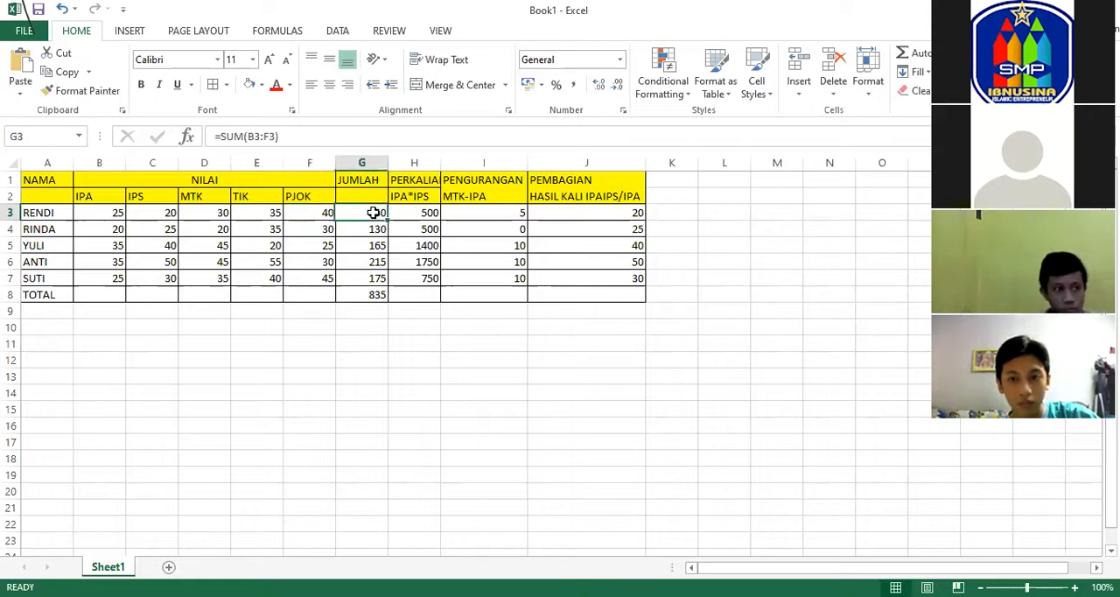
{"action": "left_click", "coordinate": [373, 229]}
{"action": "left_click", "coordinate": [372, 246]}
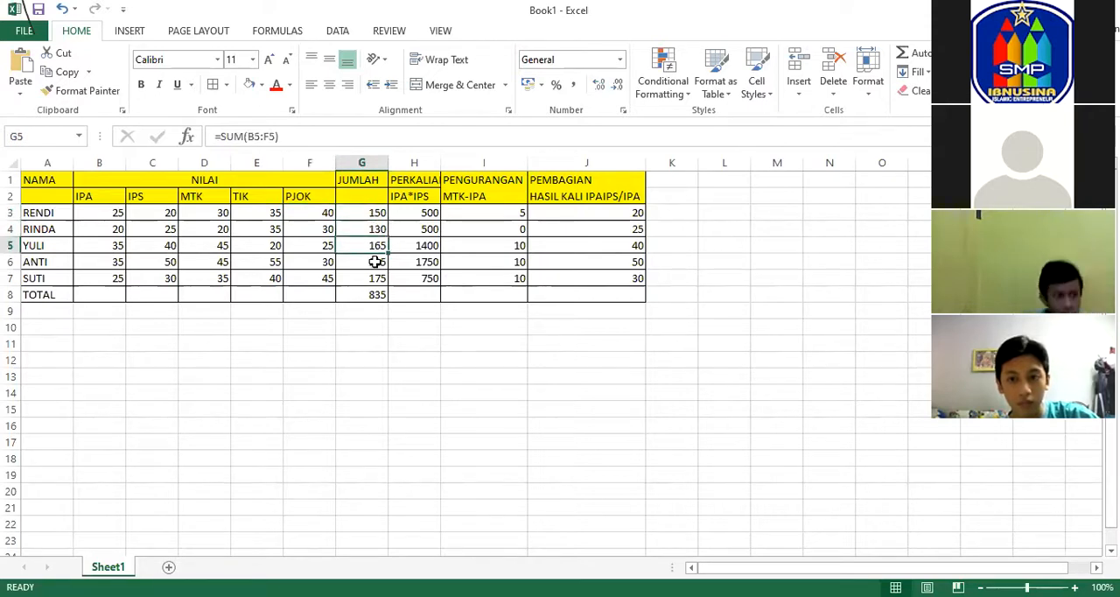
{"action": "left_click", "coordinate": [375, 262]}
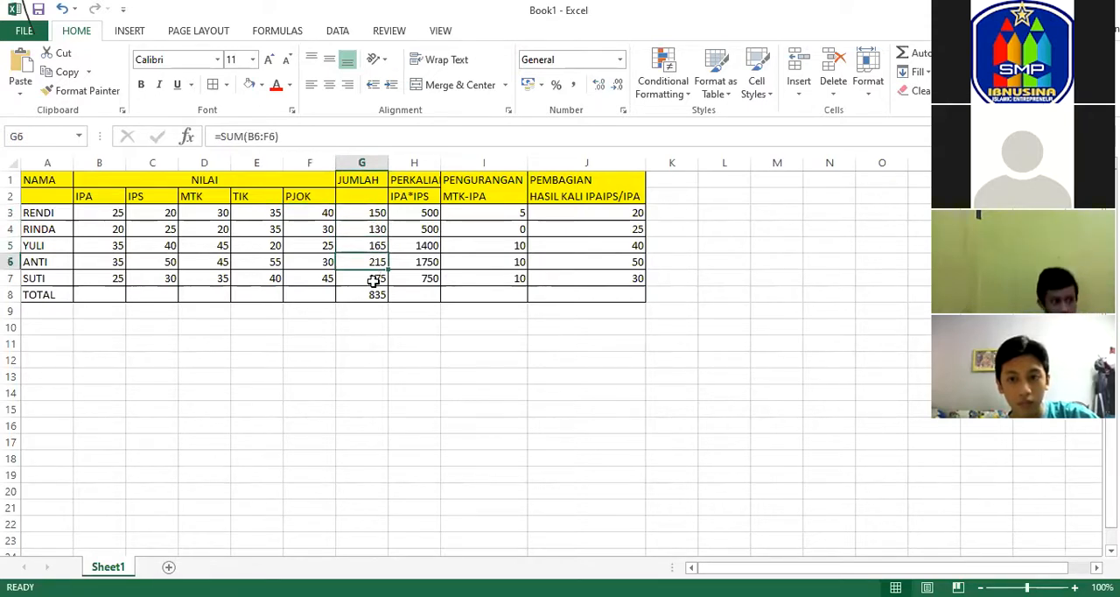
{"action": "left_click", "coordinate": [374, 280]}
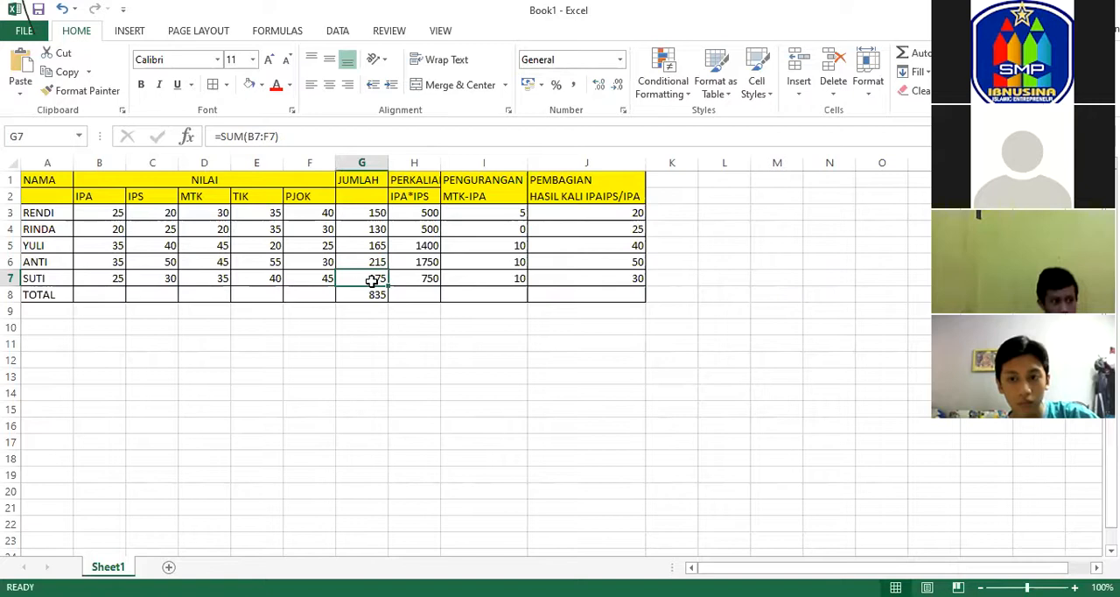
{"action": "left_click", "coordinate": [423, 214]}
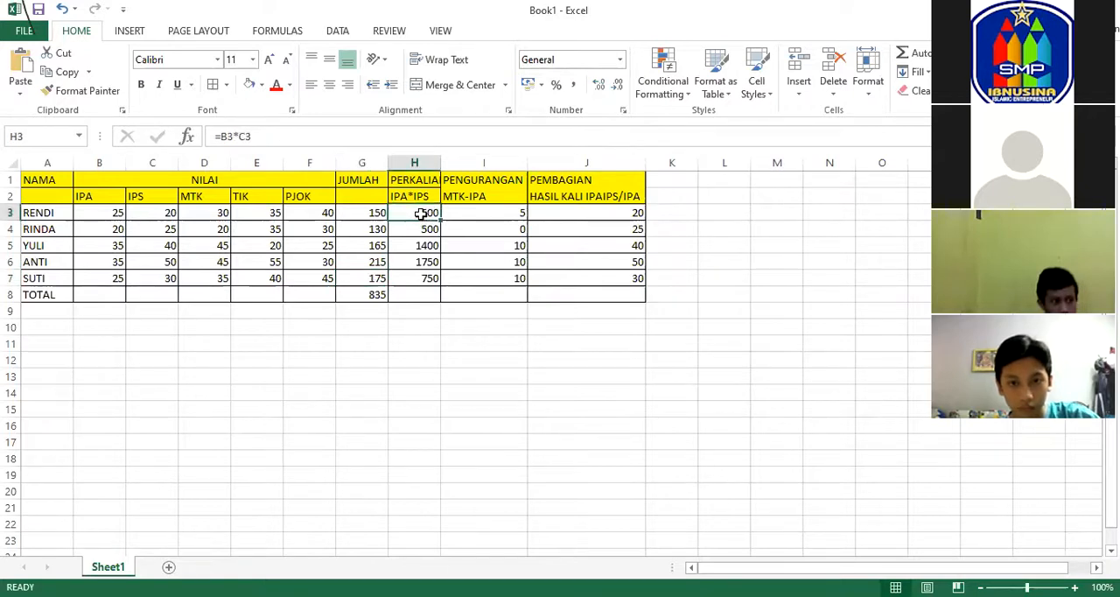
{"action": "left_click", "coordinate": [435, 265]}
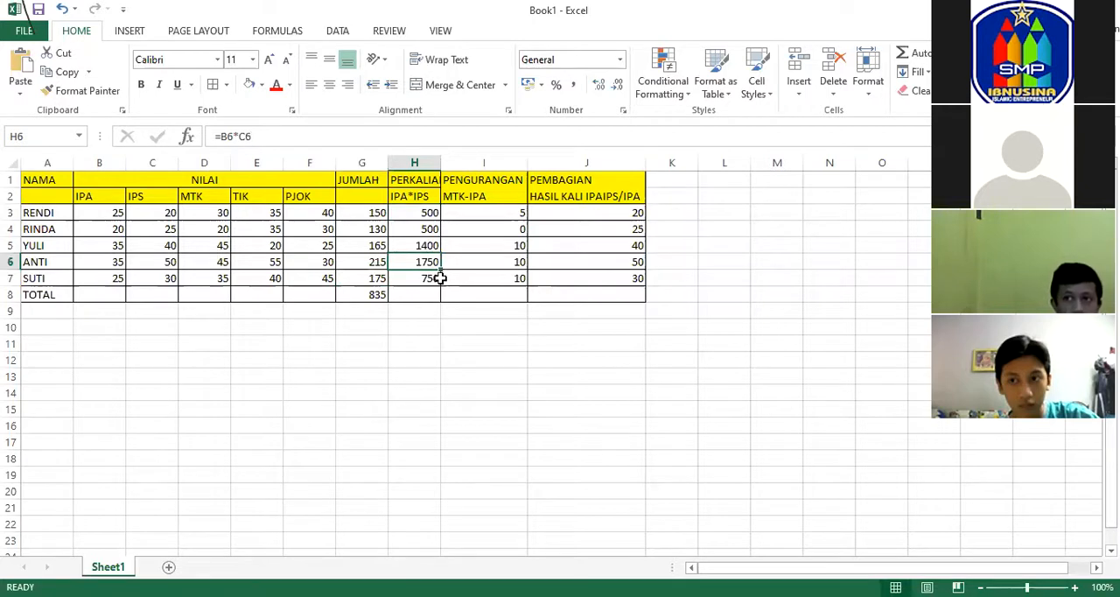
{"action": "left_click", "coordinate": [434, 278]}
{"action": "left_click", "coordinate": [476, 276]}
{"action": "left_click", "coordinate": [490, 261]}
{"action": "left_click", "coordinate": [494, 229]}
{"action": "left_click", "coordinate": [497, 213]}
{"action": "left_click", "coordinate": [546, 212]}
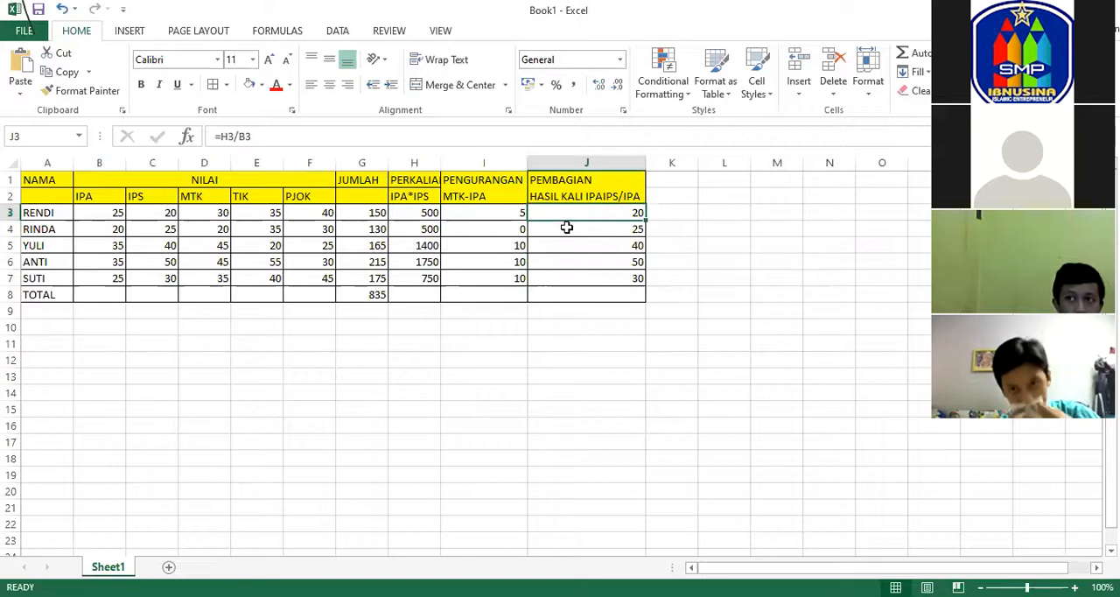
{"action": "left_click", "coordinate": [569, 229]}
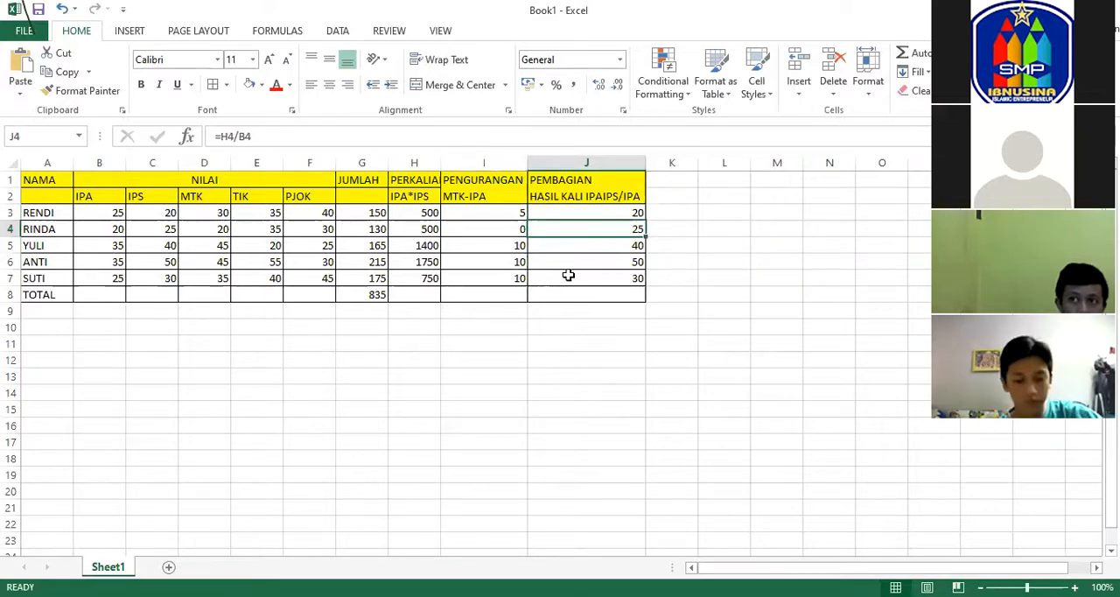
Compare the grand total formula in G8 with the individual sum formulas in the JUMLAH column.
{"action": "left_click", "coordinate": [363, 298]}
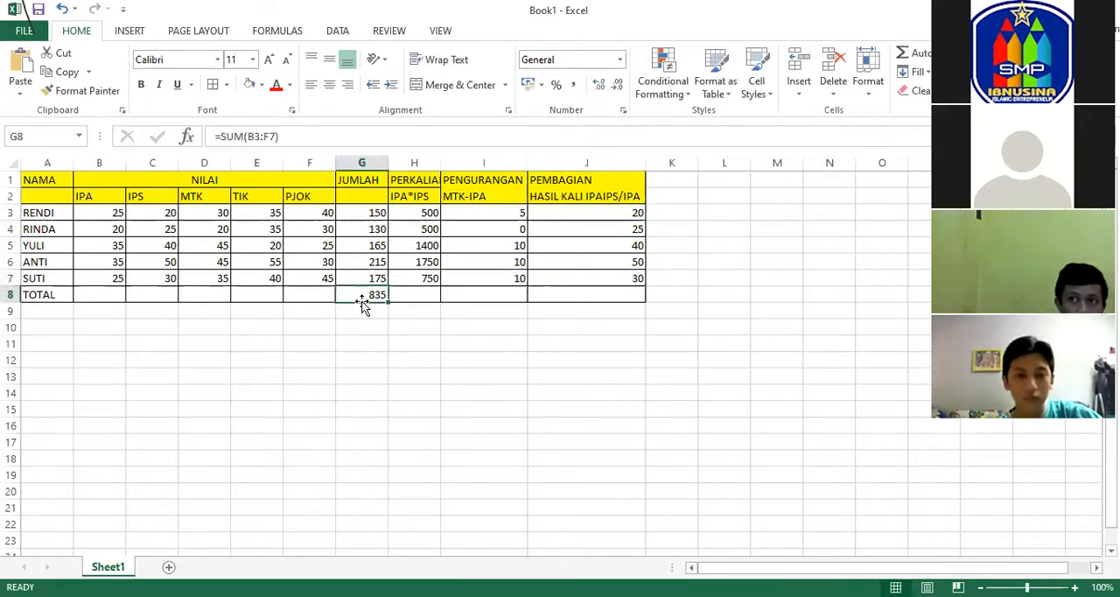
{"action": "left_click", "coordinate": [372, 279]}
{"action": "left_click", "coordinate": [369, 261]}
{"action": "left_click", "coordinate": [375, 242]}
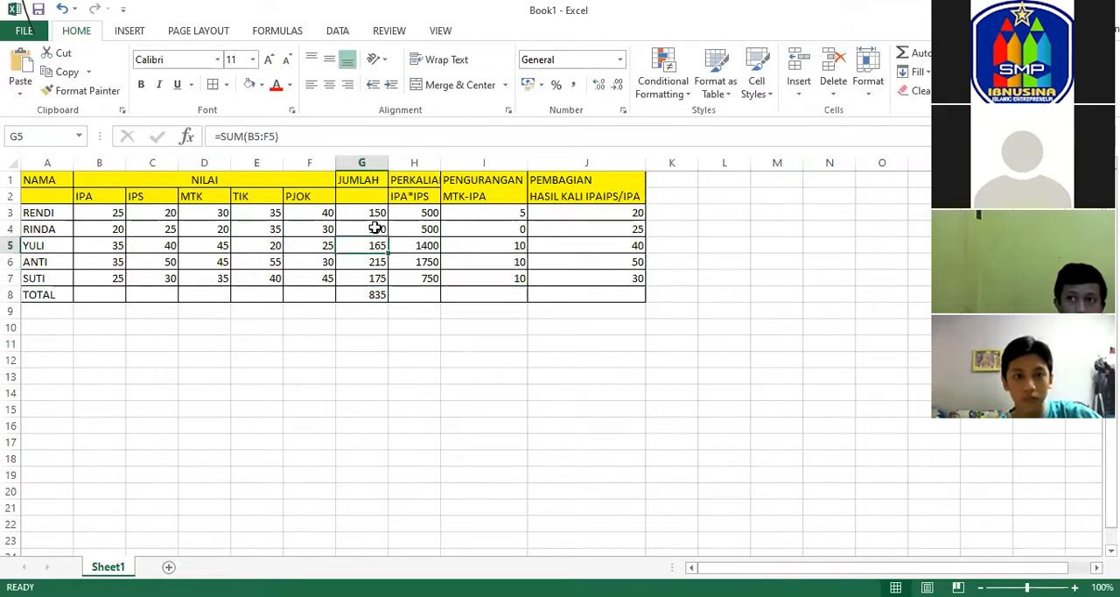
{"action": "left_click", "coordinate": [376, 212]}
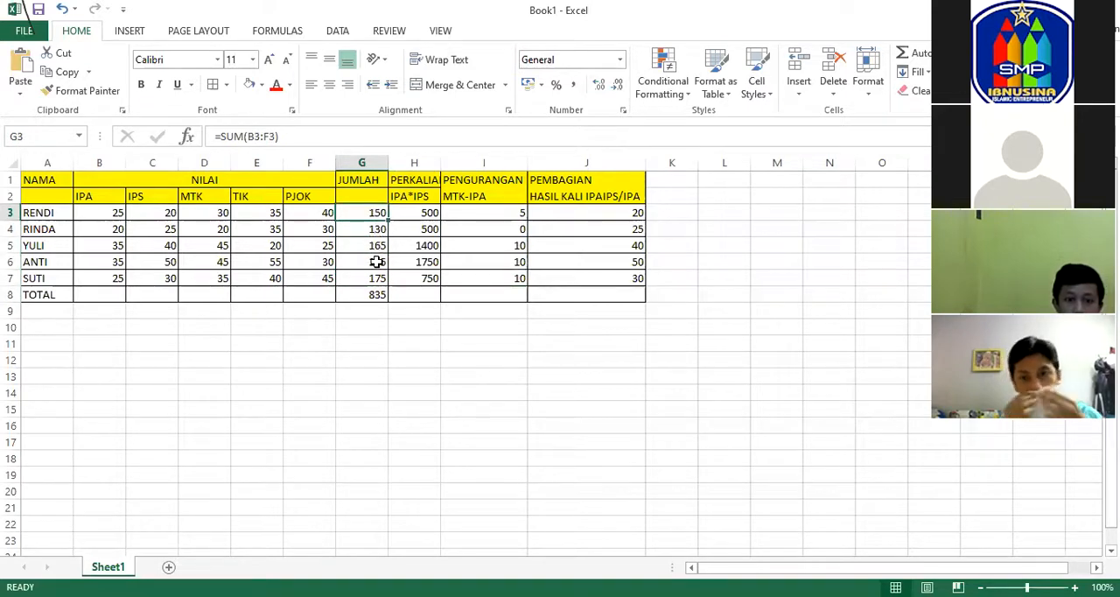
{"action": "left_click", "coordinate": [377, 278]}
{"action": "left_click", "coordinate": [381, 295]}
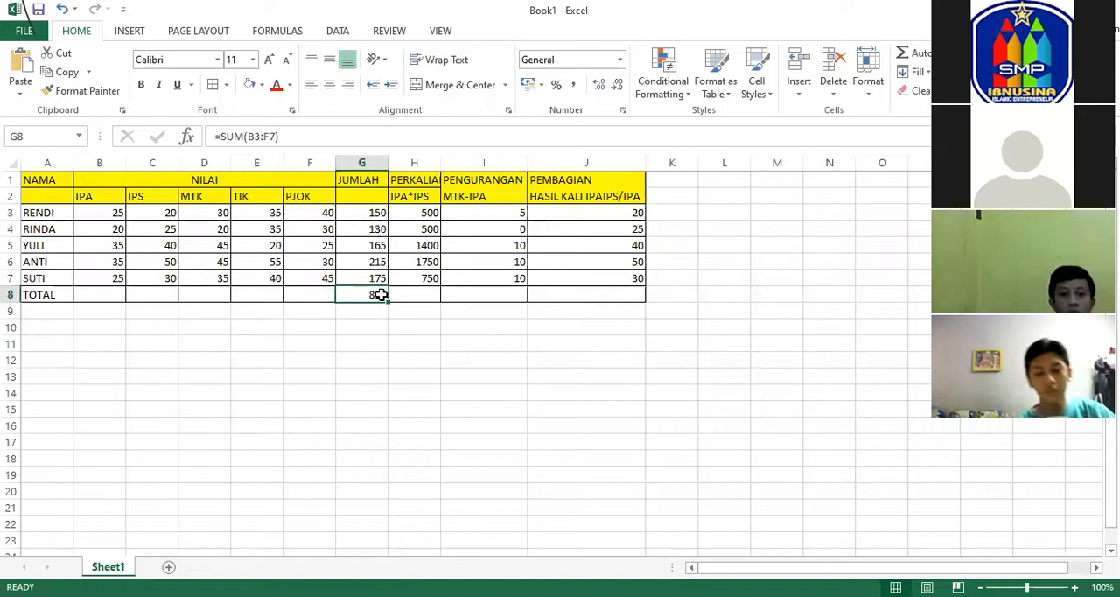
Check the multiplication formulas from H7 up to H3 and the sum formulas in G4 and G3.
{"action": "left_click", "coordinate": [410, 281]}
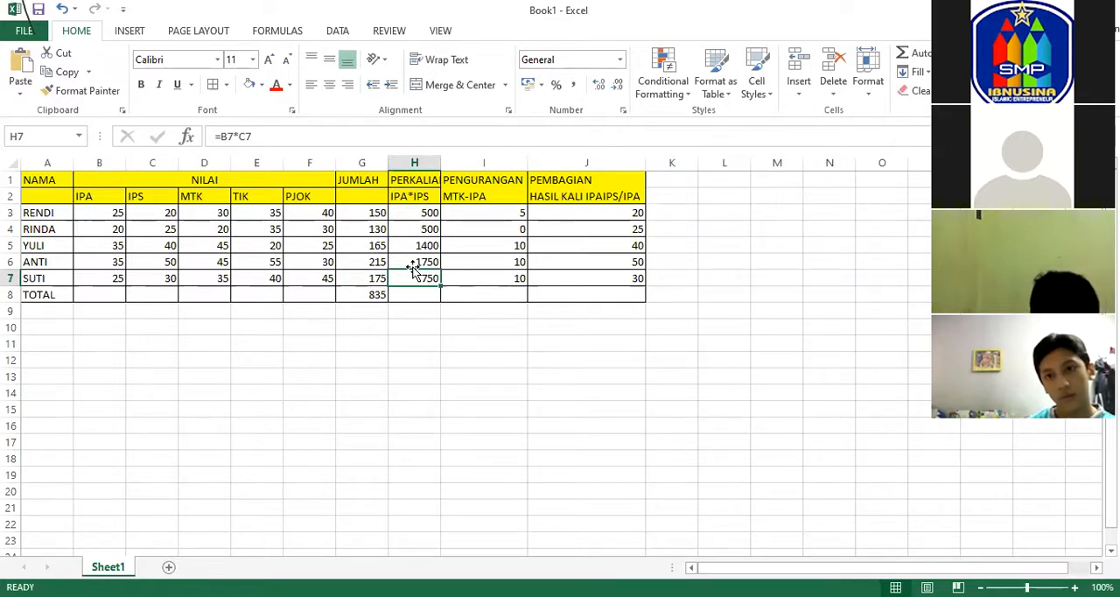
{"action": "left_click", "coordinate": [426, 262]}
{"action": "left_click", "coordinate": [427, 244]}
{"action": "left_click", "coordinate": [427, 226]}
{"action": "left_click", "coordinate": [423, 214]}
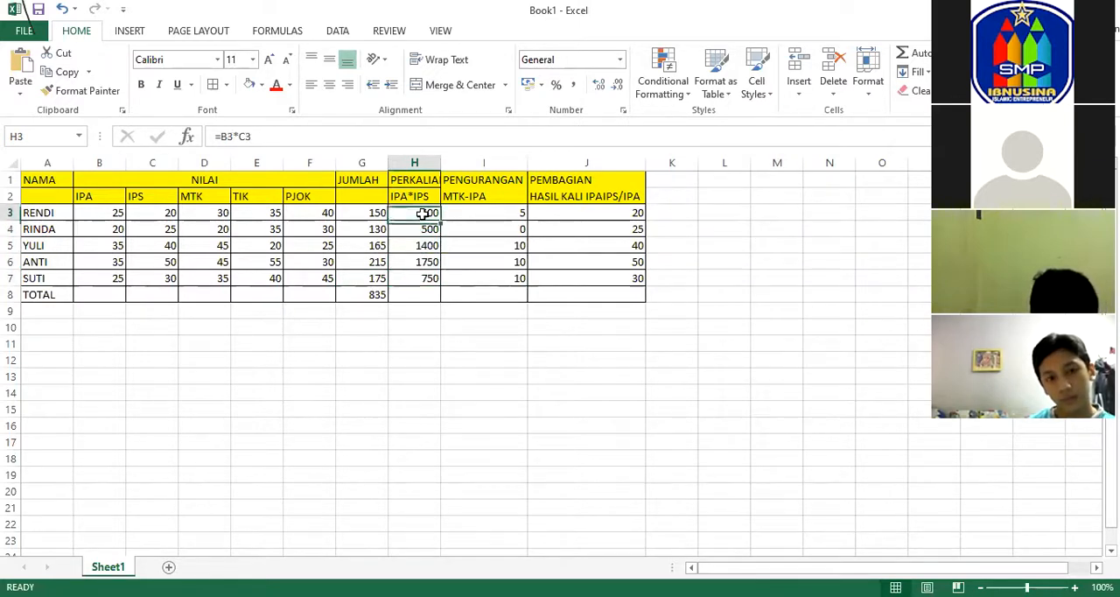
{"action": "left_click", "coordinate": [366, 228]}
{"action": "left_click", "coordinate": [351, 215]}
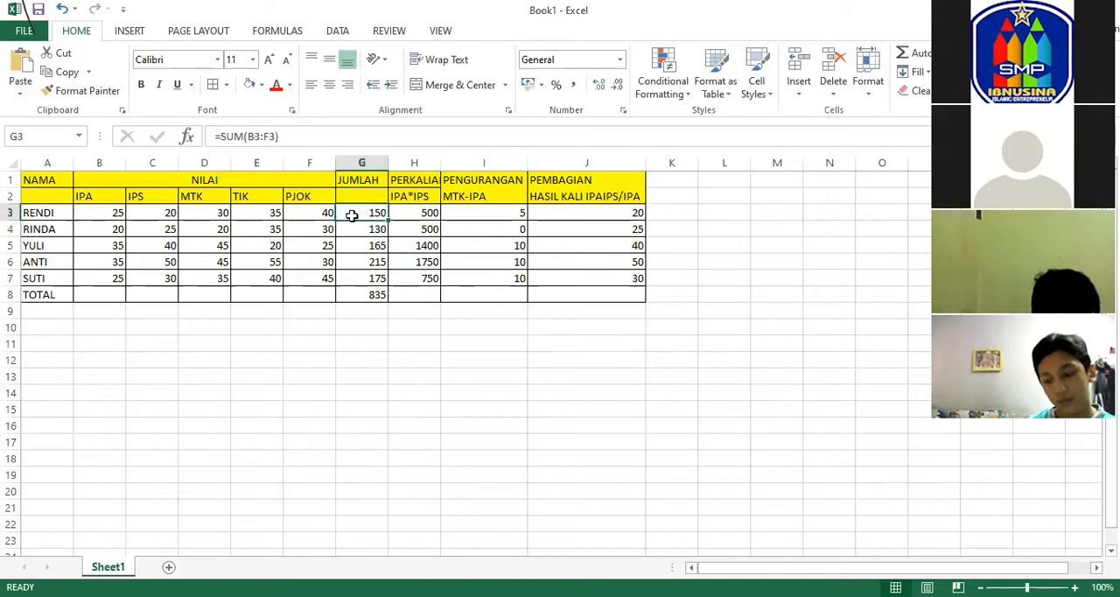
Review the row 3 scores and sum, the multiplication formulas between H3 and H7, and the subtraction formula in I4.
{"action": "left_click", "coordinate": [320, 216]}
{"action": "left_click", "coordinate": [239, 216]}
{"action": "left_click", "coordinate": [315, 213]}
{"action": "left_click", "coordinate": [366, 214]}
{"action": "left_click", "coordinate": [408, 215]}
{"action": "left_click", "coordinate": [420, 230]}
{"action": "left_click", "coordinate": [420, 248]}
{"action": "left_click", "coordinate": [420, 265]}
{"action": "left_click", "coordinate": [421, 280]}
{"action": "left_click", "coordinate": [420, 263]}
{"action": "left_click", "coordinate": [420, 247]}
{"action": "left_click", "coordinate": [424, 230]}
{"action": "left_click", "coordinate": [426, 215]}
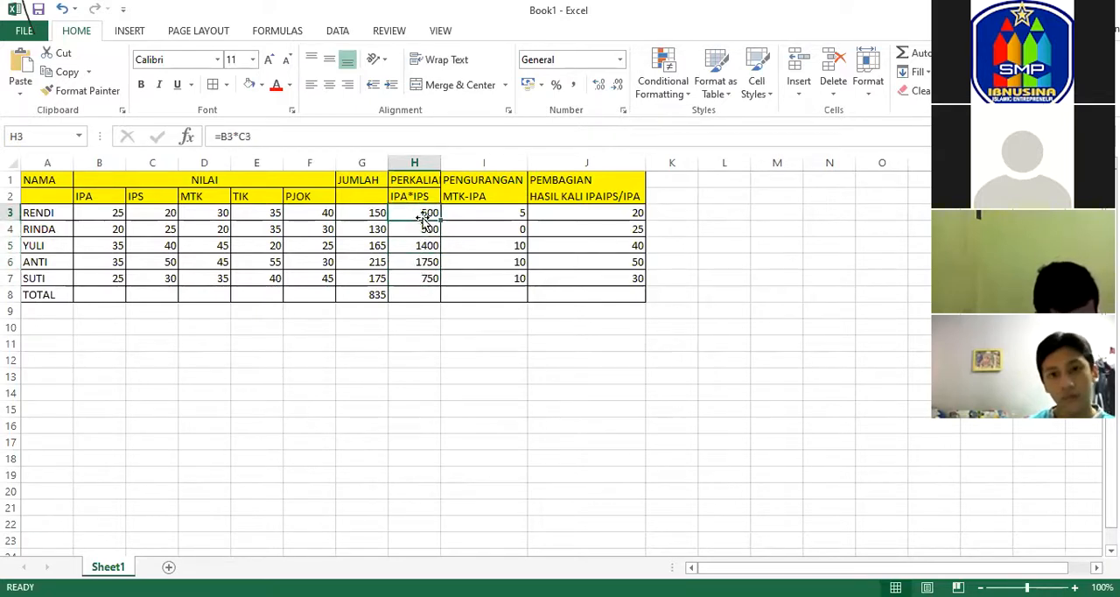
{"action": "left_click", "coordinate": [476, 228]}
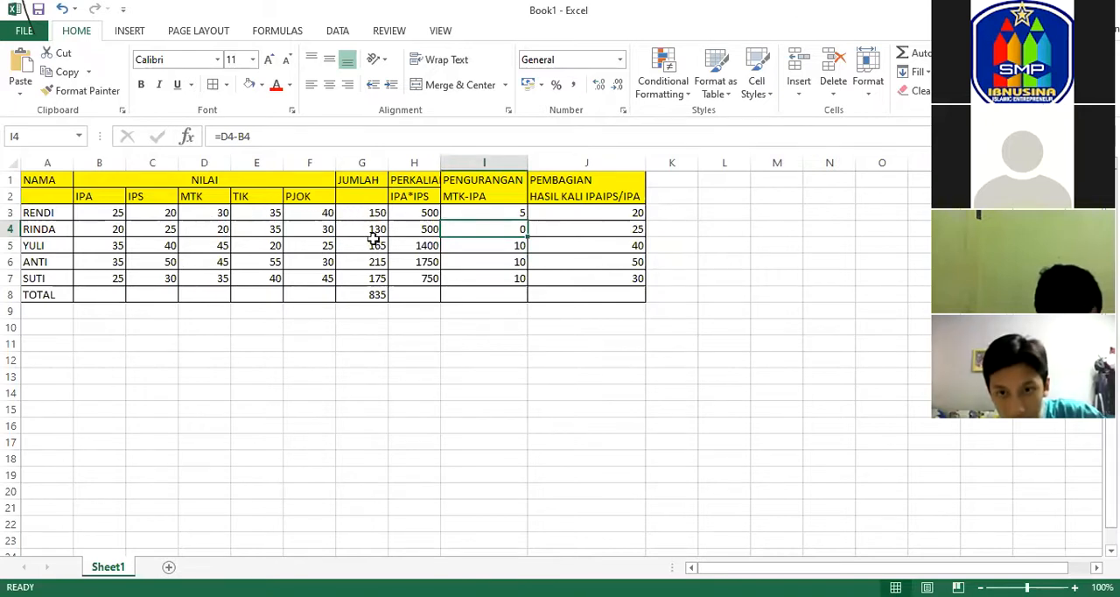
Clear the formulas in the JUMLAH column G3:G8 and in the PERKALIAN, PENGURANGAN and PEMBAGIAN columns, rows 3 to 7.
{"action": "left_click_drag", "start_coordinate": [361, 212], "coordinate": [385, 297]}
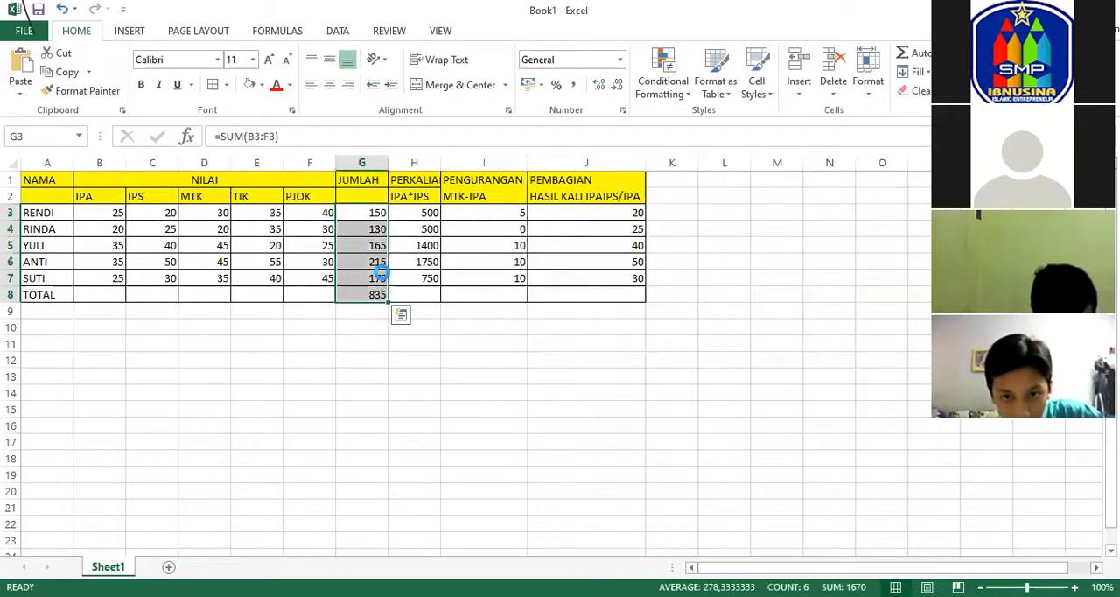
{"action": "key", "text": "Delete"}
{"action": "left_click_drag", "start_coordinate": [414, 213], "coordinate": [420, 276]}
{"action": "key", "text": "Delete"}
{"action": "left_click_drag", "start_coordinate": [484, 213], "coordinate": [515, 274]}
{"action": "key", "text": "Delete"}
{"action": "left_click_drag", "start_coordinate": [562, 211], "coordinate": [565, 269]}
{"action": "key", "text": "Delete"}
Change the IPA scores in B3 through B7 to 35, 40, 45, 55 and 35.
{"action": "left_click", "coordinate": [102, 214]}
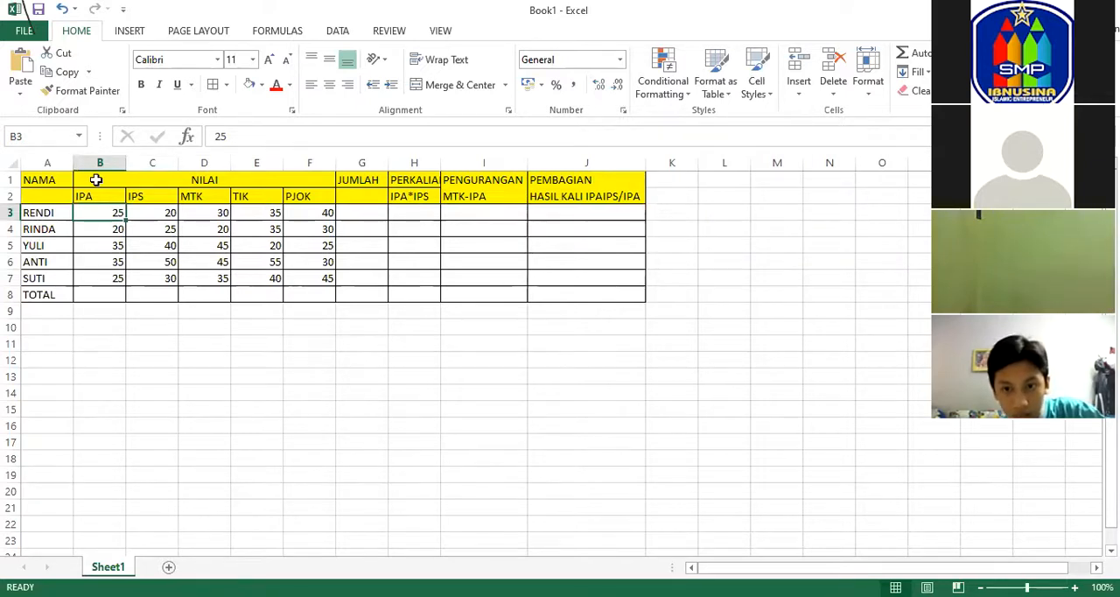
{"action": "type", "text": "35"}
{"action": "left_click", "coordinate": [118, 230]}
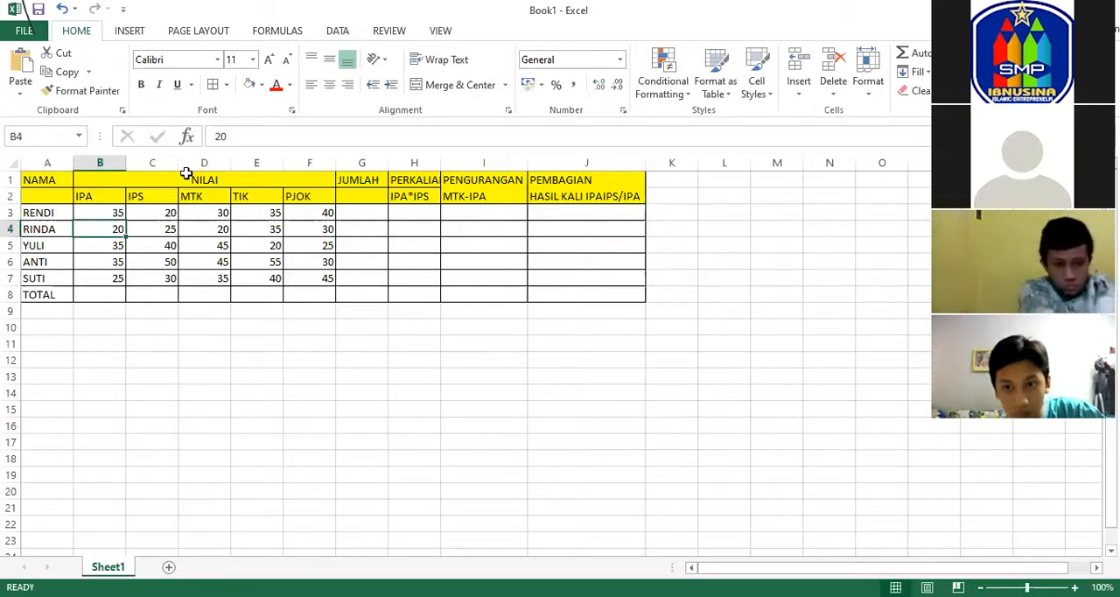
{"action": "type", "text": "40"}
{"action": "left_click", "coordinate": [121, 244]}
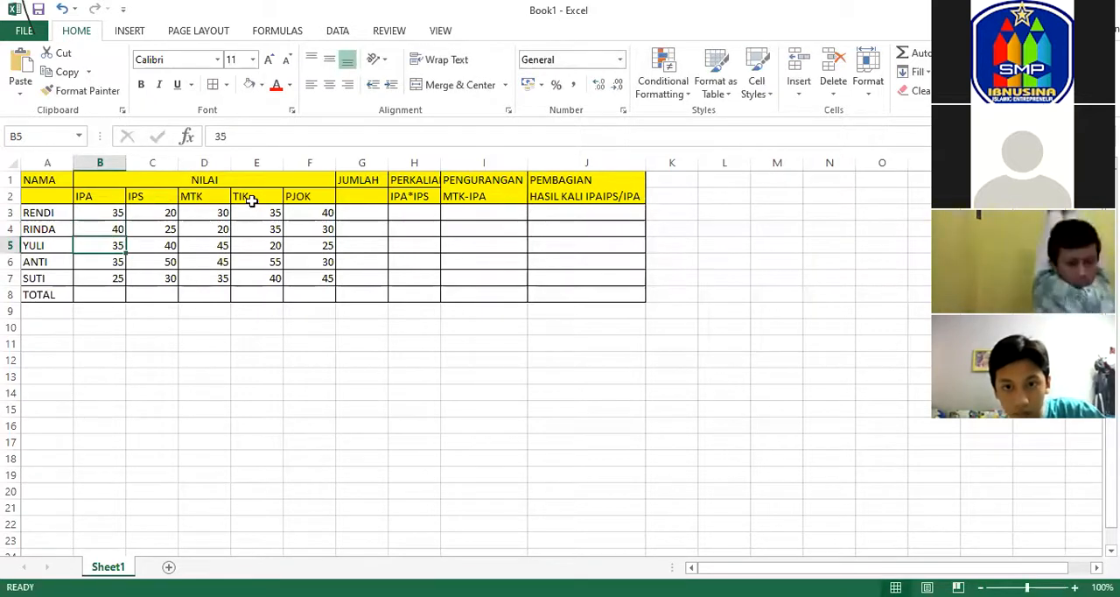
{"action": "type", "text": "45"}
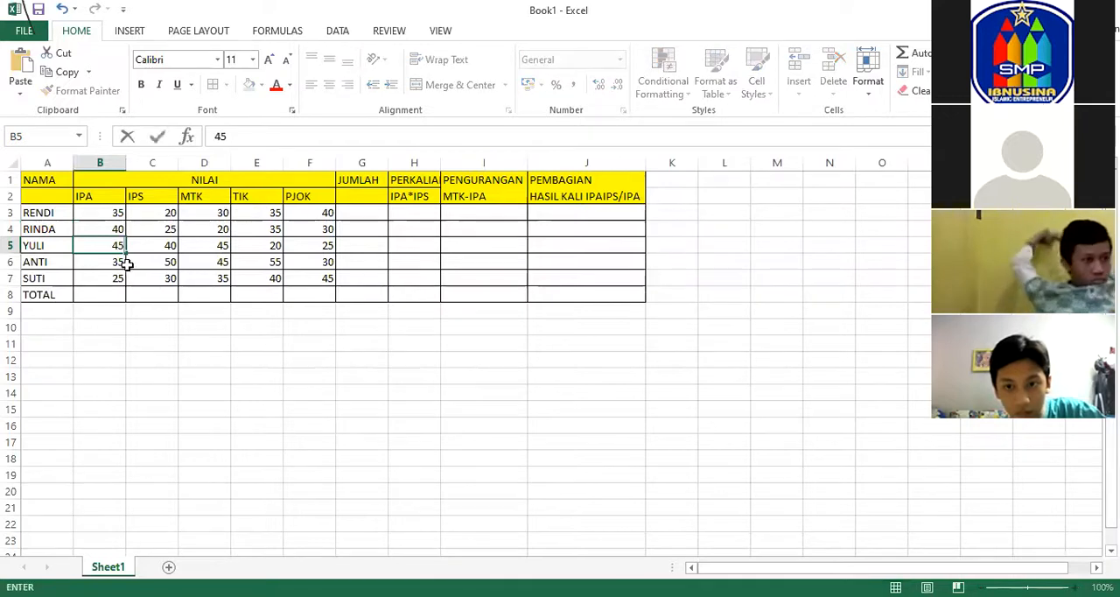
{"action": "left_click", "coordinate": [119, 262]}
{"action": "type", "text": "55"}
{"action": "left_click", "coordinate": [114, 280]}
{"action": "type", "text": "3"}
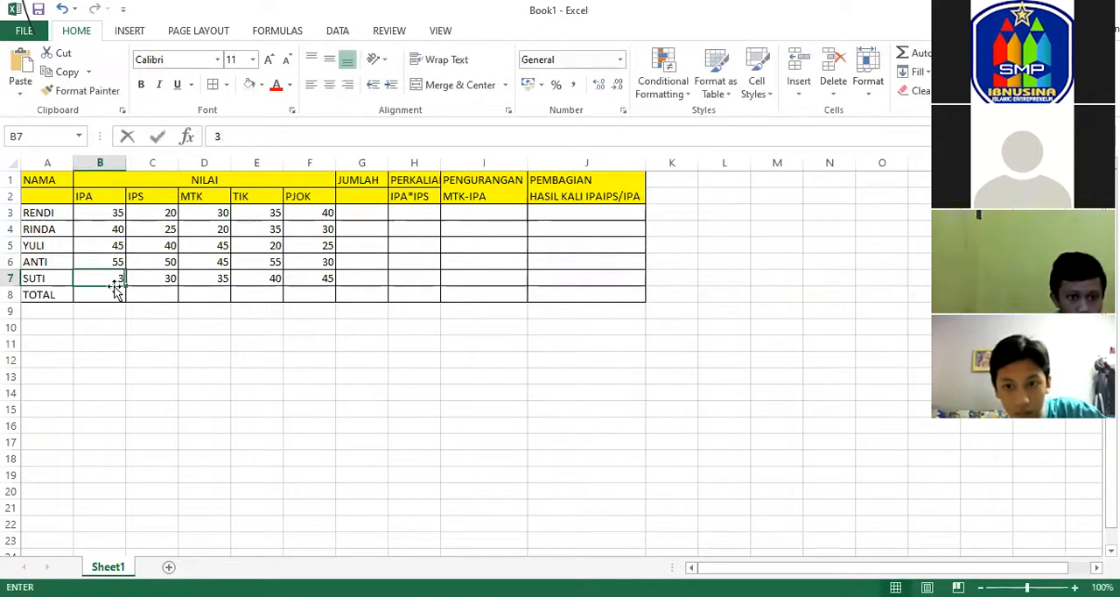
{"action": "type", "text": "5"}
Change the MTK scores in D3 to 50 and D4 to 40.
{"action": "left_click", "coordinate": [206, 226]}
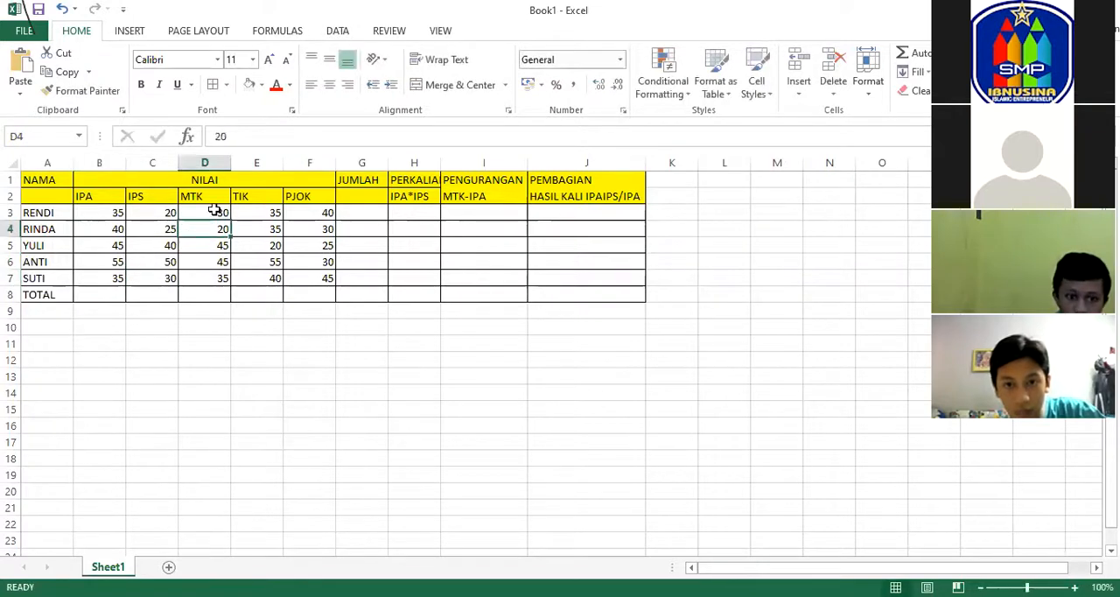
{"action": "left_click", "coordinate": [214, 211]}
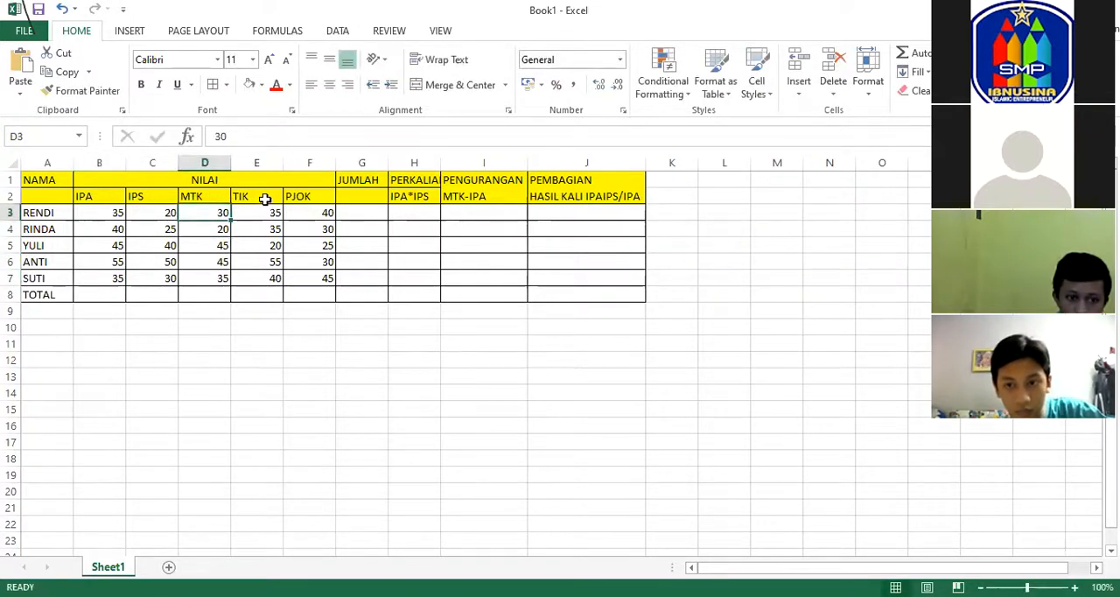
{"action": "type", "text": "50"}
{"action": "left_click", "coordinate": [222, 226]}
{"action": "type", "text": "40"}
{"action": "key", "text": "Return"}
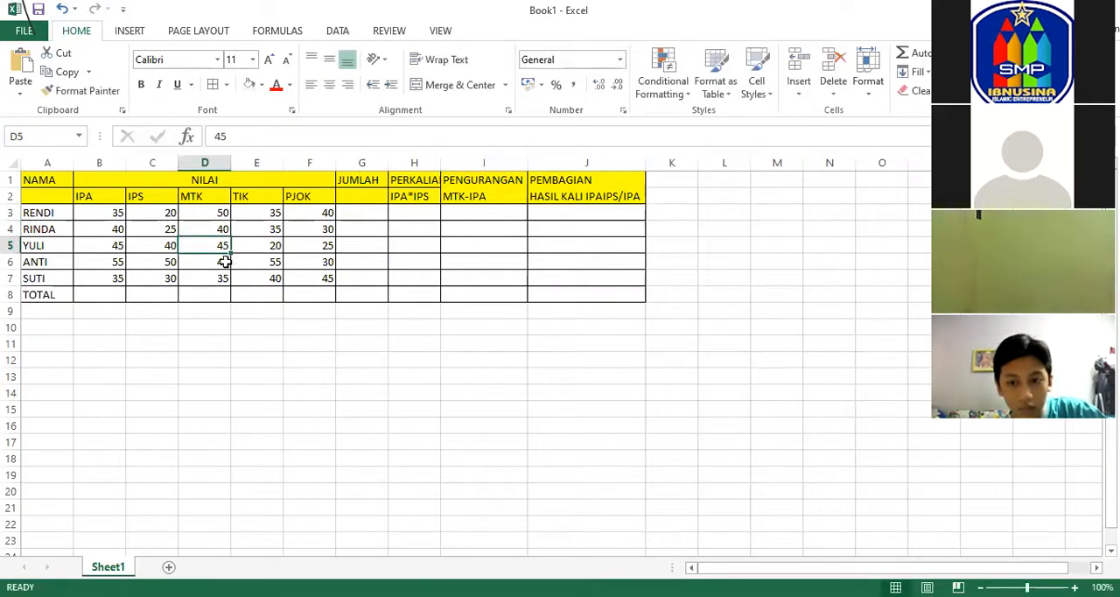
{"action": "left_click", "coordinate": [225, 261]}
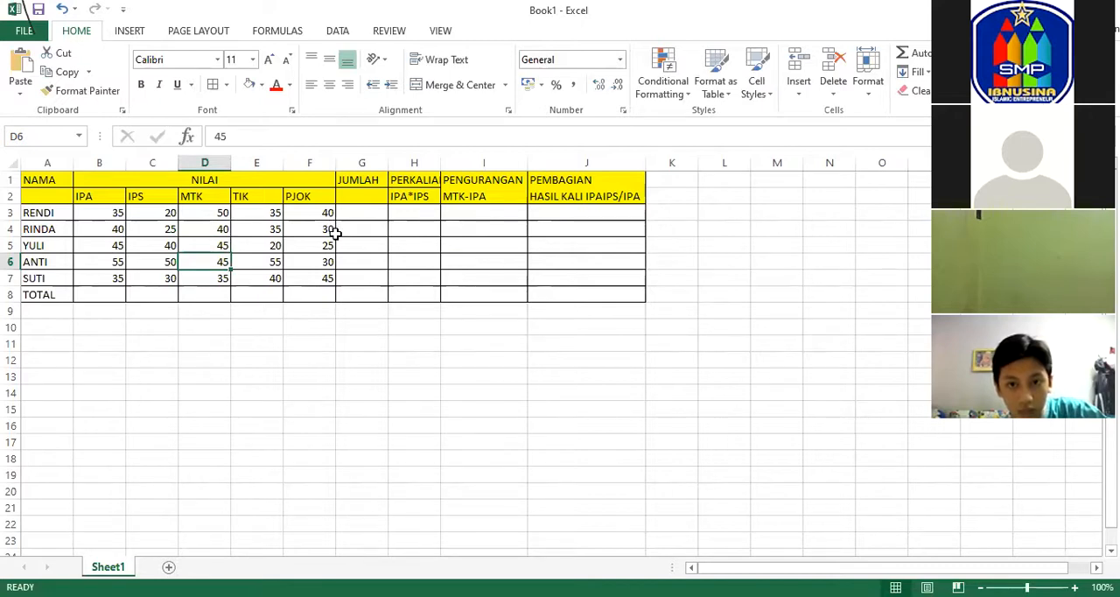
Change the MTK scores in D6 to 55 and D7 to 45.
{"action": "type", "text": "55"}
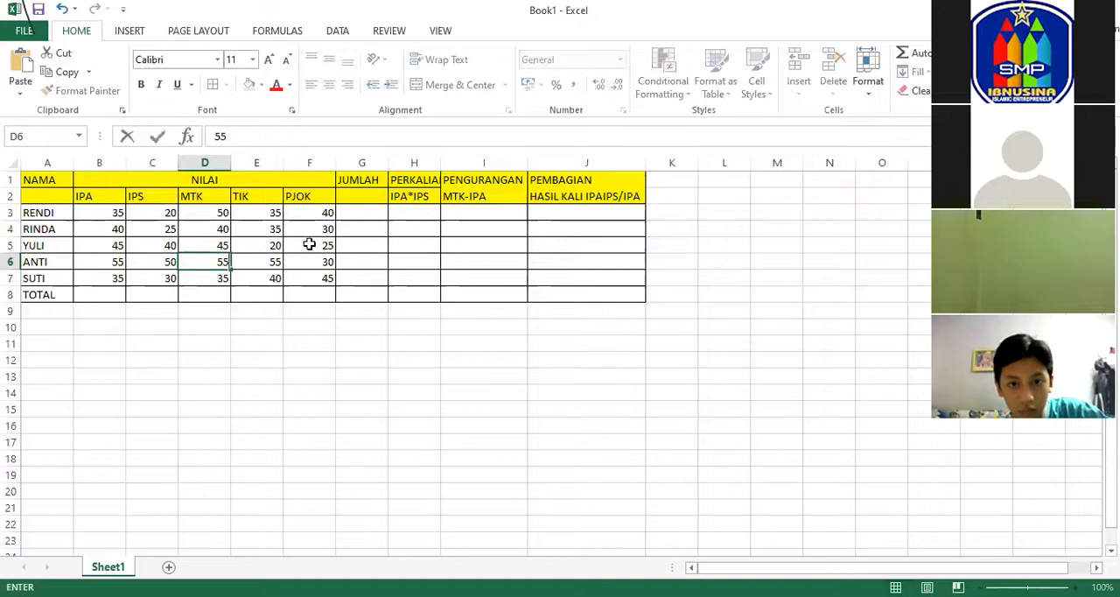
{"action": "key", "text": "Return"}
{"action": "type", "text": "45"}
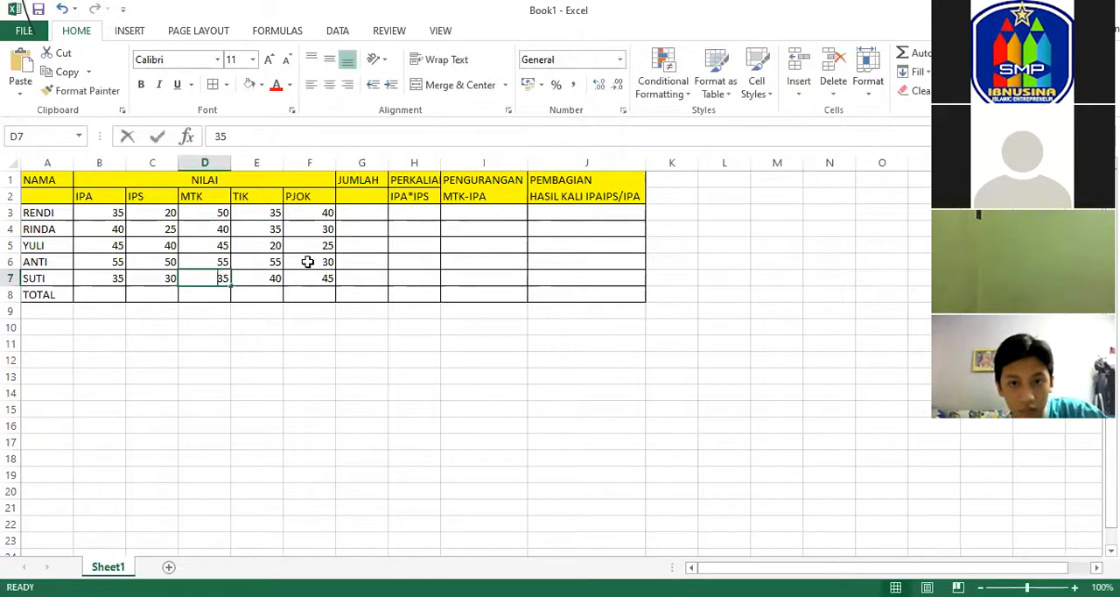
{"action": "left_click", "coordinate": [322, 215]}
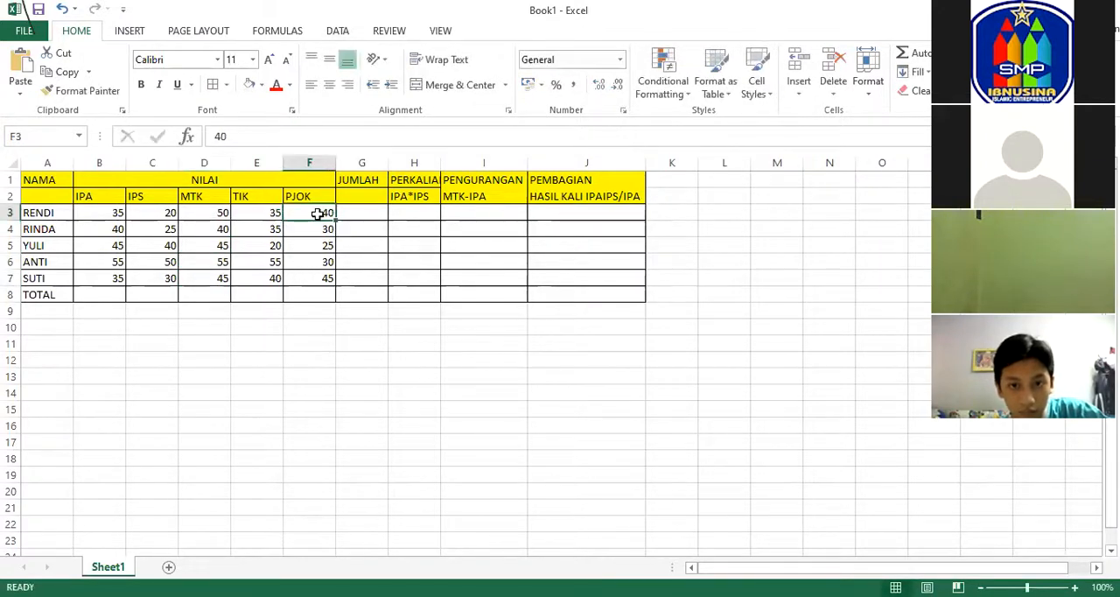
Change the TIK scores in E3 to 40, E5 to 35, E6 to 50 and E7 to 35.
{"action": "left_click", "coordinate": [265, 213]}
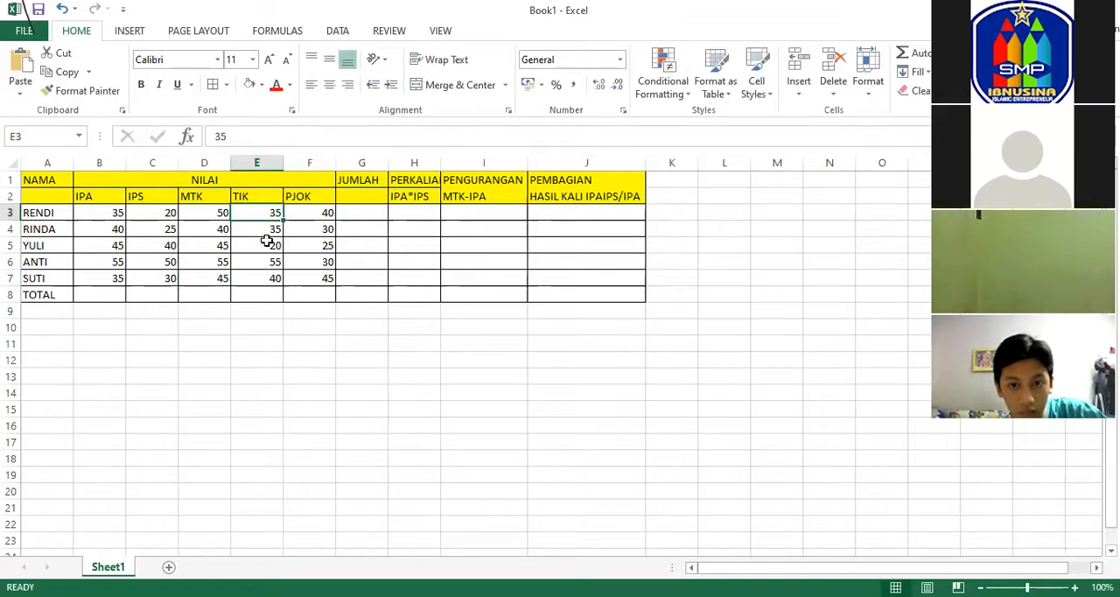
{"action": "type", "text": "40"}
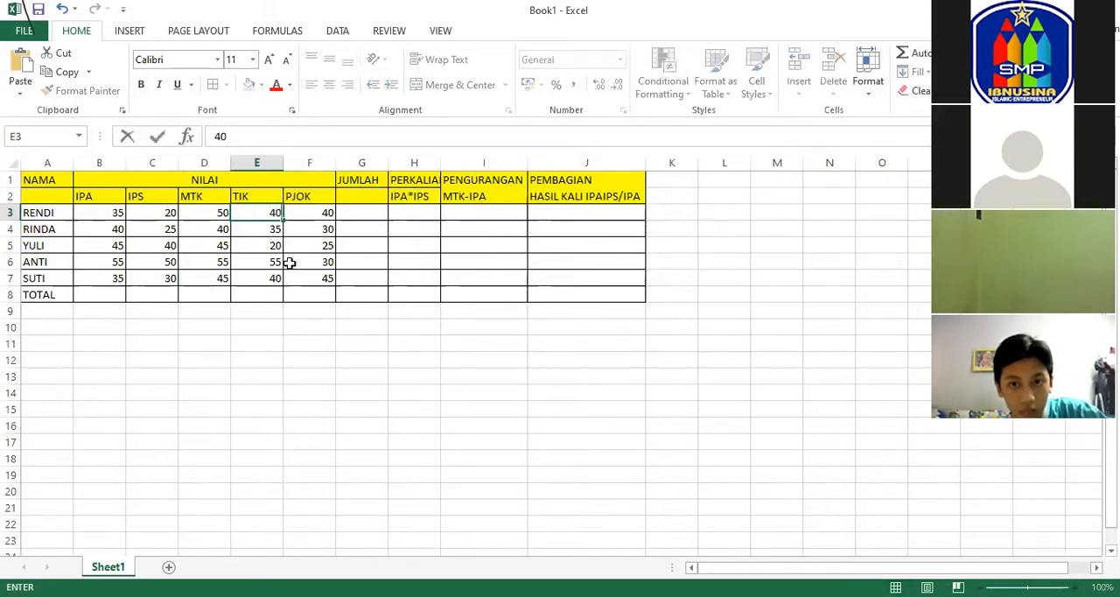
{"action": "left_click", "coordinate": [271, 246]}
{"action": "type", "text": "35"}
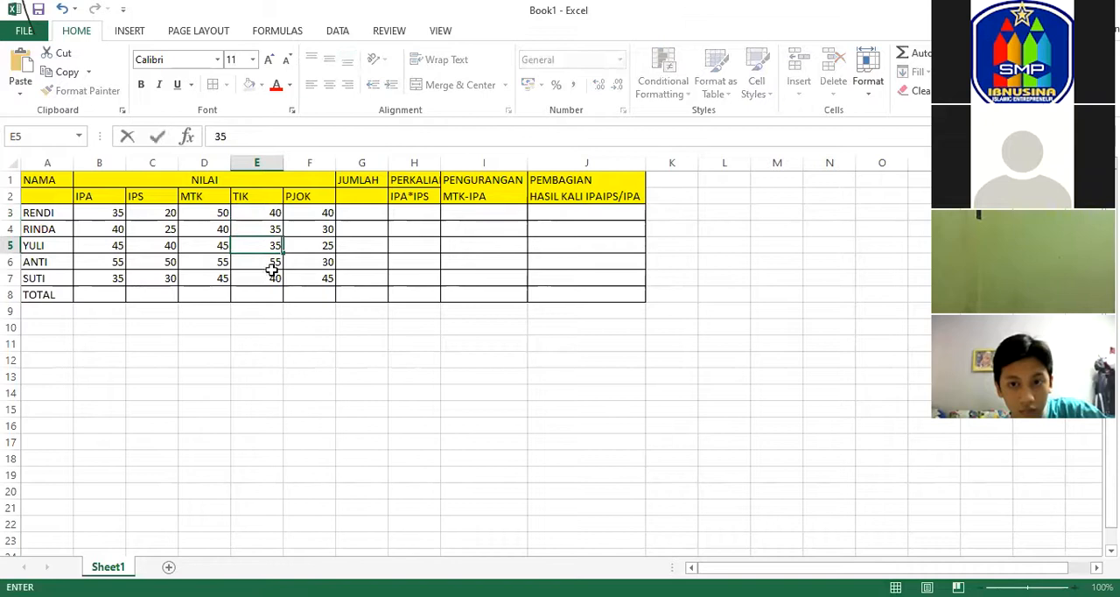
{"action": "key", "text": "Return"}
{"action": "type", "text": "50"}
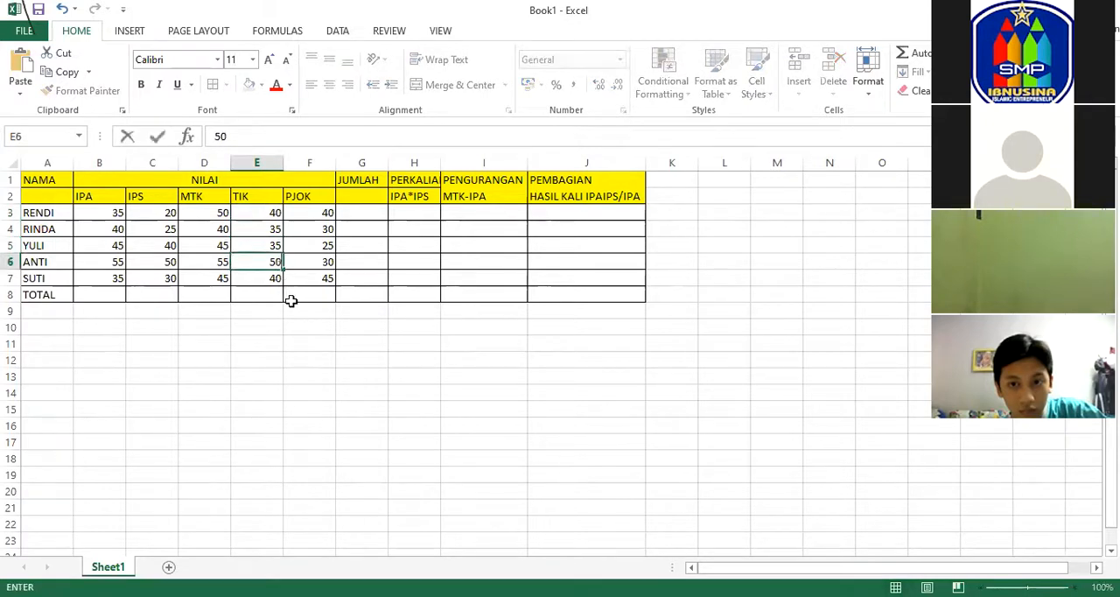
{"action": "key", "text": "Return"}
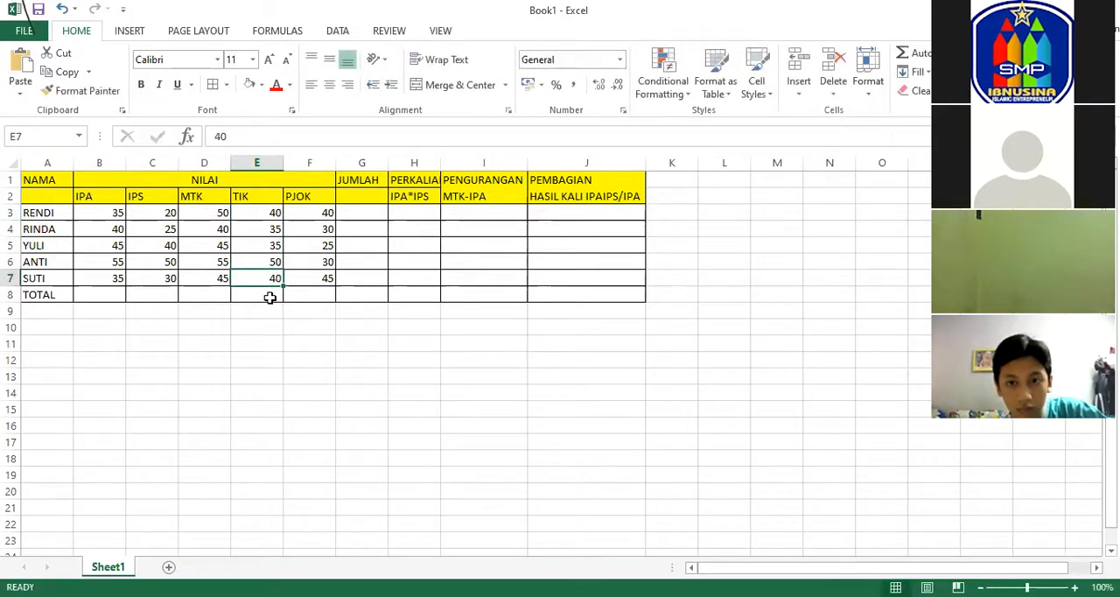
{"action": "type", "text": "35"}
{"action": "left_click", "coordinate": [306, 278]}
{"action": "left_click", "coordinate": [235, 266]}
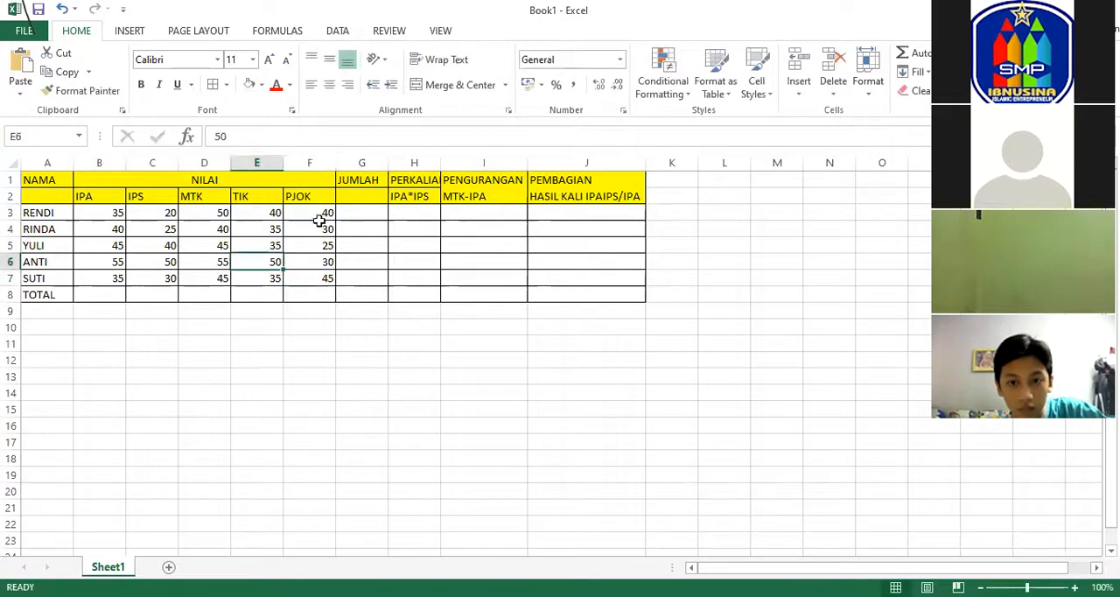
{"action": "key", "text": "Right"}
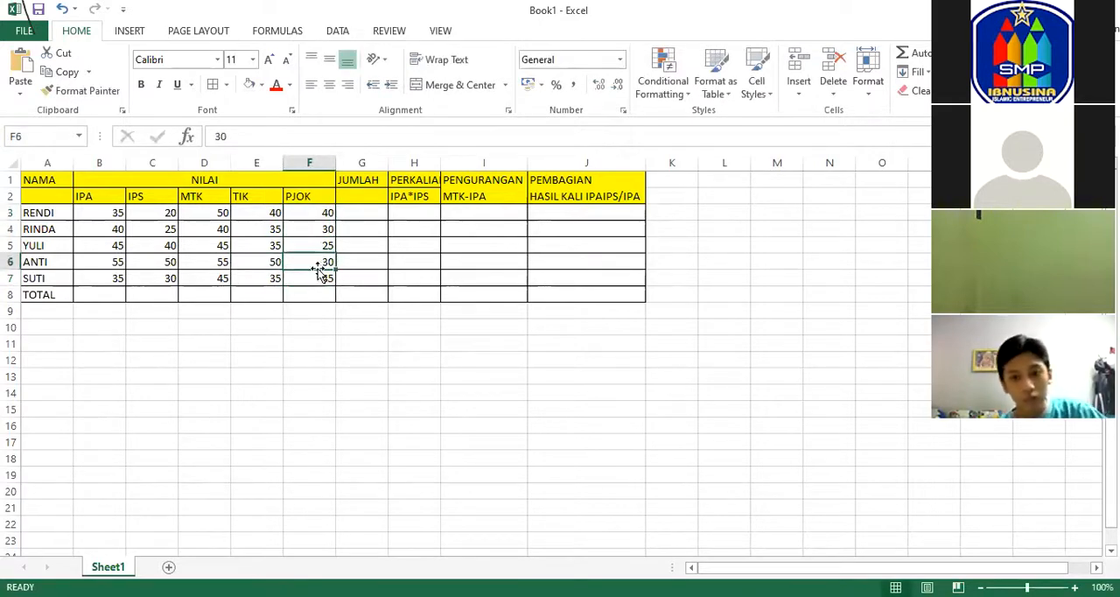
Re-enter MTK-IPA as the subheading under PENGURANGAN in I2.
{"action": "left_click", "coordinate": [473, 196]}
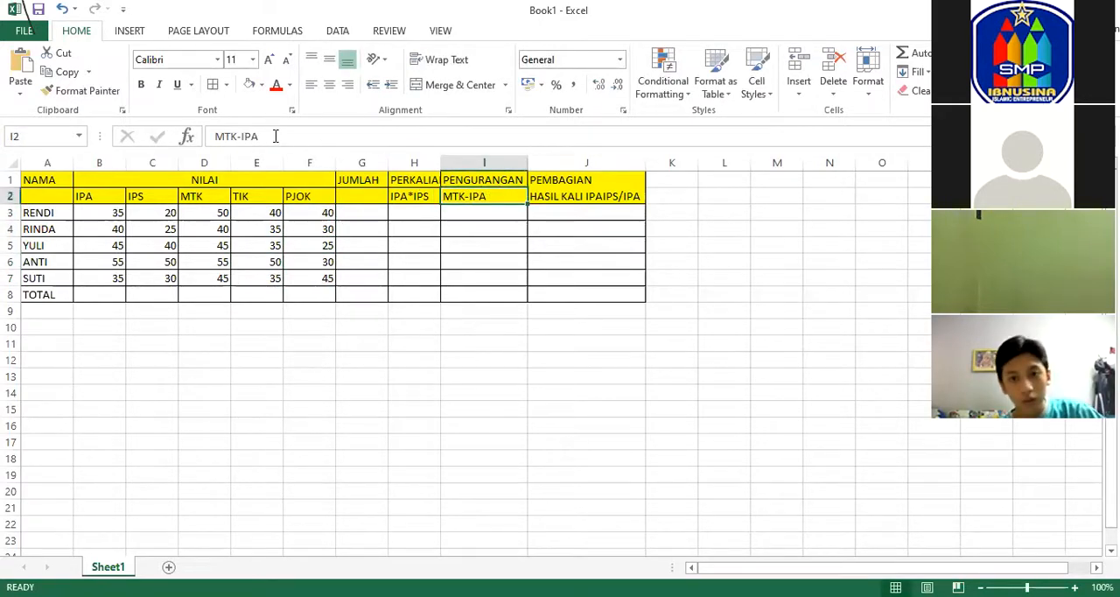
{"action": "left_click_drag", "start_coordinate": [275, 136], "coordinate": [160, 110]}
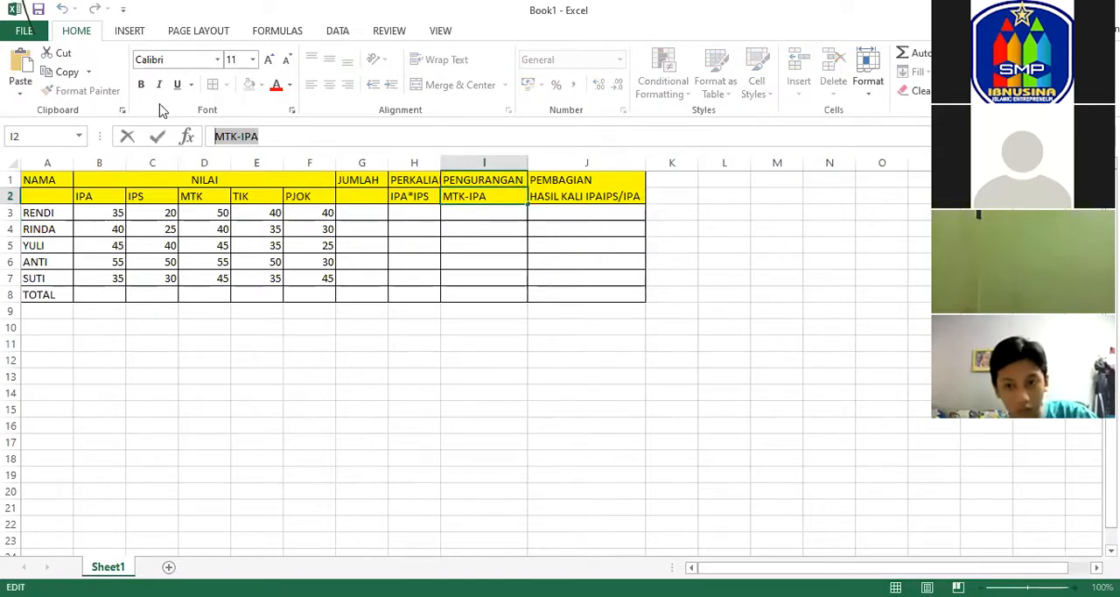
{"action": "type", "text": "MTK-IOP"}
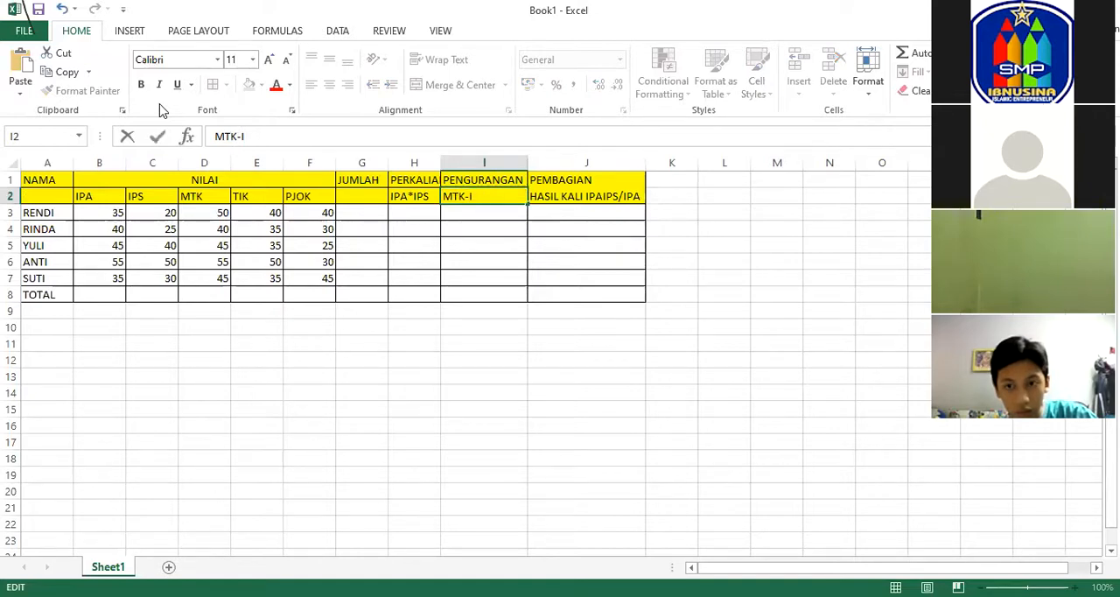
{"action": "left_click", "coordinate": [618, 202]}
Change the subheading under PERKALIAN in H2 to MTK*TIK.
{"action": "left_click", "coordinate": [419, 198]}
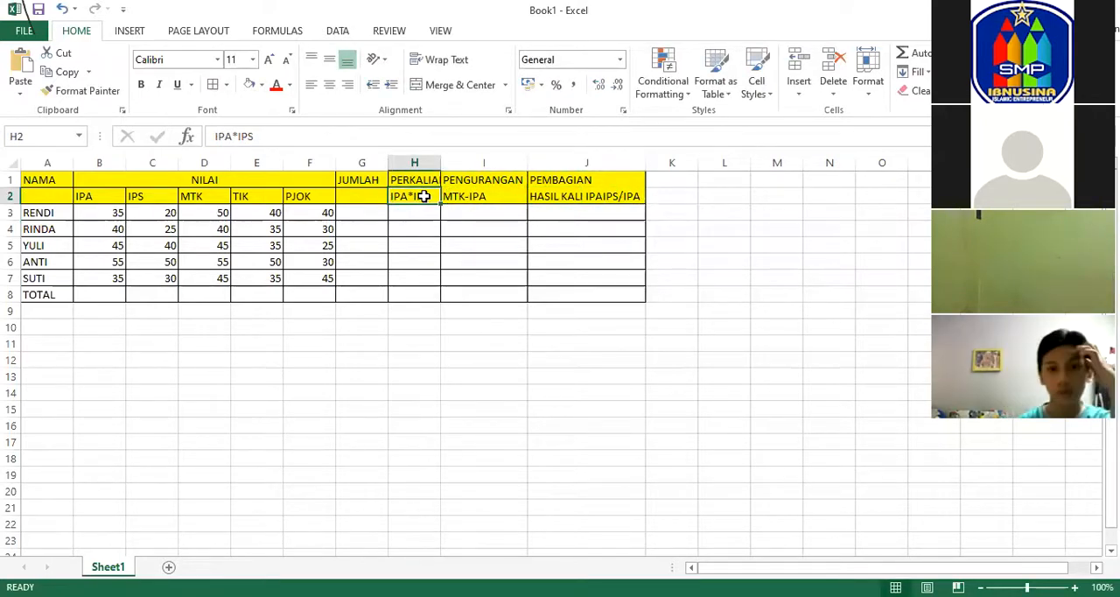
{"action": "type", "text": "MTK"}
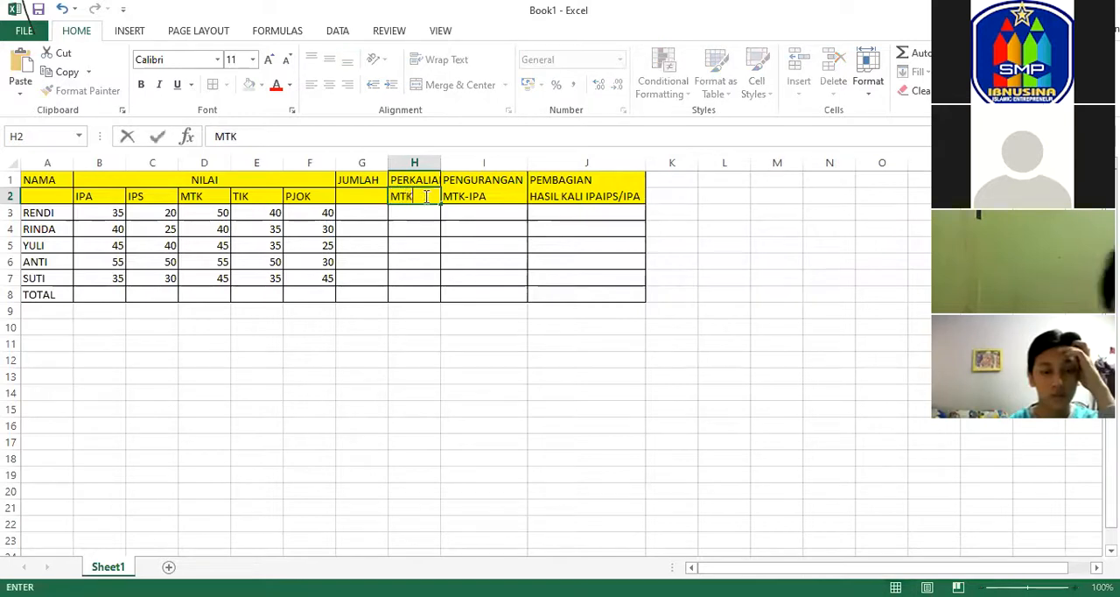
{"action": "type", "text": "*TIK"}
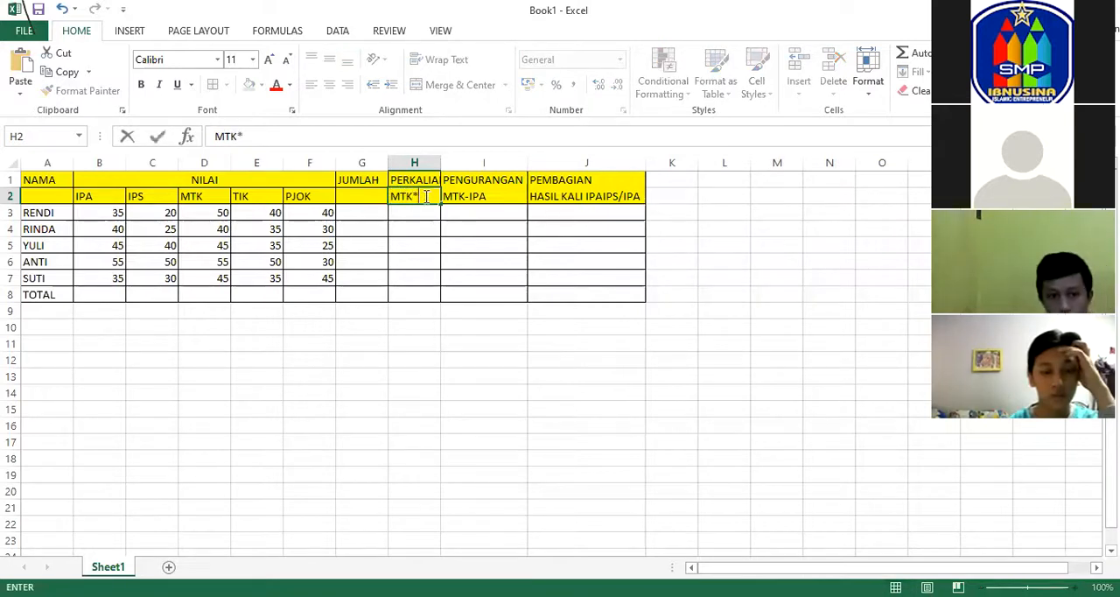
{"action": "left_click", "coordinate": [569, 199]}
{"action": "left_click", "coordinate": [400, 209]}
{"action": "left_click", "coordinate": [375, 211]}
Change the subheading under PEMBAGIAN in J2 to HASIL KALI MTKTIK/TIK.
{"action": "left_click", "coordinate": [584, 190]}
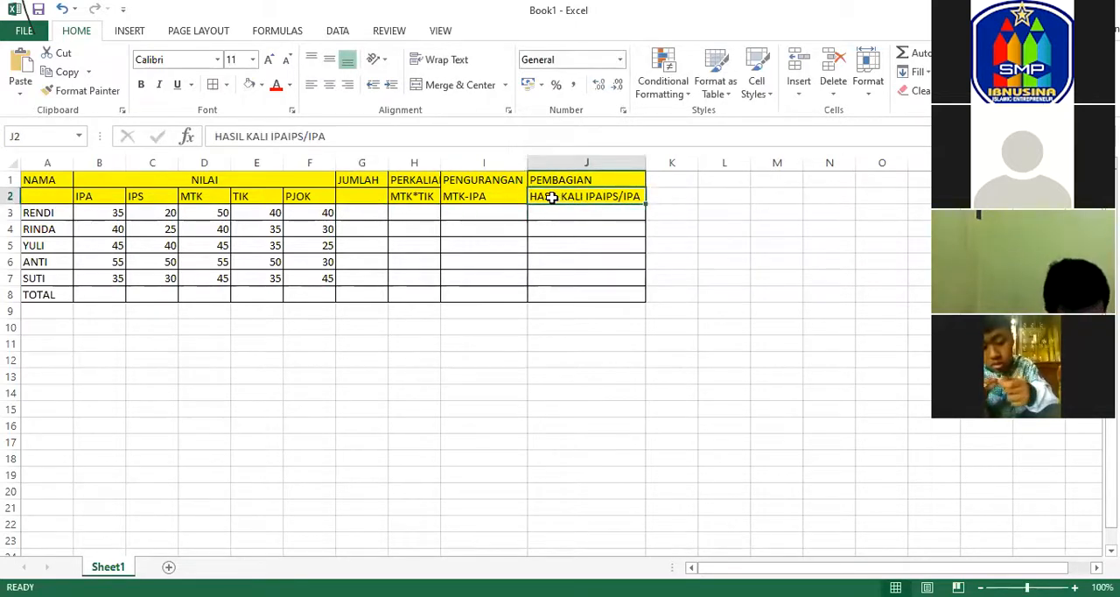
{"action": "left_click_drag", "start_coordinate": [304, 136], "coordinate": [272, 131]}
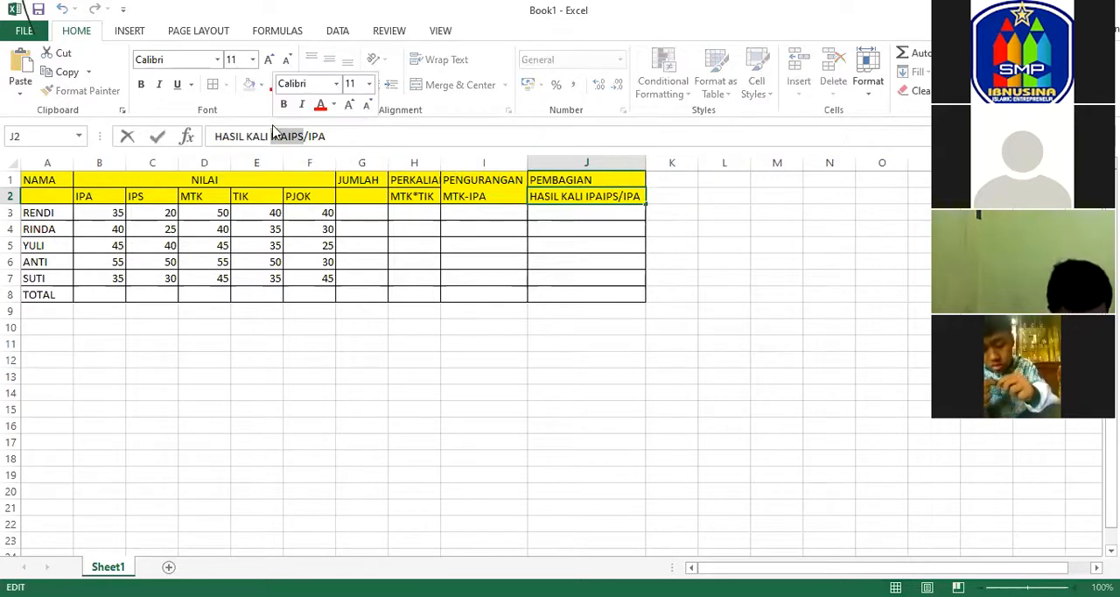
{"action": "type", "text": "MTK"}
{"action": "type", "text": "TIK"}
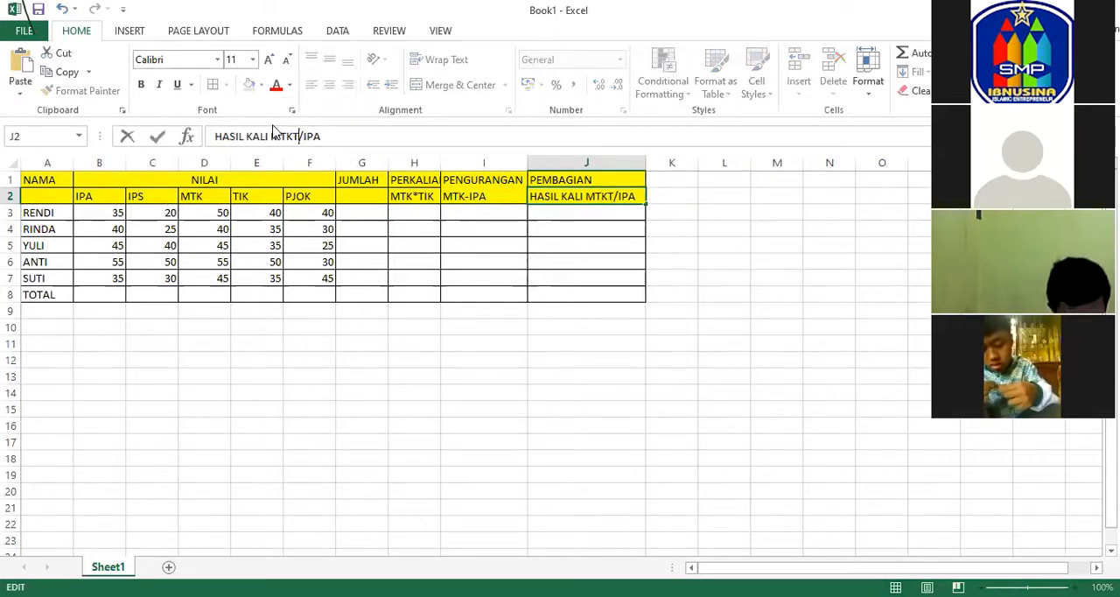
{"action": "left_click_drag", "start_coordinate": [349, 135], "coordinate": [314, 136]}
{"action": "type", "text": "TIK"}
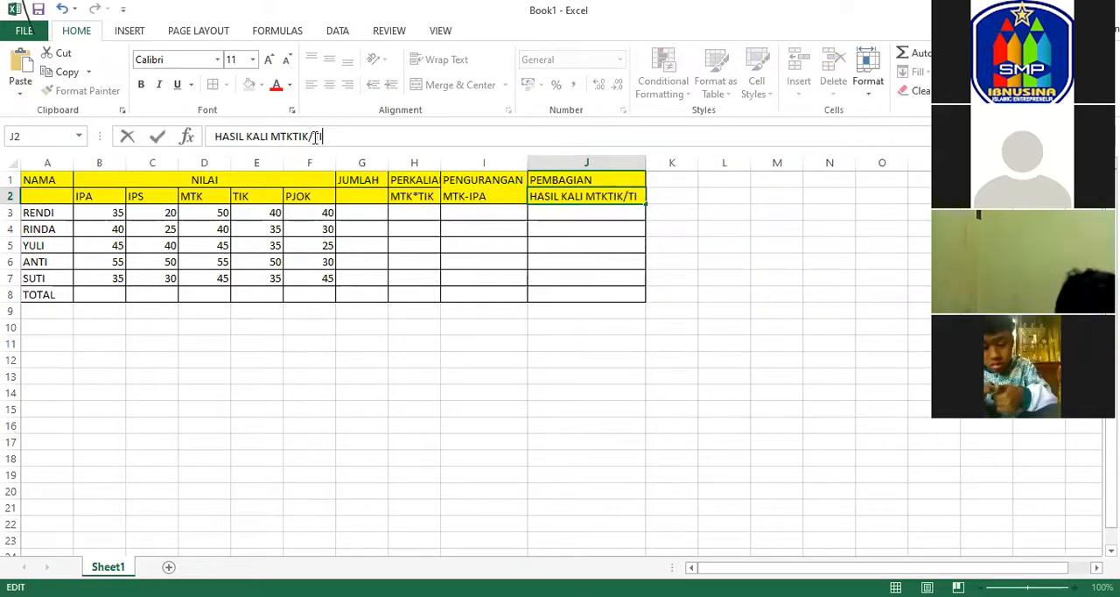
{"action": "left_click", "coordinate": [541, 247]}
{"action": "left_click", "coordinate": [705, 229]}
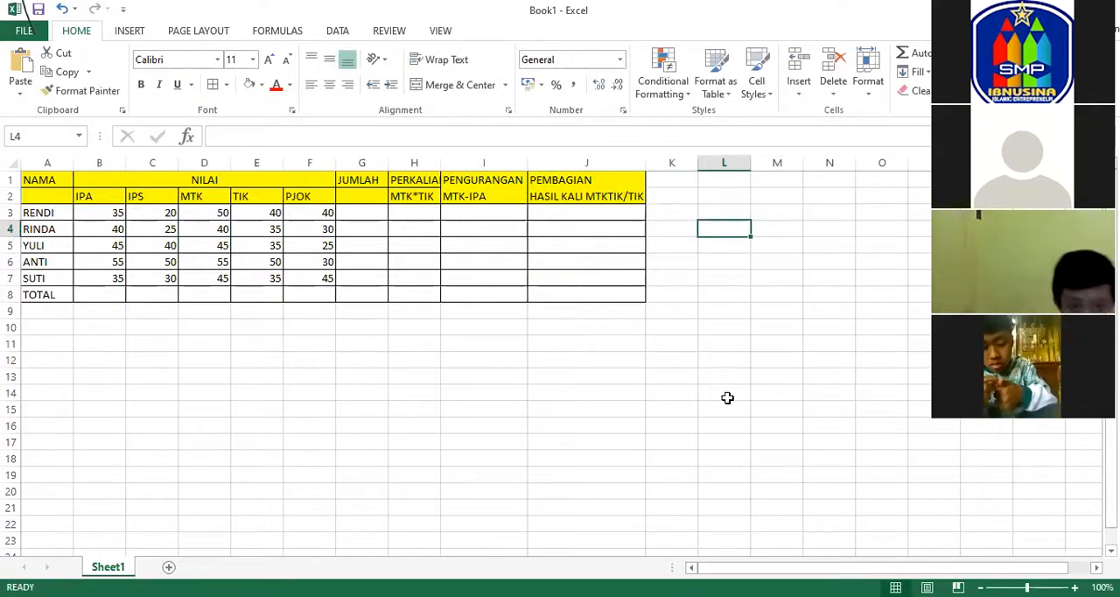
Fill the TOTAL row from A8 to J8 with yellow.
{"action": "left_click_drag", "start_coordinate": [44, 296], "coordinate": [597, 297]}
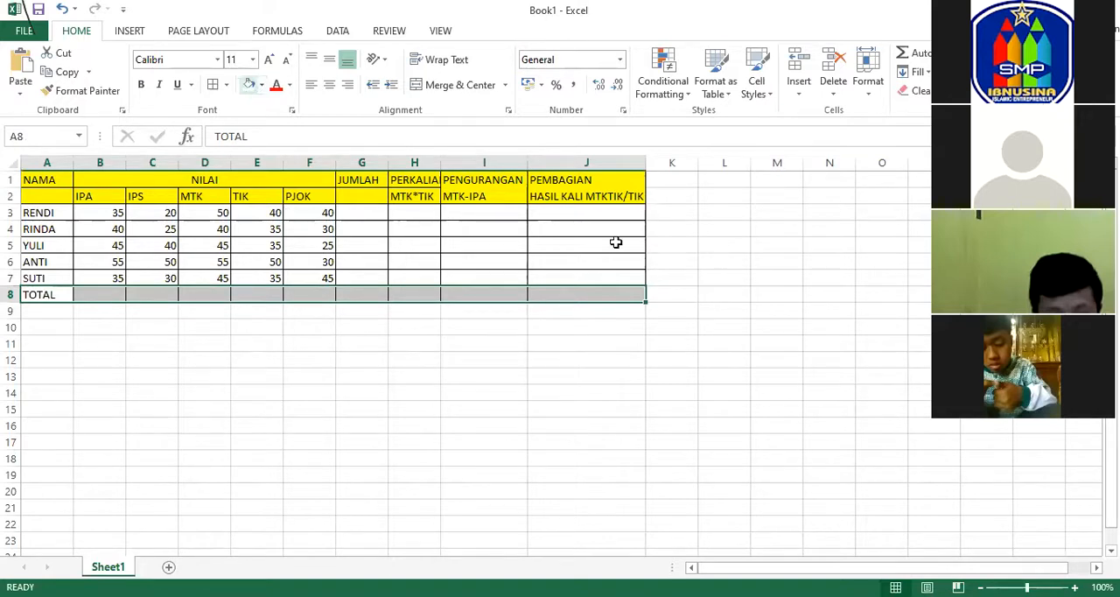
{"action": "left_click", "coordinate": [249, 84]}
{"action": "left_click", "coordinate": [724, 245]}
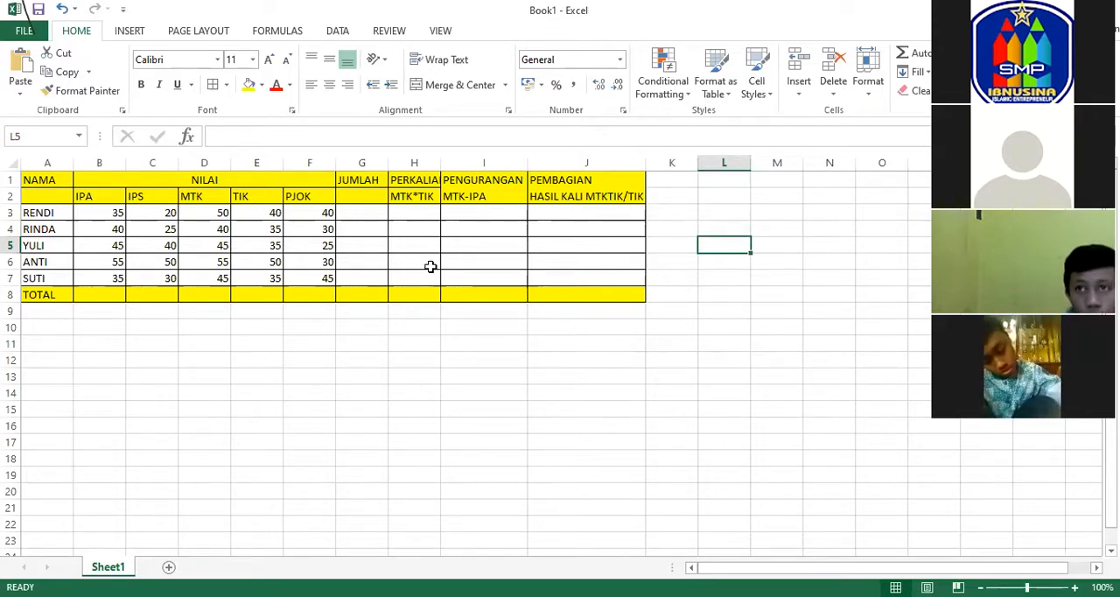
{"action": "left_click", "coordinate": [664, 216]}
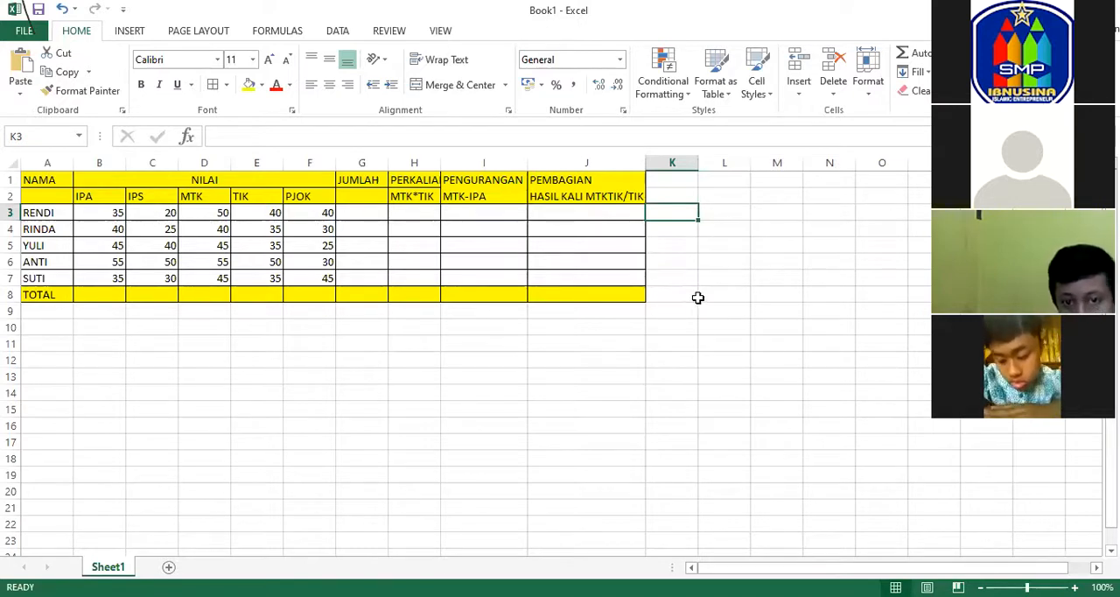
{"action": "left_click", "coordinate": [674, 329]}
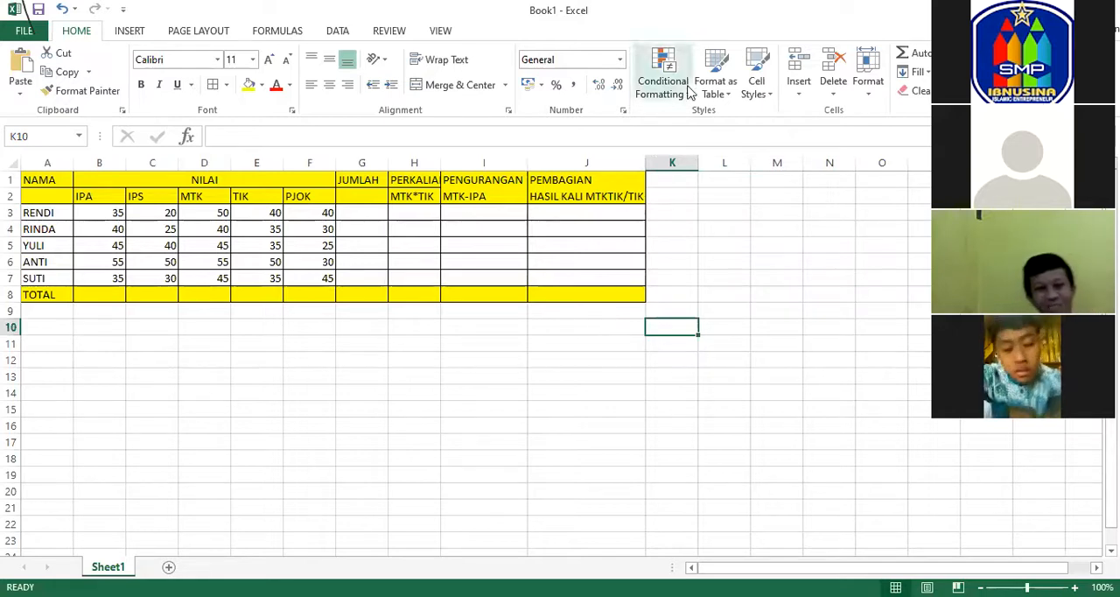
{"action": "left_click", "coordinate": [548, 330]}
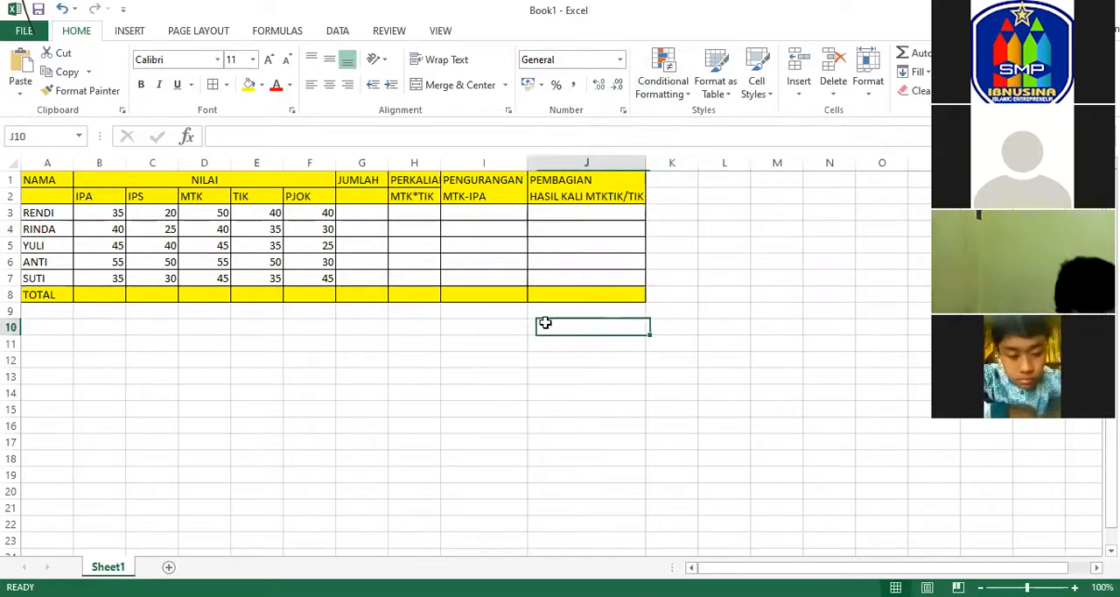
{"action": "left_click", "coordinate": [506, 327]}
{"action": "left_click", "coordinate": [390, 330]}
{"action": "left_click", "coordinate": [355, 332]}
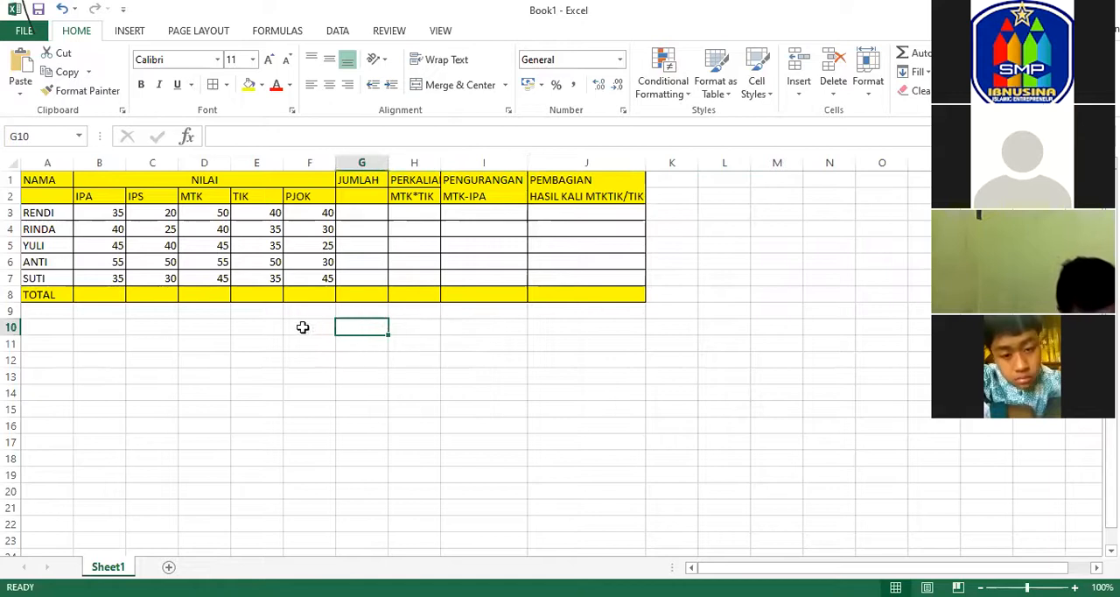
{"action": "left_click", "coordinate": [297, 328]}
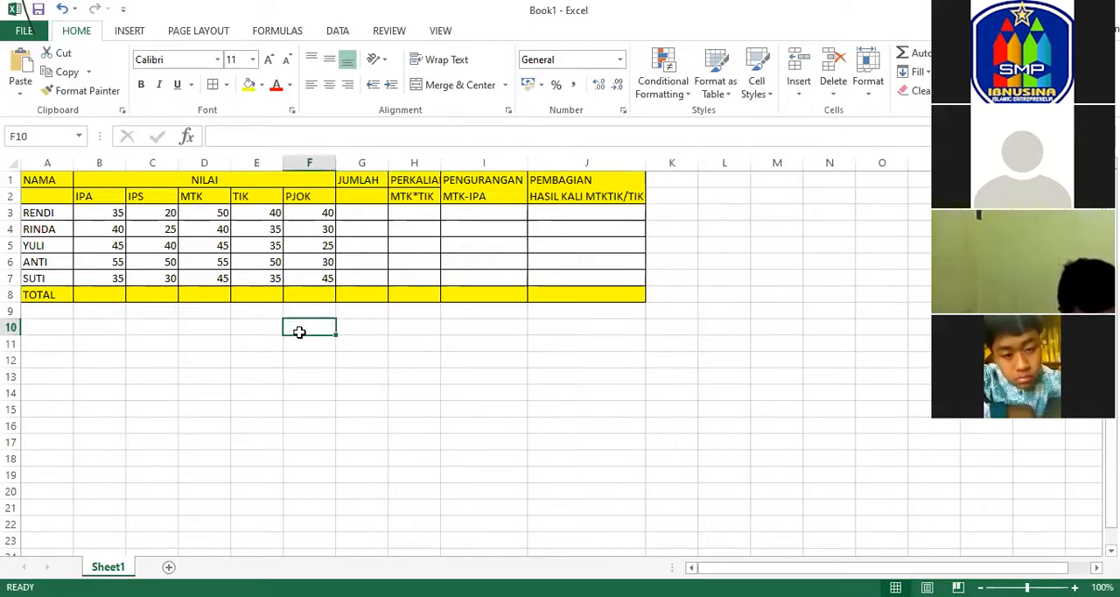